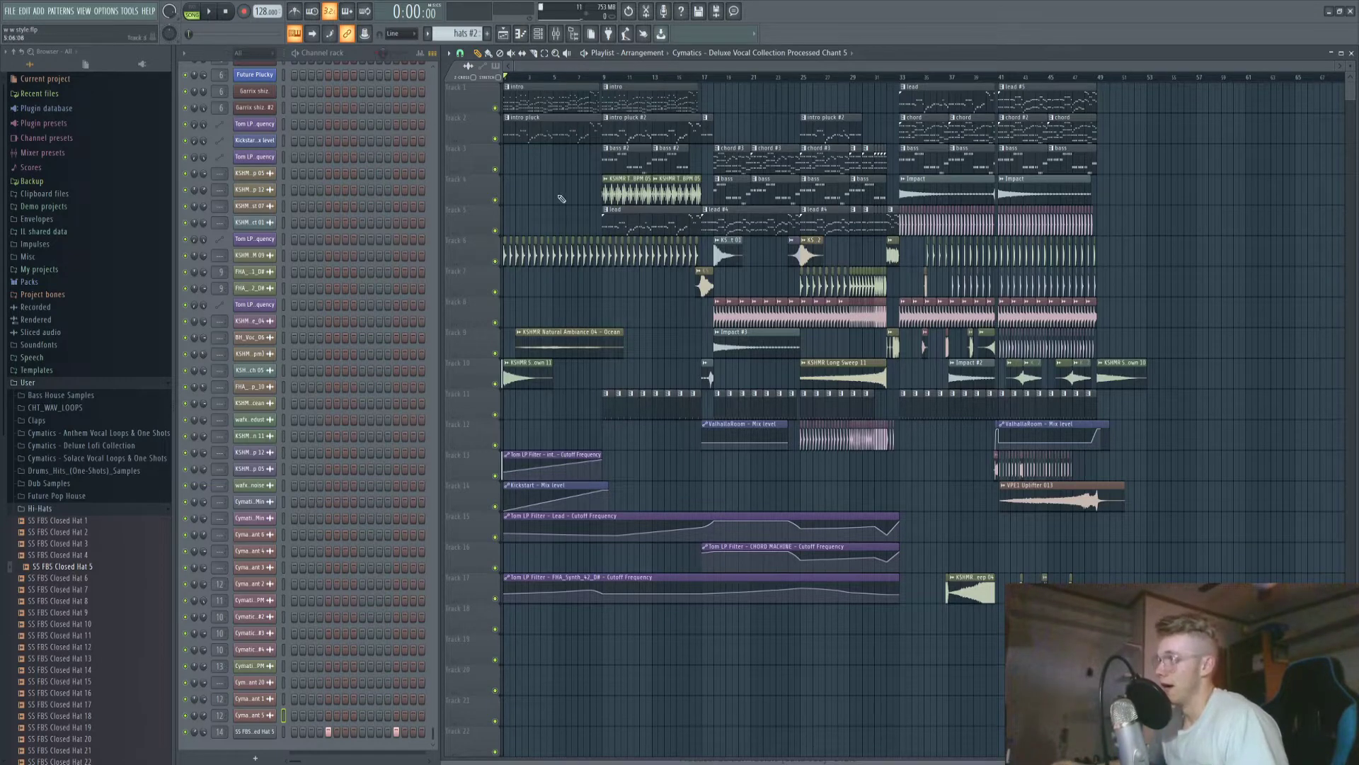
Select the intro pattern and view the COOL DIGIPIANO channel's Nexus instrument settings.
{"action": "scroll", "coordinate": [585, 216], "scroll_direction": "up", "scroll_amount": 1}
{"action": "scroll", "coordinate": [516, 166], "scroll_direction": "up", "scroll_amount": 1}
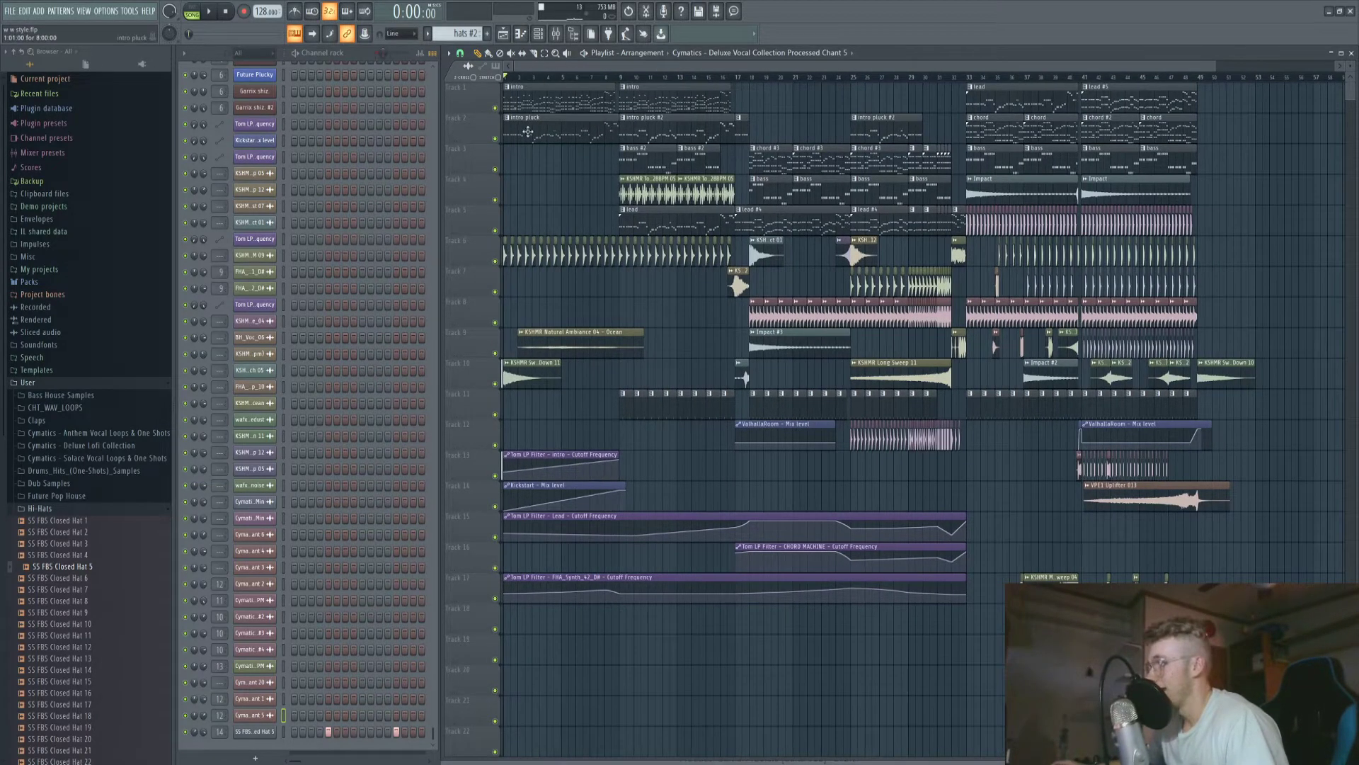
{"action": "left_click", "coordinate": [539, 99]}
{"action": "scroll", "coordinate": [334, 163], "scroll_direction": "up", "scroll_amount": 9}
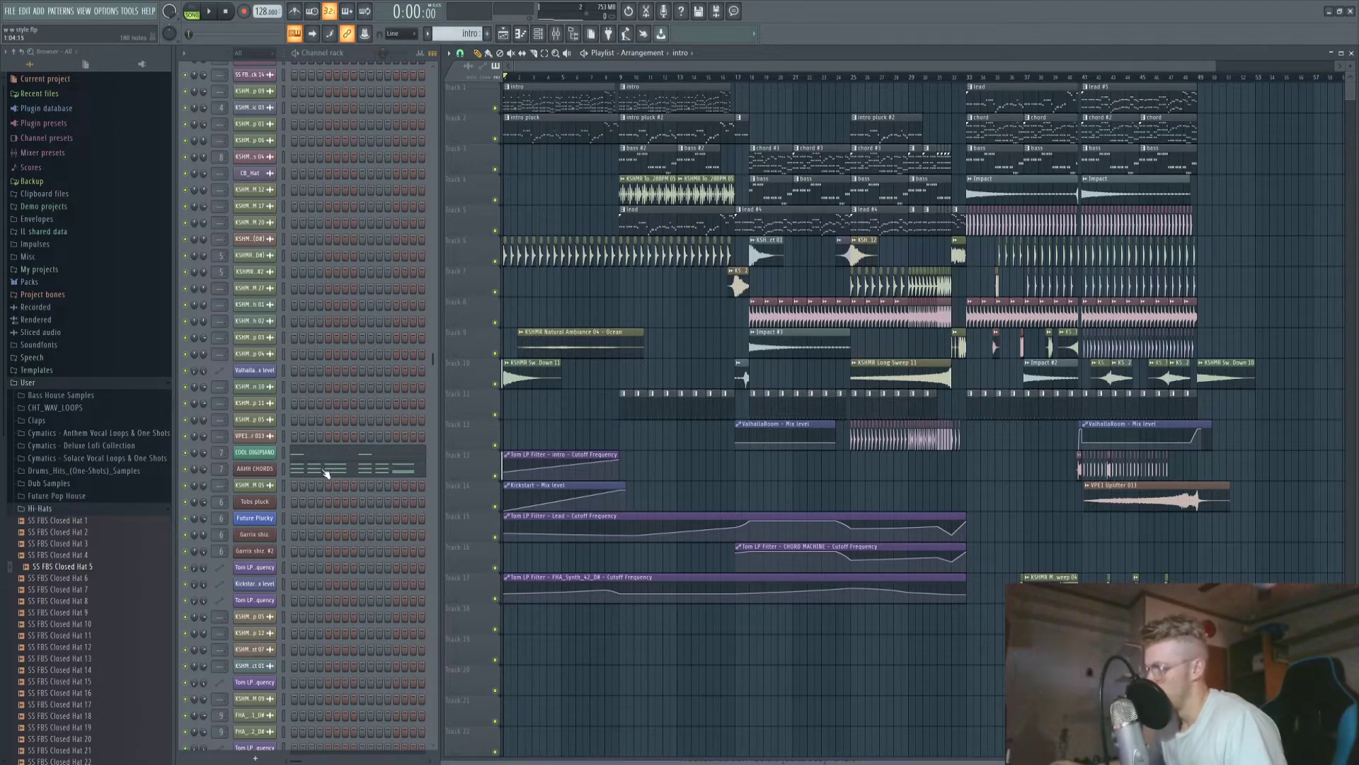
{"action": "left_click", "coordinate": [268, 454]}
{"action": "left_click_drag", "start_coordinate": [439, 121], "coordinate": [552, 129]}
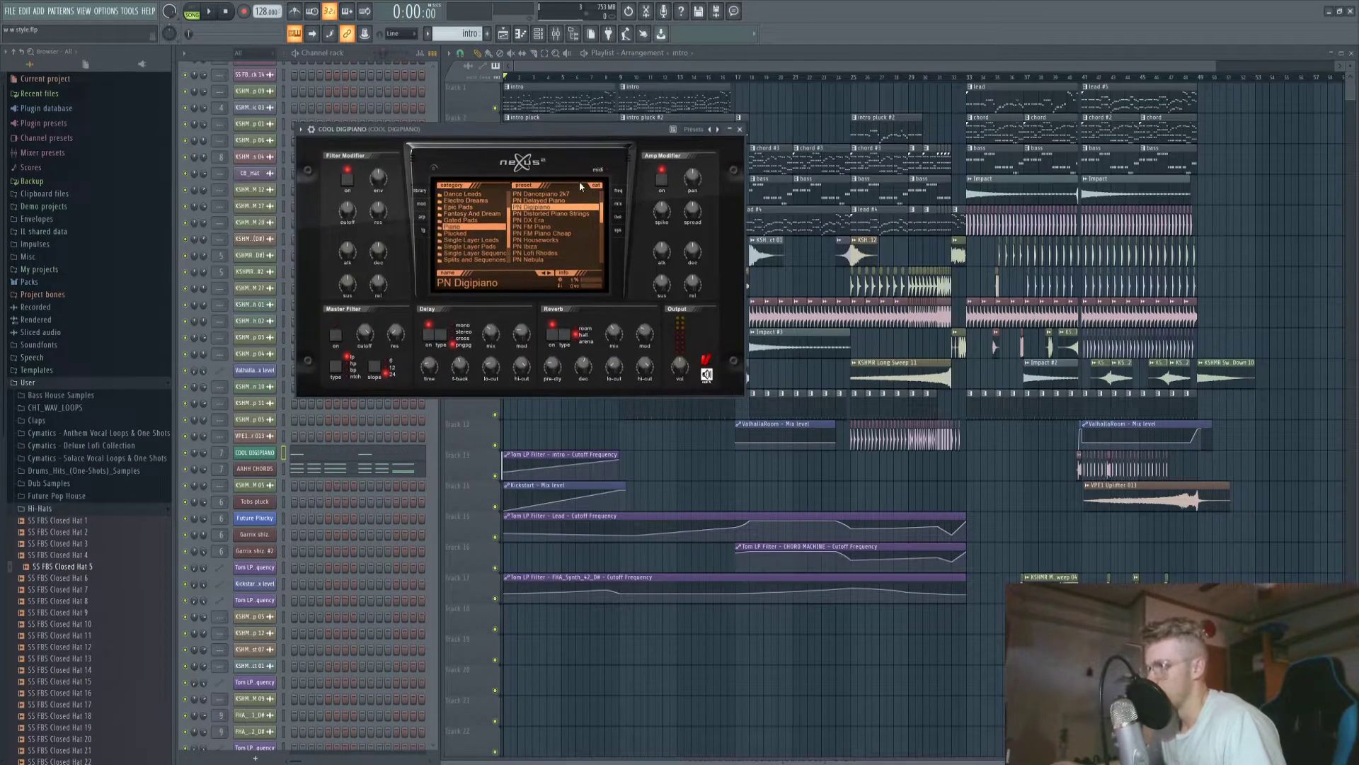
{"action": "left_click", "coordinate": [739, 131]}
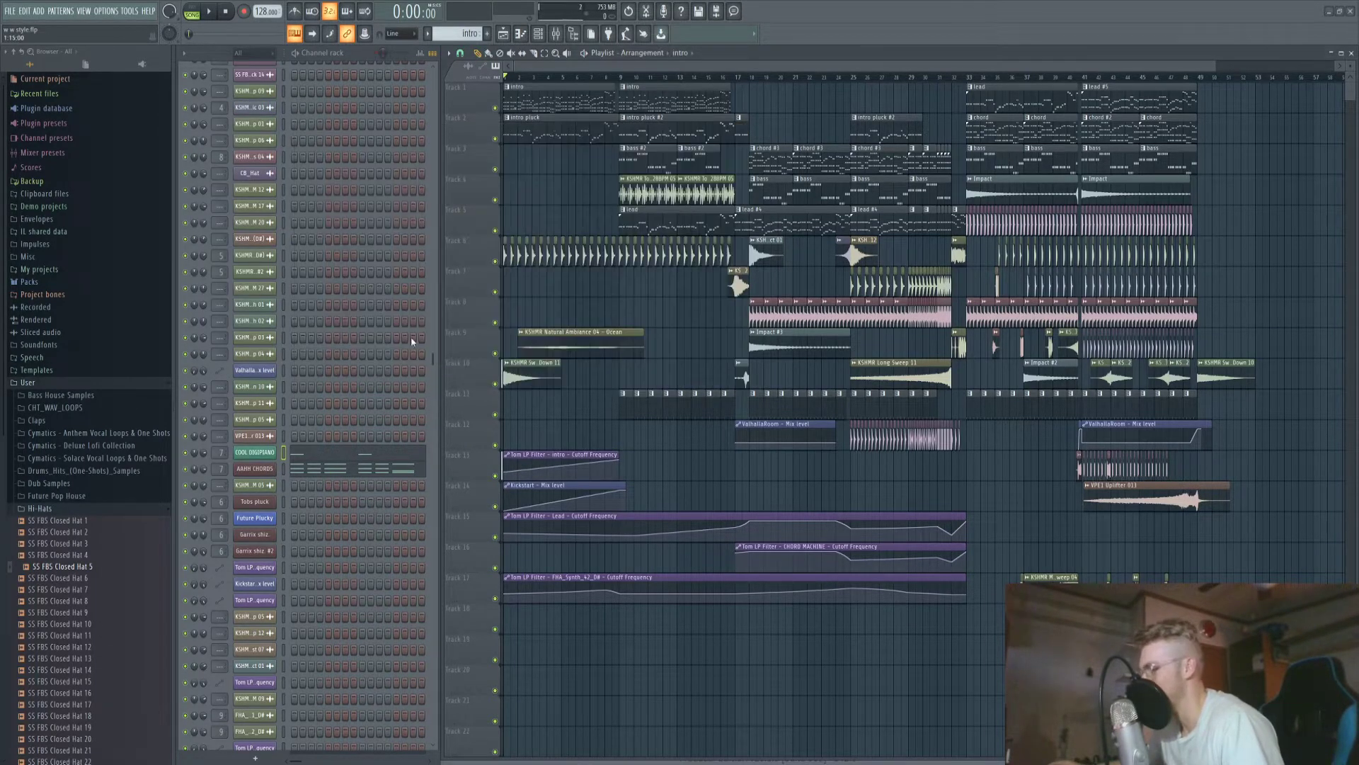
View the Nexus instrument settings of the AAHH CHORDS channel and close them again.
{"action": "left_click", "coordinate": [255, 469]}
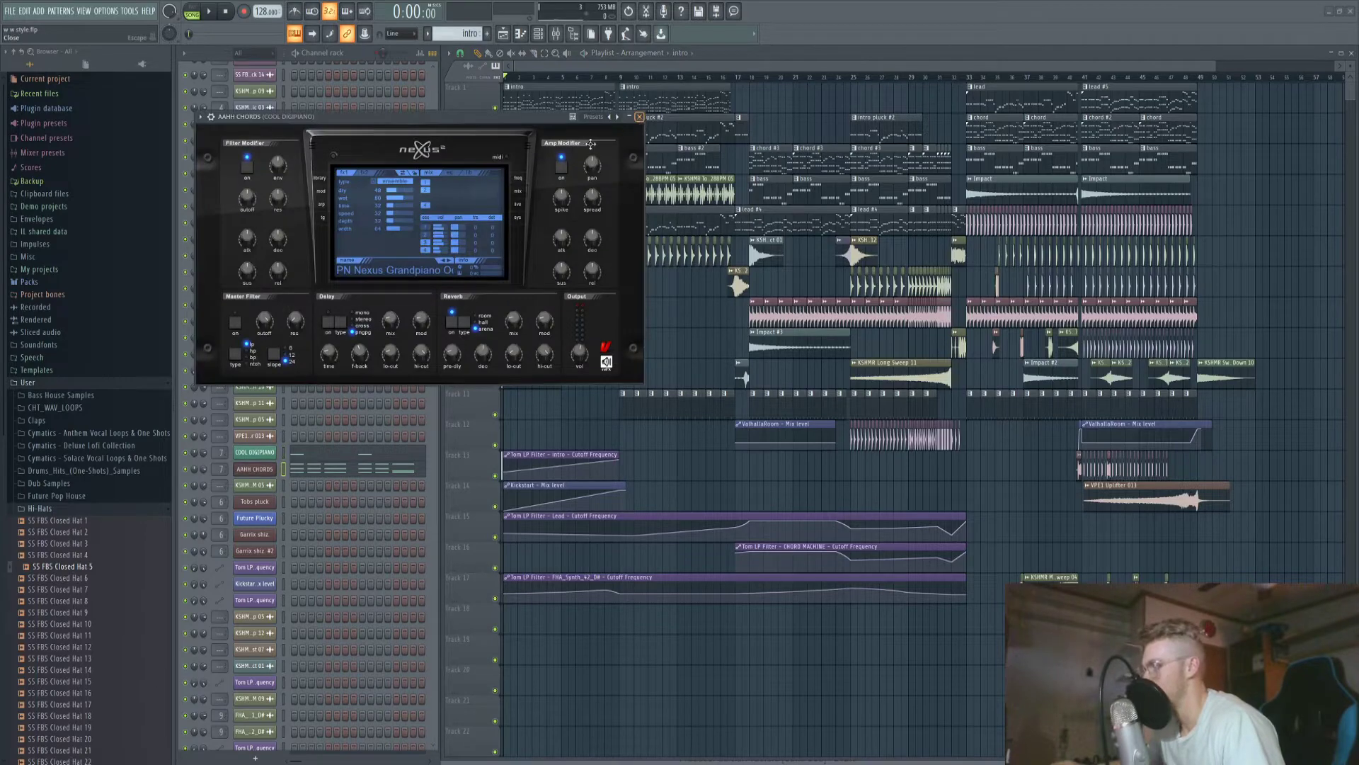
{"action": "left_click", "coordinate": [640, 117]}
{"action": "scroll", "coordinate": [542, 91], "scroll_direction": "up", "scroll_amount": 4}
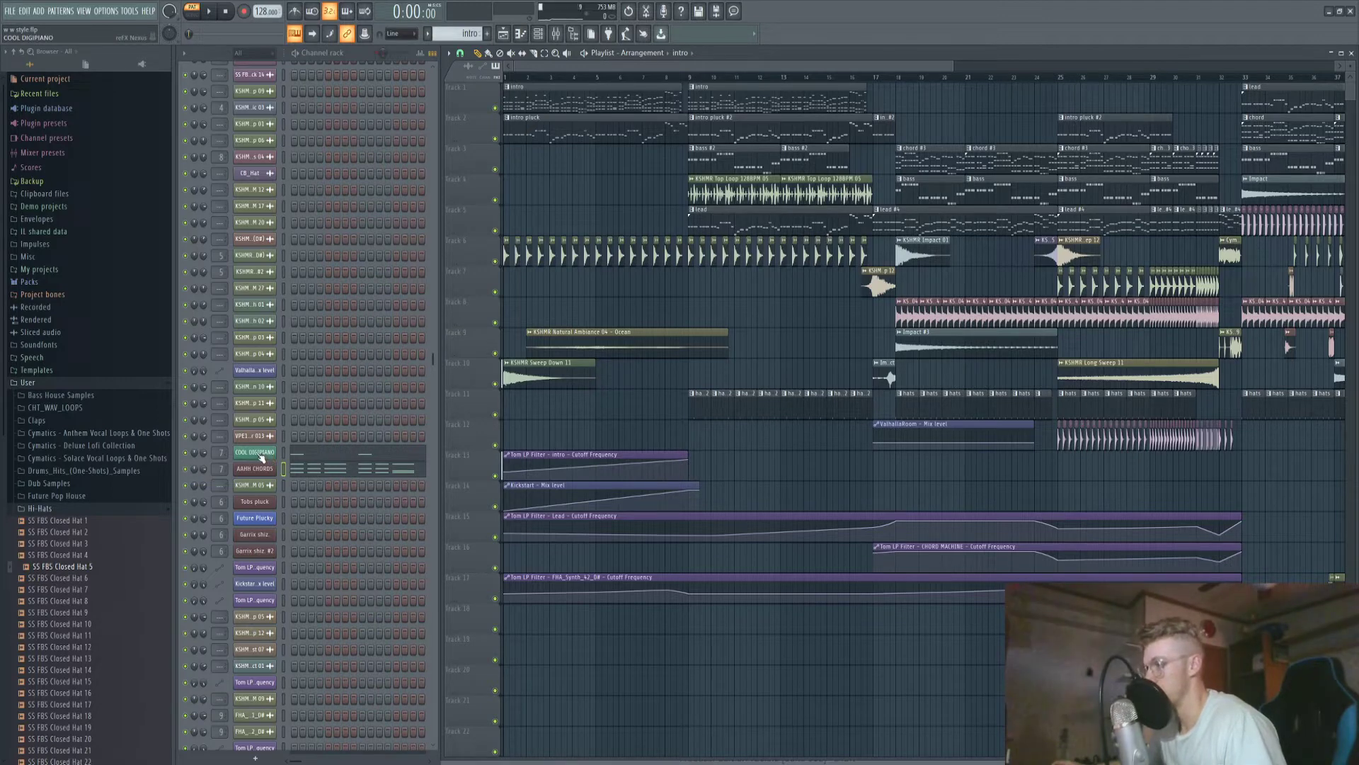
Show the COOL DIGIPIANO notes in the piano roll and play back the intro pattern.
{"action": "key", "text": "F7"}
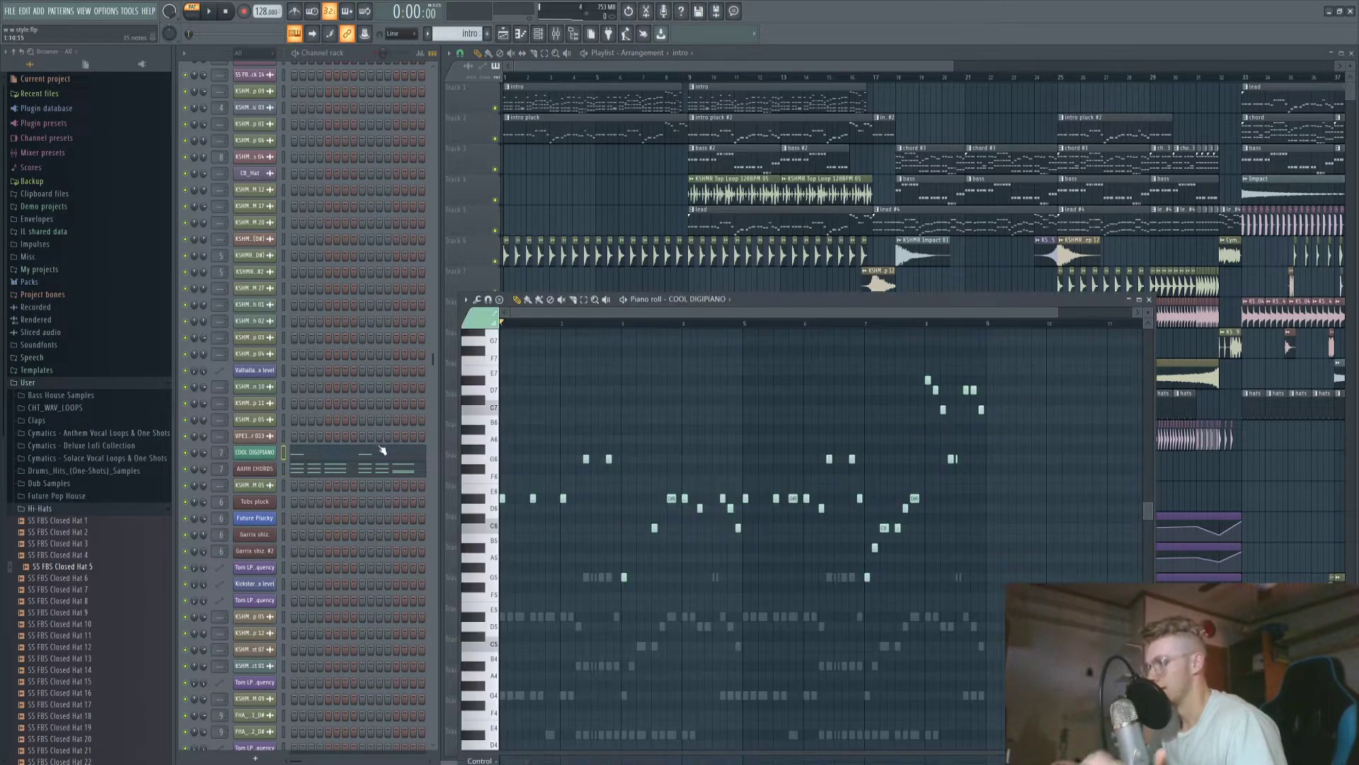
{"action": "key", "text": "space"}
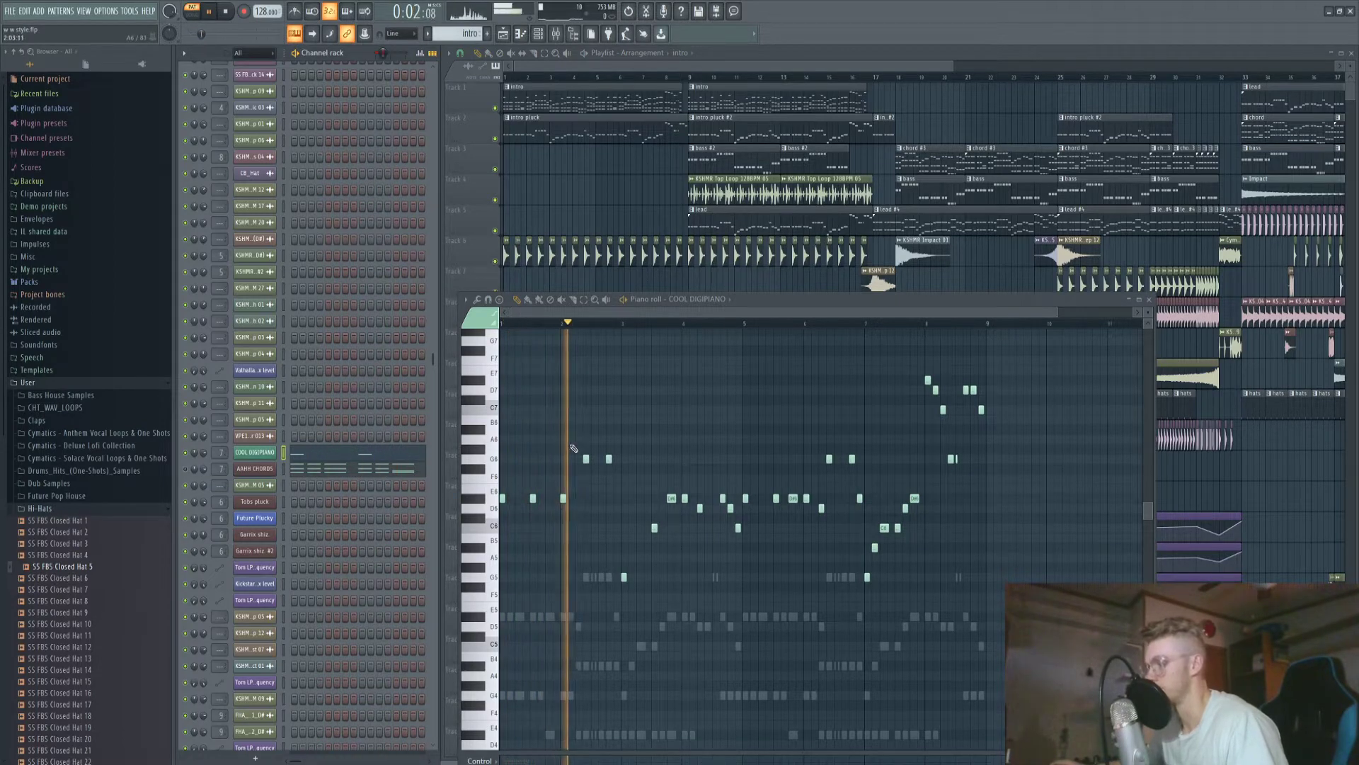
{"action": "key", "text": "space"}
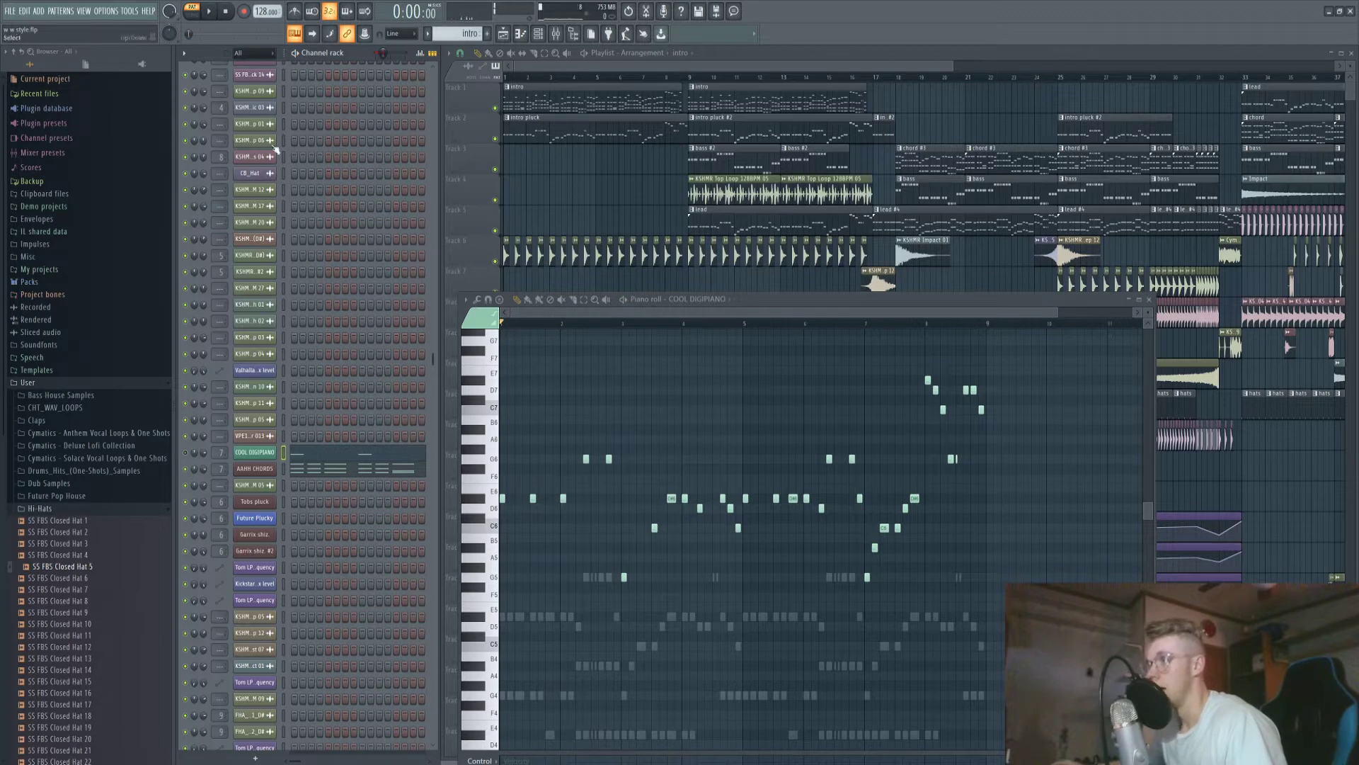
Play the intro pattern while viewing the AAHH CHORDS notes and instrument, and close its instrument and piano roll.
{"action": "left_click", "coordinate": [343, 473]}
{"action": "left_click", "coordinate": [255, 469]}
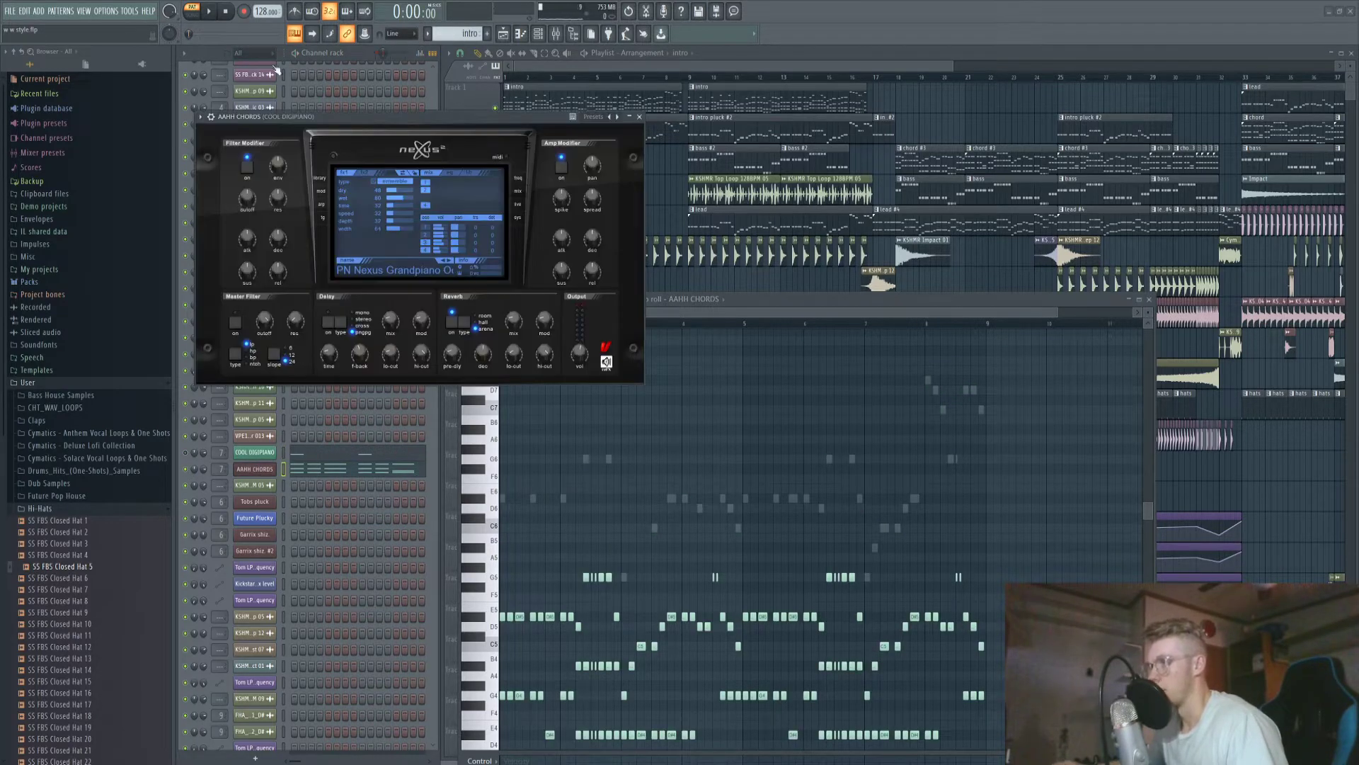
{"action": "left_click", "coordinate": [210, 12]}
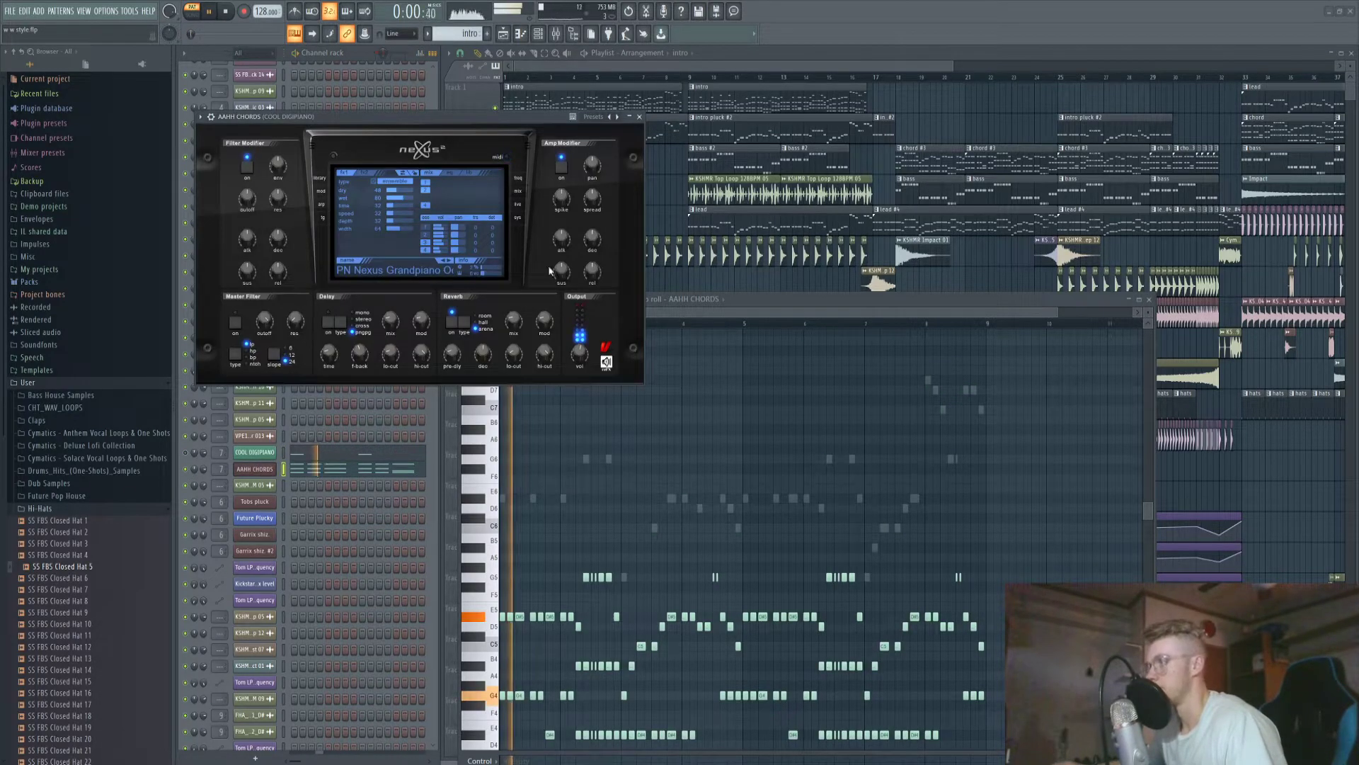
{"action": "left_click", "coordinate": [639, 116]}
{"action": "left_click_drag", "start_coordinate": [751, 295], "coordinate": [740, 220]}
{"action": "key", "text": "space"}
{"action": "left_click", "coordinate": [1137, 225]}
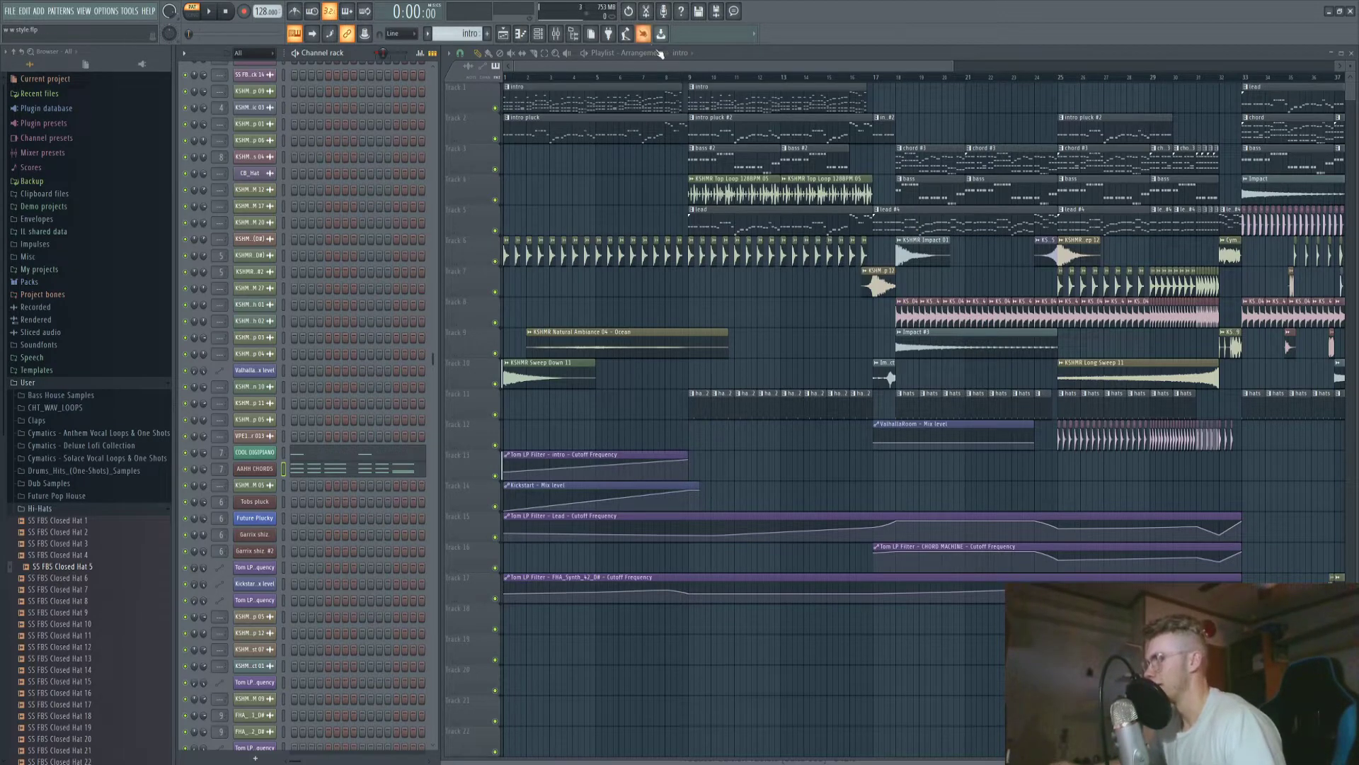
Place the song playhead just before bar 9 and select the intro pluck #2 pattern.
{"action": "left_click", "coordinate": [670, 75]}
{"action": "scroll", "coordinate": [676, 71], "scroll_direction": "up", "scroll_amount": 2}
{"action": "left_click_drag", "start_coordinate": [679, 76], "coordinate": [667, 80]}
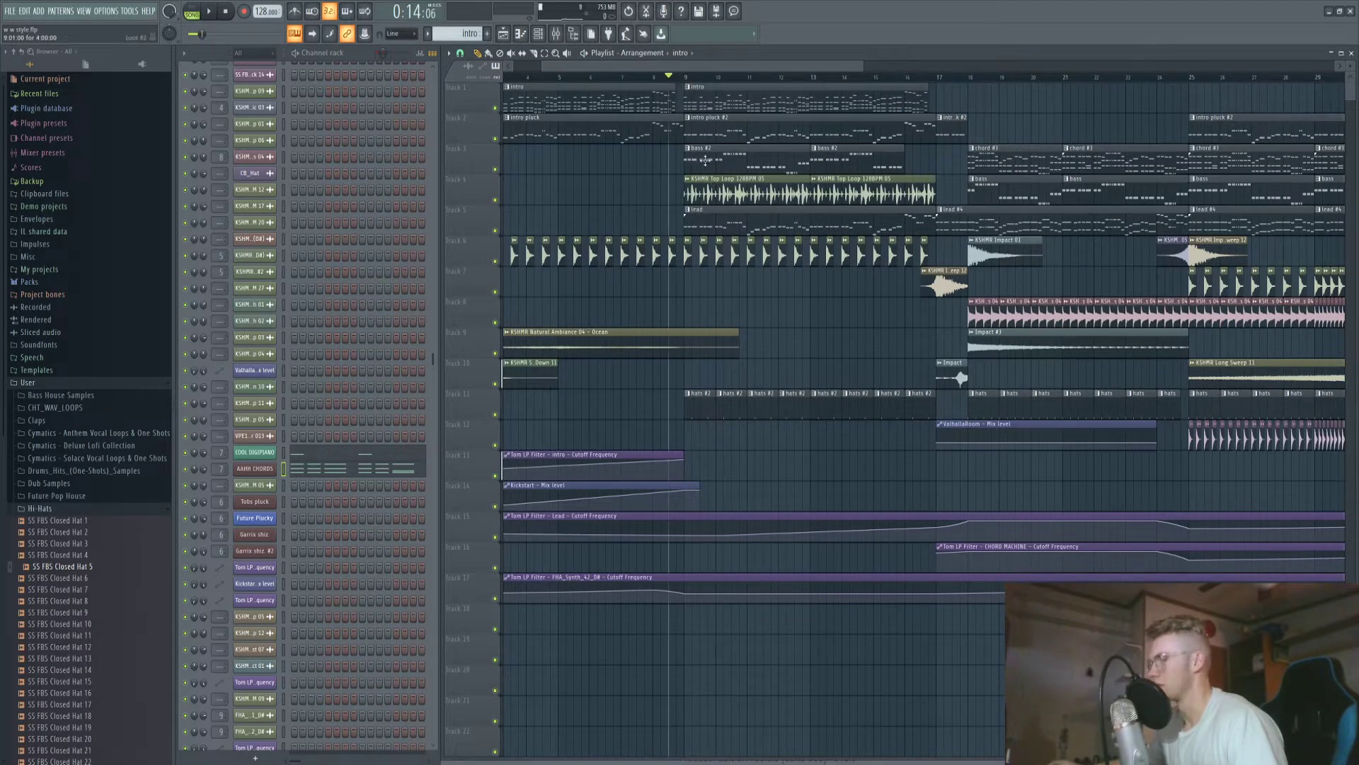
{"action": "scroll", "coordinate": [701, 158], "scroll_direction": "up", "scroll_amount": 2}
{"action": "left_click", "coordinate": [686, 133]}
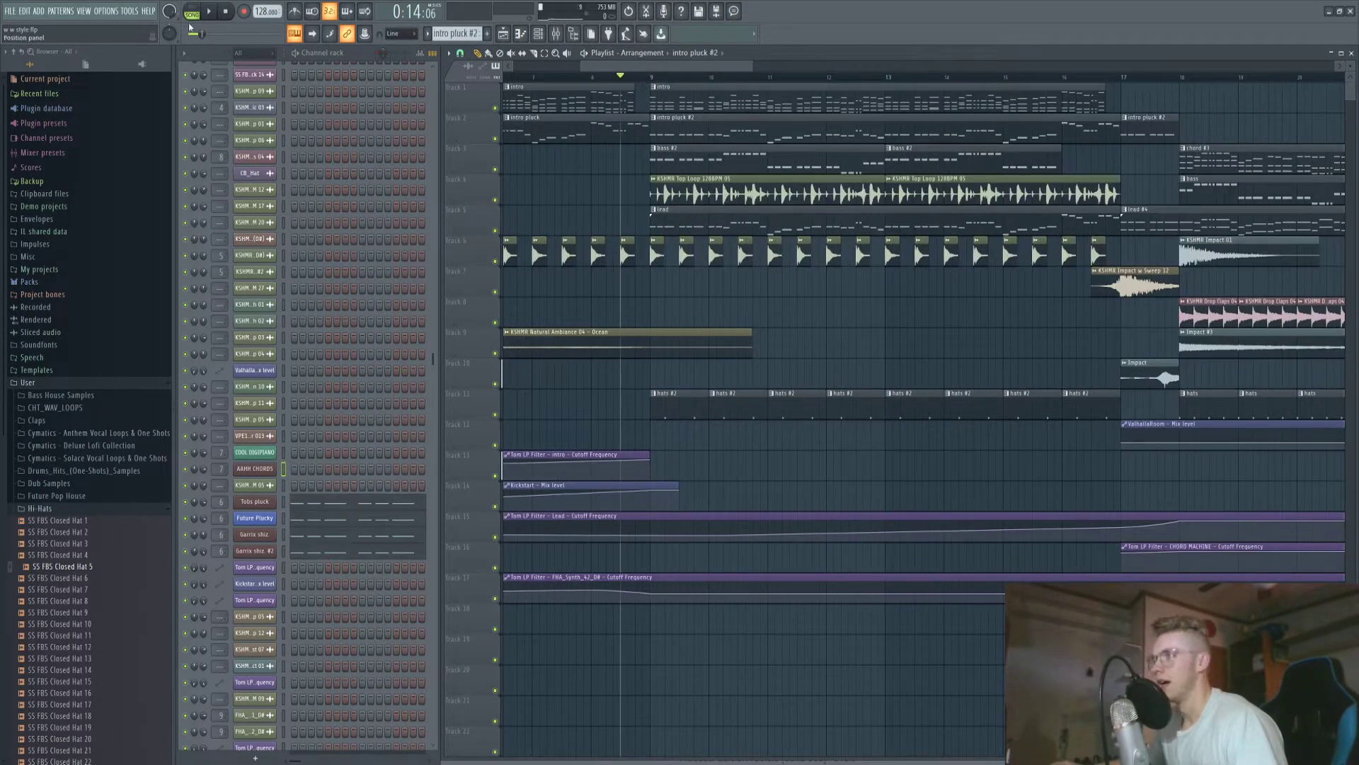
{"action": "scroll", "coordinate": [640, 228], "scroll_direction": "down", "scroll_amount": 2}
Play only the intro pluck pattern while viewing the Tobs pluck channel's notes and Sylenth1 settings, and close both.
{"action": "left_click", "coordinate": [546, 125]}
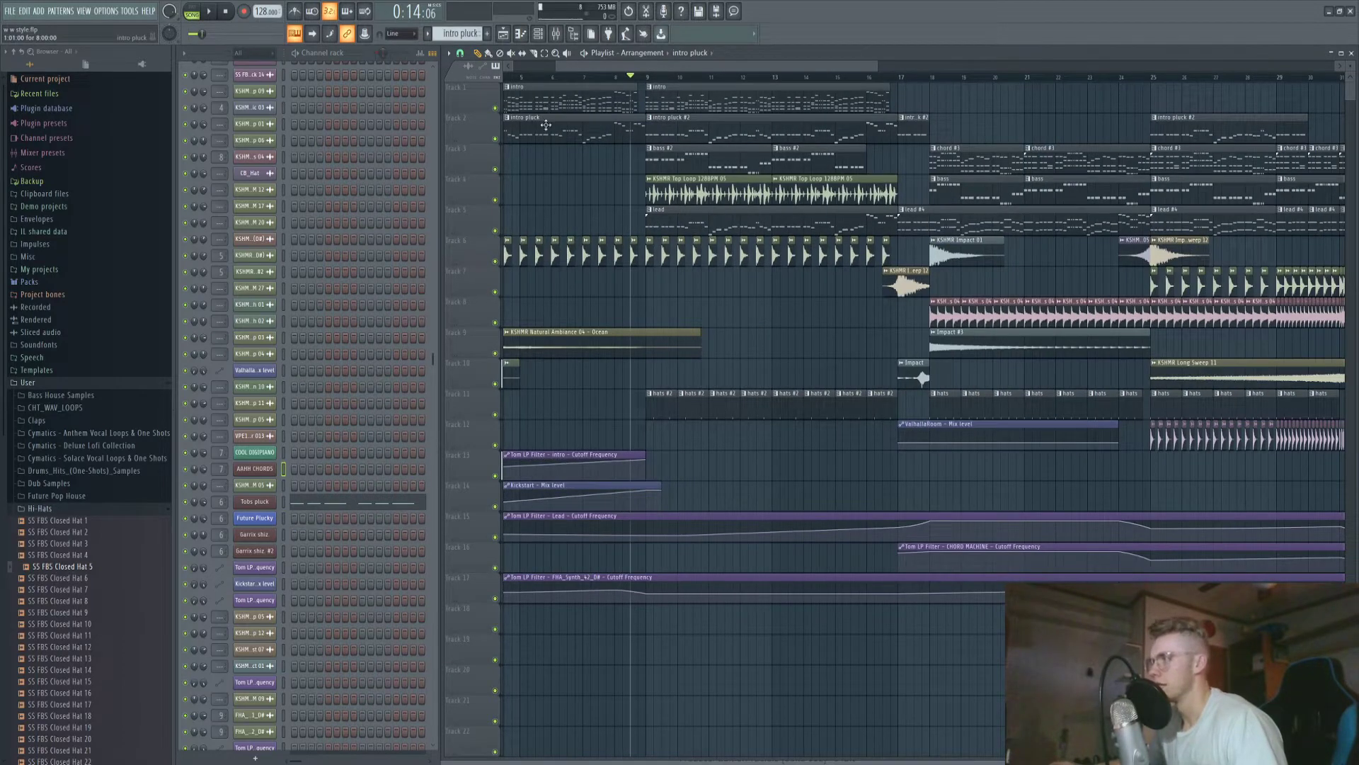
{"action": "left_click", "coordinate": [192, 12]}
{"action": "key", "text": "space"}
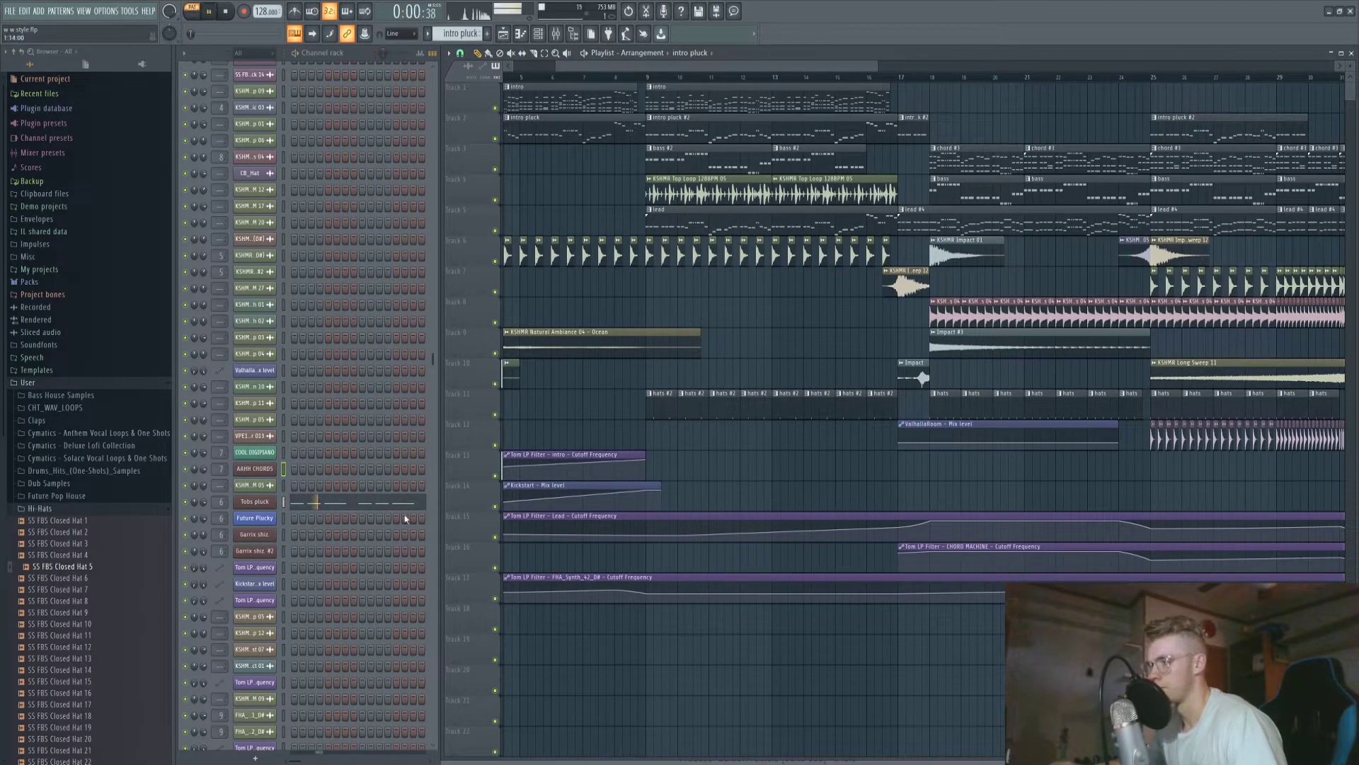
{"action": "left_click", "coordinate": [362, 502]}
{"action": "left_click", "coordinate": [256, 502]}
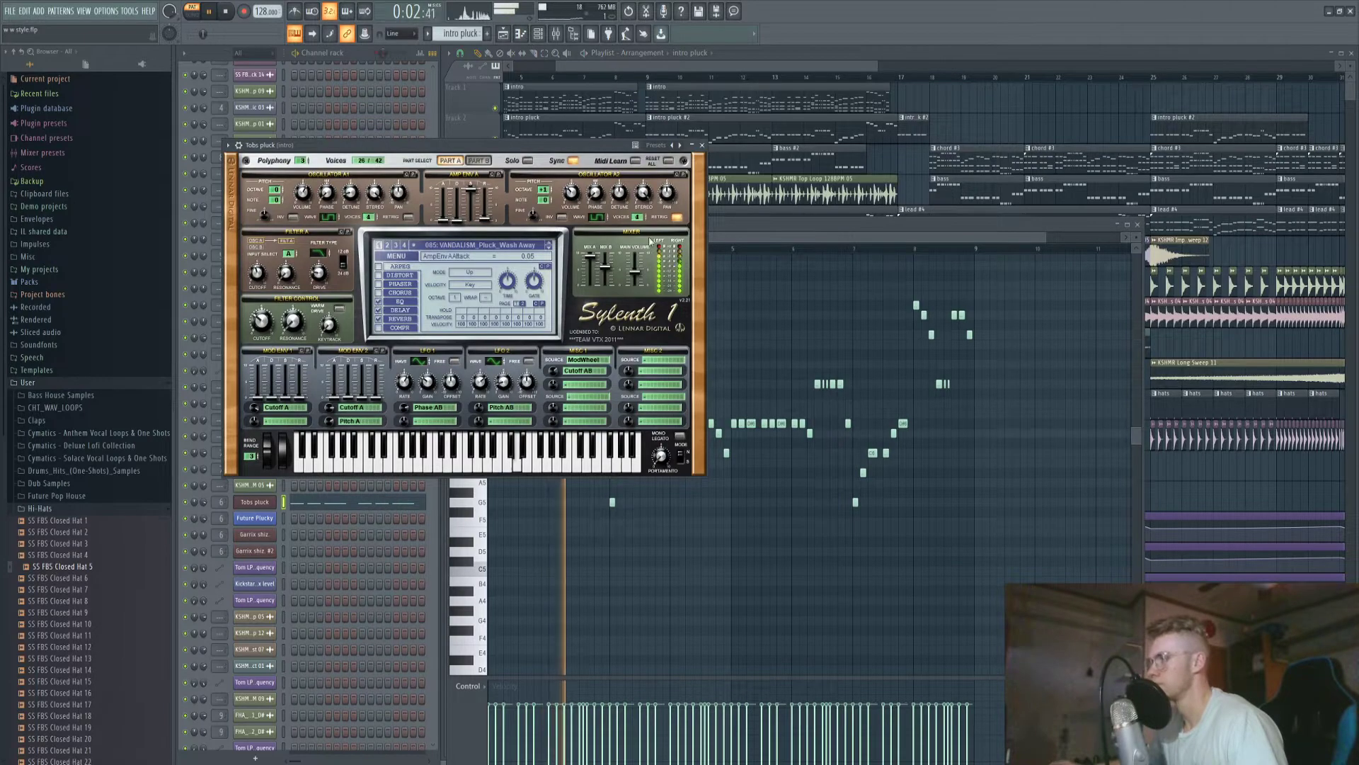
{"action": "left_click", "coordinate": [702, 145]}
{"action": "key", "text": "space"}
{"action": "left_click", "coordinate": [1138, 225]}
Select the intro pluck #2 pattern and play its layered pluck channels in pattern mode.
{"action": "scroll", "coordinate": [644, 106], "scroll_direction": "up", "scroll_amount": 2}
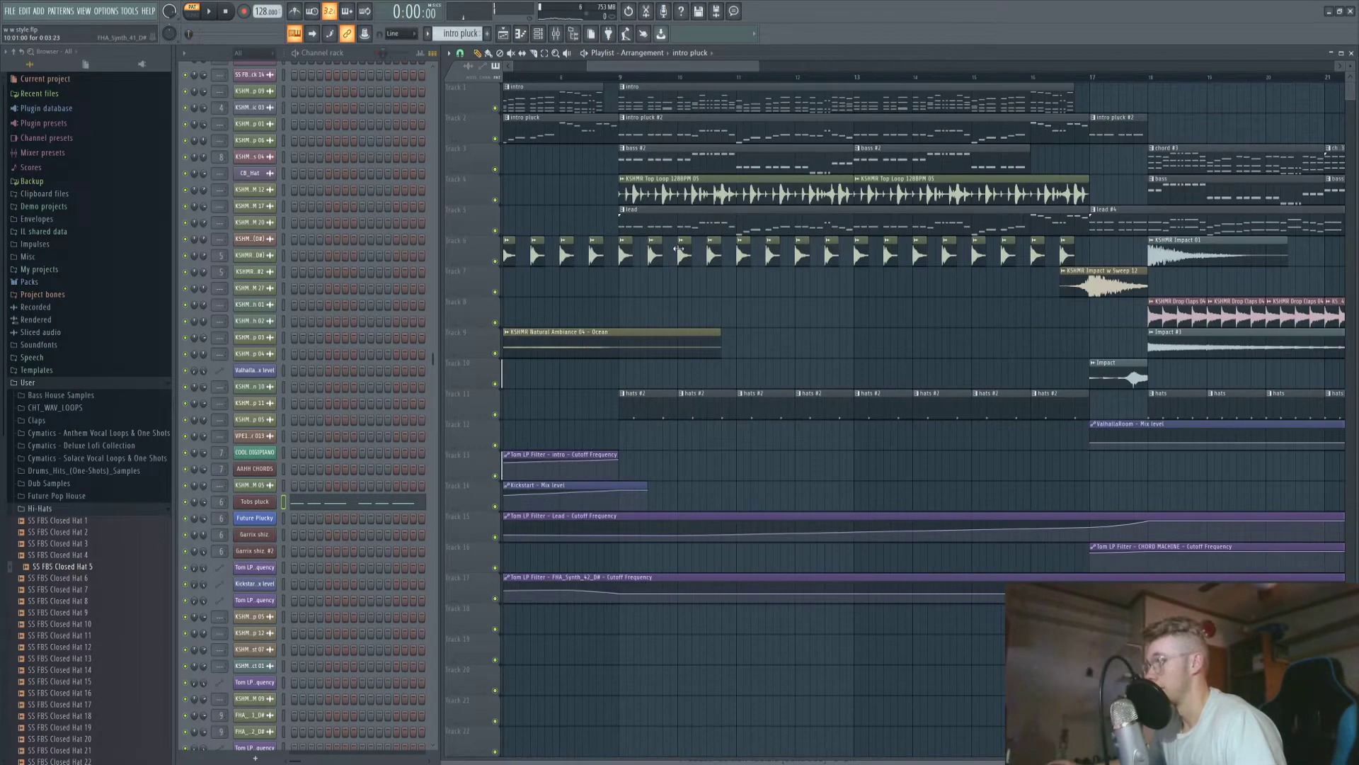
{"action": "left_click", "coordinate": [640, 128]}
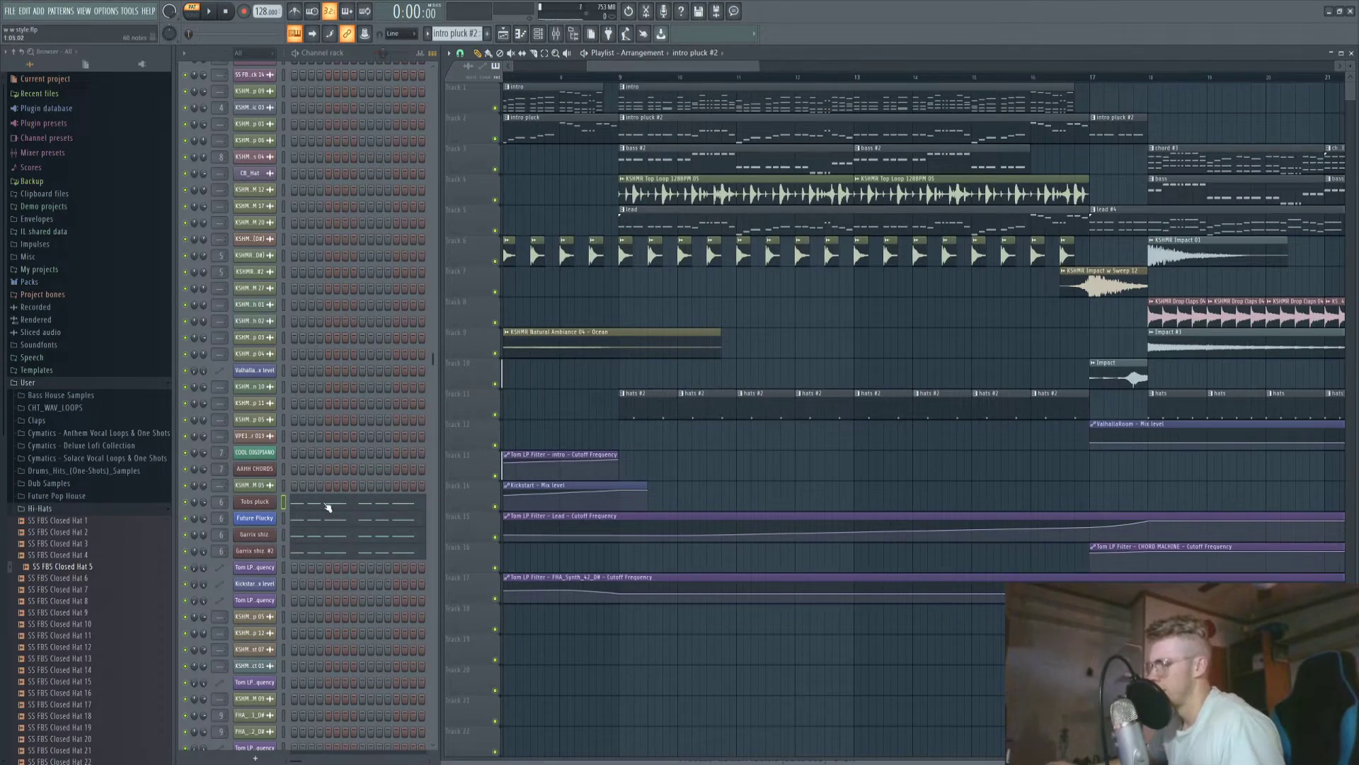
{"action": "key", "text": "space"}
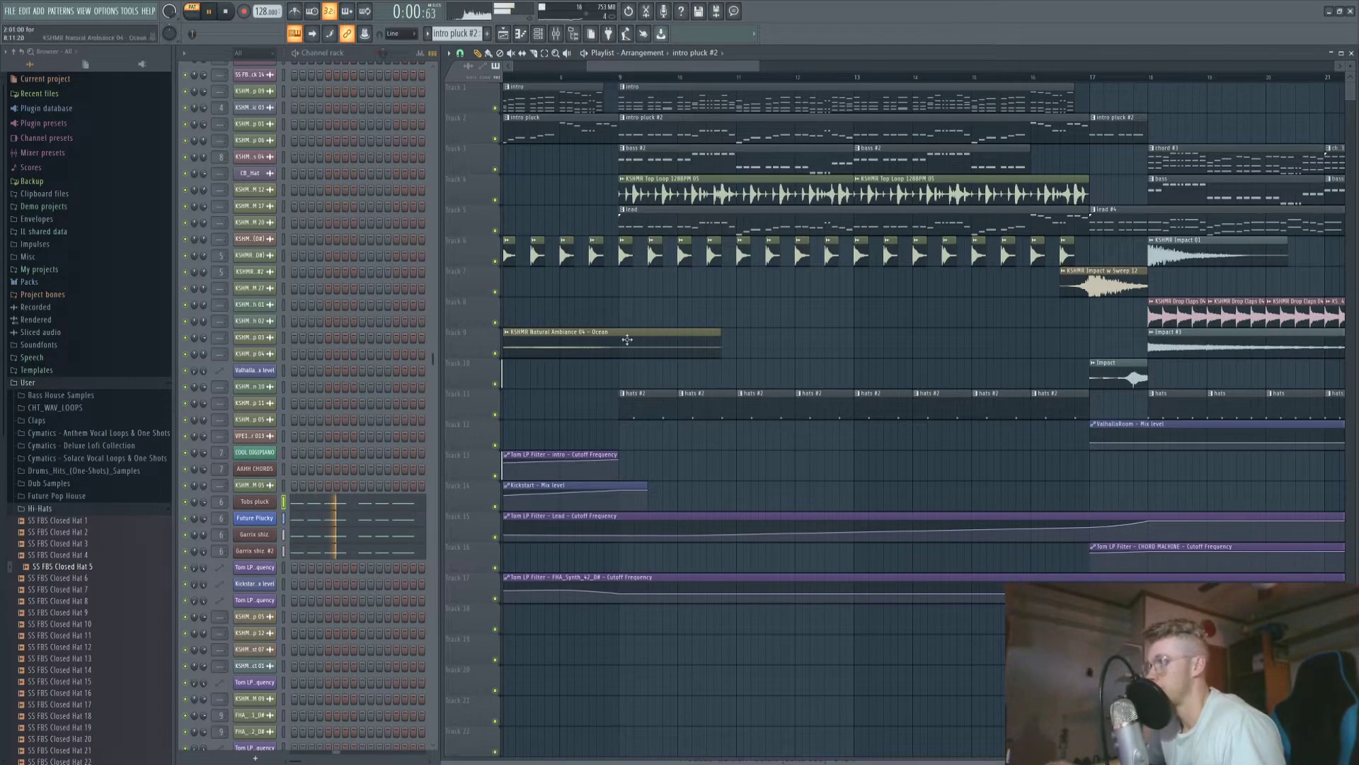
{"action": "scroll", "coordinate": [627, 339], "scroll_direction": "down", "scroll_amount": 5}
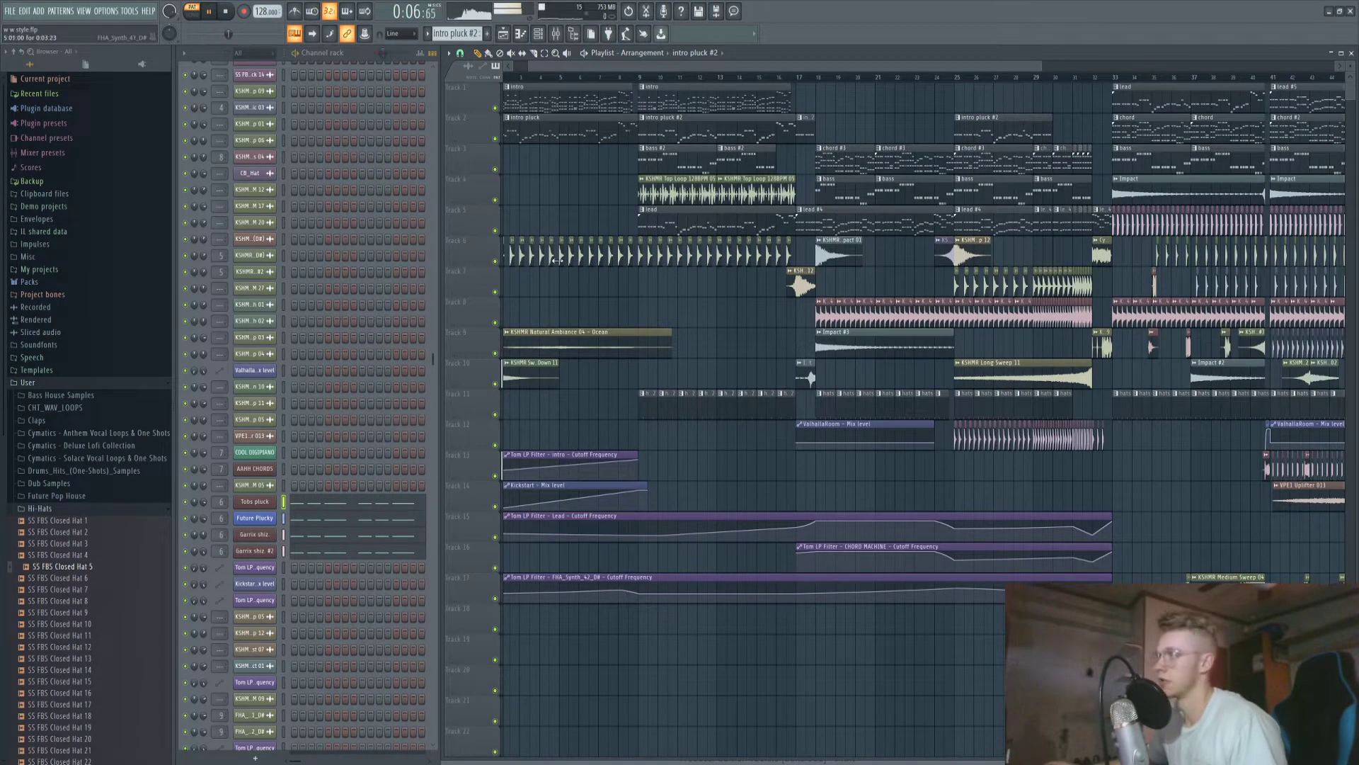
{"action": "key", "text": "space"}
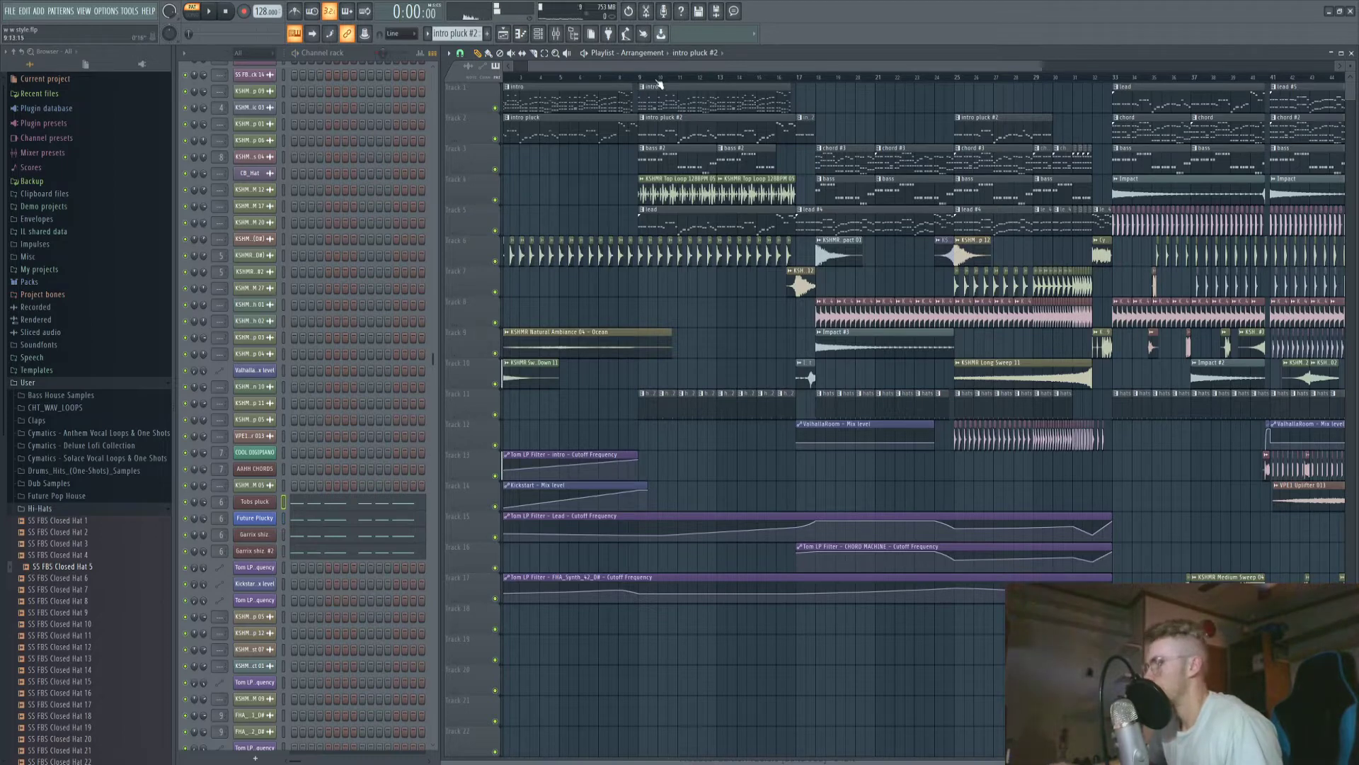
Play the lead clip soloed in the arrangement, and return the song playhead to bar 9.
{"action": "scroll", "coordinate": [663, 191], "scroll_direction": "up", "scroll_amount": 3}
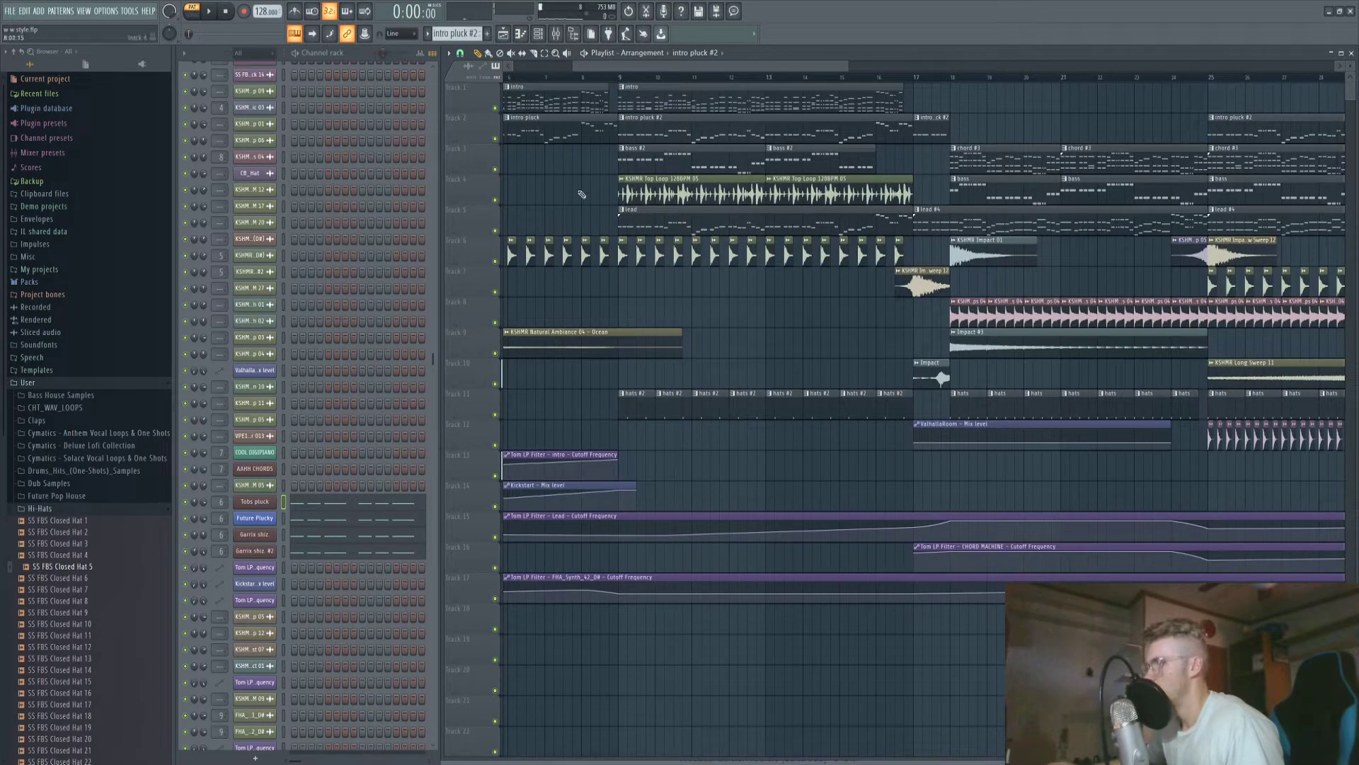
{"action": "left_click", "coordinate": [641, 216]}
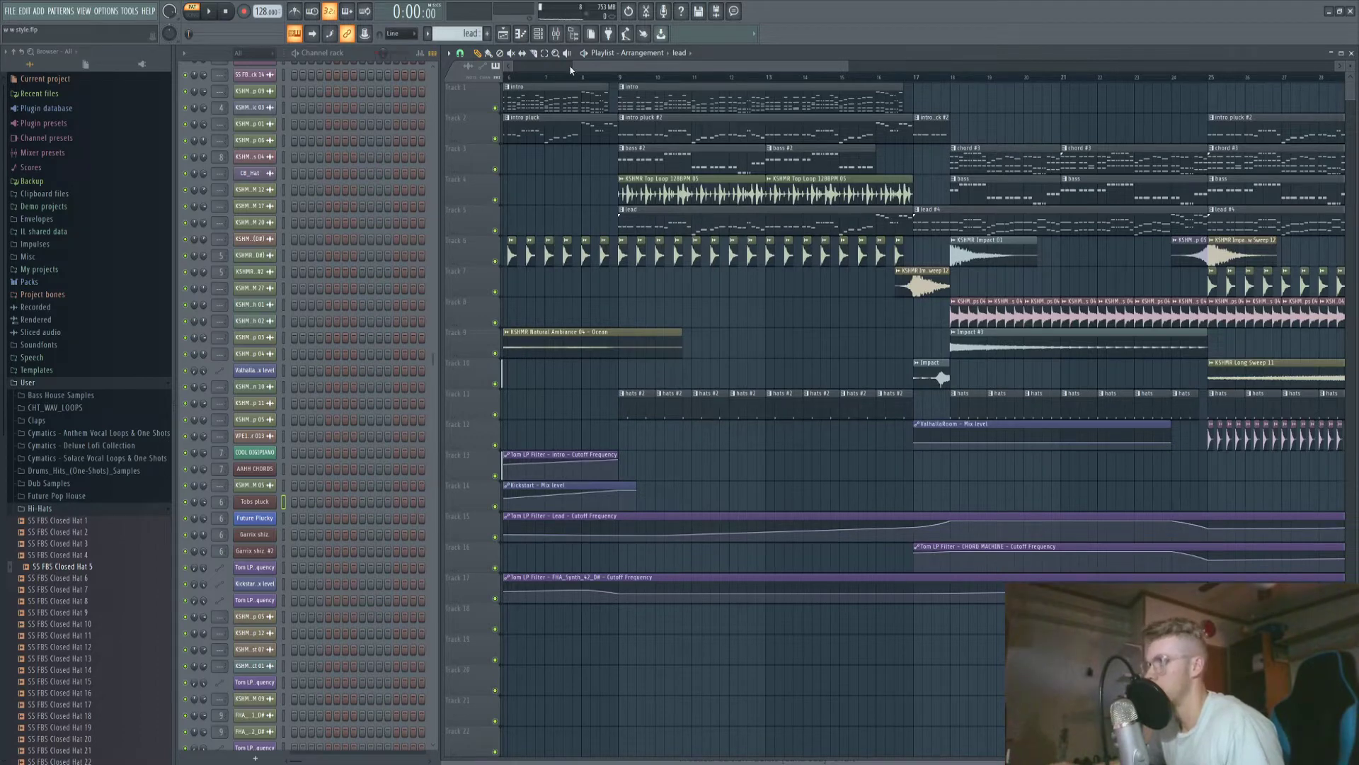
{"action": "left_click_drag", "start_coordinate": [618, 220], "coordinate": [637, 222]}
{"action": "left_click", "coordinate": [756, 225]}
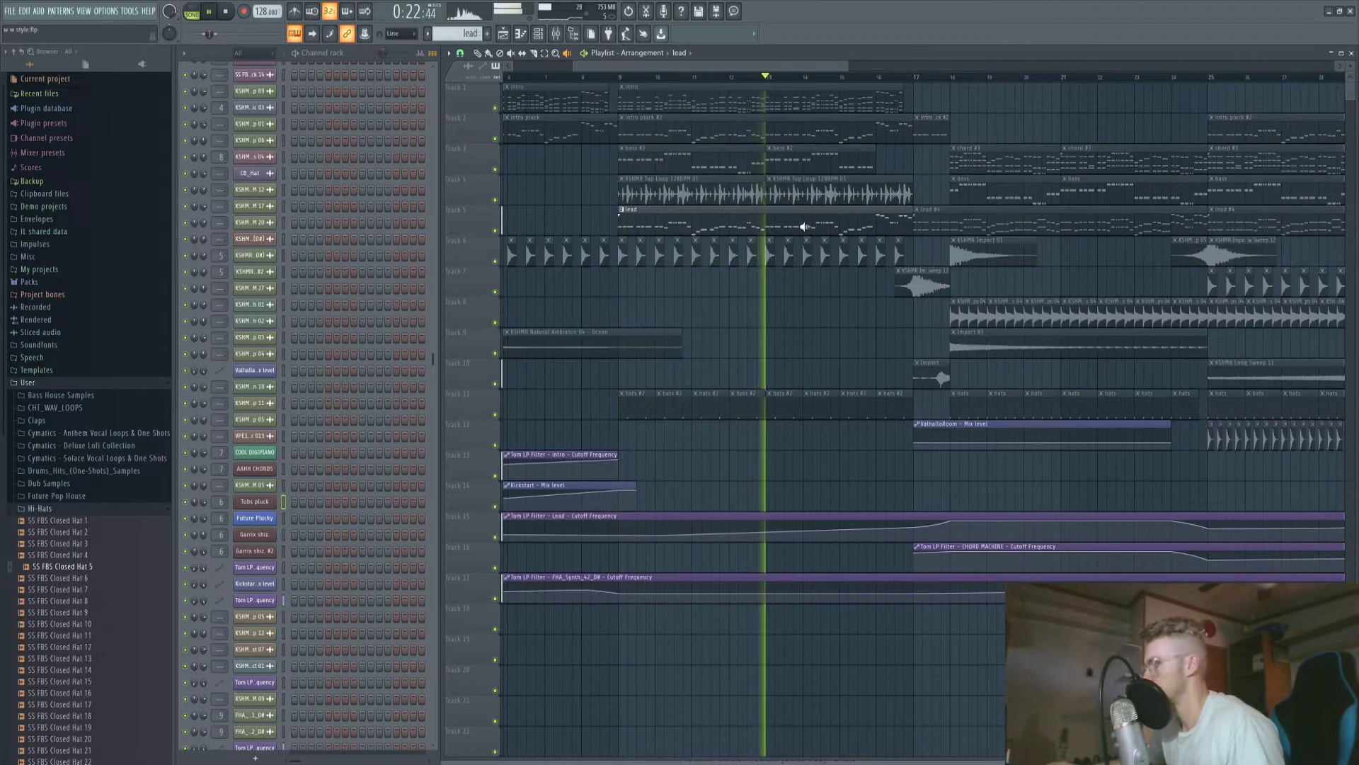
{"action": "key", "text": "space"}
{"action": "key", "text": "l"}
{"action": "left_click", "coordinate": [622, 80]}
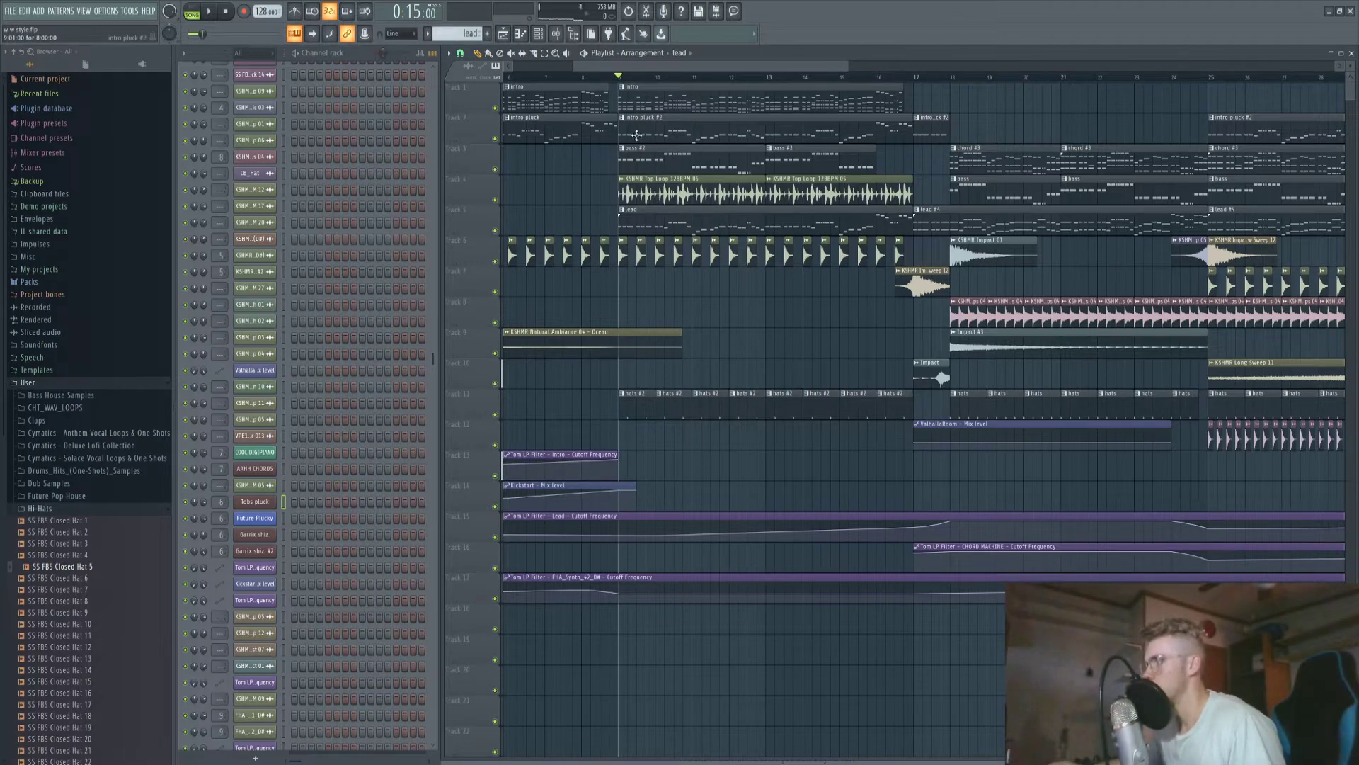
Select the bass #2 pattern and view the Easy Bass channel's Sylenth1 settings.
{"action": "left_click", "coordinate": [643, 157]}
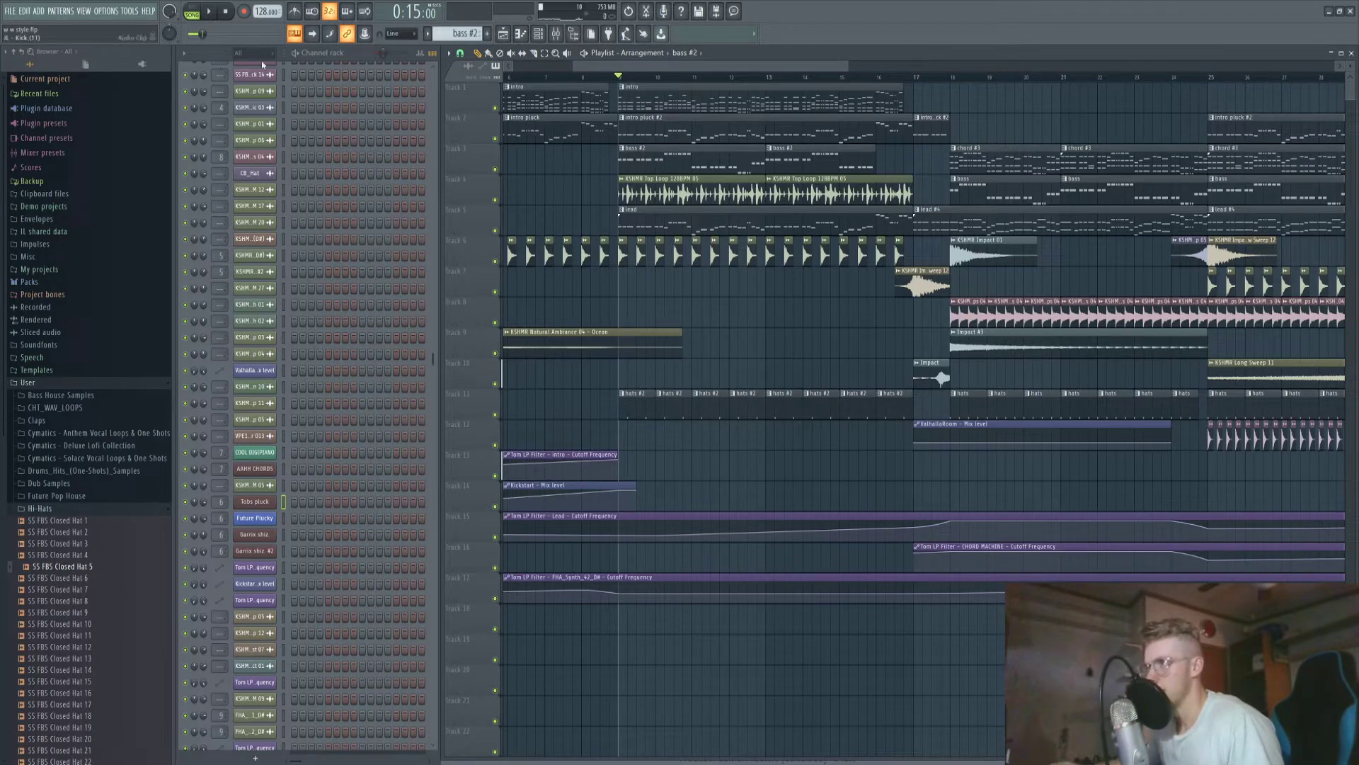
{"action": "scroll", "coordinate": [263, 177], "scroll_direction": "up", "scroll_amount": 10}
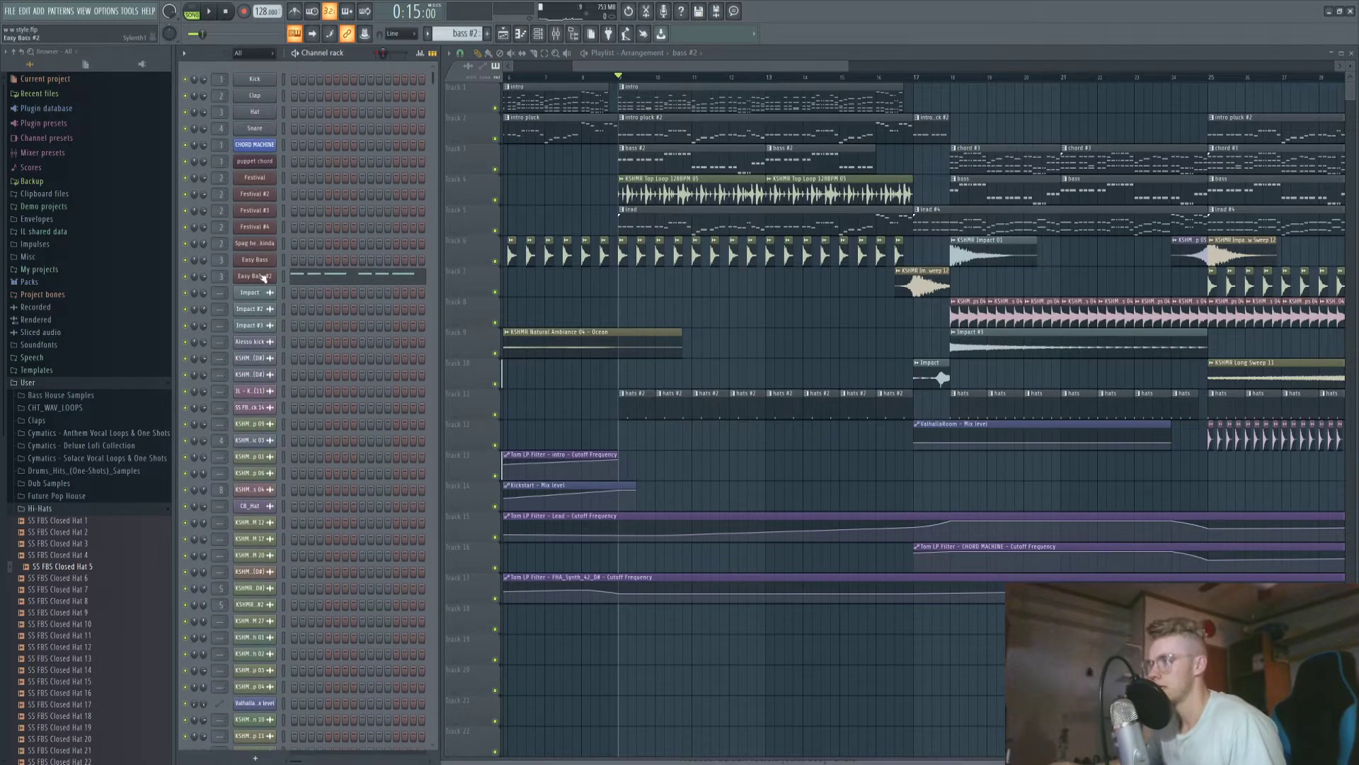
{"action": "left_click", "coordinate": [259, 262]}
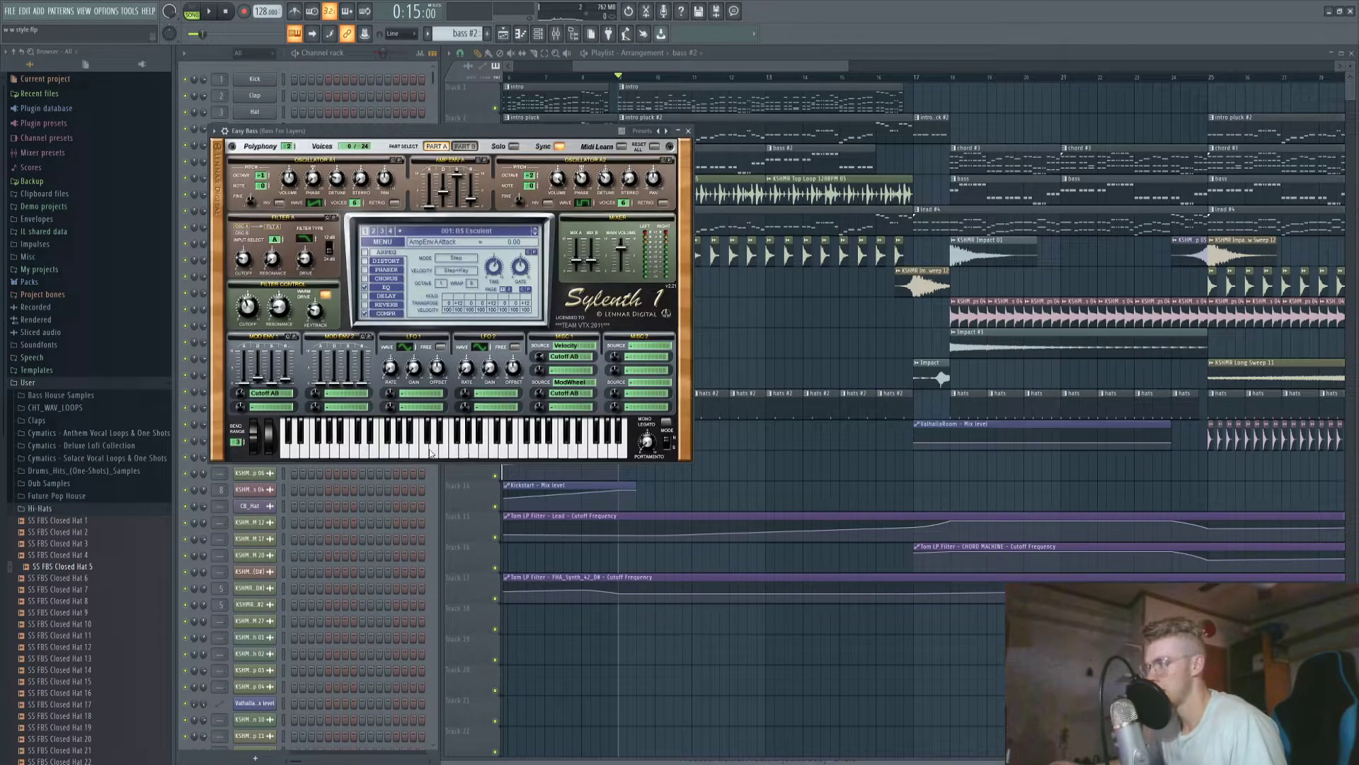
{"action": "left_click", "coordinate": [688, 131]}
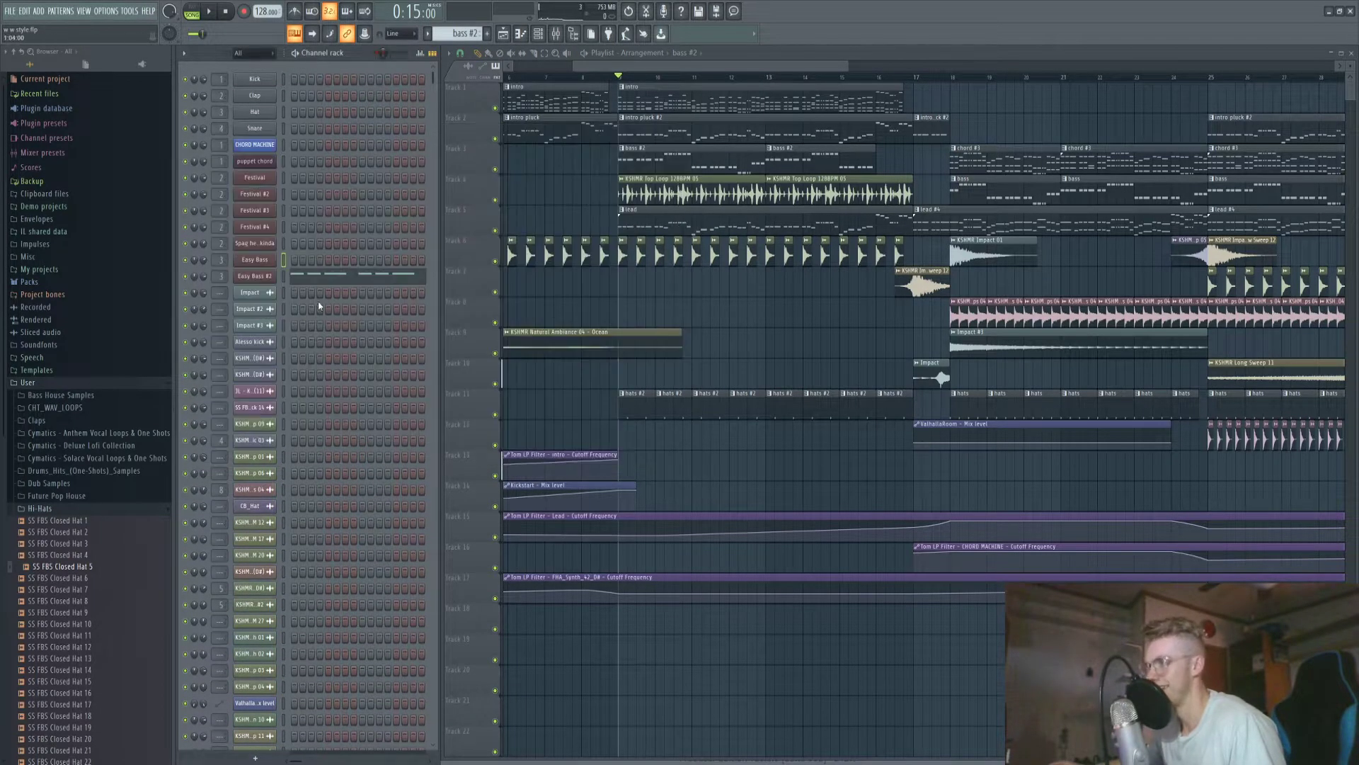
Play the bass #2 pattern with the Easy Bass #2 instrument open, and return to song mode at bar 9.
{"action": "left_click", "coordinate": [260, 279]}
{"action": "left_click", "coordinate": [191, 10]}
{"action": "left_click", "coordinate": [209, 12]}
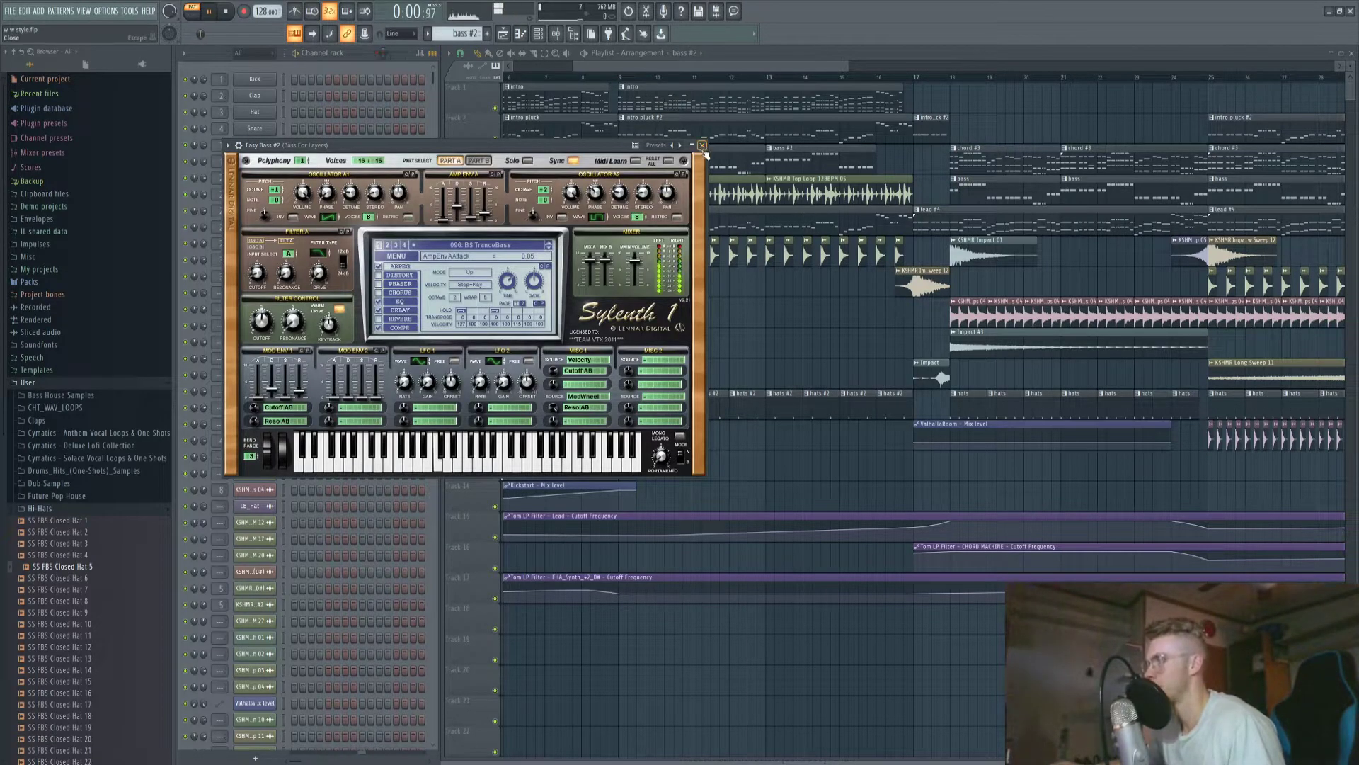
{"action": "key", "text": "Escape"}
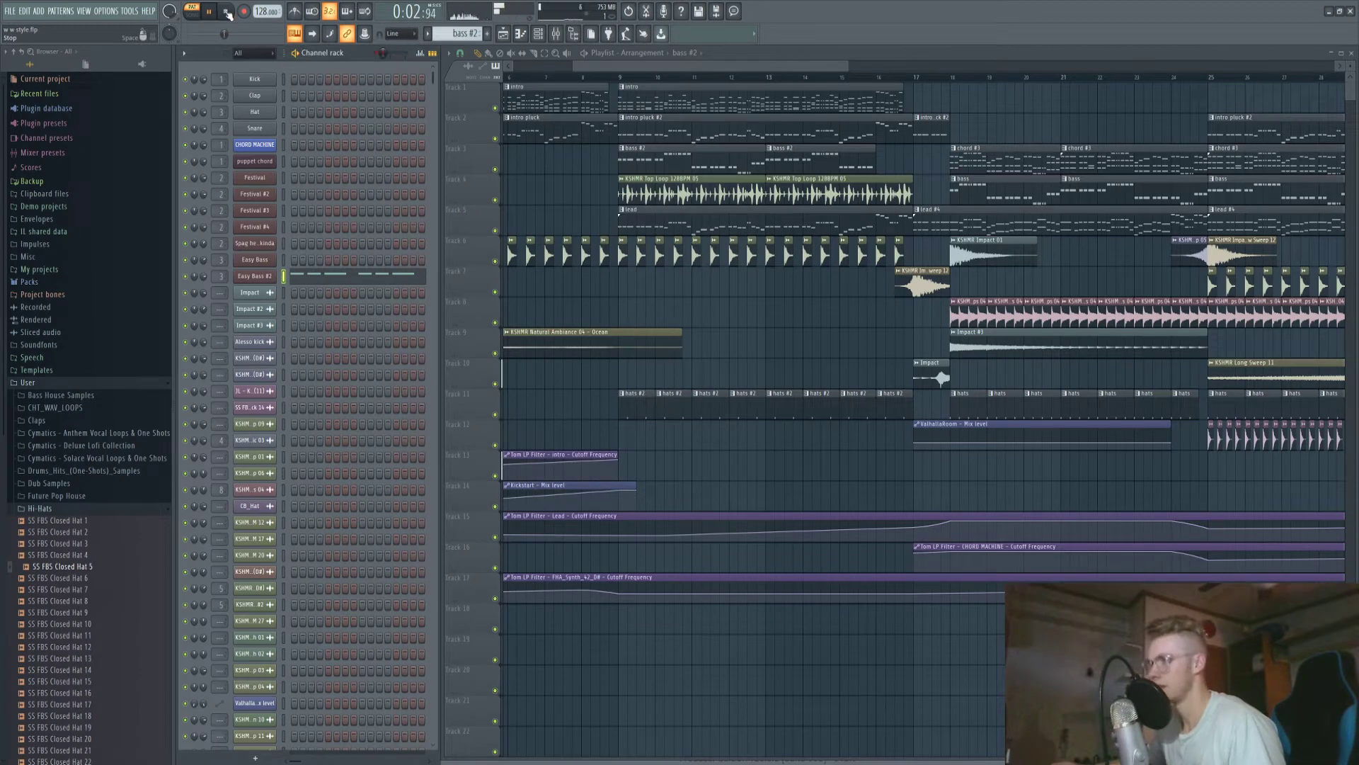
{"action": "key", "text": "space"}
{"action": "left_click", "coordinate": [619, 77]}
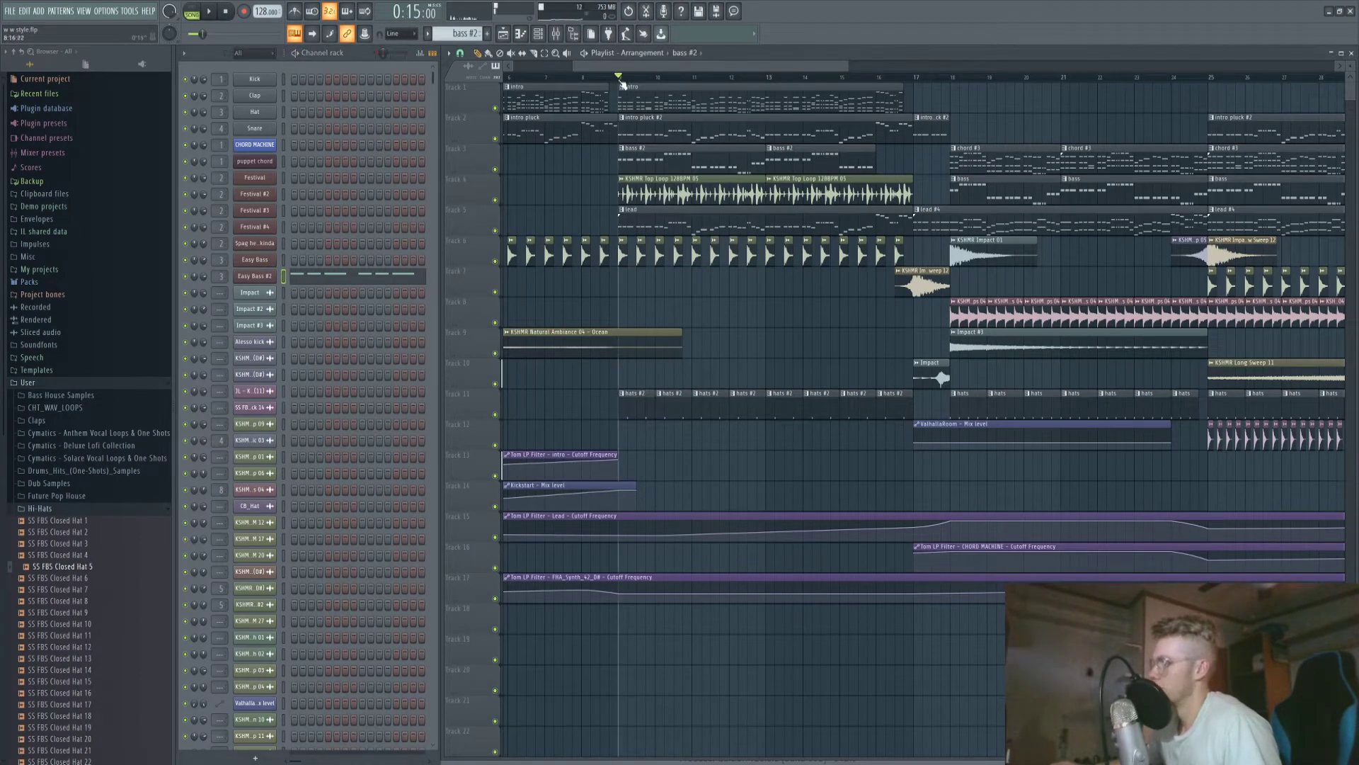
Select the bass pattern at bar 33 to compare its channels, and return to the bass #2 pattern at bar 9.
{"action": "scroll", "coordinate": [1226, 206], "scroll_direction": "down", "scroll_amount": 3}
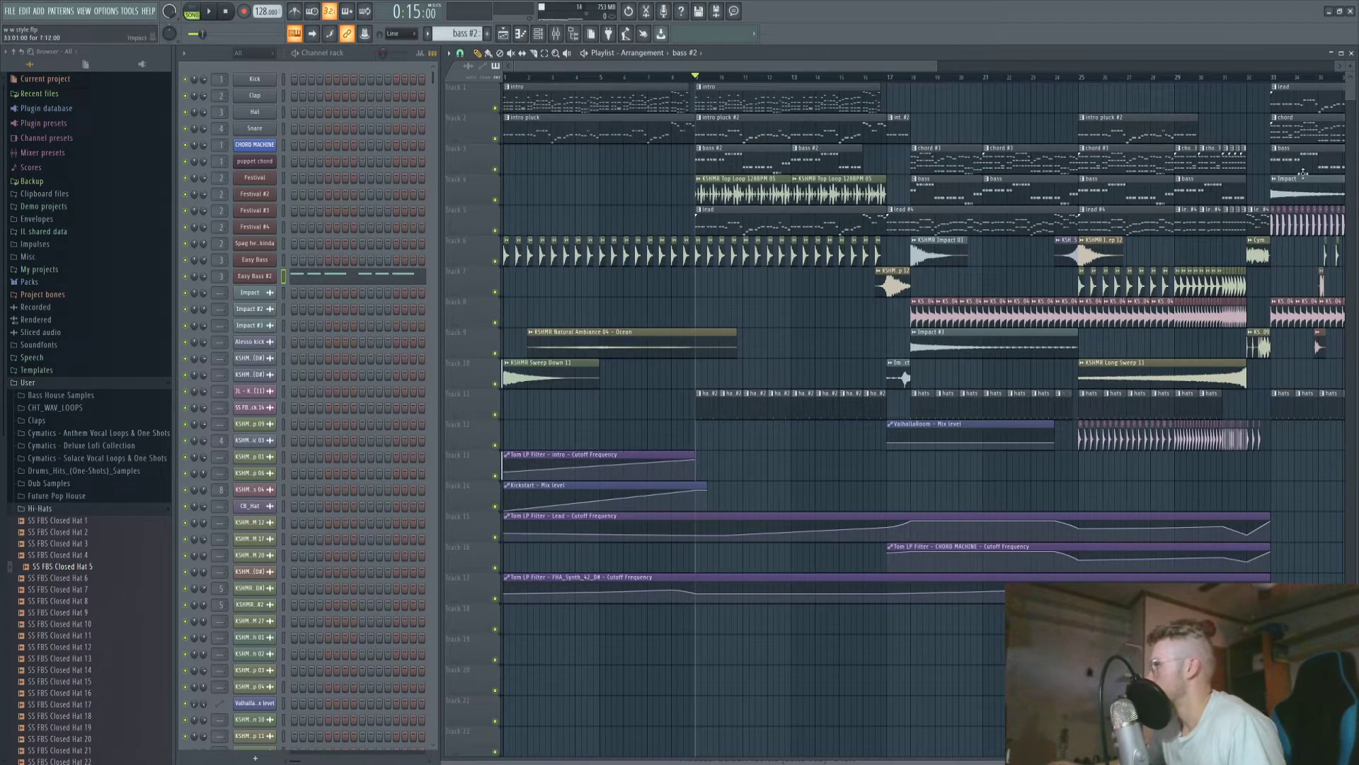
{"action": "left_click", "coordinate": [1303, 165]}
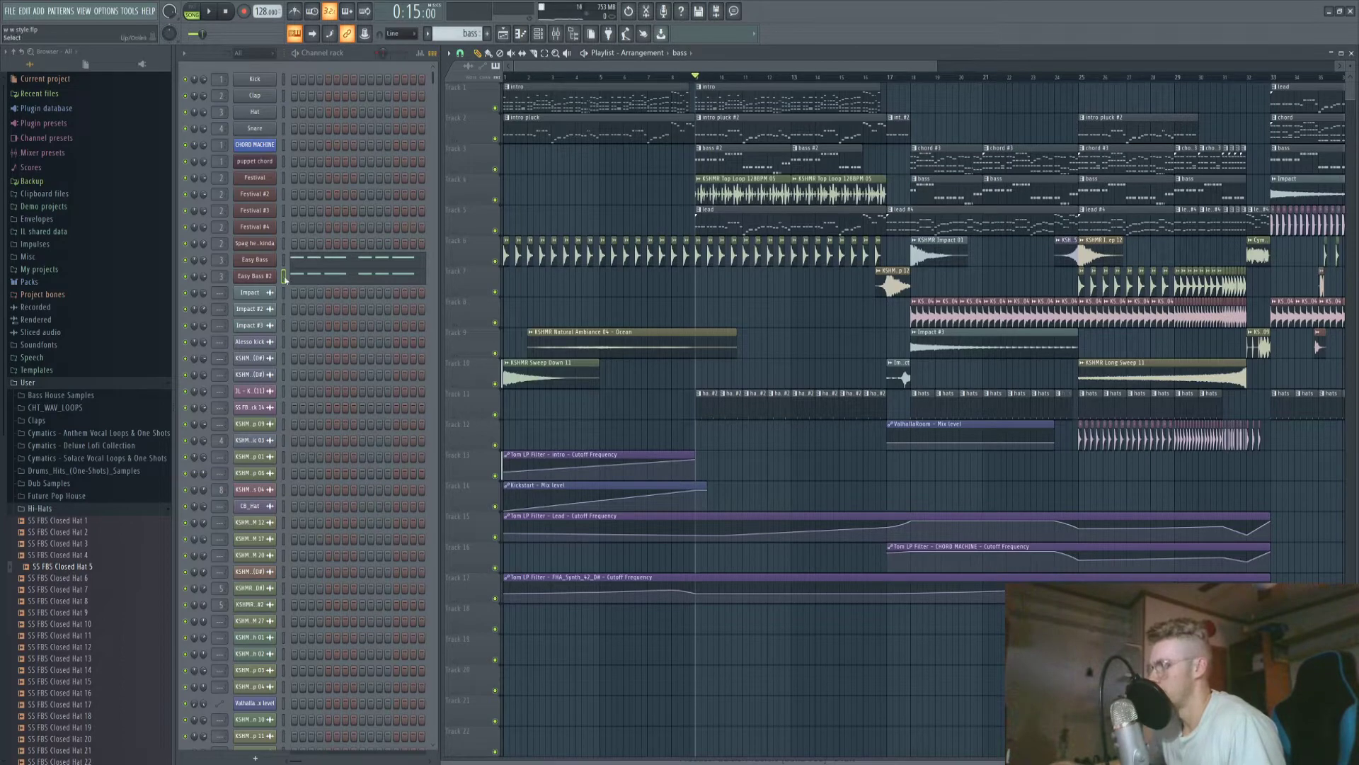
{"action": "left_click", "coordinate": [693, 174]}
{"action": "scroll", "coordinate": [702, 234], "scroll_direction": "up", "scroll_amount": 4}
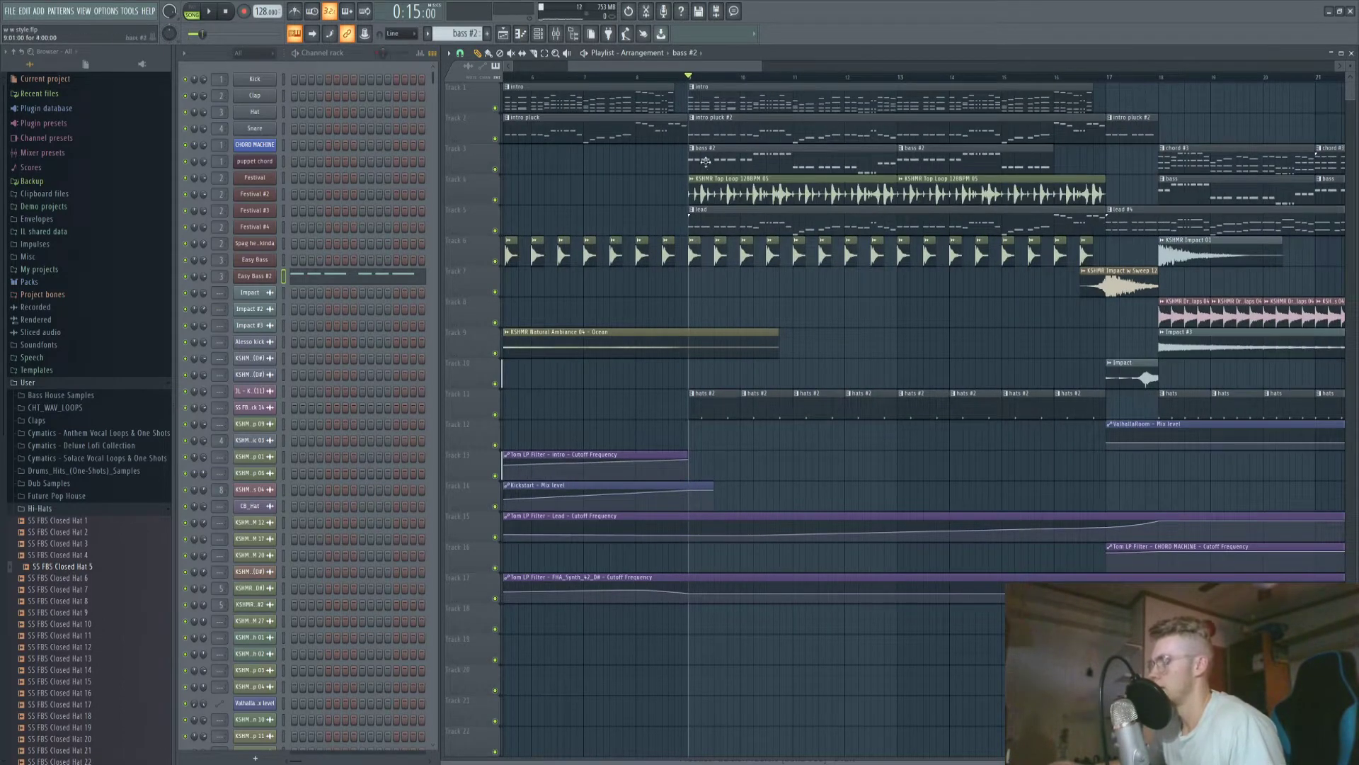
{"action": "scroll", "coordinate": [663, 288], "scroll_direction": "down", "scroll_amount": 3}
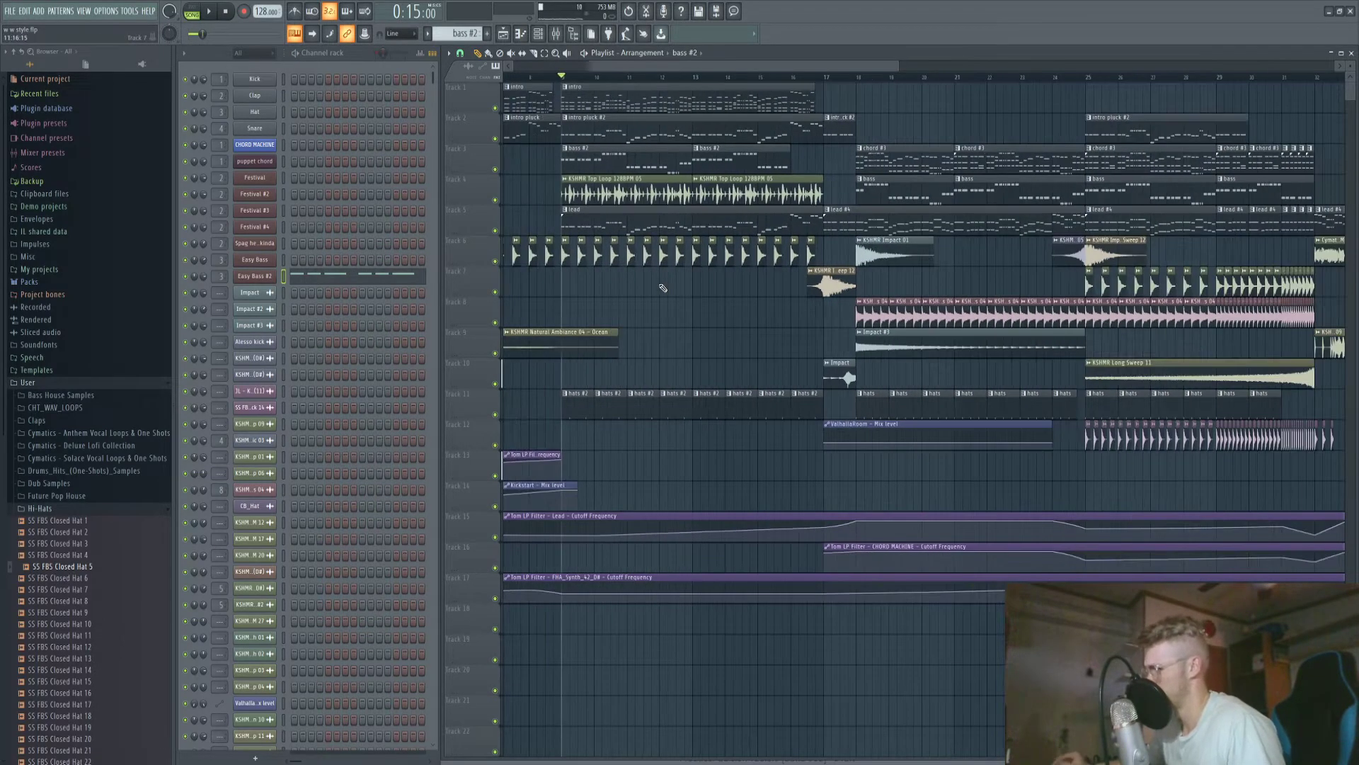
{"action": "scroll", "coordinate": [646, 85], "scroll_direction": "left", "scroll_amount": 4}
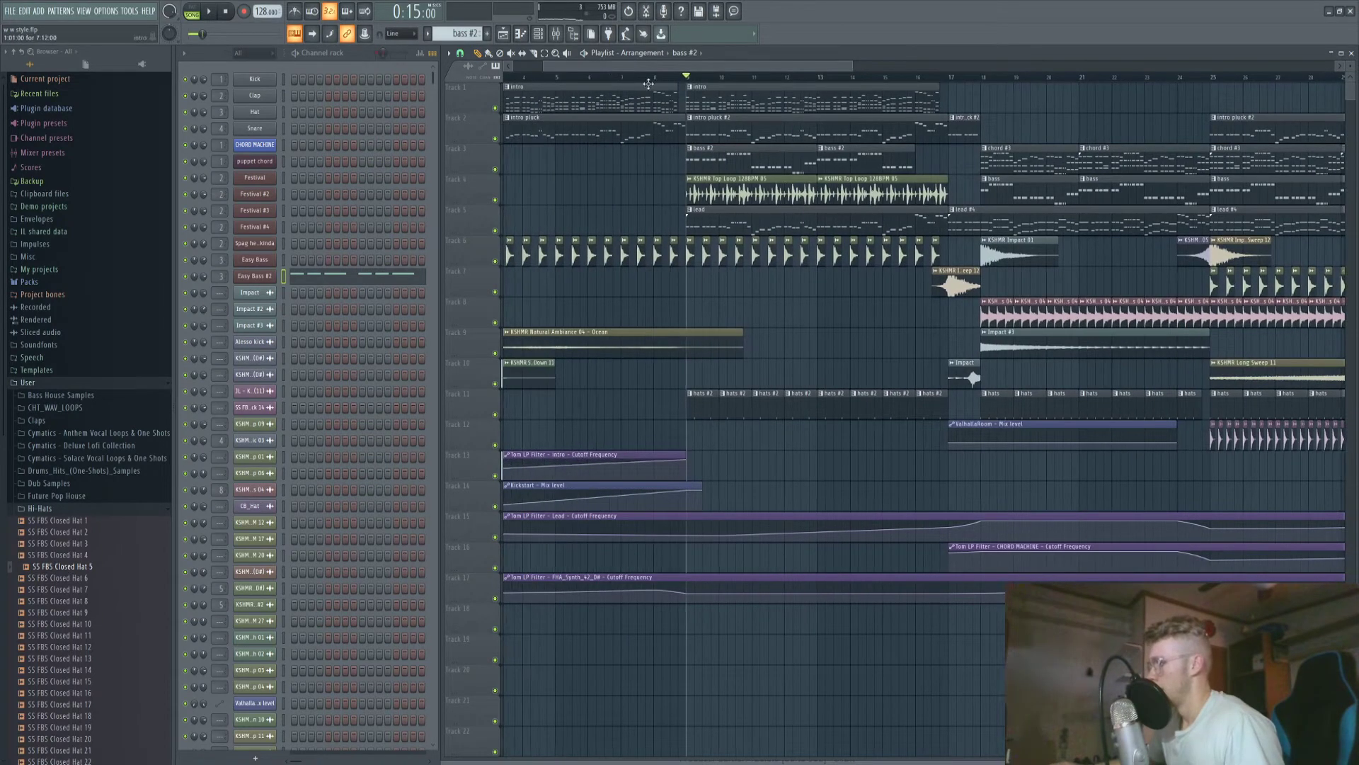
View the sample settings of the FHA_Synth_41_D# clip at bar 1 on track 6, and close them.
{"action": "left_click", "coordinate": [644, 73]}
{"action": "scroll", "coordinate": [622, 71], "scroll_direction": "up", "scroll_amount": 3}
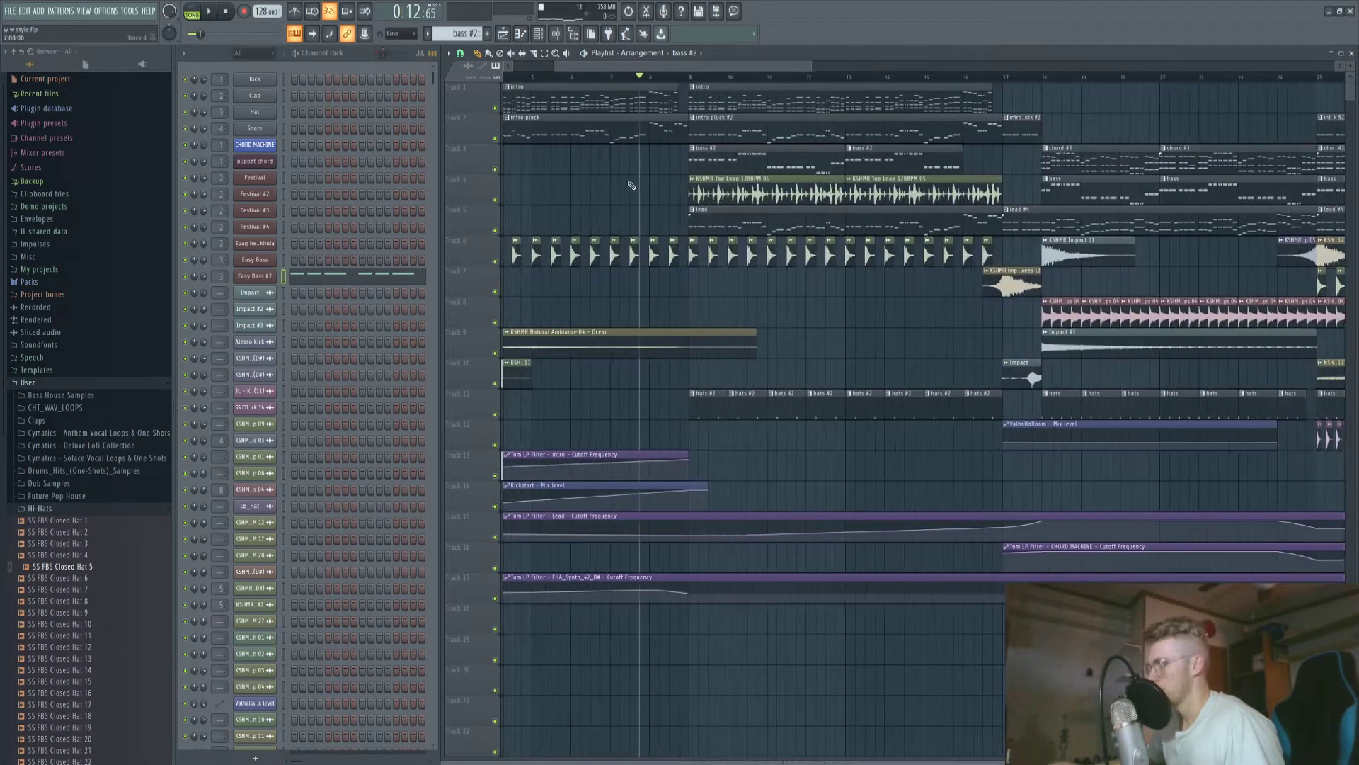
{"action": "left_click_drag", "start_coordinate": [622, 69], "coordinate": [569, 69]}
{"action": "double_click", "coordinate": [506, 249]}
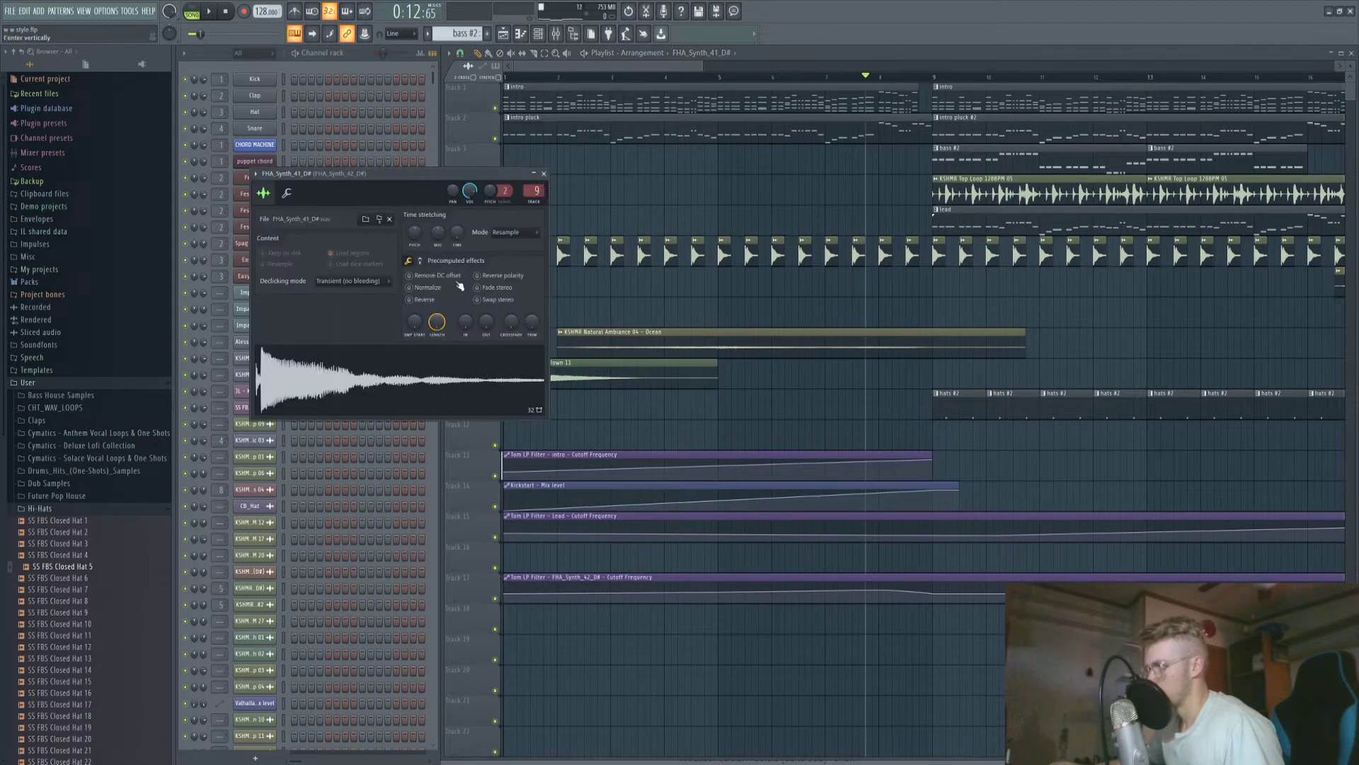
{"action": "left_click", "coordinate": [544, 174]}
Audition the synth sample clips soloed at bars 1 and 9 on track 6, and at bar 25 on track 7.
{"action": "right_click", "coordinate": [505, 256]}
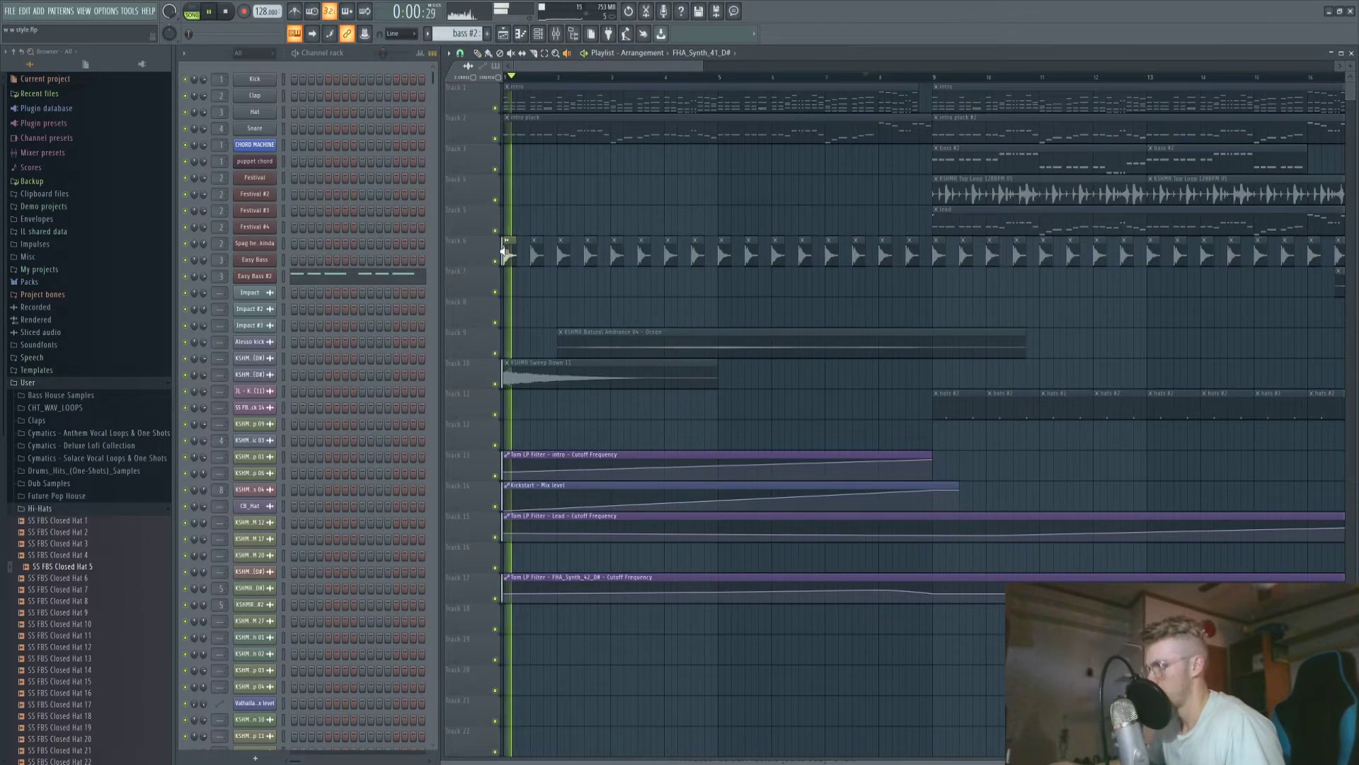
{"action": "right_click", "coordinate": [933, 257]}
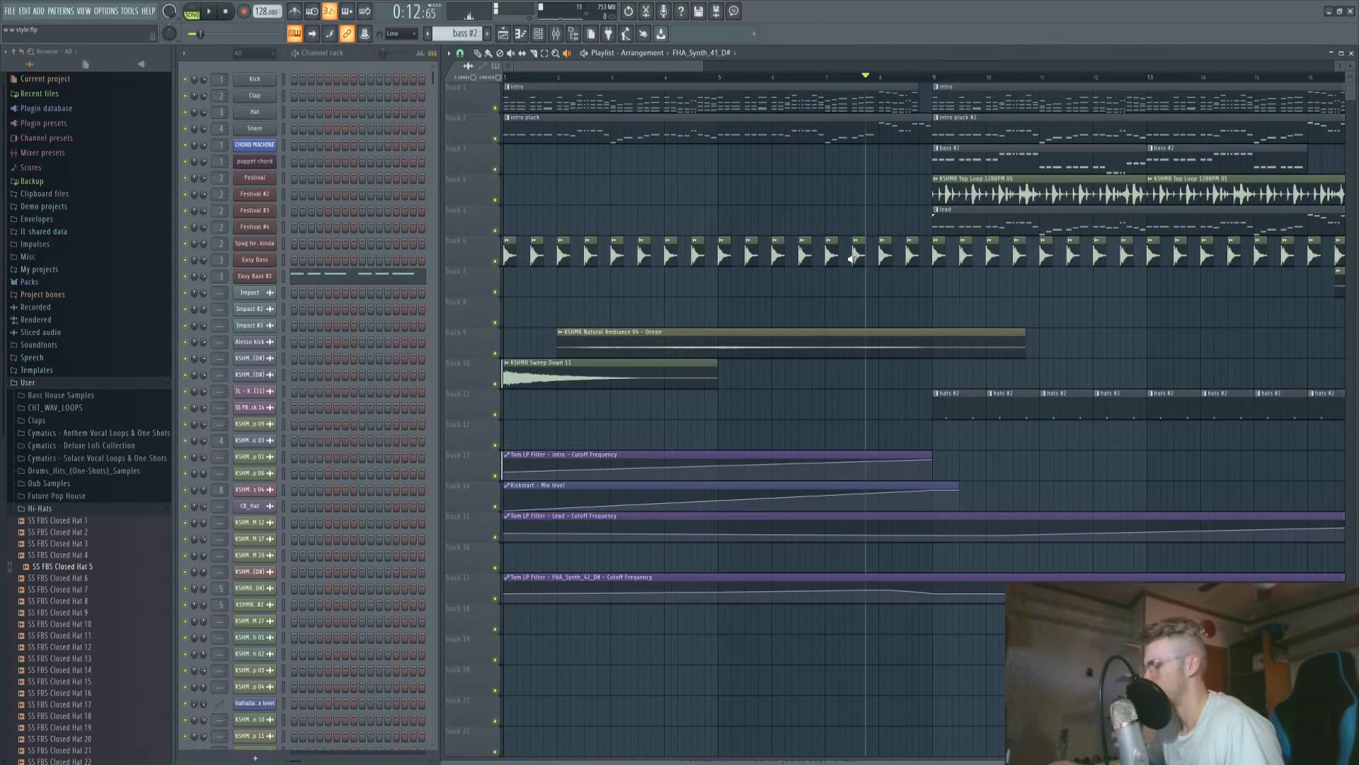
{"action": "scroll", "coordinate": [853, 297], "scroll_direction": "down", "scroll_amount": 3}
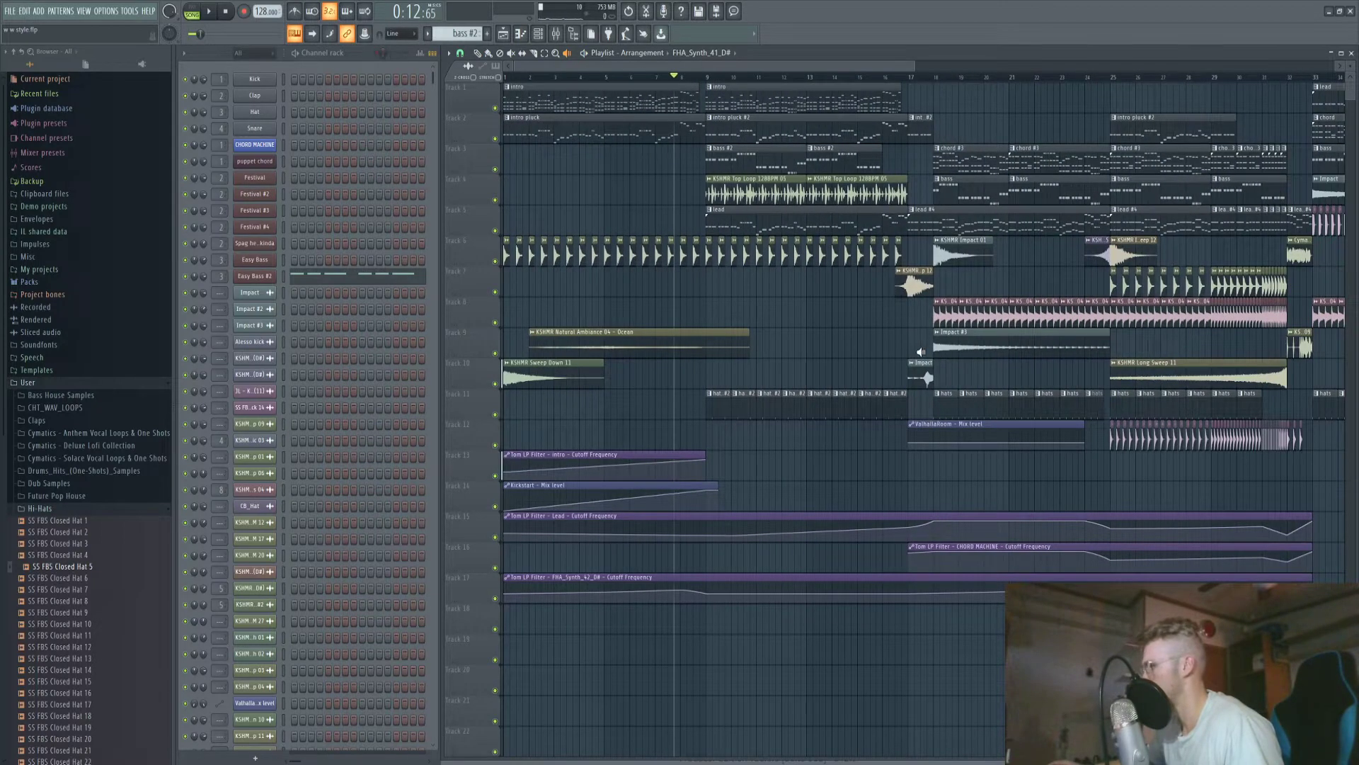
{"action": "right_click", "coordinate": [1109, 289]}
{"action": "right_click", "coordinate": [1121, 289]}
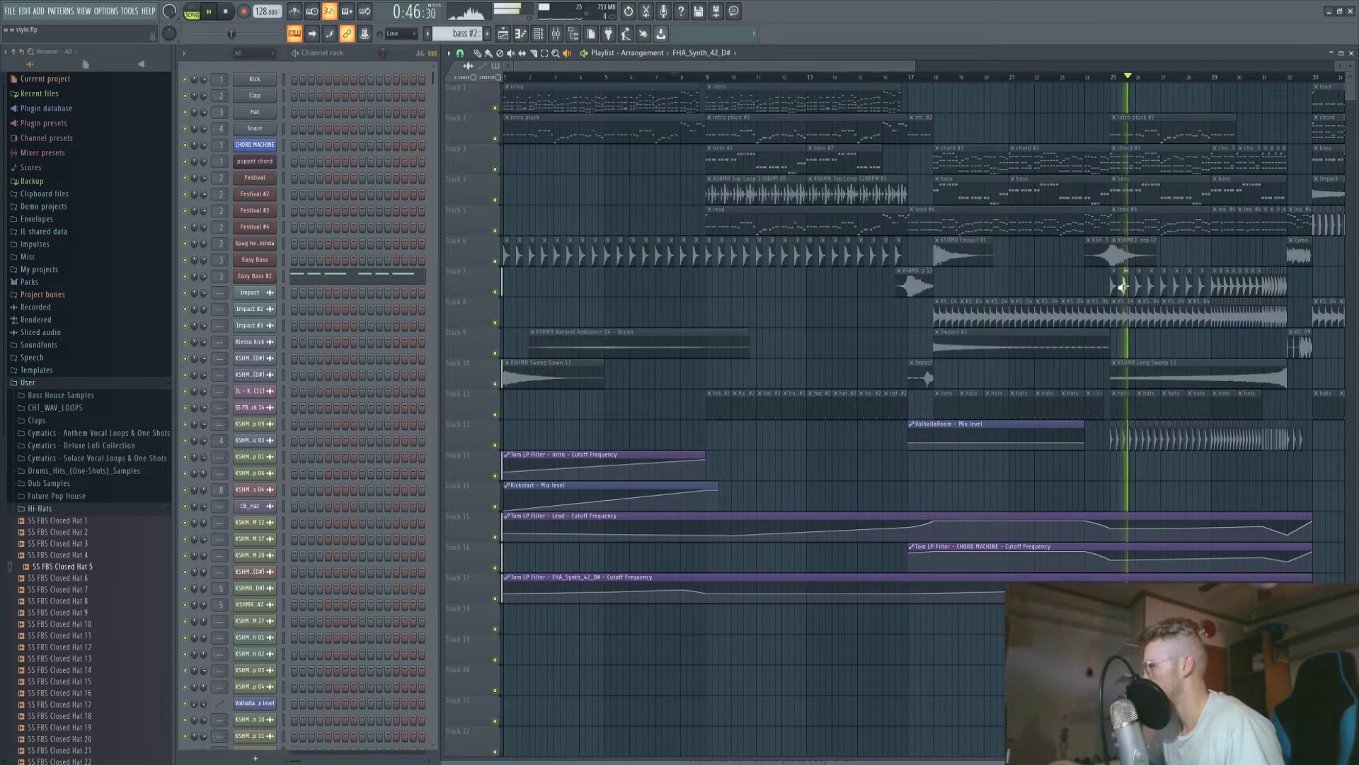
Play the full arrangement from the beginning of the song through the intro, and stop playback.
{"action": "key", "text": "space"}
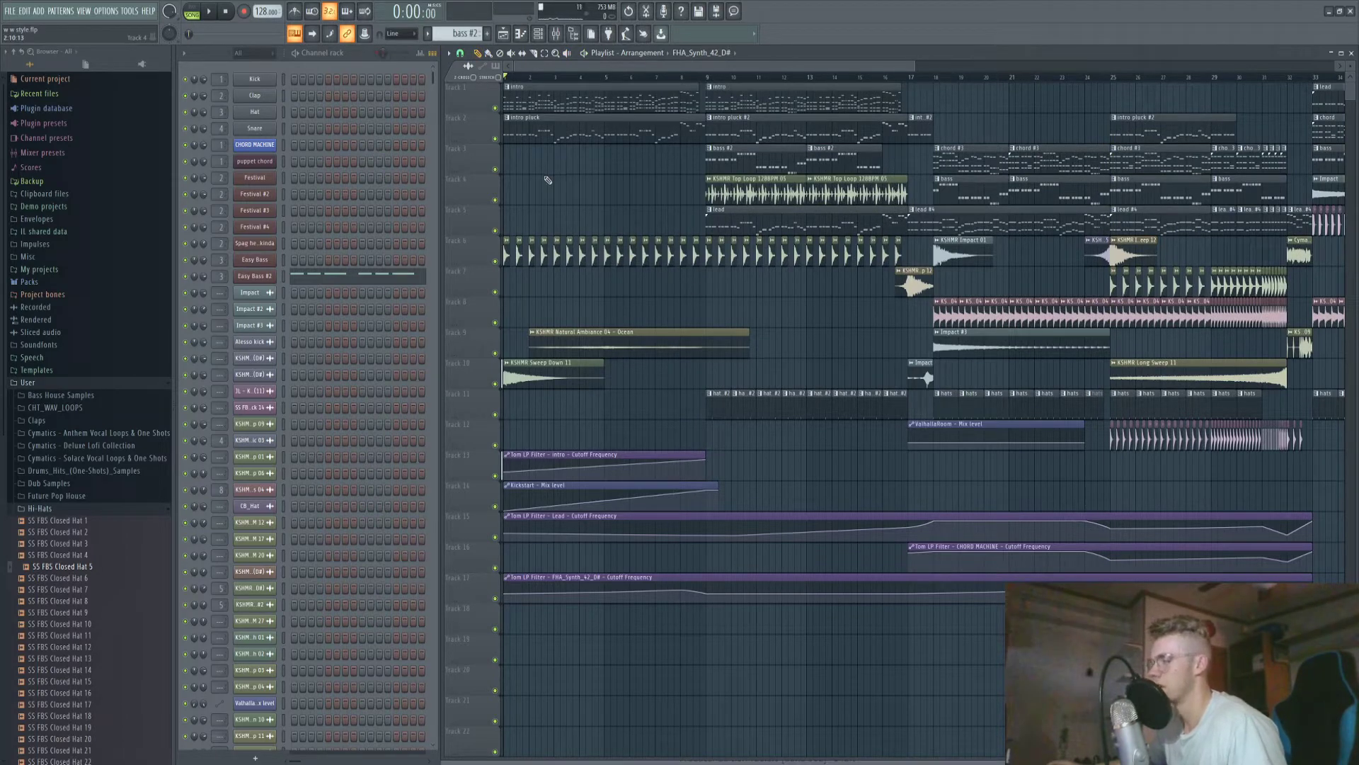
{"action": "key", "text": "space"}
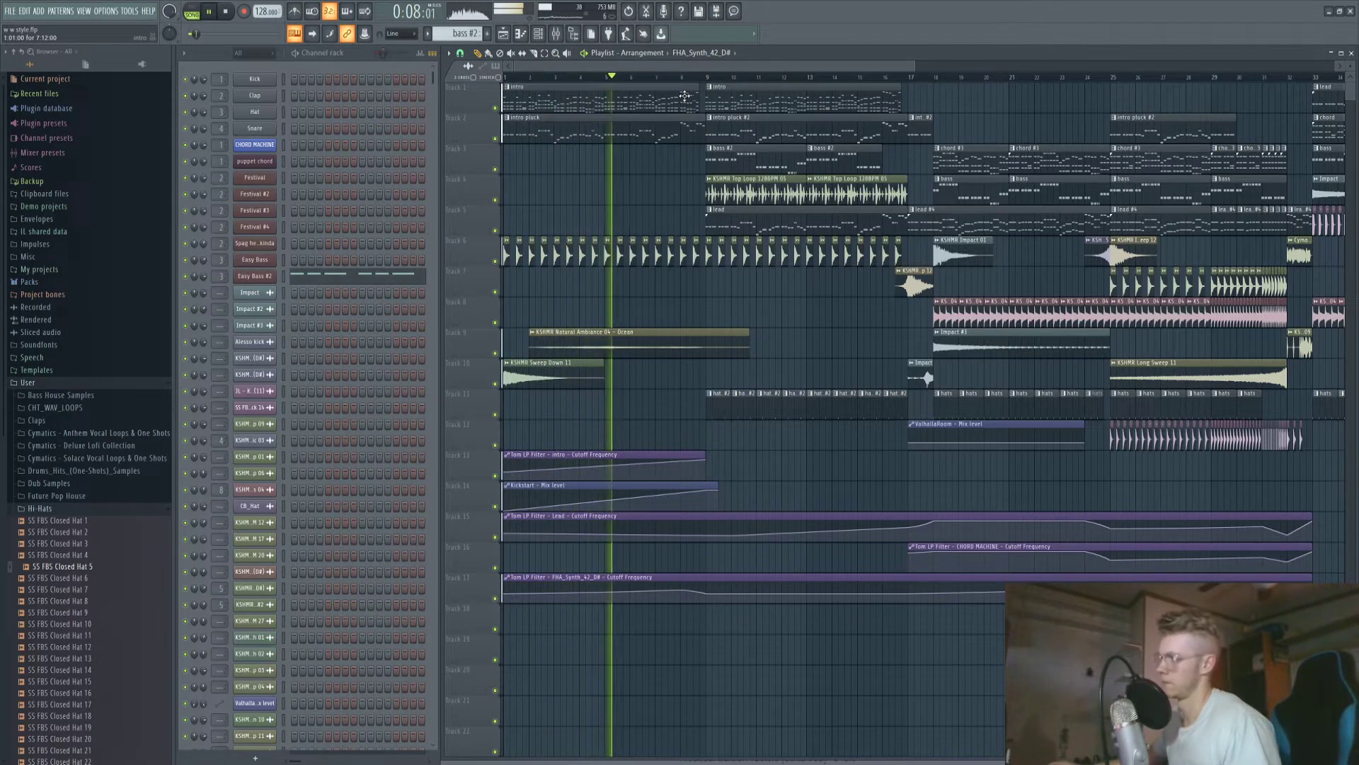
{"action": "key", "text": "space"}
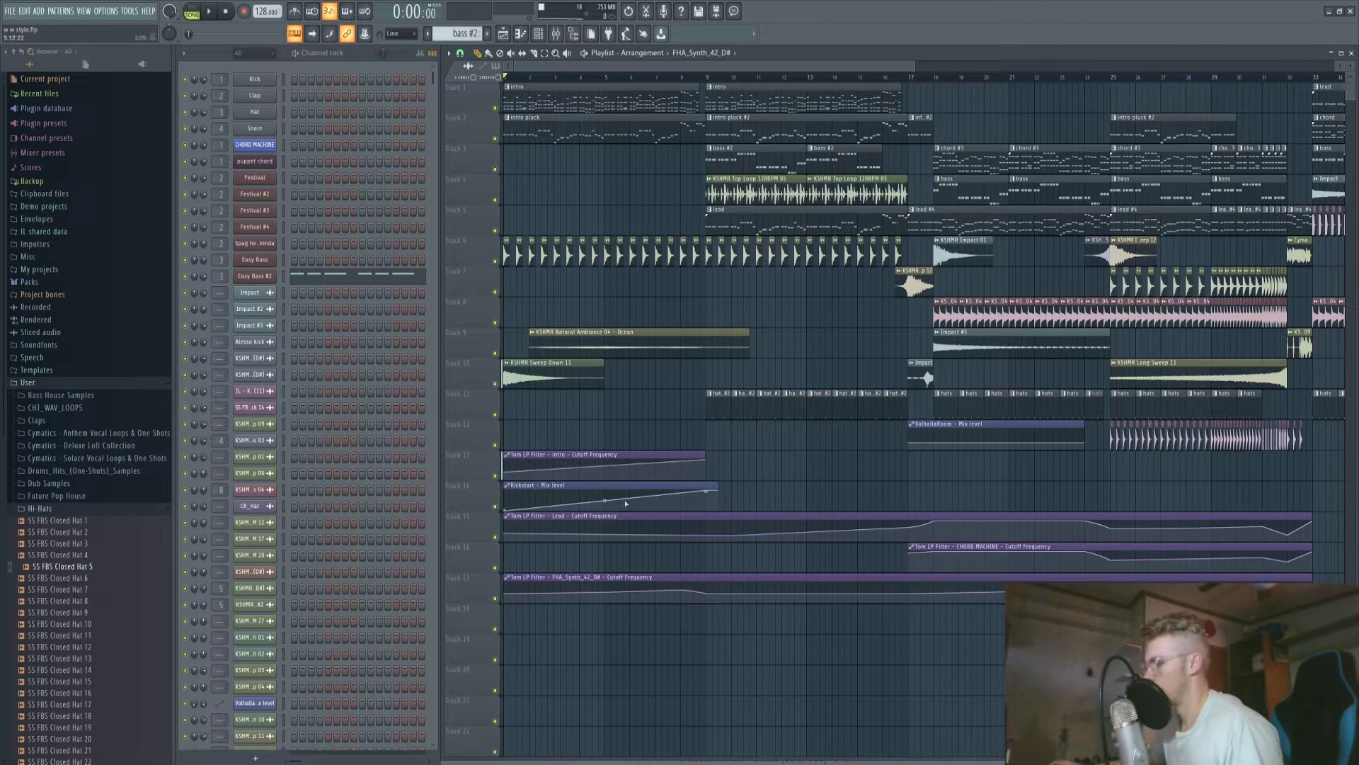
Play the full arrangement from bar 9 up to the transition at bar 17, and stop playback.
{"action": "left_click", "coordinate": [706, 78]}
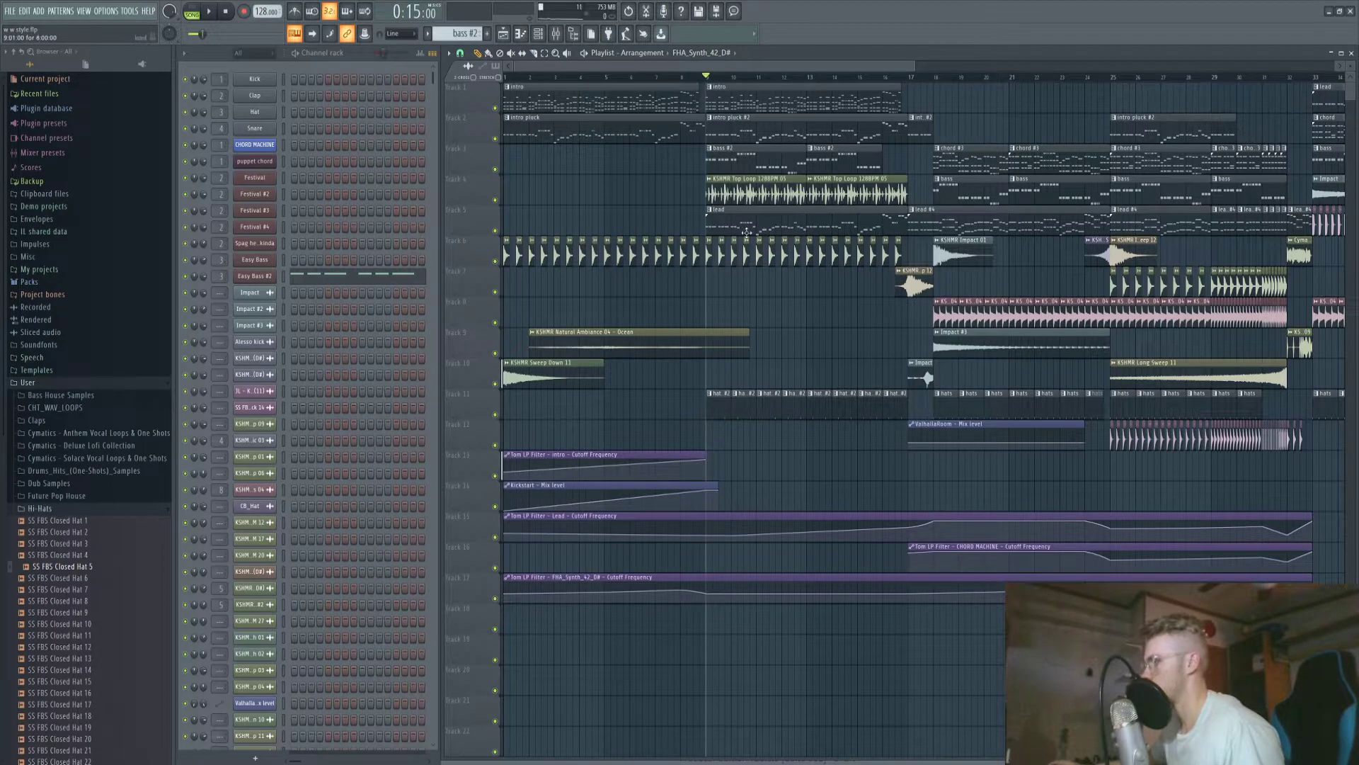
{"action": "scroll", "coordinate": [745, 227], "scroll_direction": "up", "scroll_amount": 2}
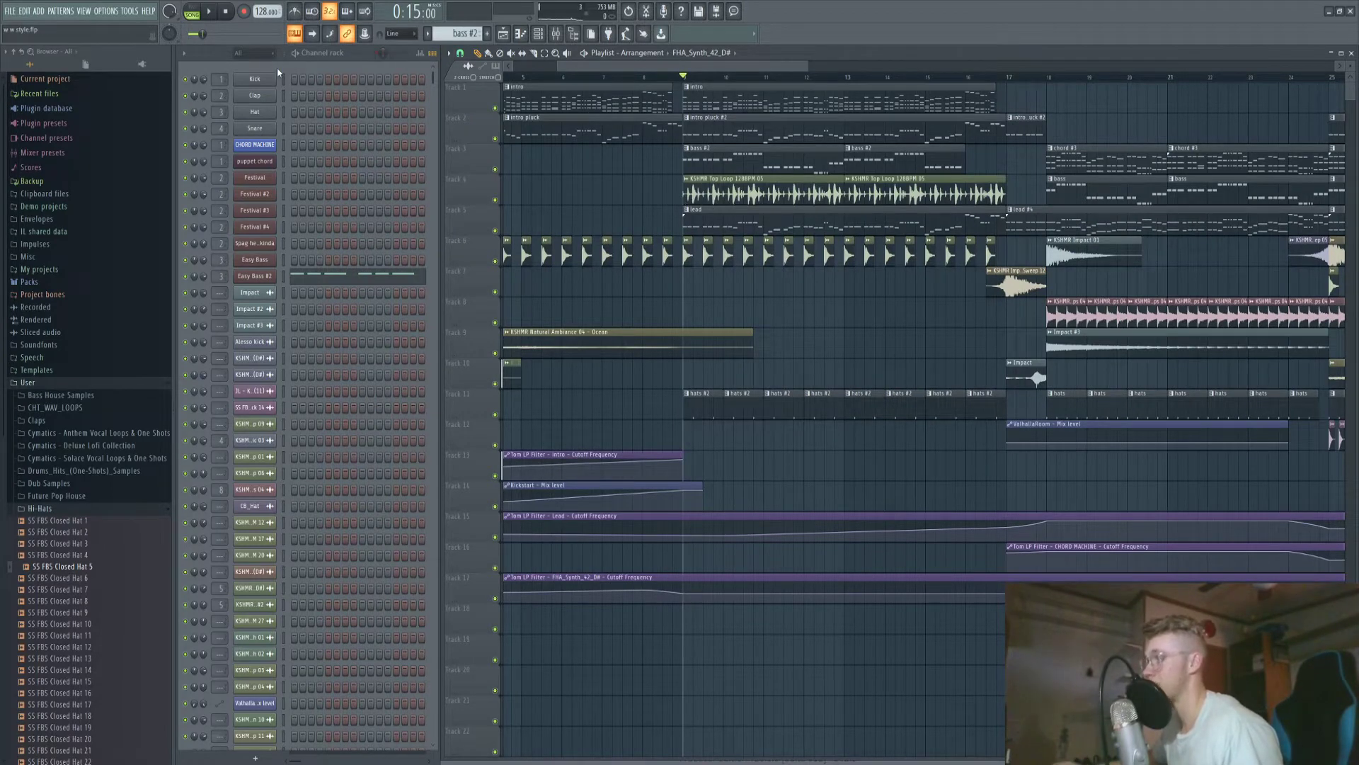
{"action": "left_click", "coordinate": [215, 14]}
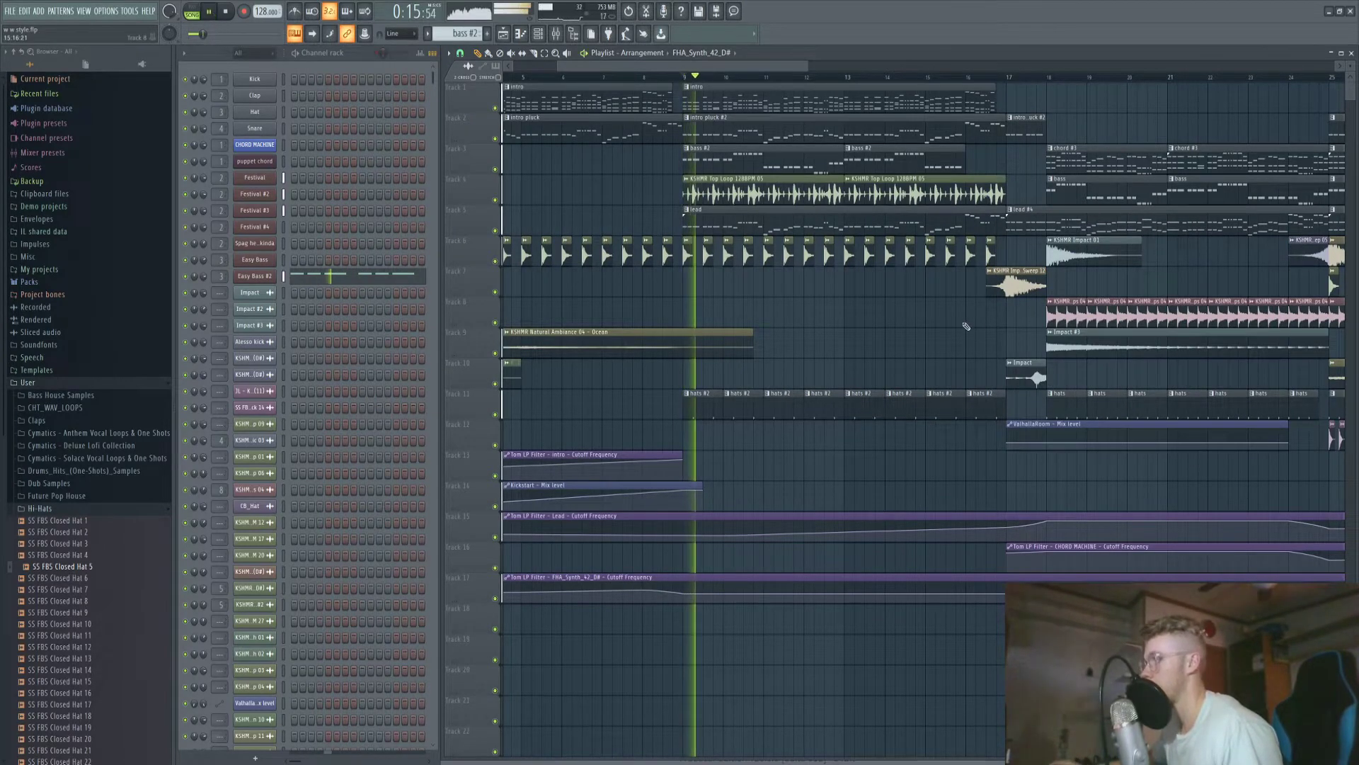
{"action": "left_click_drag", "start_coordinate": [754, 67], "coordinate": [796, 71]}
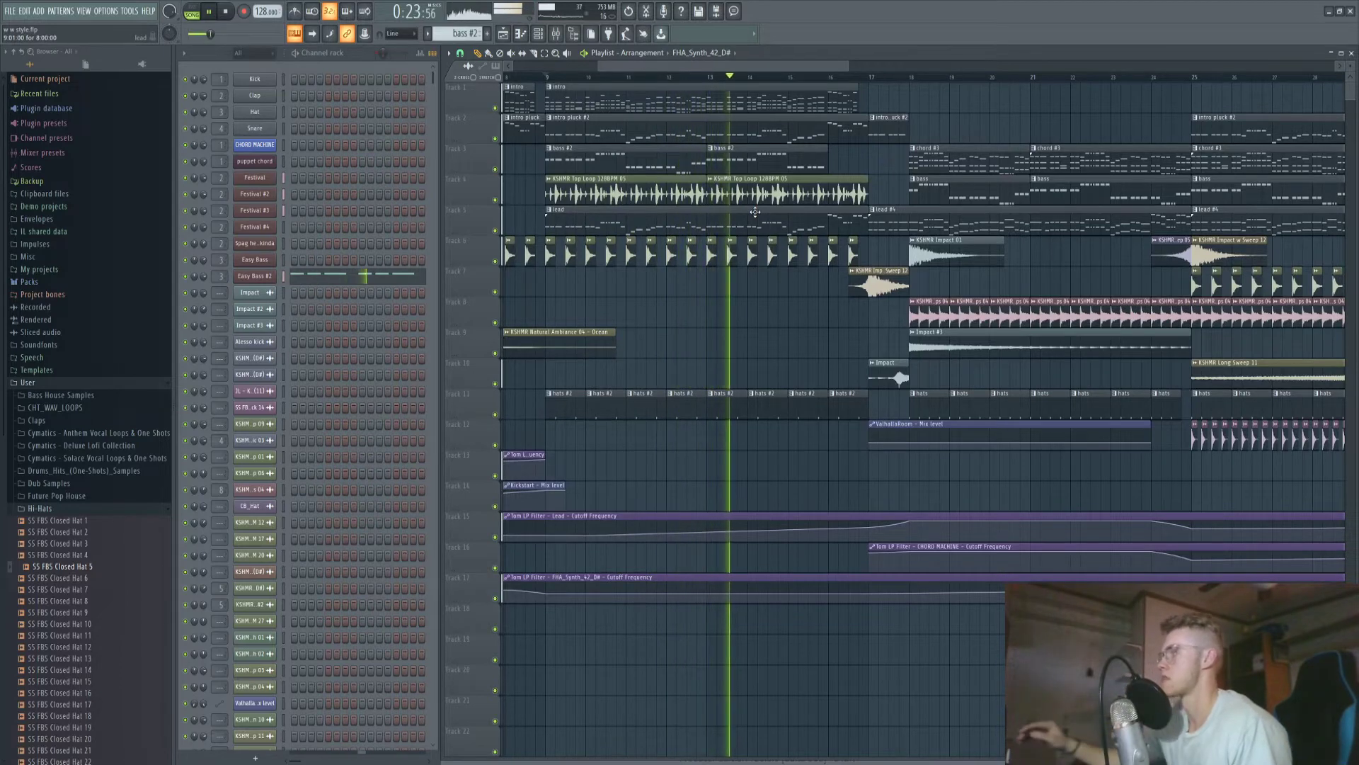
{"action": "left_click_drag", "start_coordinate": [849, 71], "coordinate": [922, 71]}
{"action": "scroll", "coordinate": [833, 232], "scroll_direction": "up", "scroll_amount": 3}
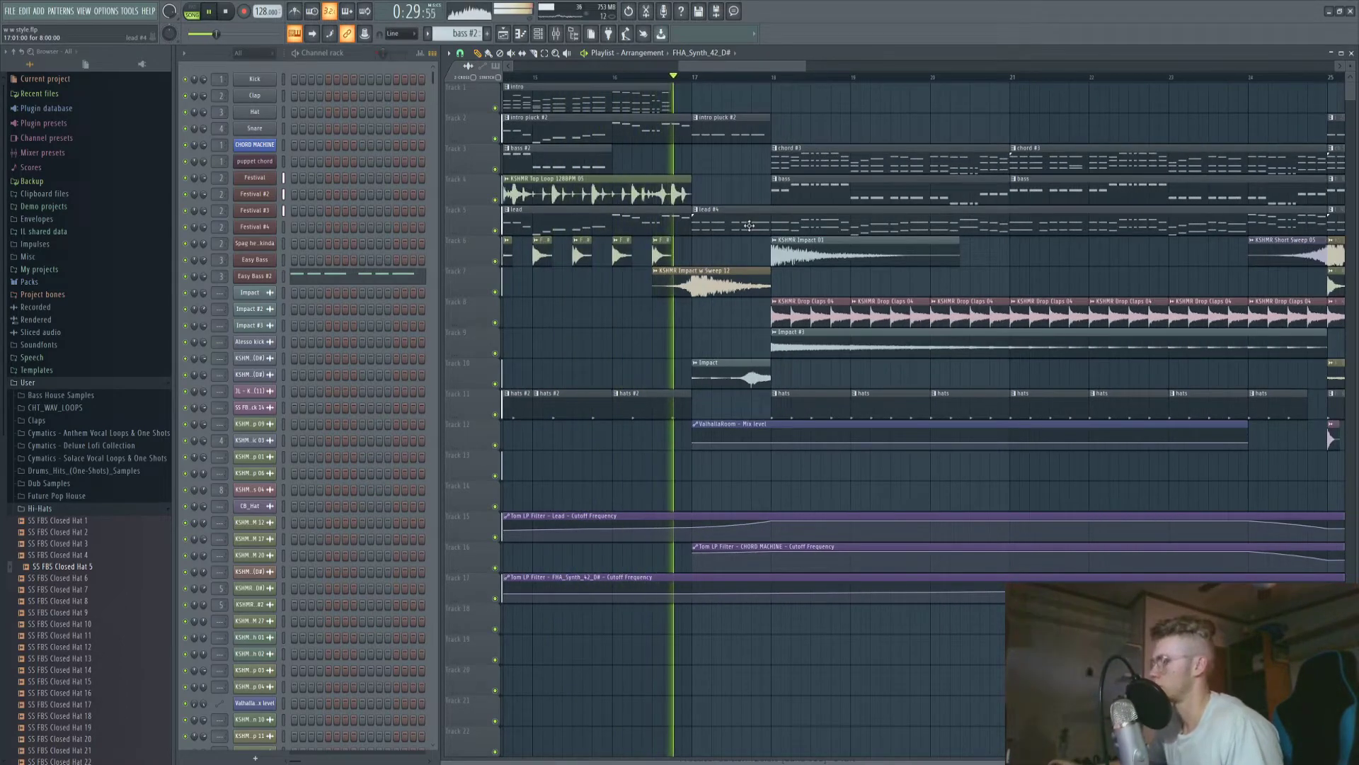
{"action": "key", "text": "space"}
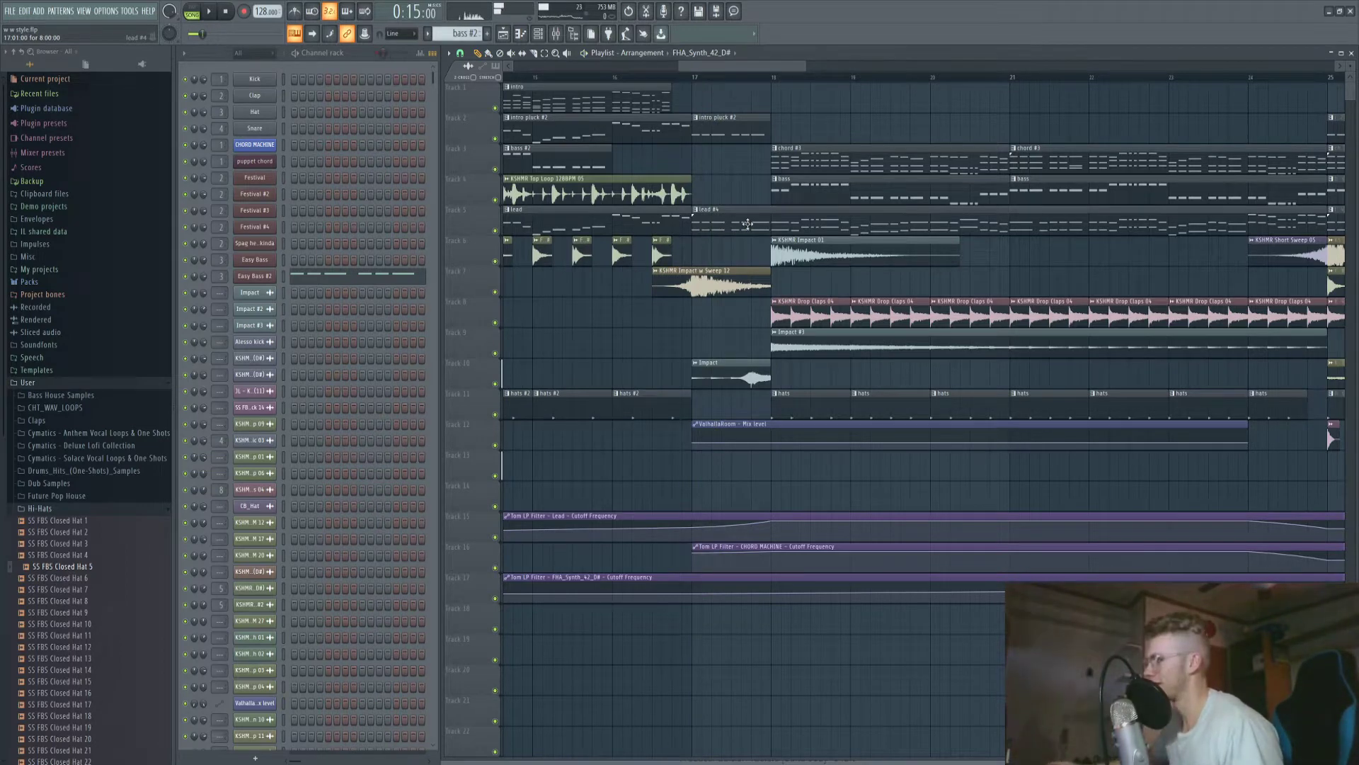
Set the song playhead to bar 17 and examine the clips of the section that follows.
{"action": "scroll", "coordinate": [744, 213], "scroll_direction": "down", "scroll_amount": 2}
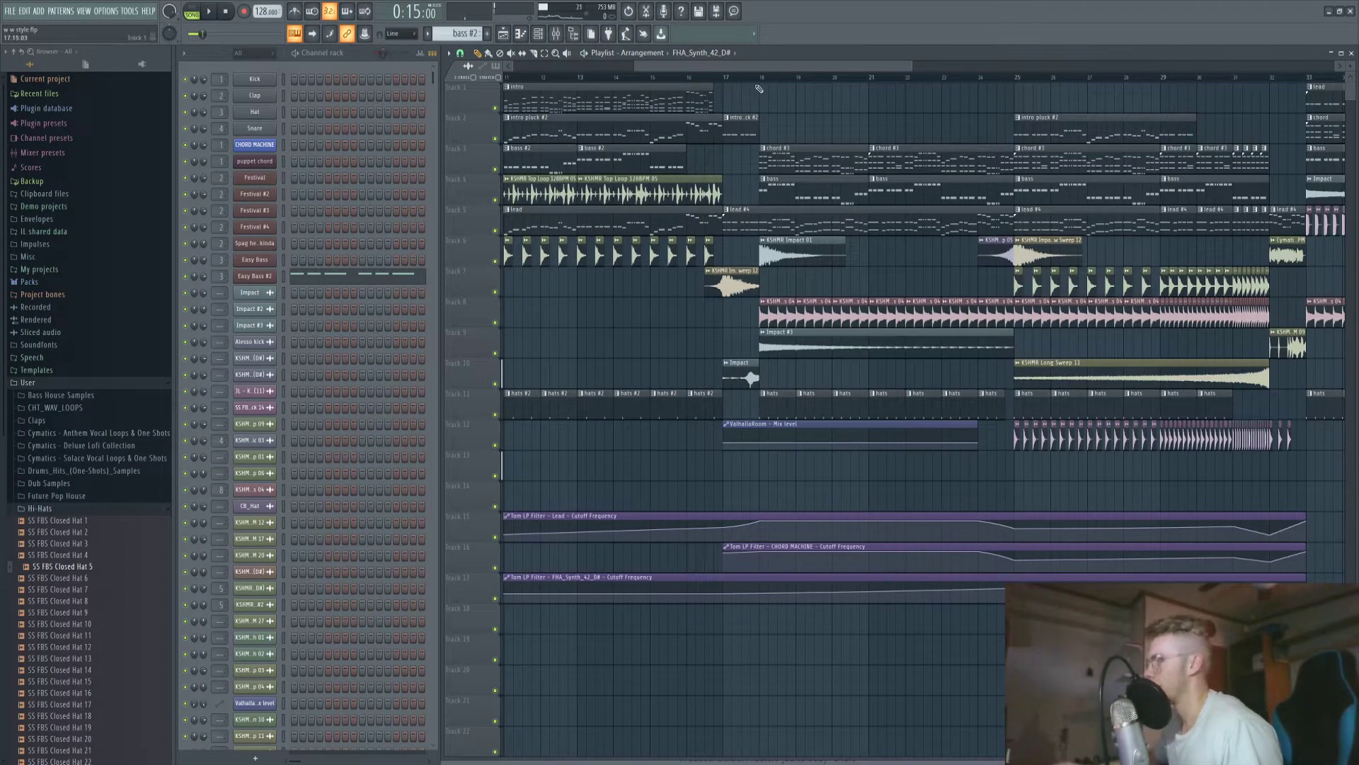
{"action": "left_click_drag", "start_coordinate": [764, 68], "coordinate": [779, 204]}
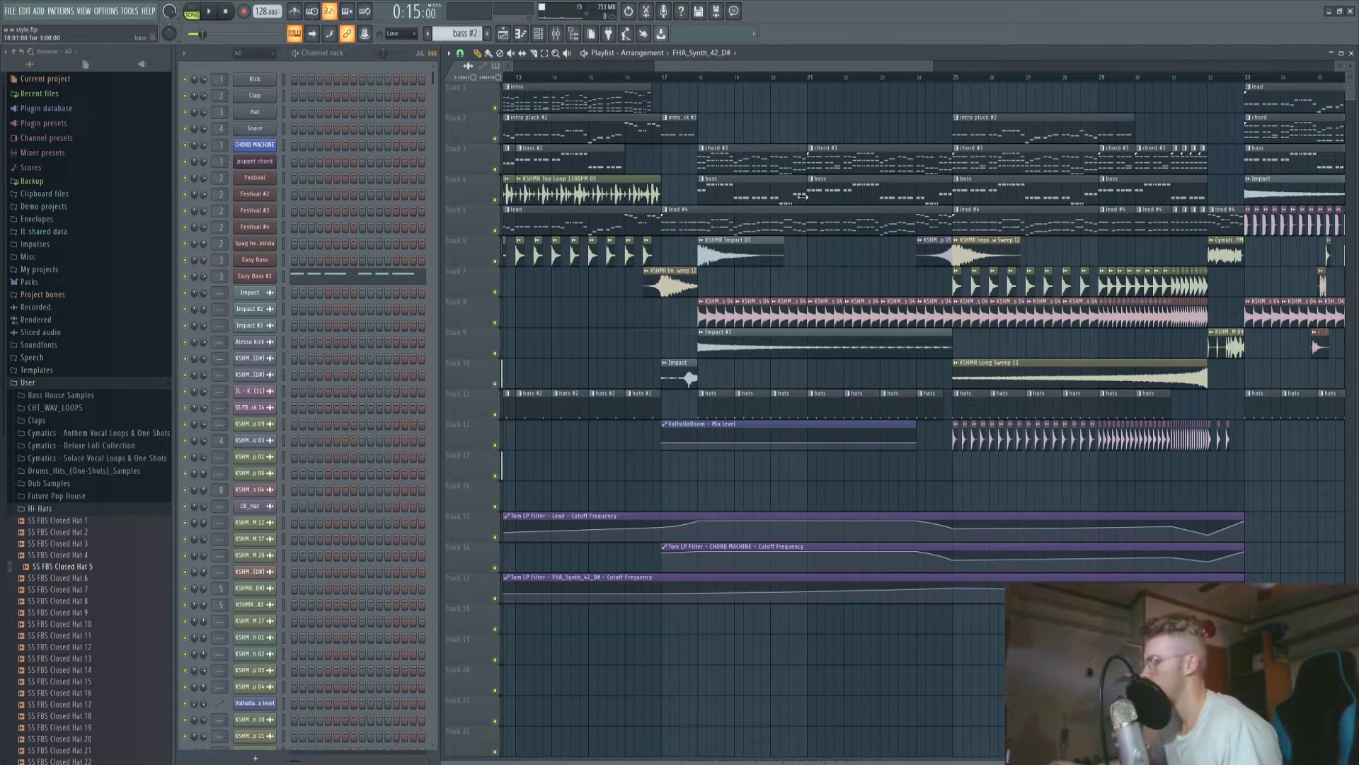
{"action": "left_click", "coordinate": [666, 78]}
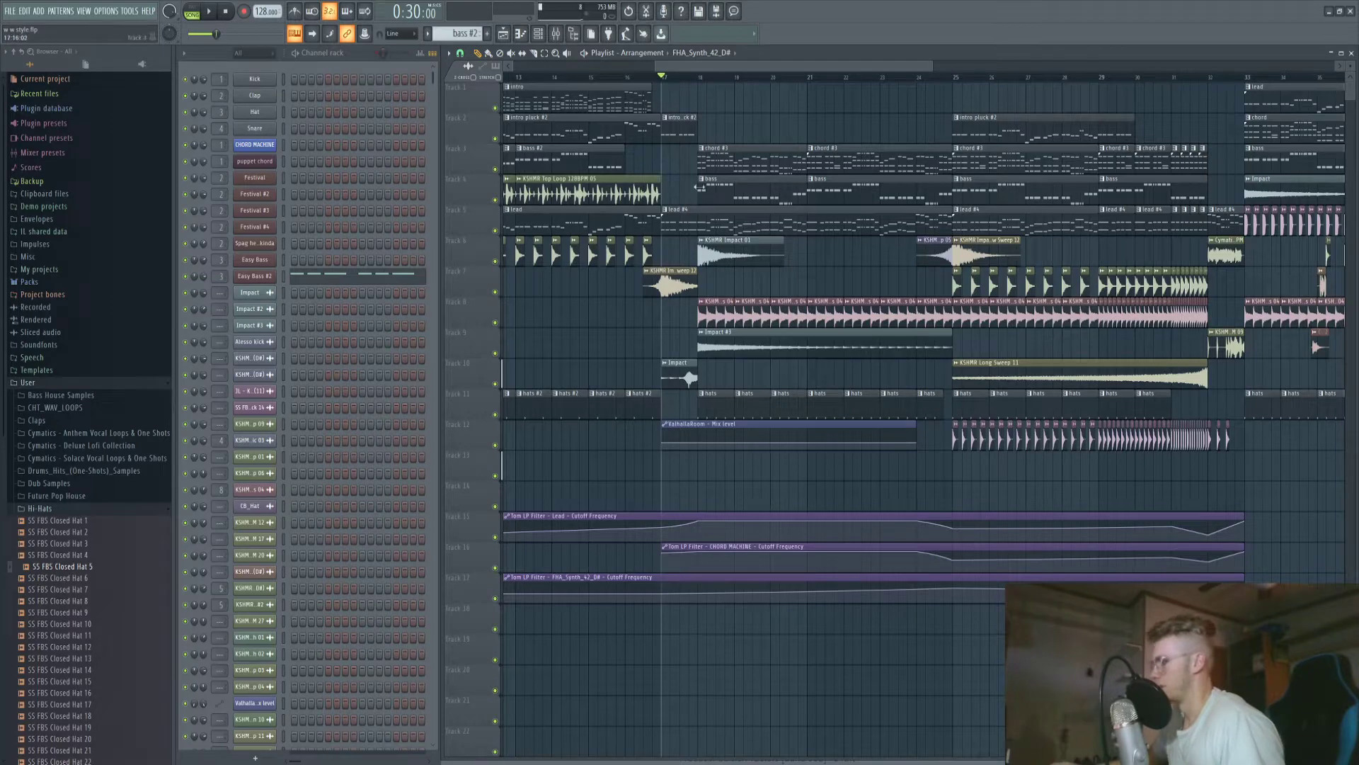
{"action": "scroll", "coordinate": [679, 132], "scroll_direction": "up", "scroll_amount": 3}
{"action": "scroll", "coordinate": [729, 377], "scroll_direction": "down", "scroll_amount": 2}
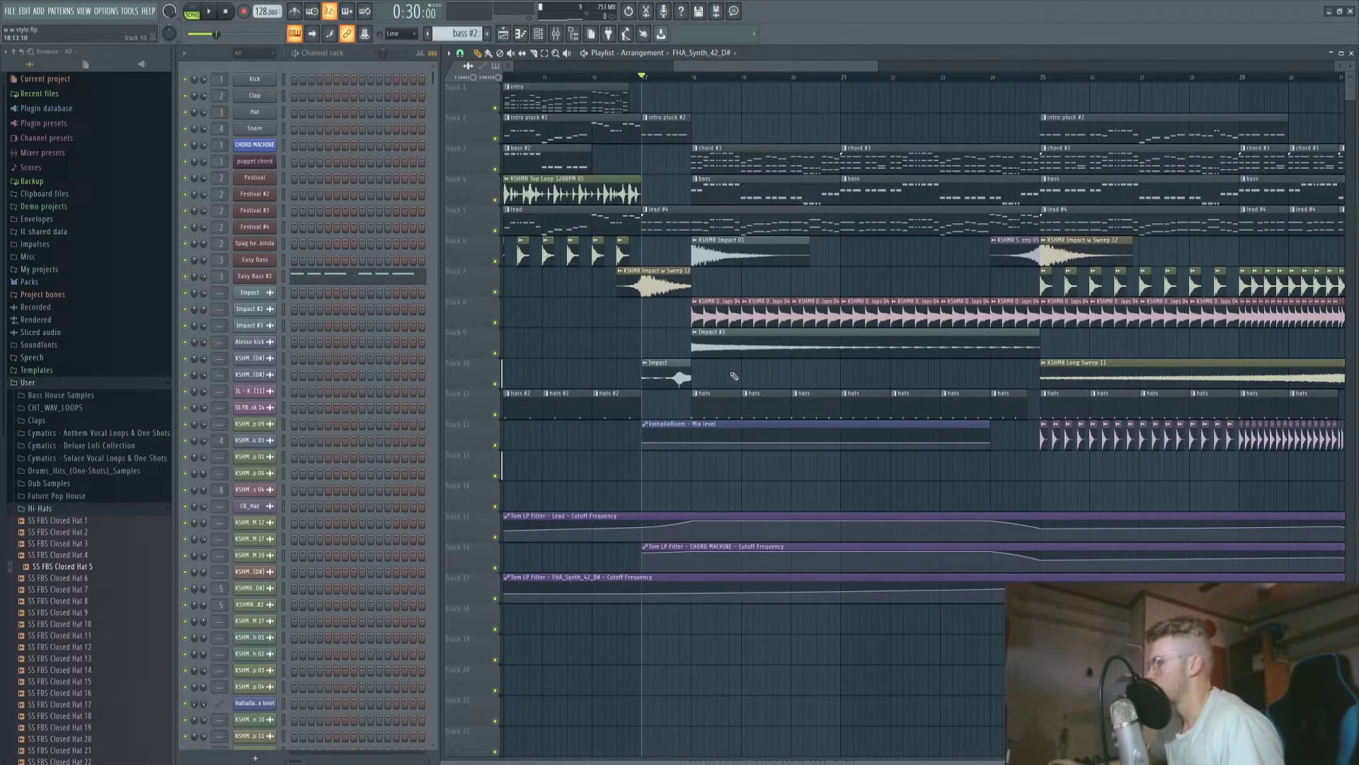
{"action": "scroll", "coordinate": [701, 371], "scroll_direction": "down", "scroll_amount": 3}
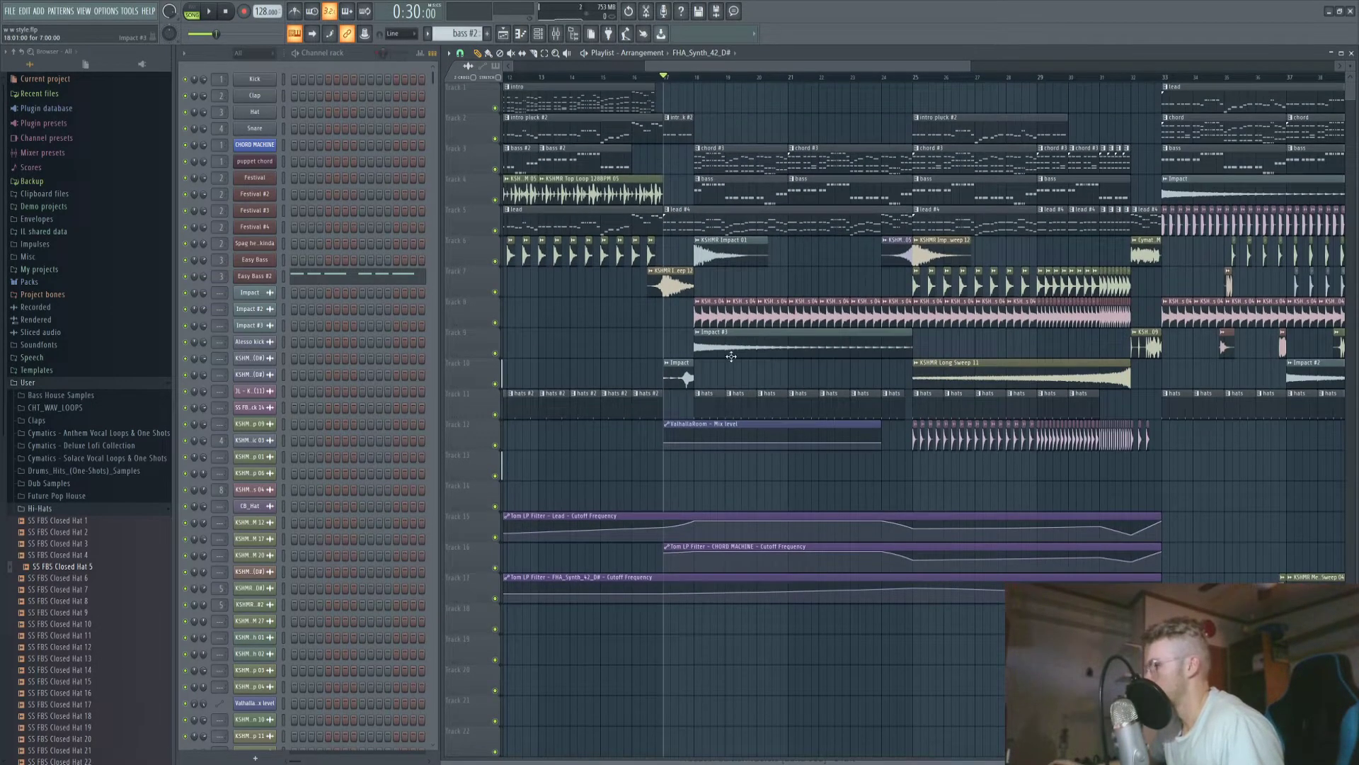
{"action": "scroll", "coordinate": [731, 356], "scroll_direction": "up", "scroll_amount": 3}
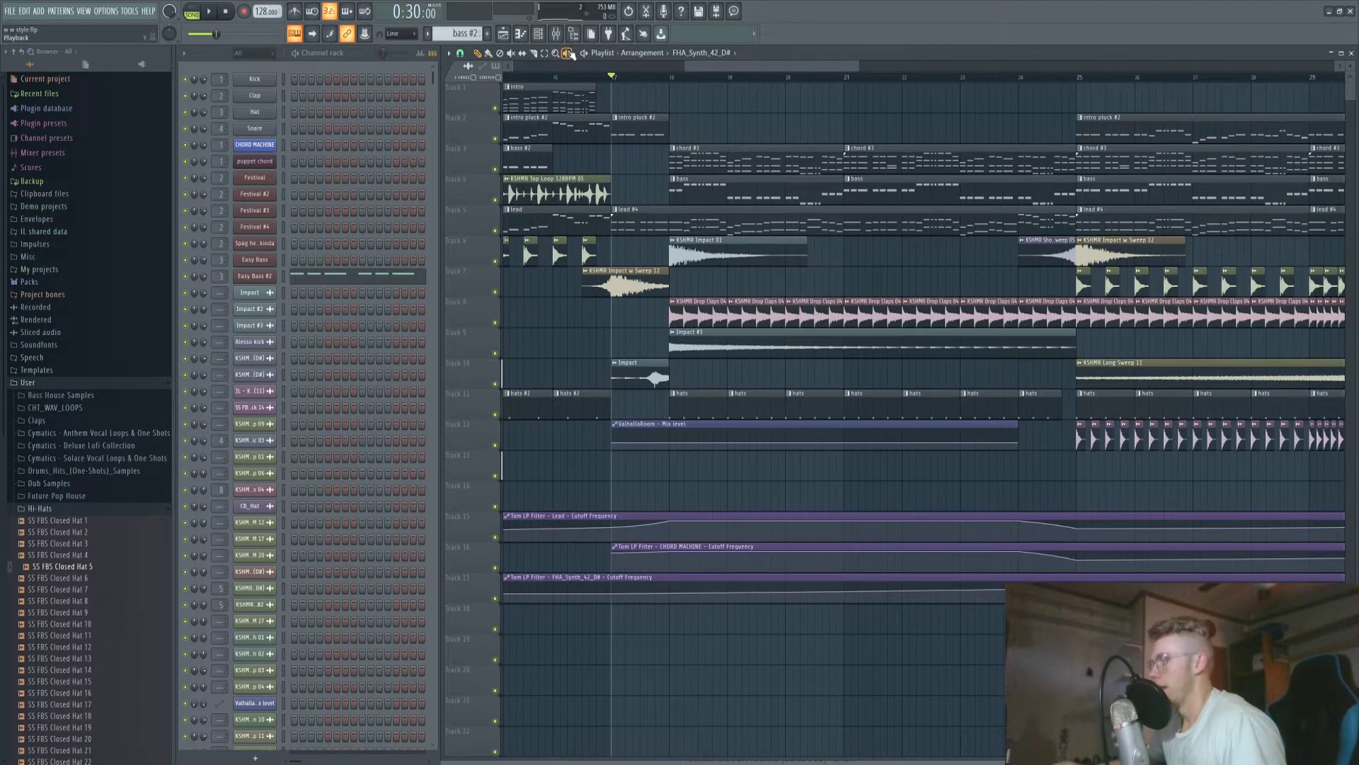
Audition the KSHMR Impact 01 and Impact #3 clips at bar 18 soloed in the arrangement.
{"action": "left_click", "coordinate": [670, 242]}
{"action": "left_click", "coordinate": [672, 351]}
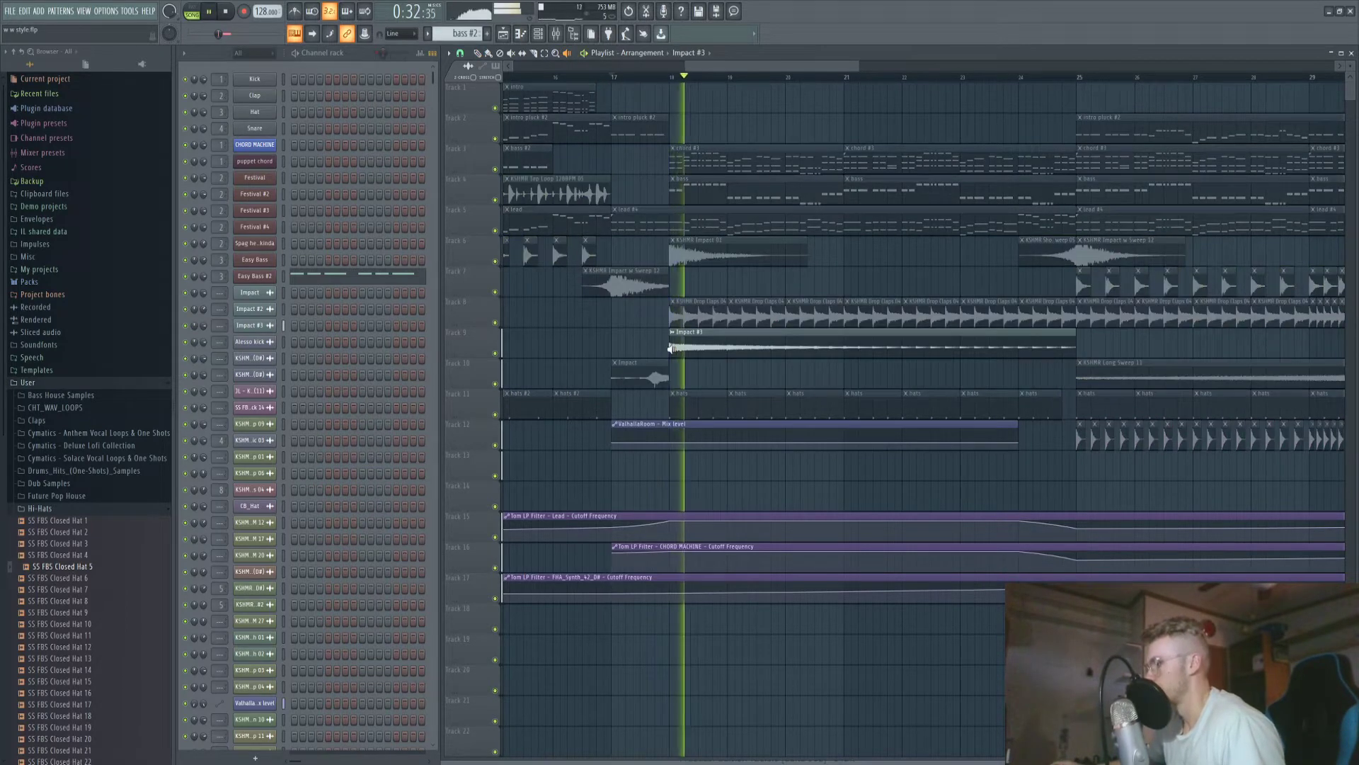
{"action": "left_click", "coordinate": [669, 346]}
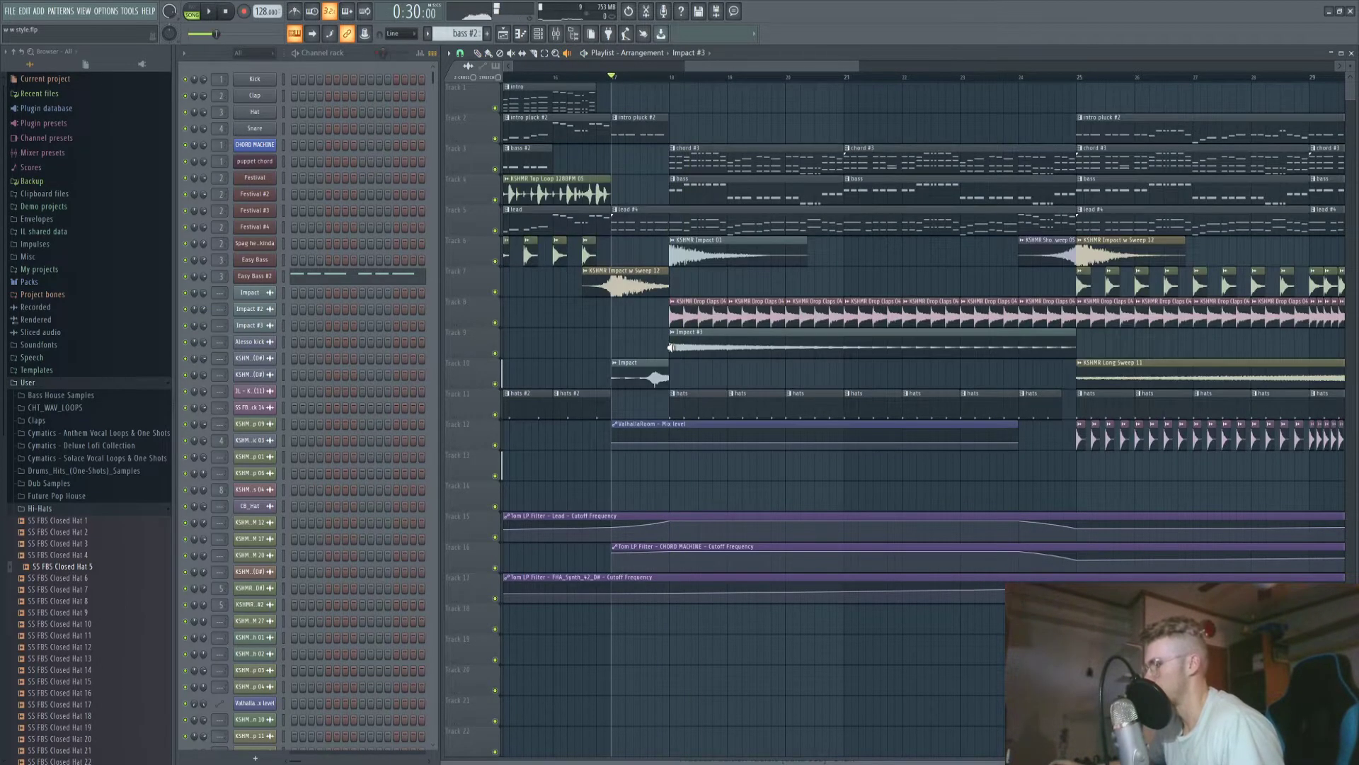
Audition the lead #4 clip soloed from bar 17.
{"action": "scroll", "coordinate": [646, 411], "scroll_direction": "down", "scroll_amount": 4}
{"action": "scroll", "coordinate": [645, 410], "scroll_direction": "up", "scroll_amount": 4}
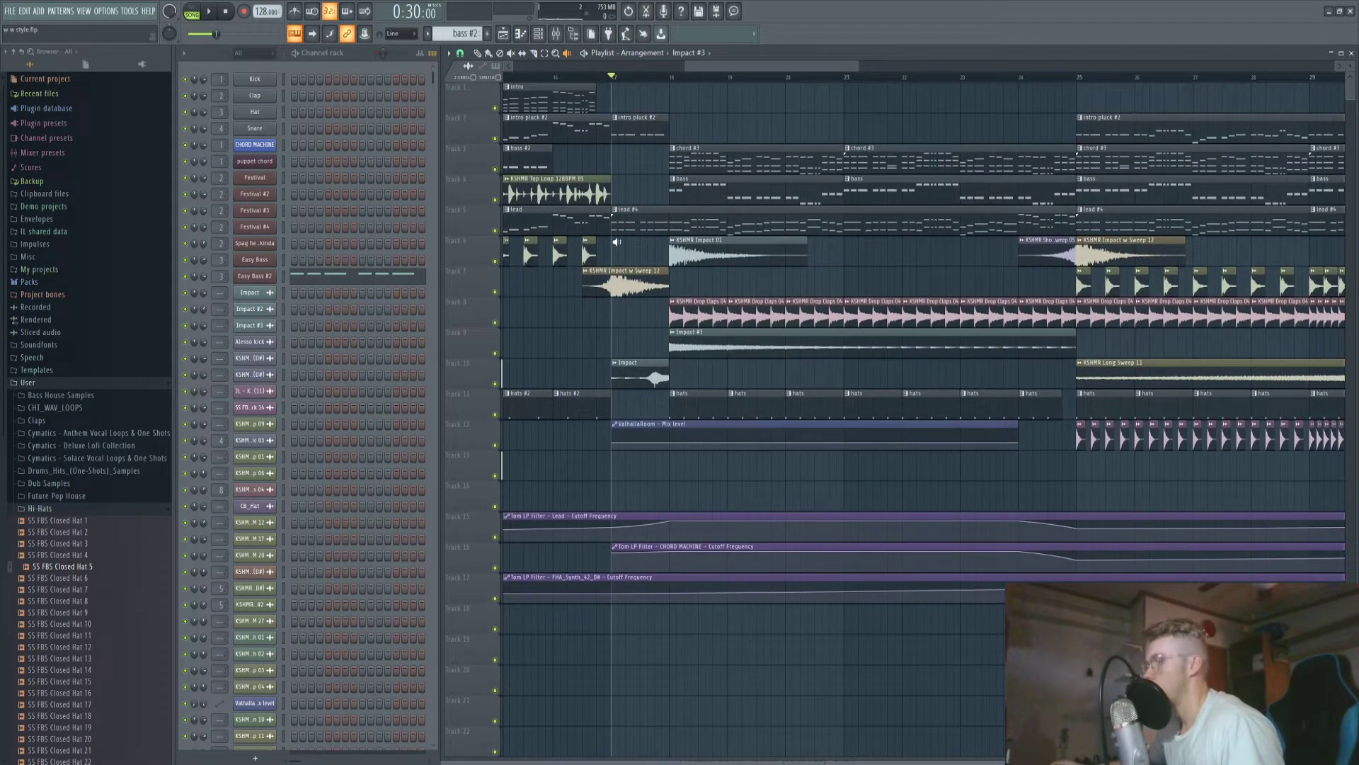
{"action": "left_click", "coordinate": [614, 226]}
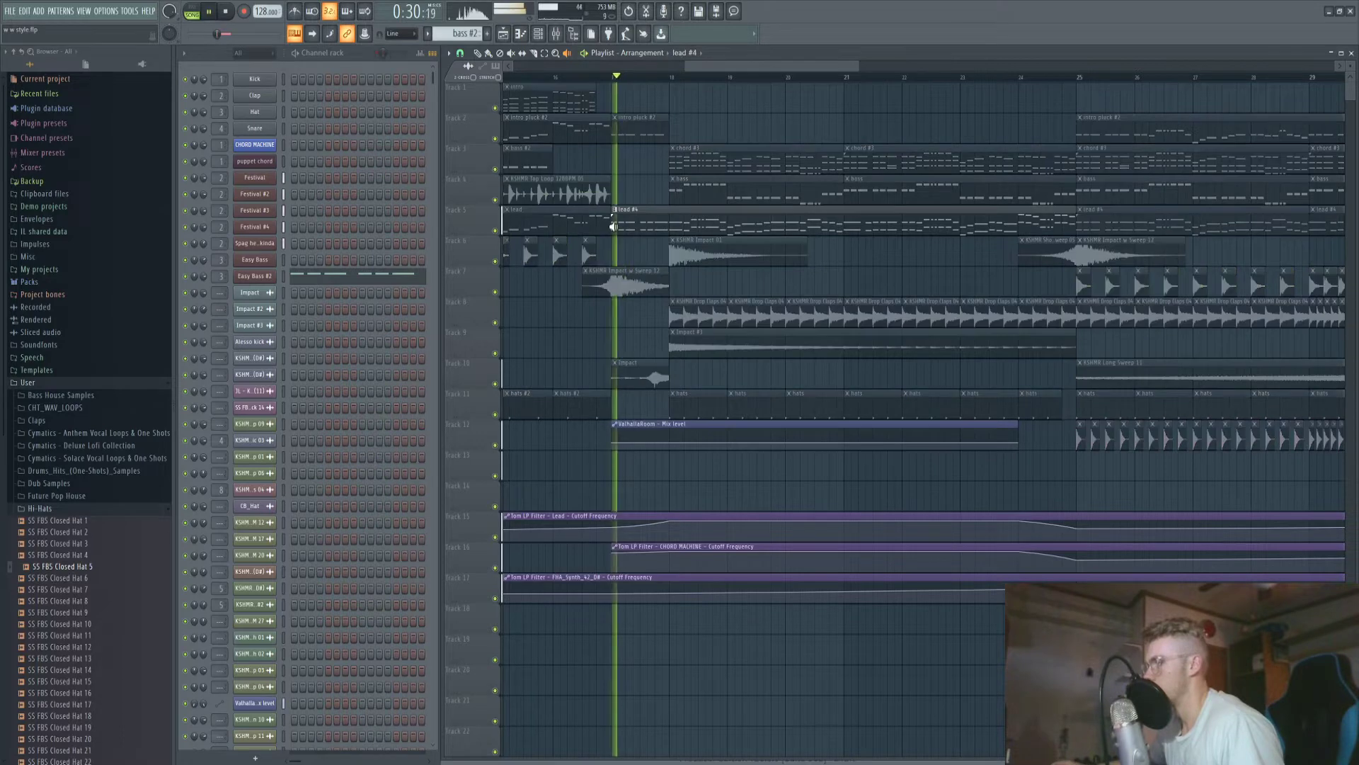
Select the chord #3 pattern in pattern mode, and view the CHORD MACHINE channel's Sylenth1 settings.
{"action": "left_click", "coordinate": [676, 152]}
{"action": "left_click", "coordinate": [189, 8]}
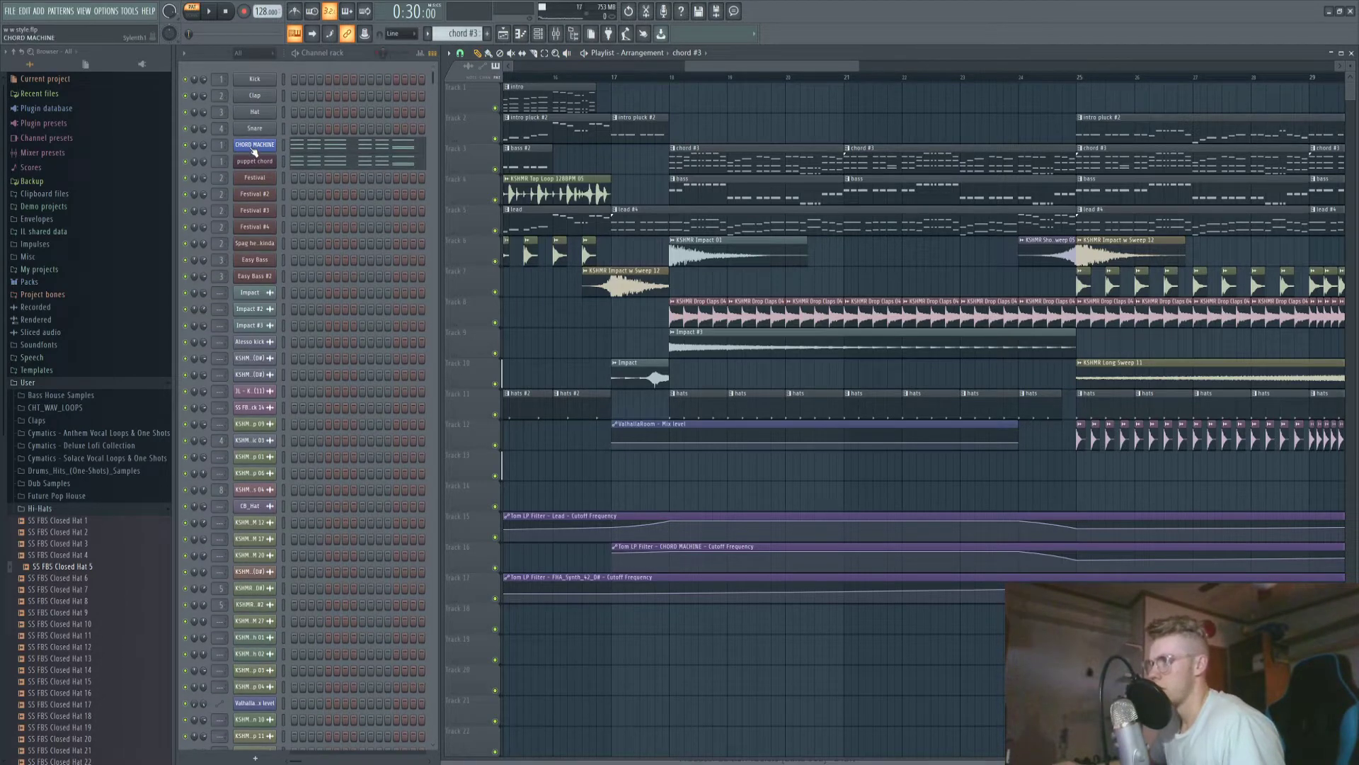
{"action": "left_click", "coordinate": [255, 144]}
{"action": "left_click_drag", "start_coordinate": [470, 192], "coordinate": [527, 188]}
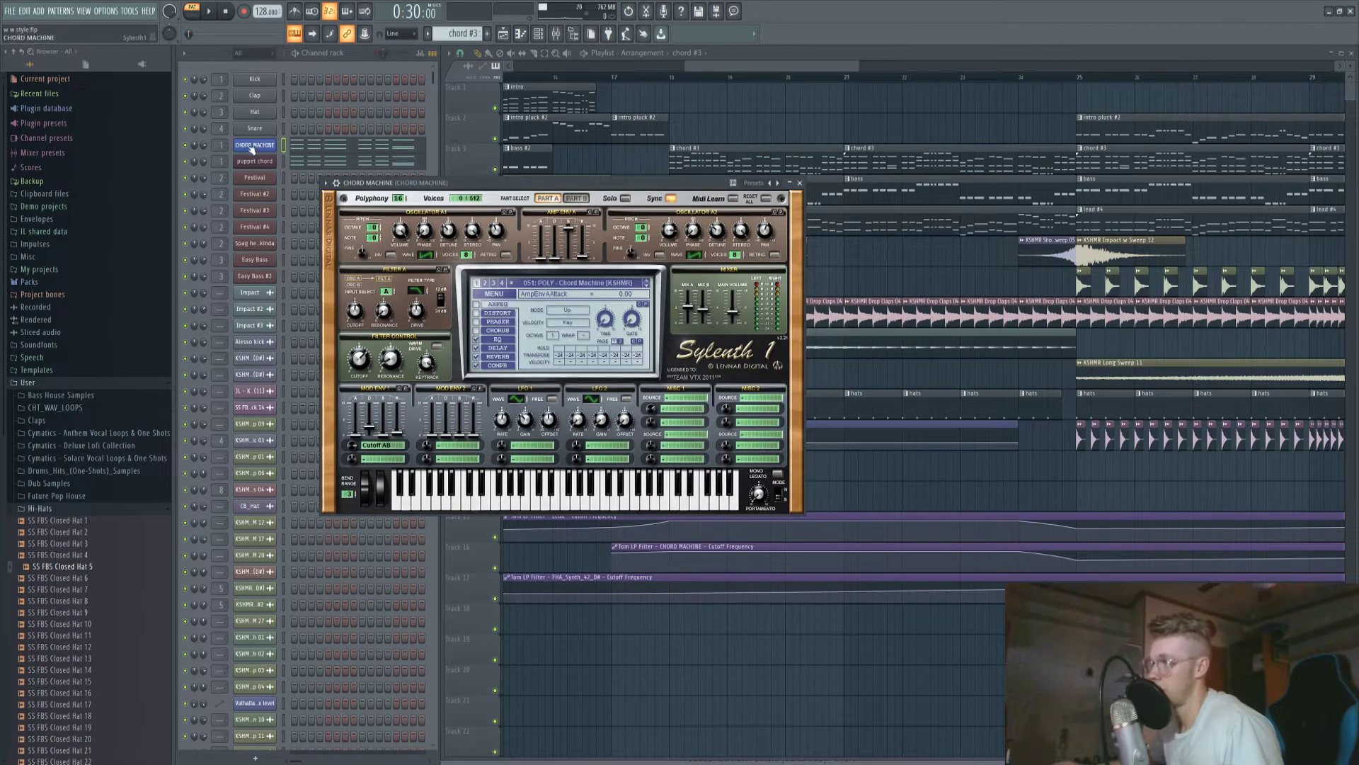
{"action": "left_click", "coordinate": [800, 184]}
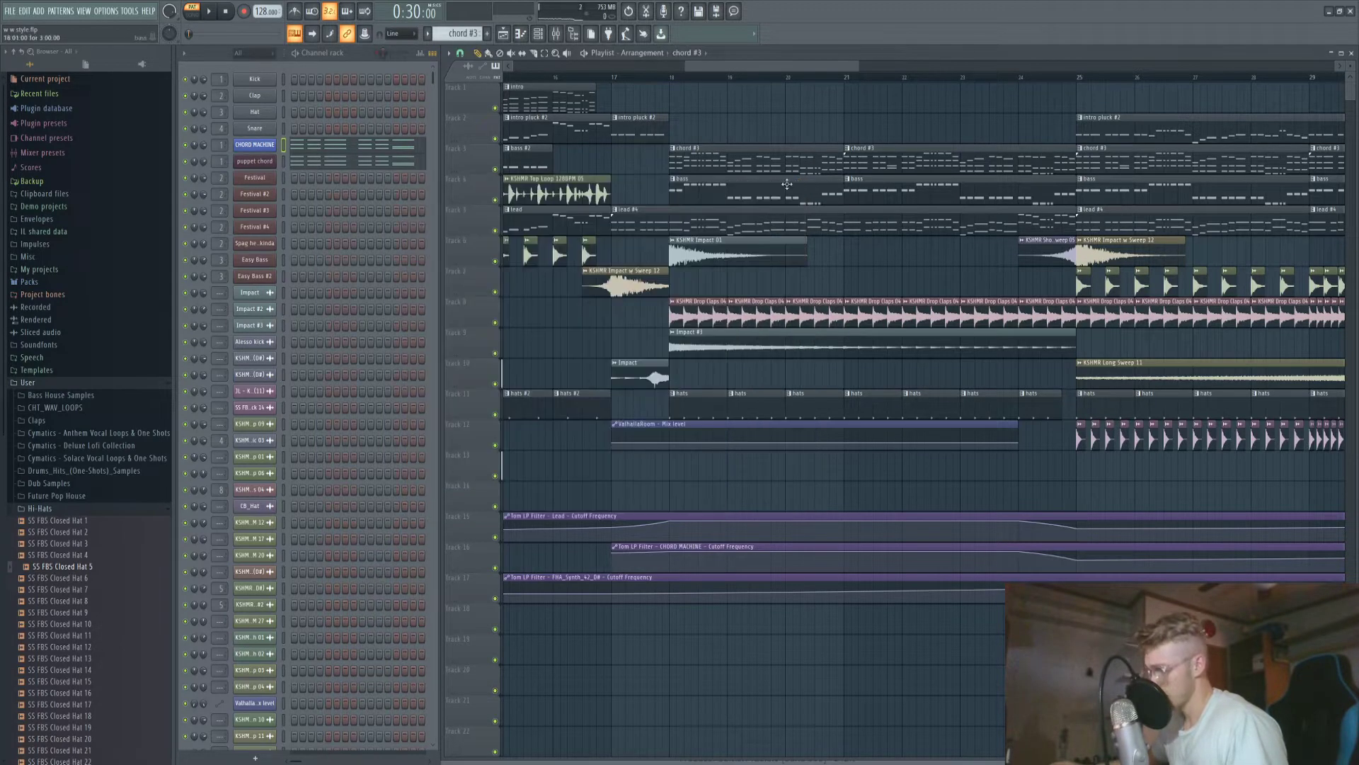
View the puppet chord channel's instrument, and play the chord #3 pattern in pattern mode.
{"action": "left_click", "coordinate": [255, 164]}
{"action": "left_click", "coordinate": [757, 202]}
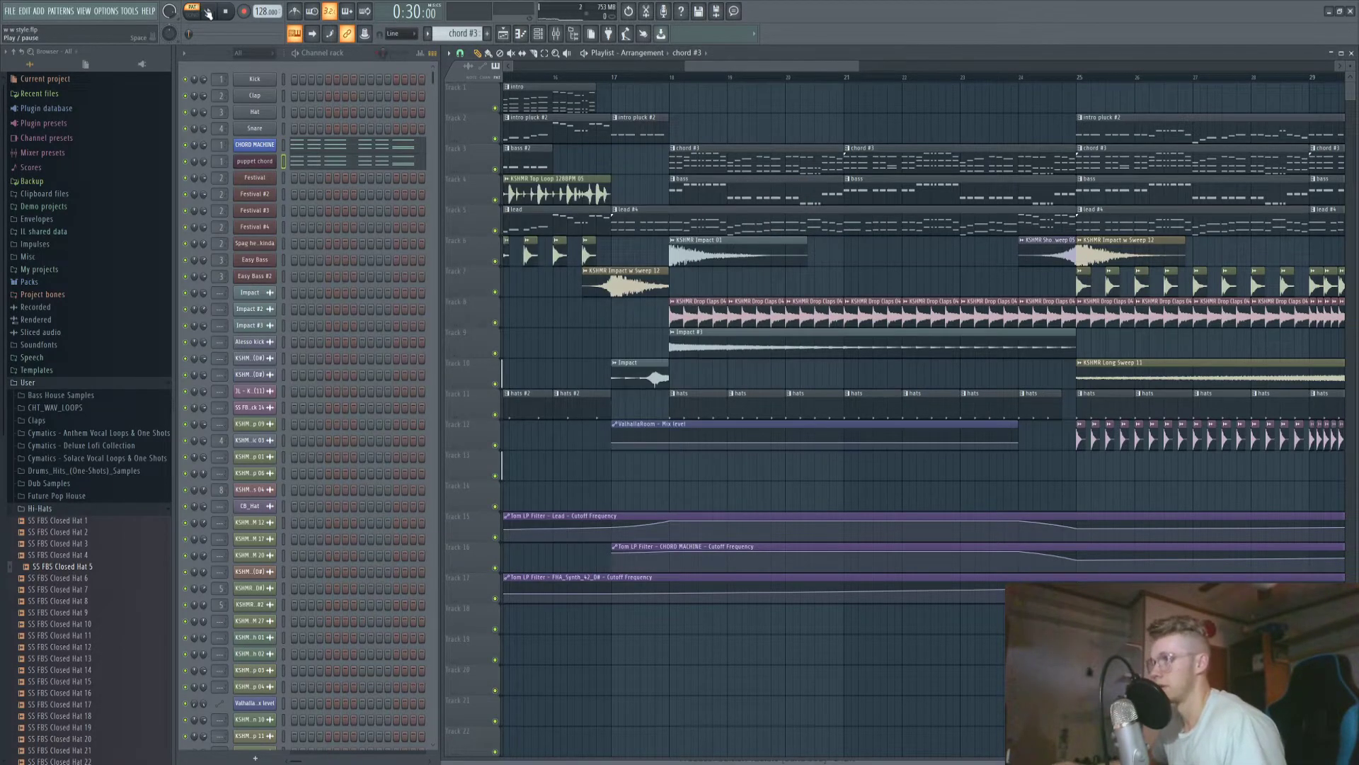
{"action": "left_click", "coordinate": [210, 12]}
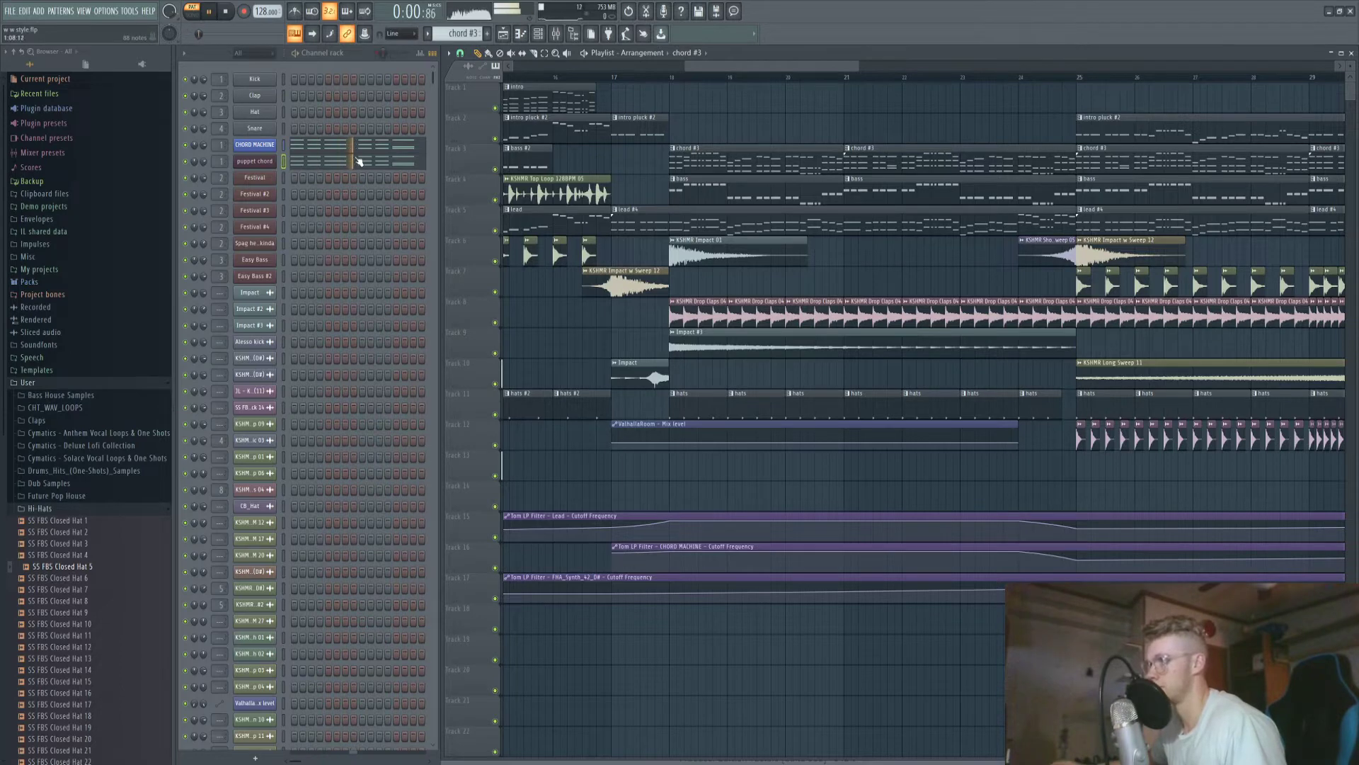
Stop playback, and view the Fruity Reeverb 2, Tom LP Filter and Fruity parametric EQ 2 settings on the CHORD MACHINE mixer track.
{"action": "left_click", "coordinate": [84, 11]}
{"action": "left_click", "coordinate": [106, 69]}
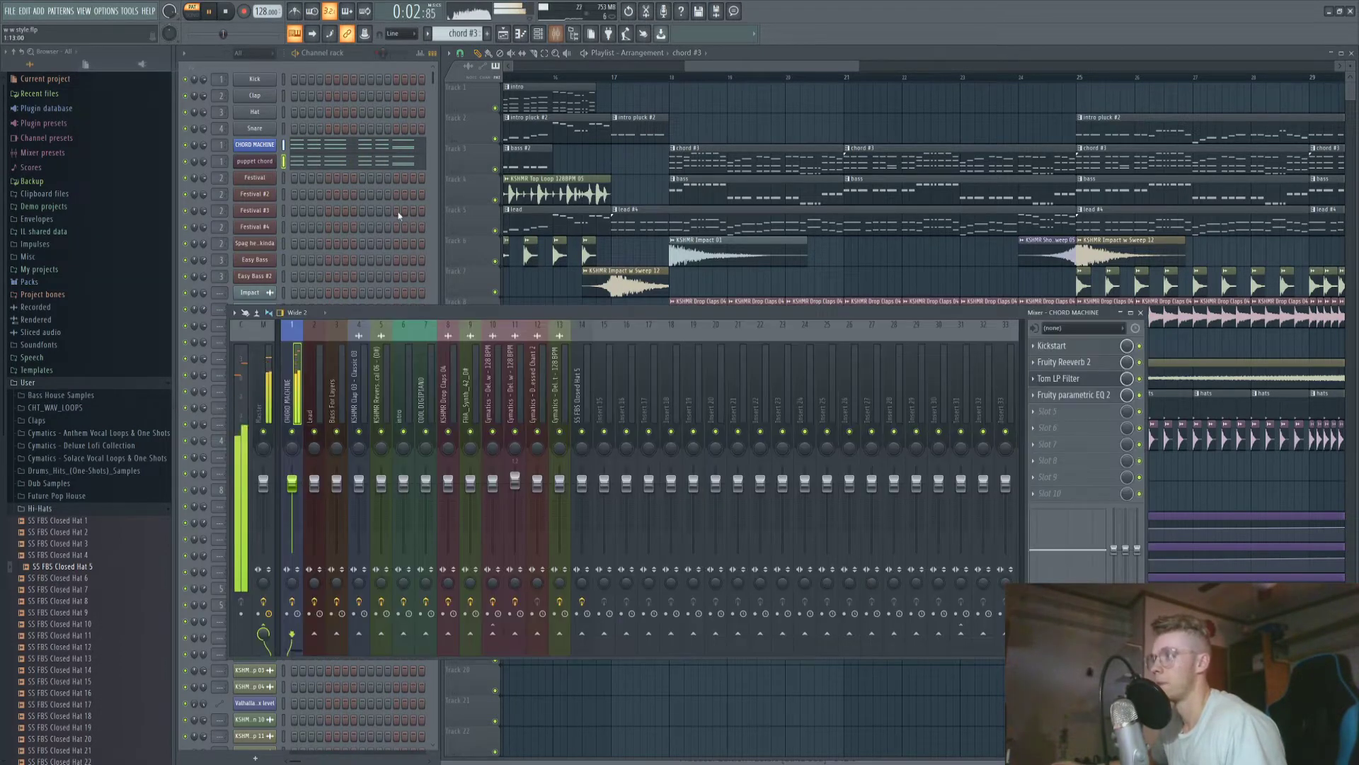
{"action": "key", "text": "space"}
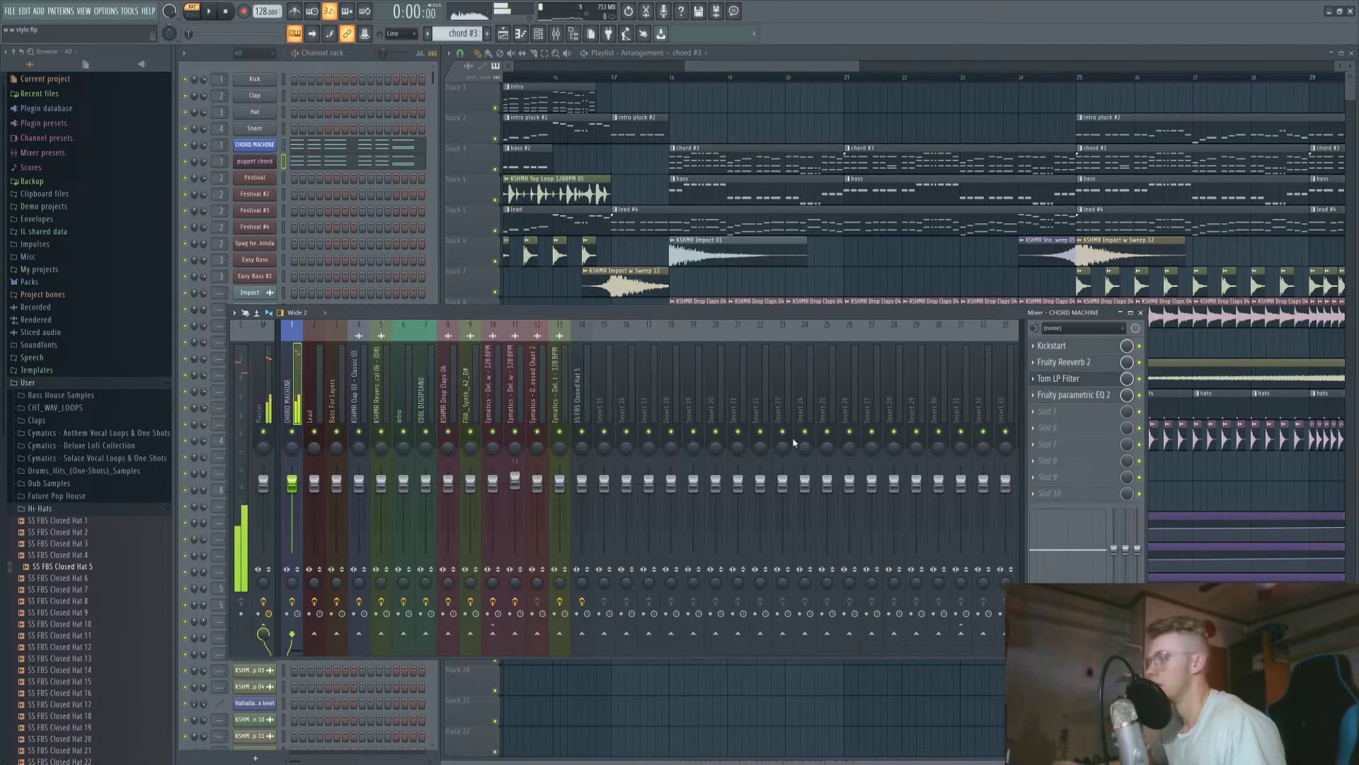
{"action": "left_click", "coordinate": [1080, 365]}
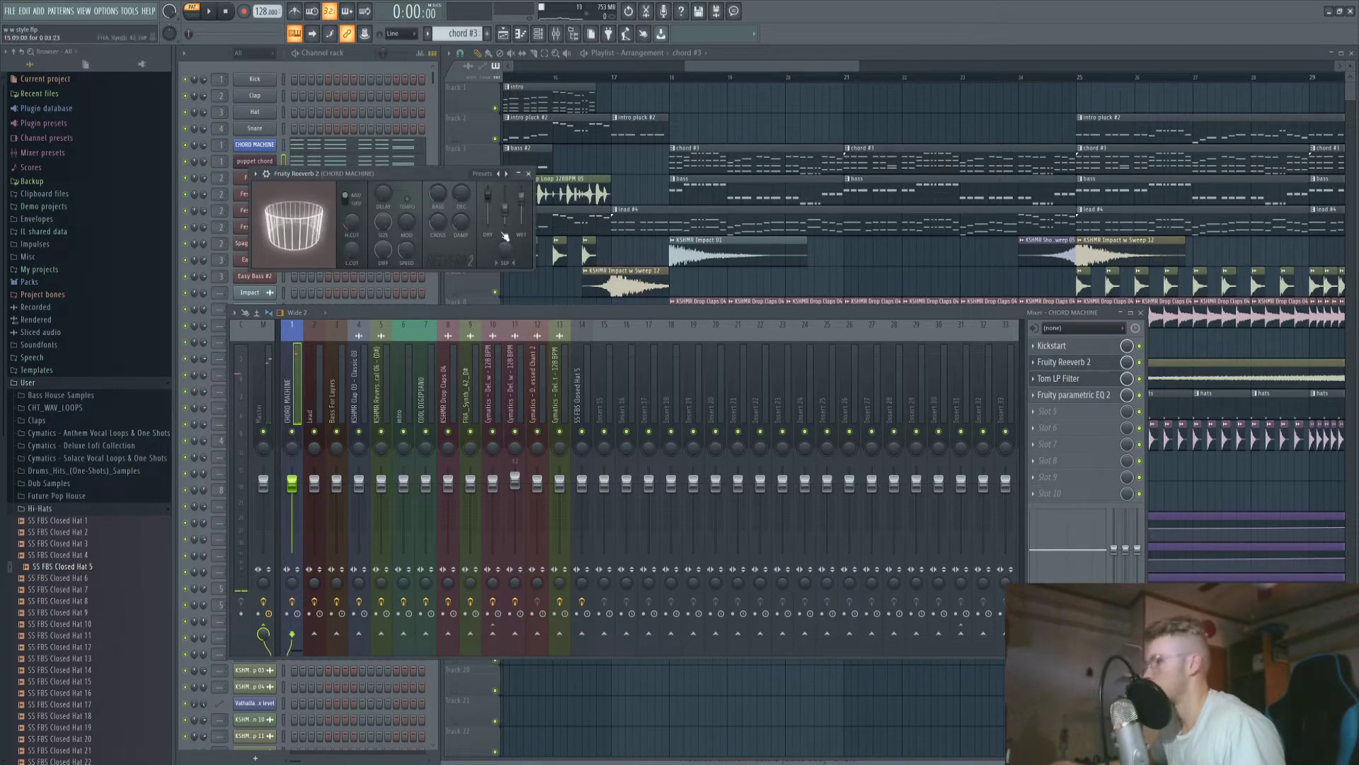
{"action": "left_click", "coordinate": [1076, 383]}
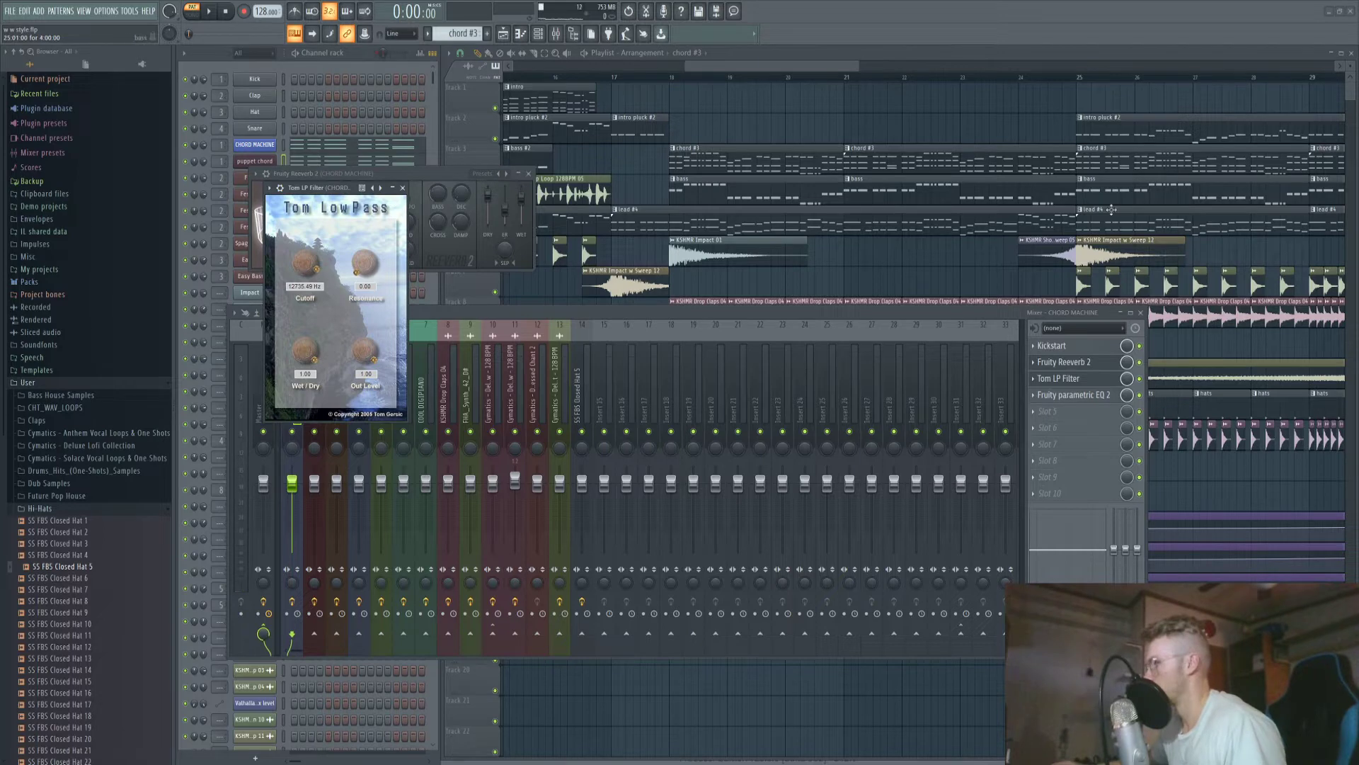
{"action": "left_click", "coordinate": [403, 188]}
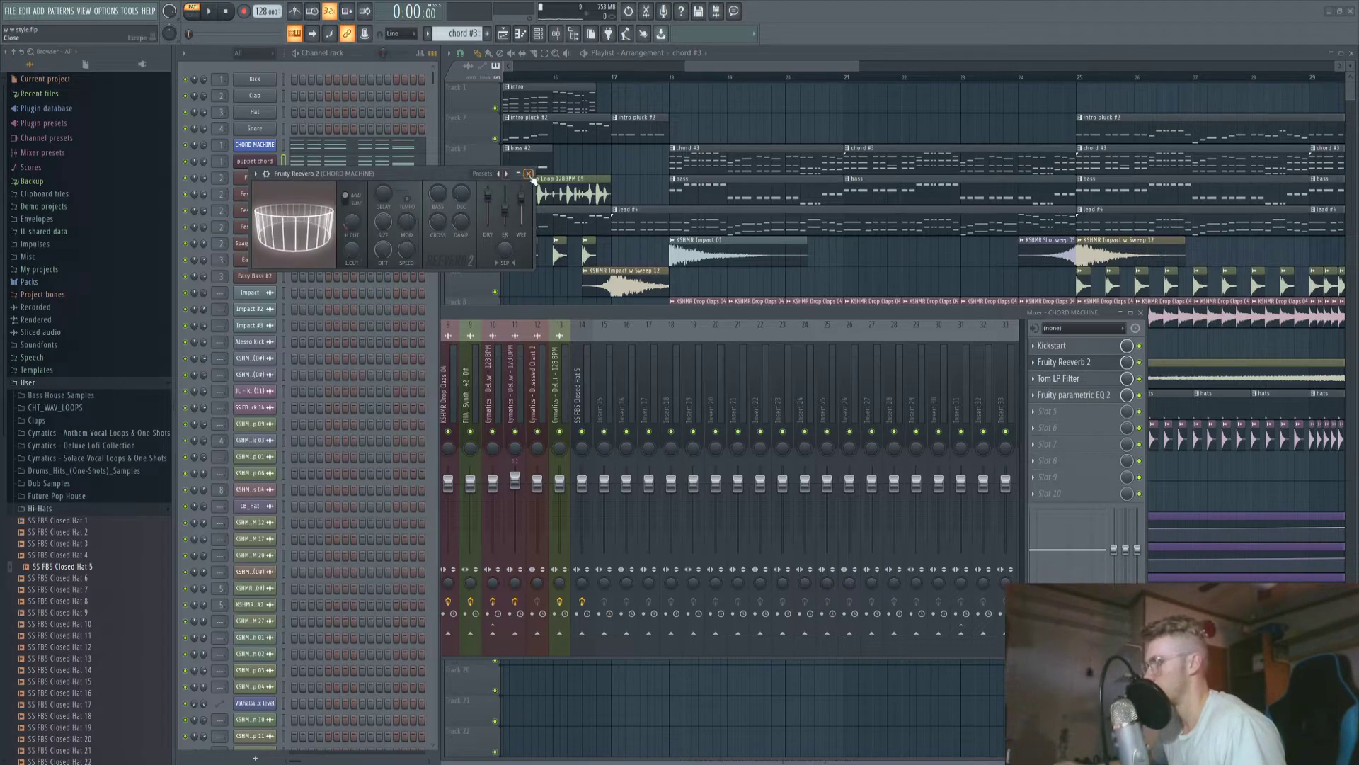
{"action": "left_click", "coordinate": [528, 173]}
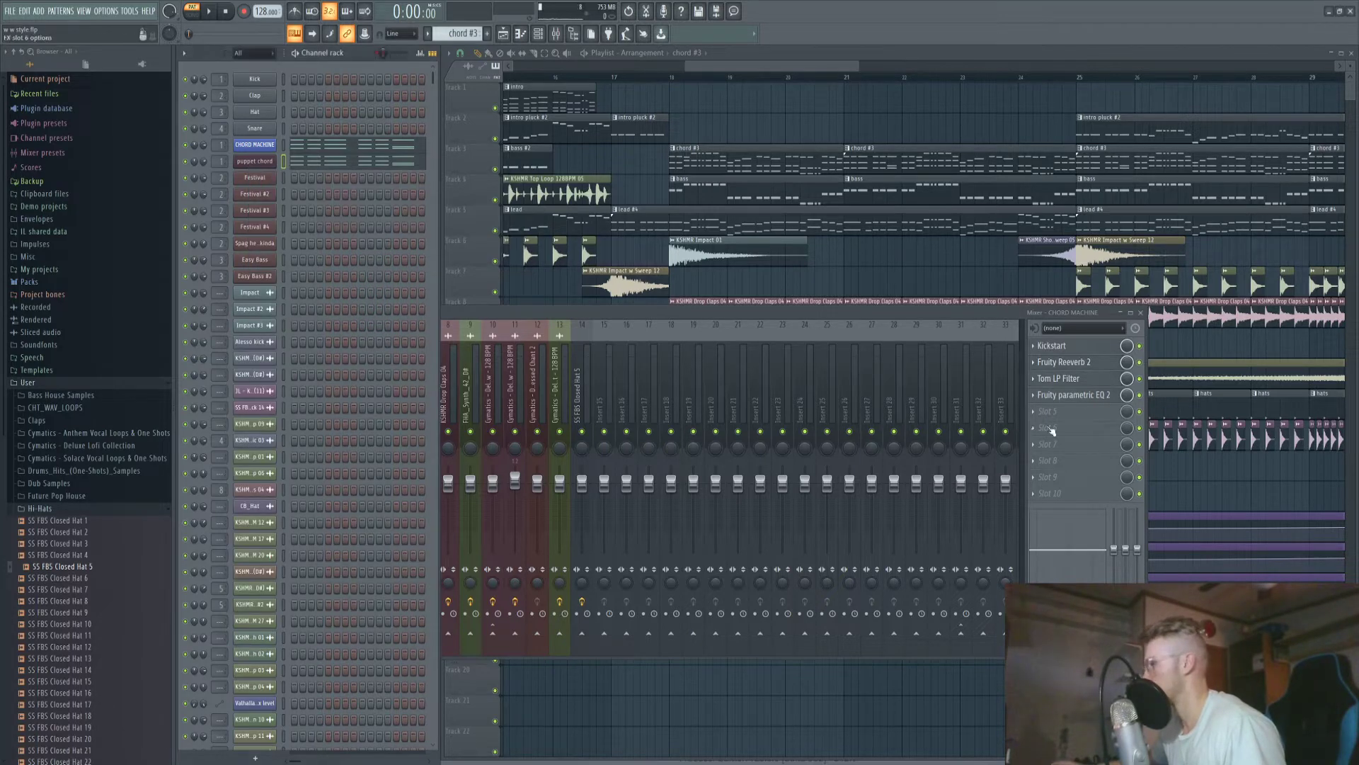
{"action": "left_click", "coordinate": [1082, 398]}
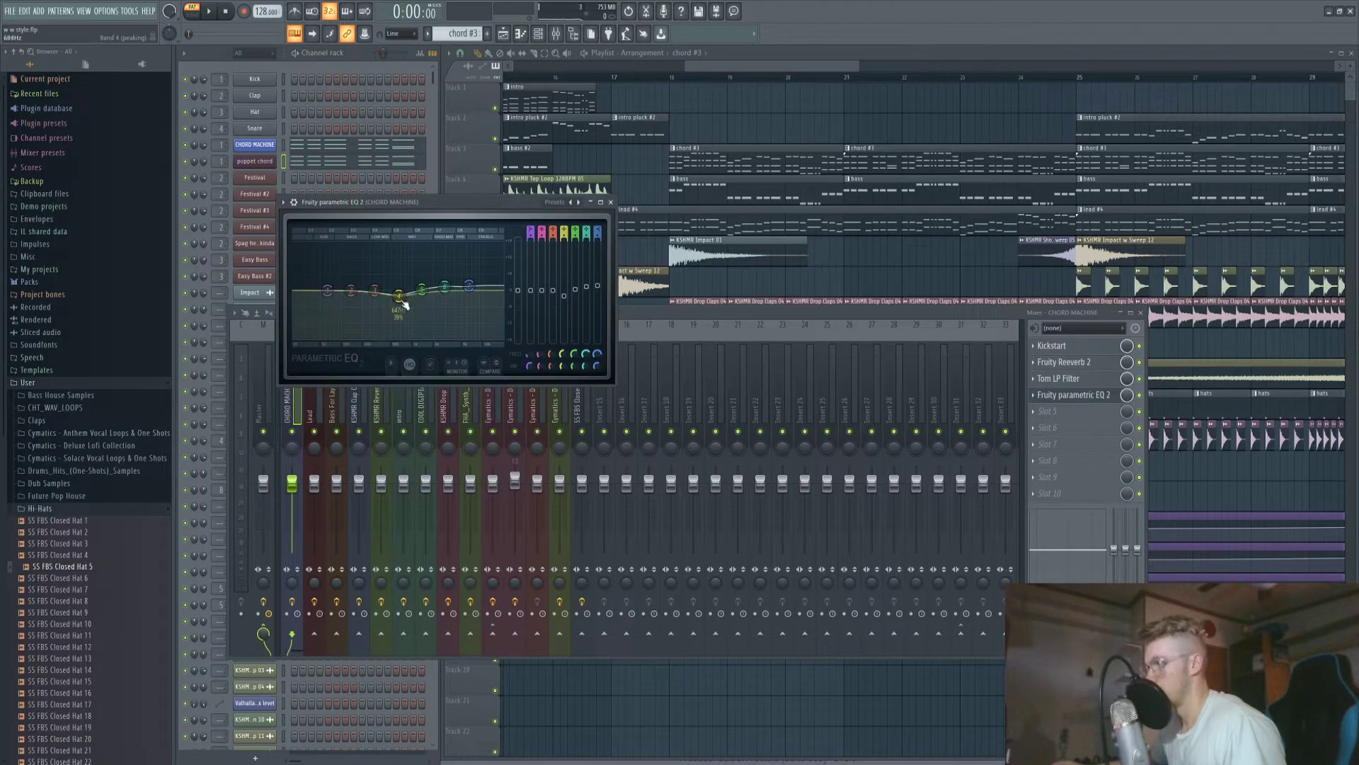
{"action": "left_click", "coordinate": [611, 203]}
Select the bass pattern, view the Easy Bass channel's Sylenth1 settings, and play the pattern in pattern mode.
{"action": "left_click_drag", "start_coordinate": [648, 77], "coordinate": [626, 86]}
{"action": "left_click", "coordinate": [689, 179]}
{"action": "left_click", "coordinate": [191, 12]}
{"action": "left_click", "coordinate": [256, 260]}
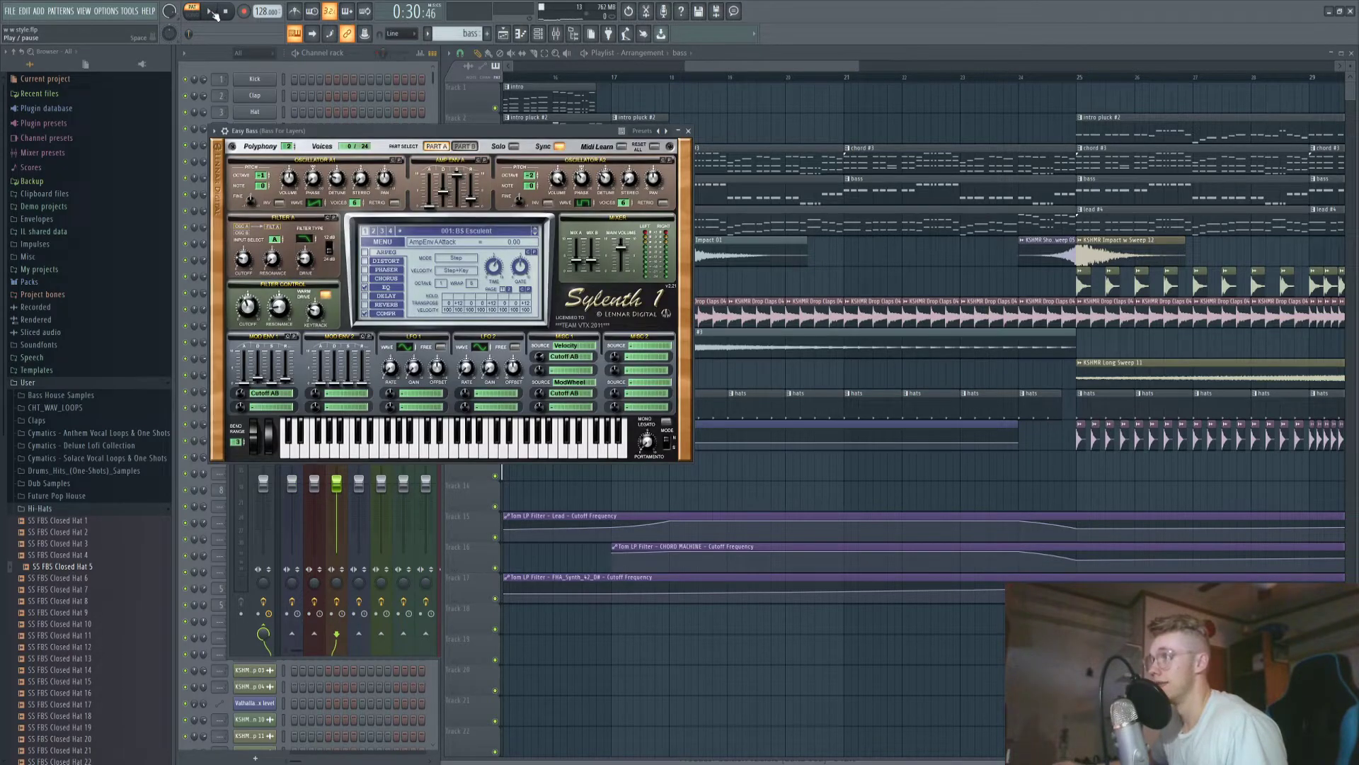
{"action": "left_click", "coordinate": [210, 12]}
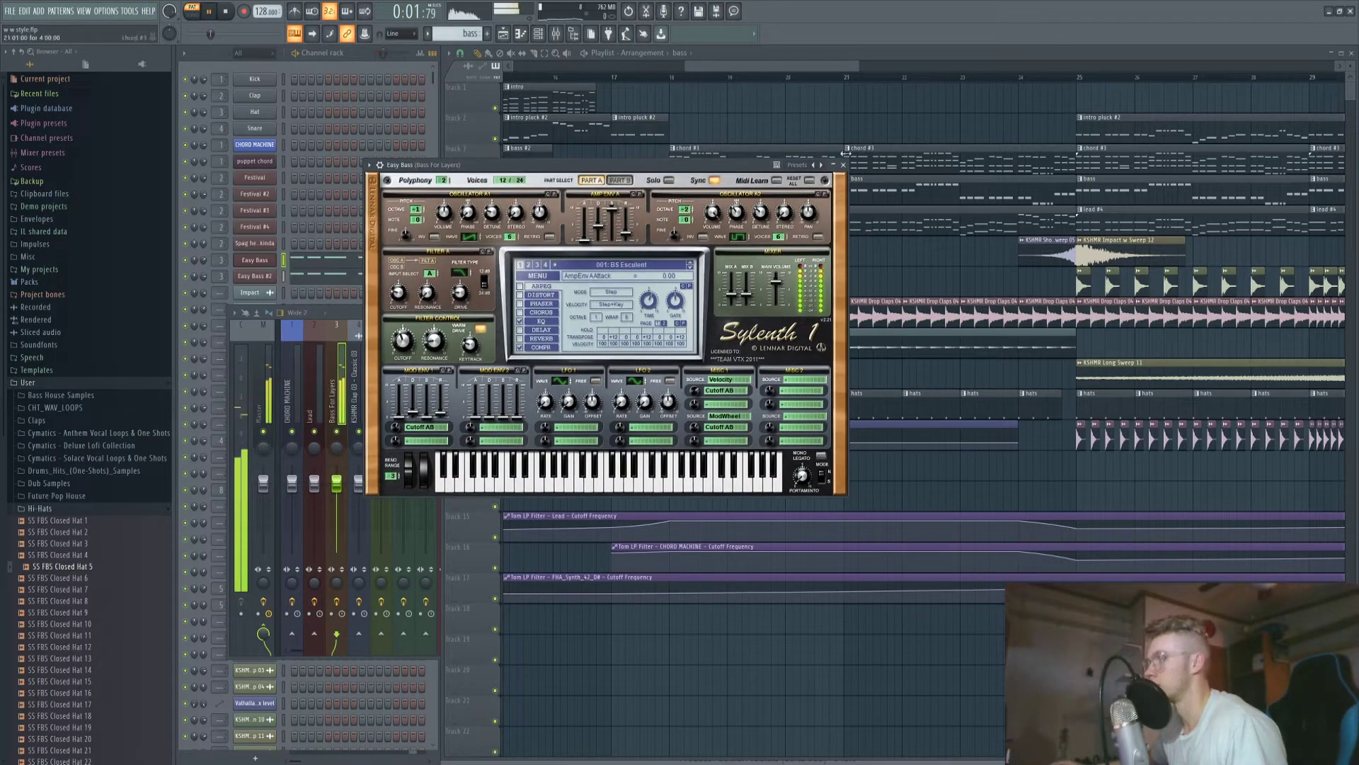
{"action": "left_click", "coordinate": [842, 164]}
{"action": "left_click", "coordinate": [227, 11]}
Play the full arrangement in song mode from just before bar 17, through the chord and bass section.
{"action": "left_click", "coordinate": [835, 77]}
{"action": "left_click_drag", "start_coordinate": [831, 95], "coordinate": [604, 106]}
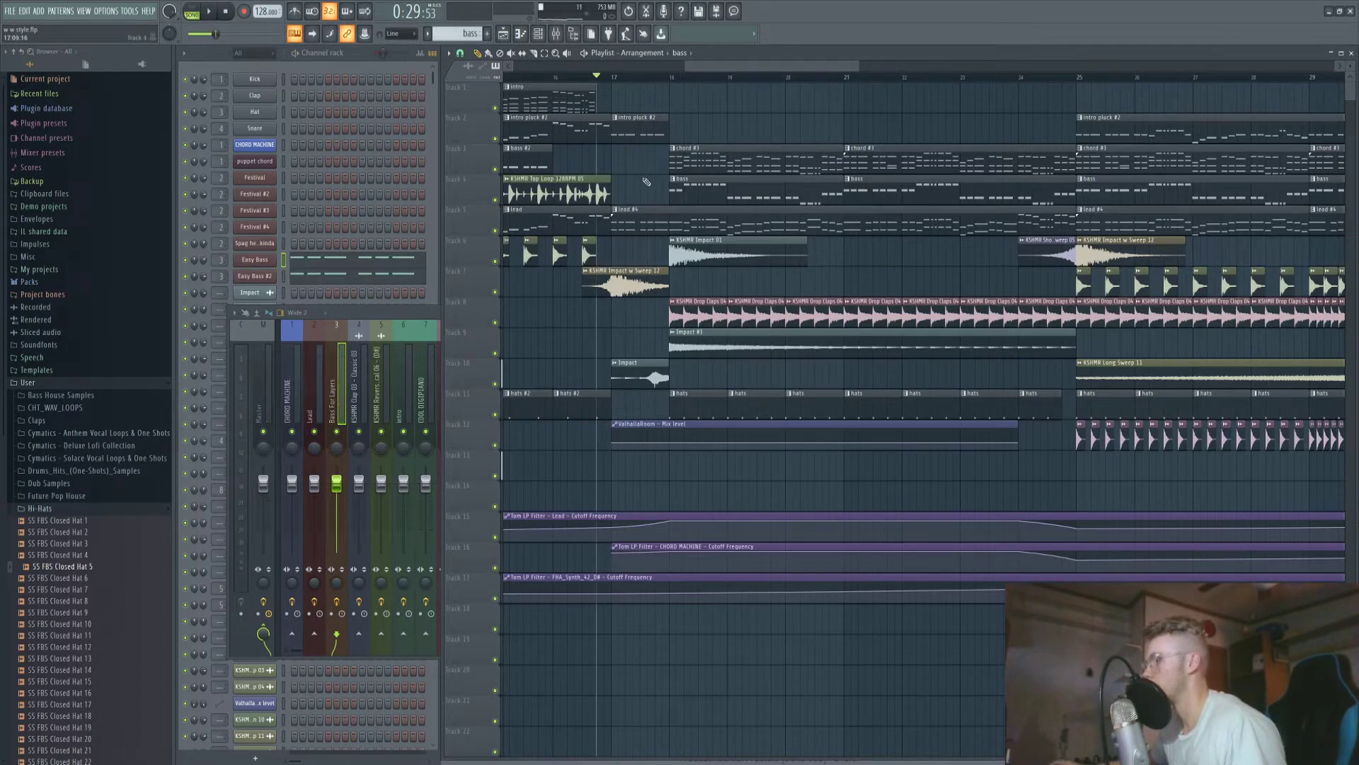
{"action": "key", "text": "space"}
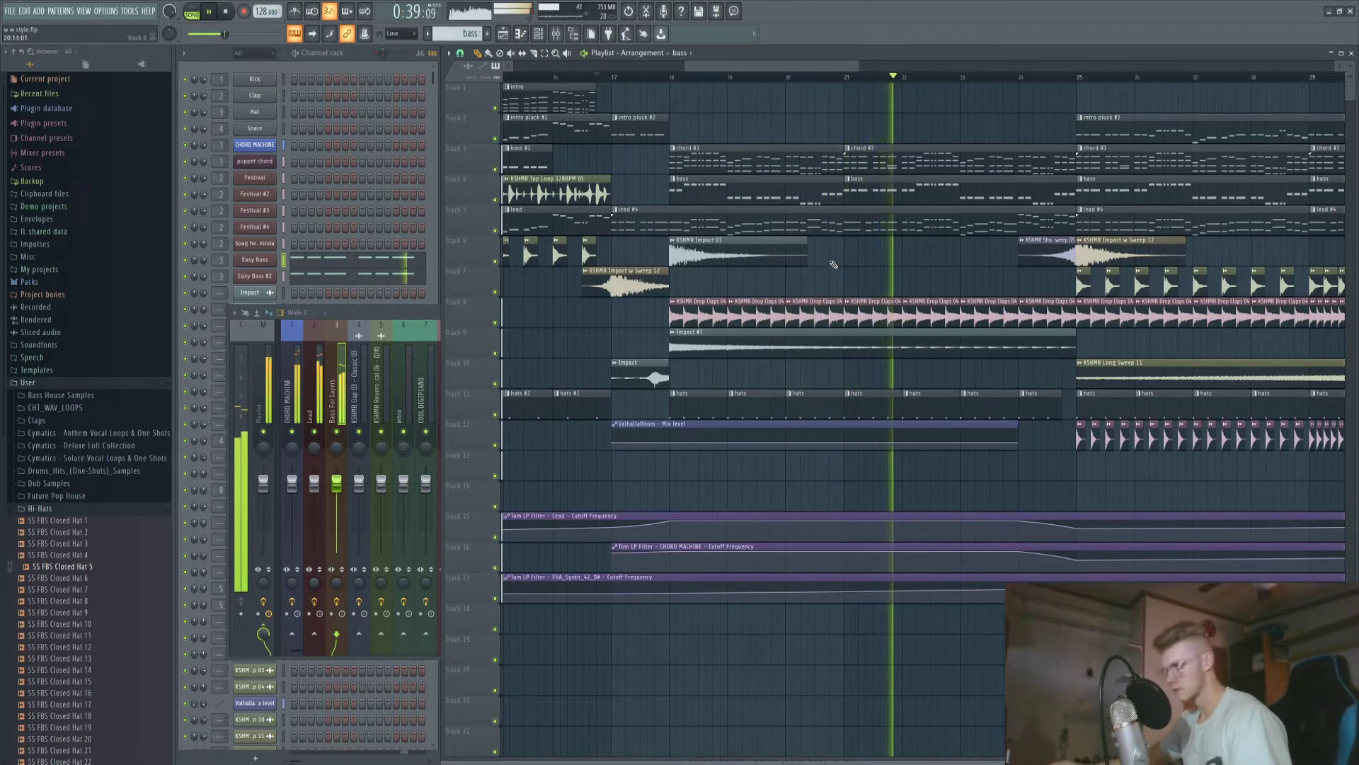
{"action": "scroll", "coordinate": [833, 265], "scroll_direction": "down", "scroll_amount": 2}
{"action": "left_click_drag", "start_coordinate": [807, 66], "coordinate": [879, 67]}
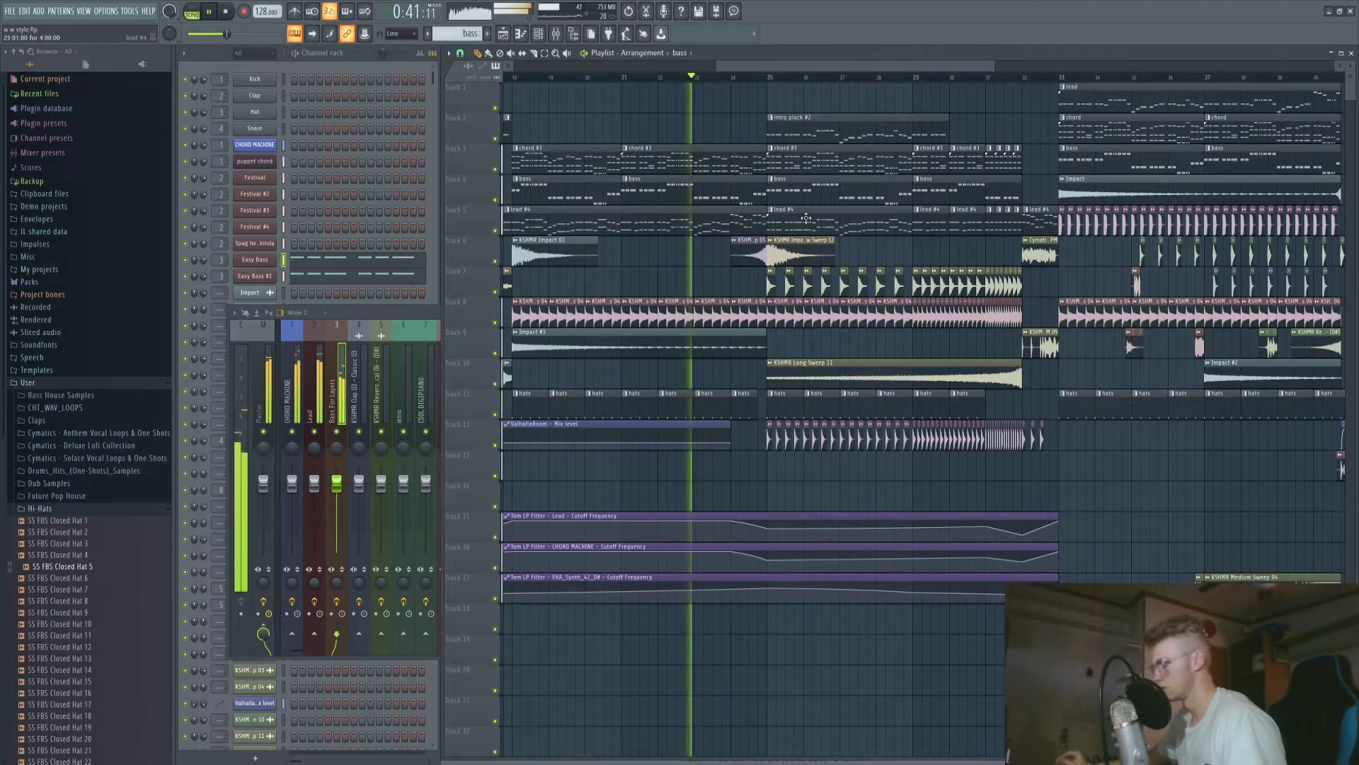
{"action": "key", "text": "space"}
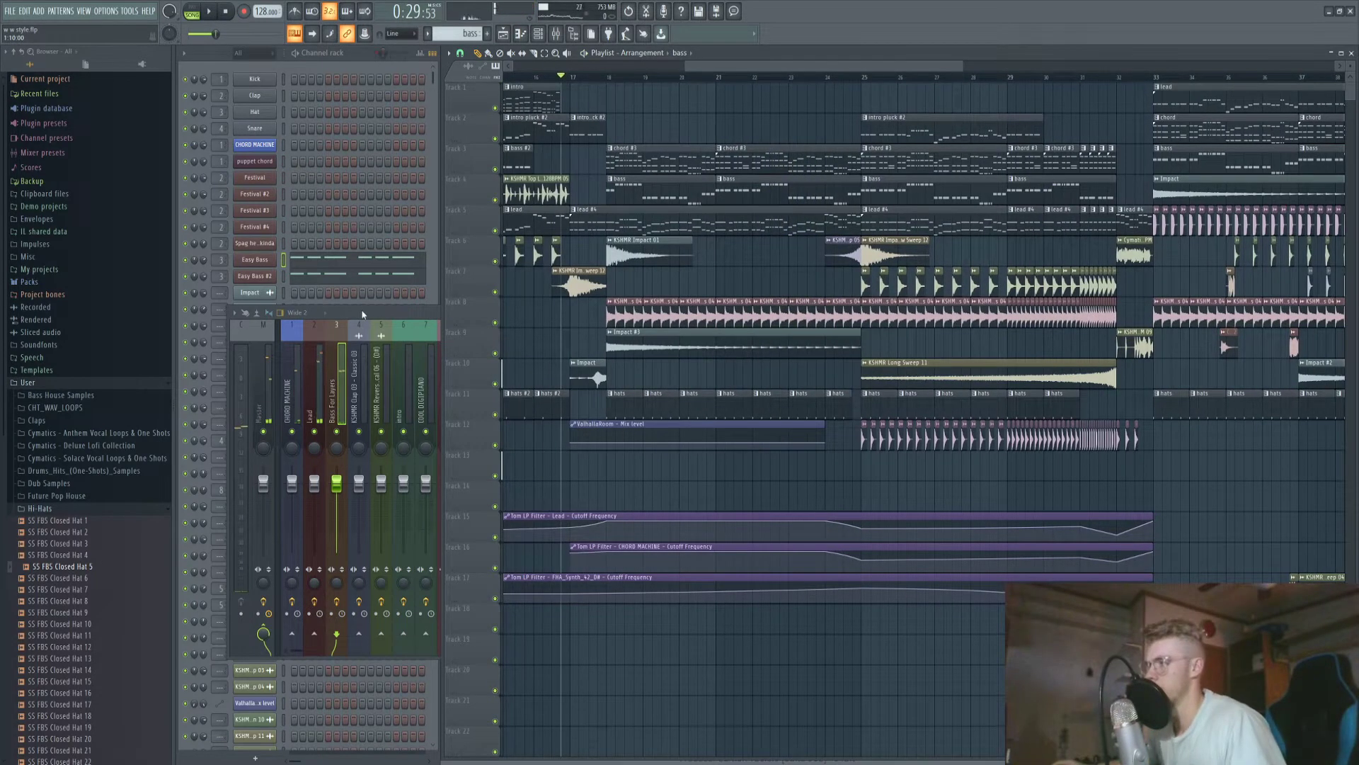
View the ValhallaRoom reverb settings on the Lead mixer track.
{"action": "left_click", "coordinate": [355, 312]}
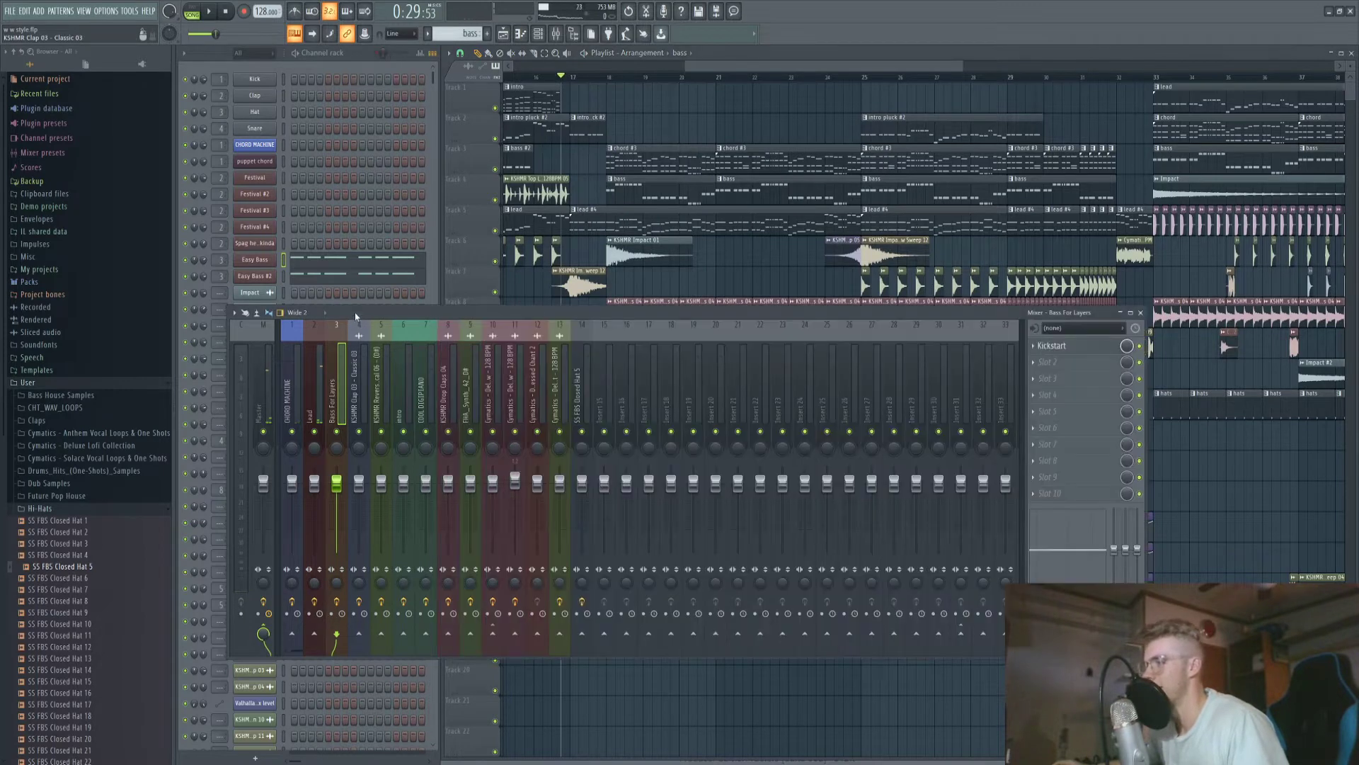
{"action": "left_click", "coordinate": [312, 390]}
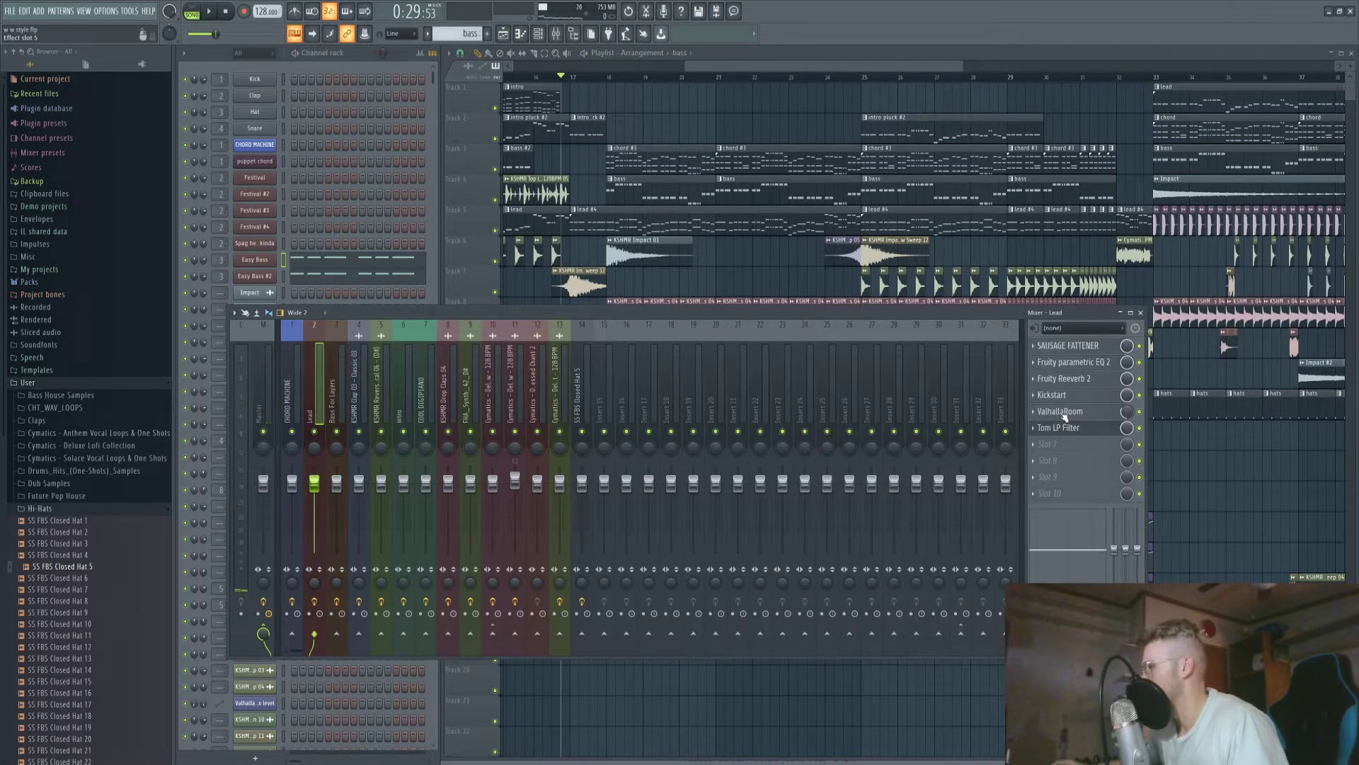
{"action": "left_click", "coordinate": [1122, 412]}
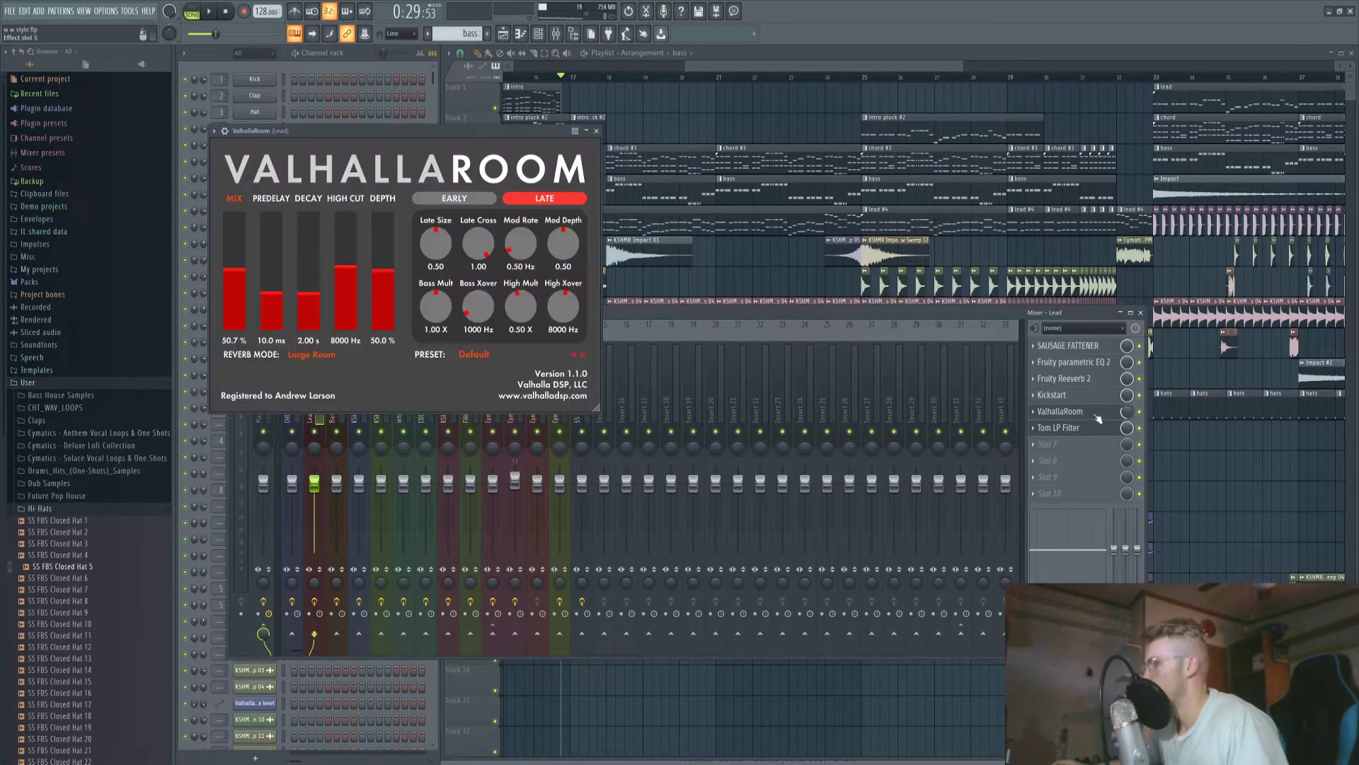
{"action": "left_click", "coordinate": [596, 131]}
Examine the Lead track's Tom LP Filter with its cutoff and ValhallaRoom mix automation, moving the playhead to late bars 17 and 40.
{"action": "left_click", "coordinate": [698, 71]}
{"action": "scroll", "coordinate": [572, 437], "scroll_direction": "up", "scroll_amount": 2}
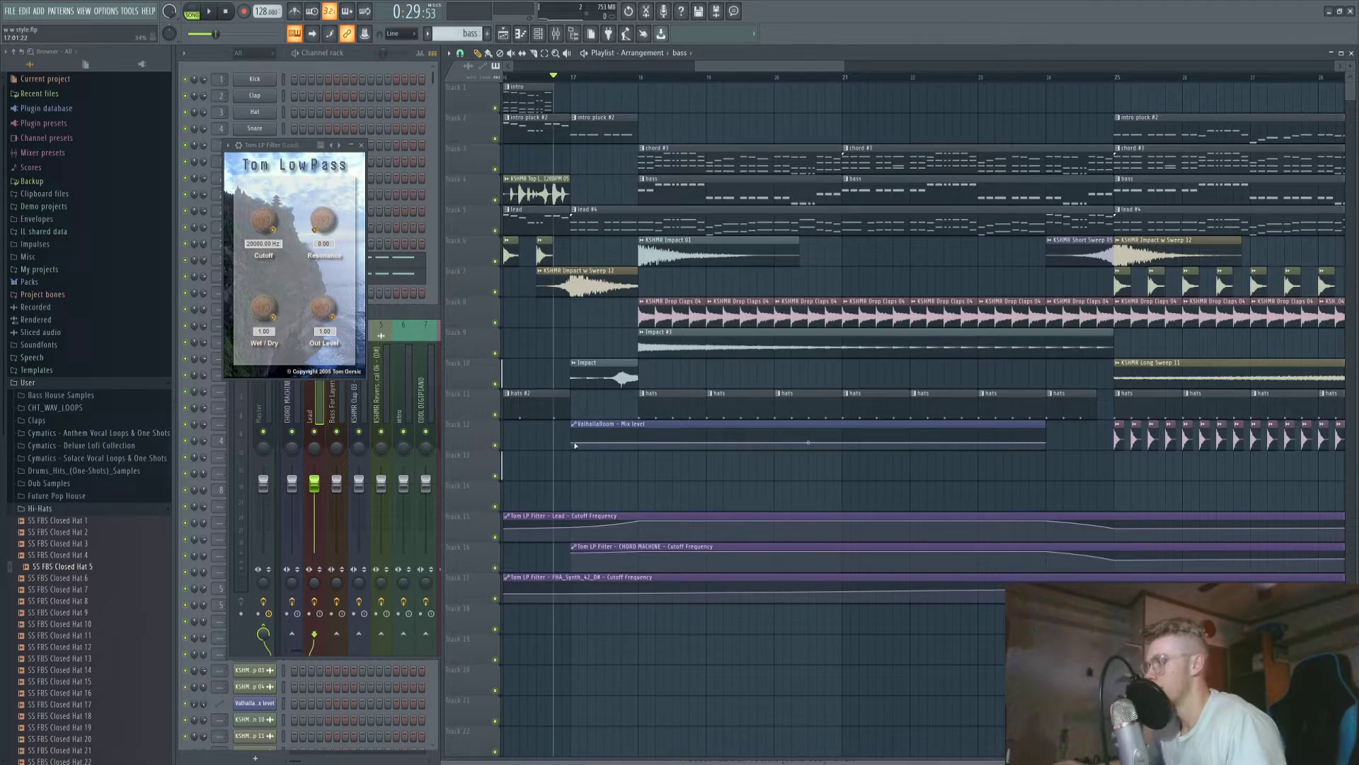
{"action": "scroll", "coordinate": [784, 371], "scroll_direction": "down", "scroll_amount": 2}
{"action": "left_click_drag", "start_coordinate": [691, 83], "coordinate": [686, 85]}
{"action": "scroll", "coordinate": [792, 69], "scroll_direction": "down", "scroll_amount": 4}
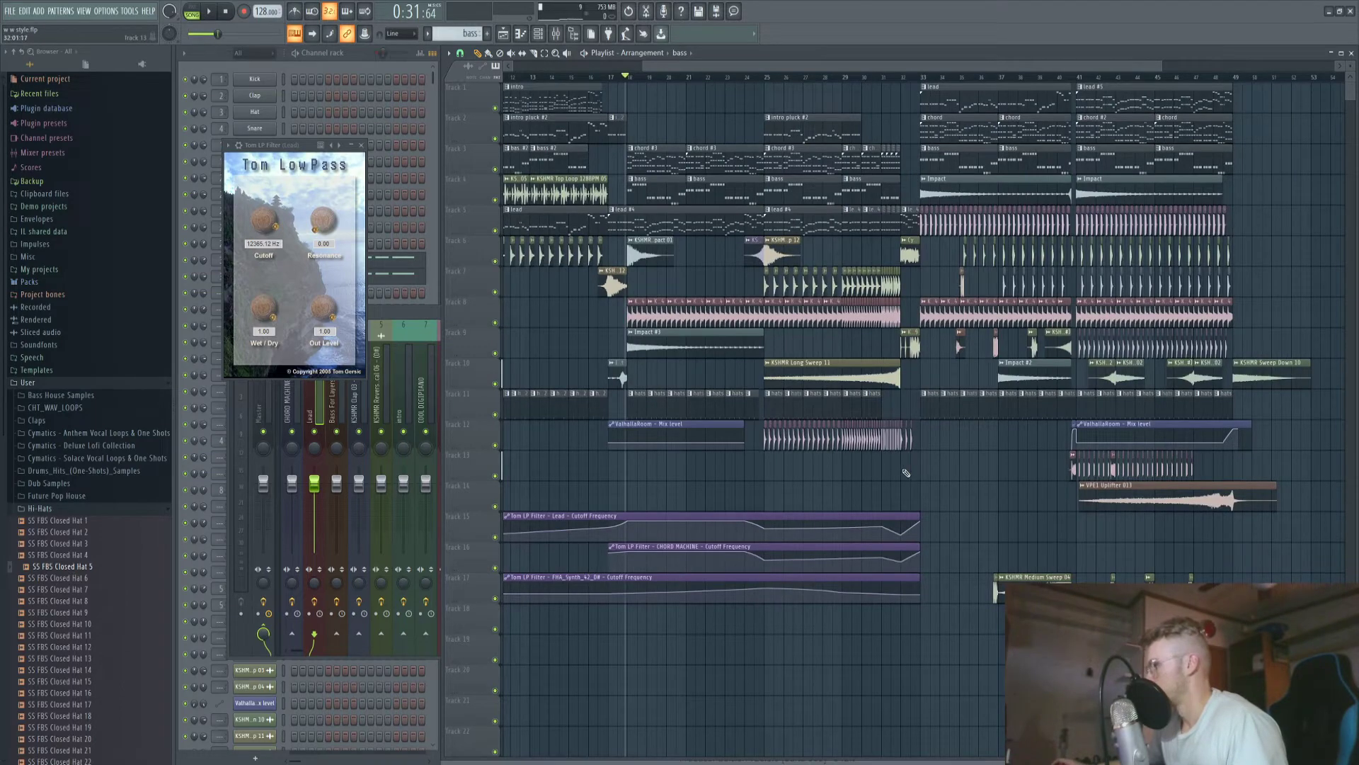
{"action": "scroll", "coordinate": [943, 370], "scroll_direction": "up", "scroll_amount": 4}
{"action": "scroll", "coordinate": [784, 637], "scroll_direction": "down", "scroll_amount": 4}
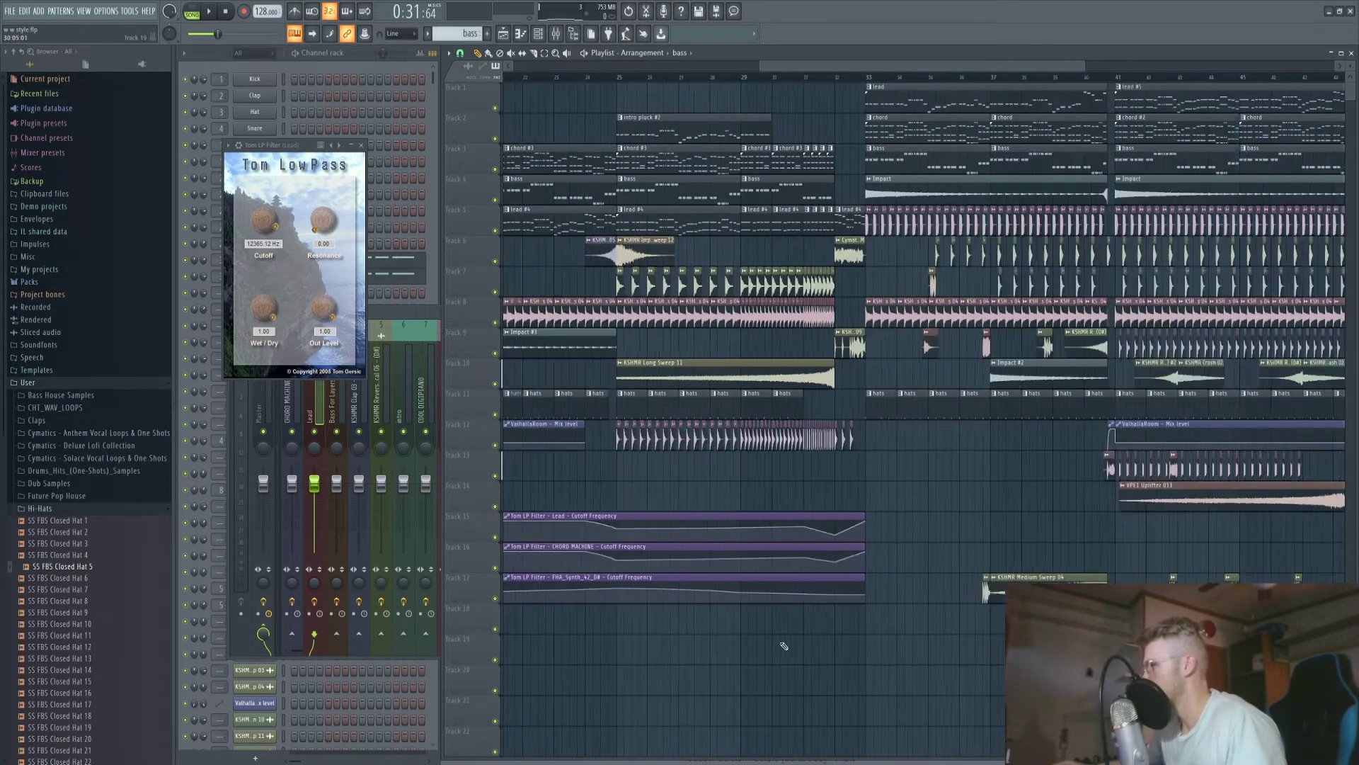
{"action": "scroll", "coordinate": [964, 508], "scroll_direction": "up", "scroll_amount": 6}
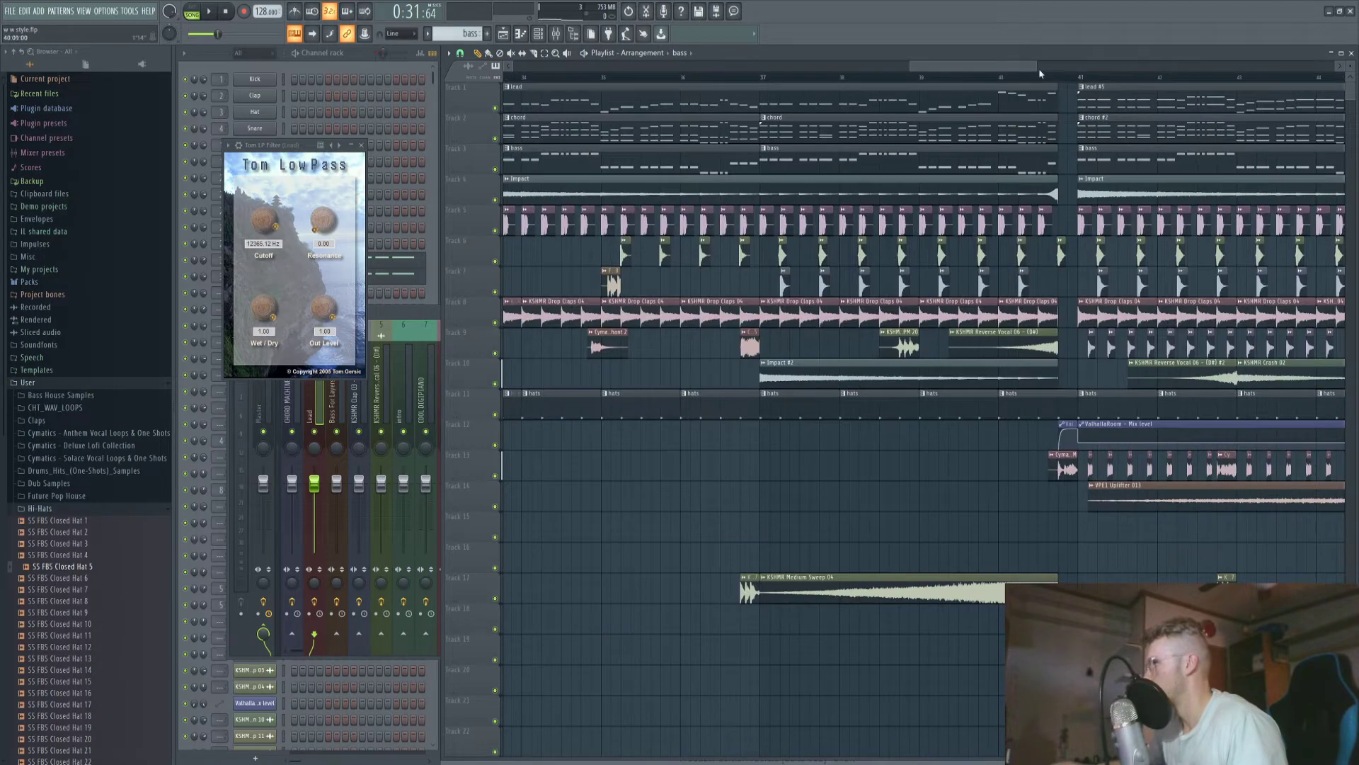
{"action": "left_click", "coordinate": [1054, 82]}
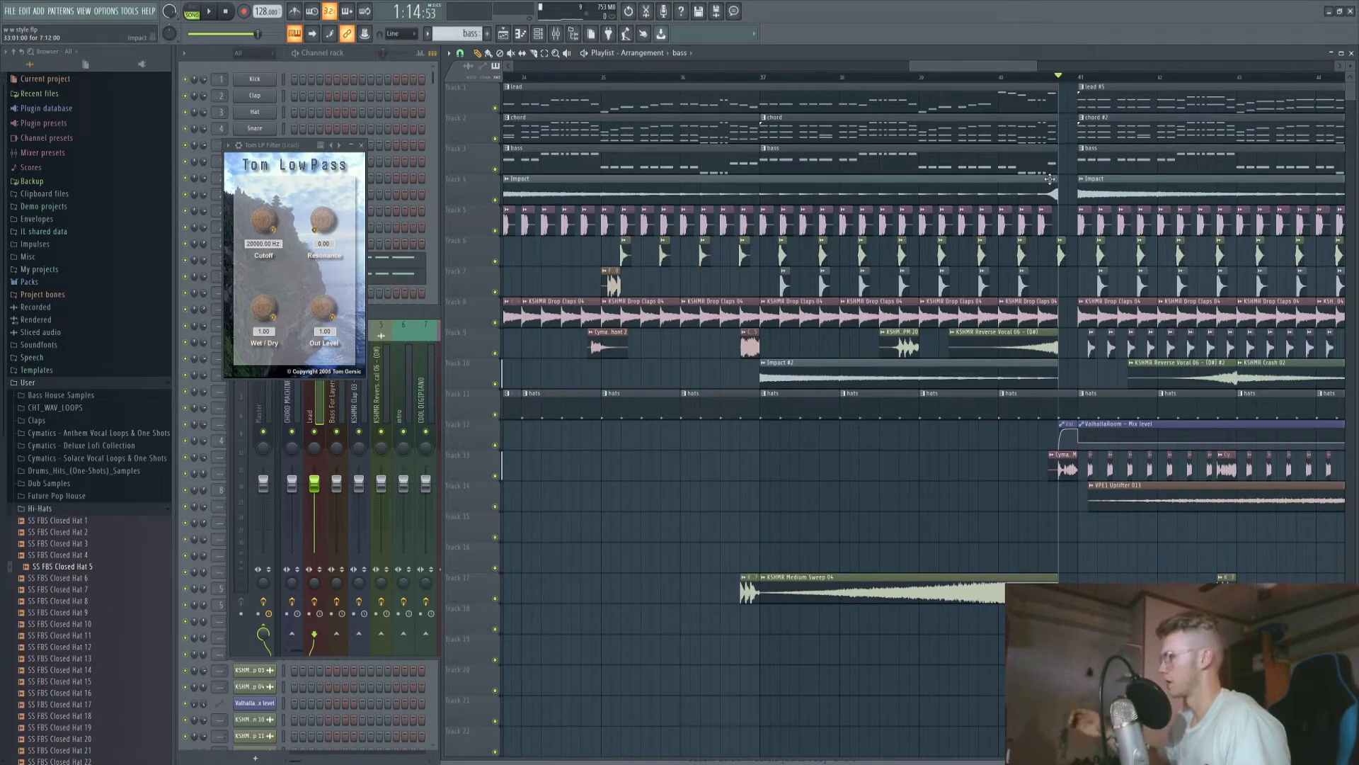
Move the playhead back to bar 24, and examine the filter automation and clips leading into the bar 25 build-up.
{"action": "scroll", "coordinate": [909, 72], "scroll_direction": "down", "scroll_amount": 3}
{"action": "left_click_drag", "start_coordinate": [908, 70], "coordinate": [726, 70]}
{"action": "left_click", "coordinate": [836, 77]}
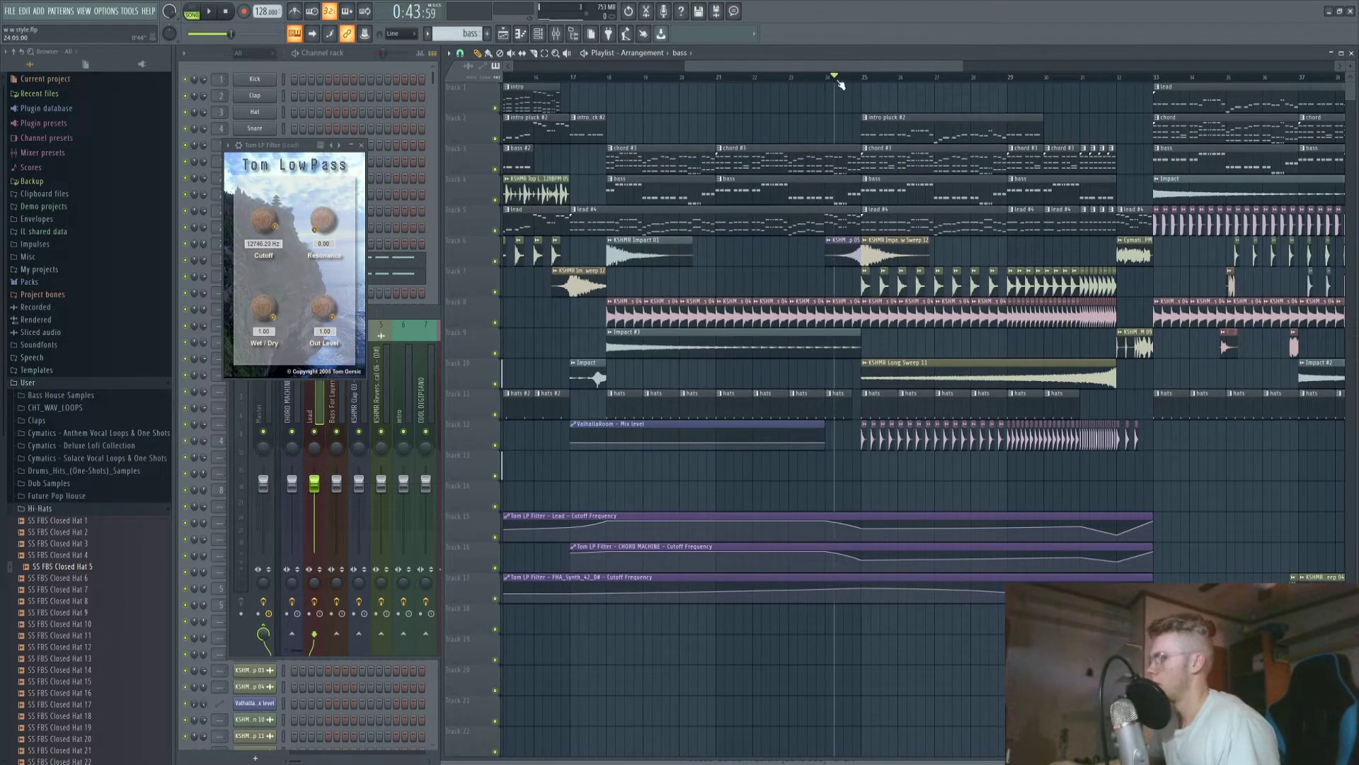
{"action": "scroll", "coordinate": [857, 365], "scroll_direction": "up", "scroll_amount": 2}
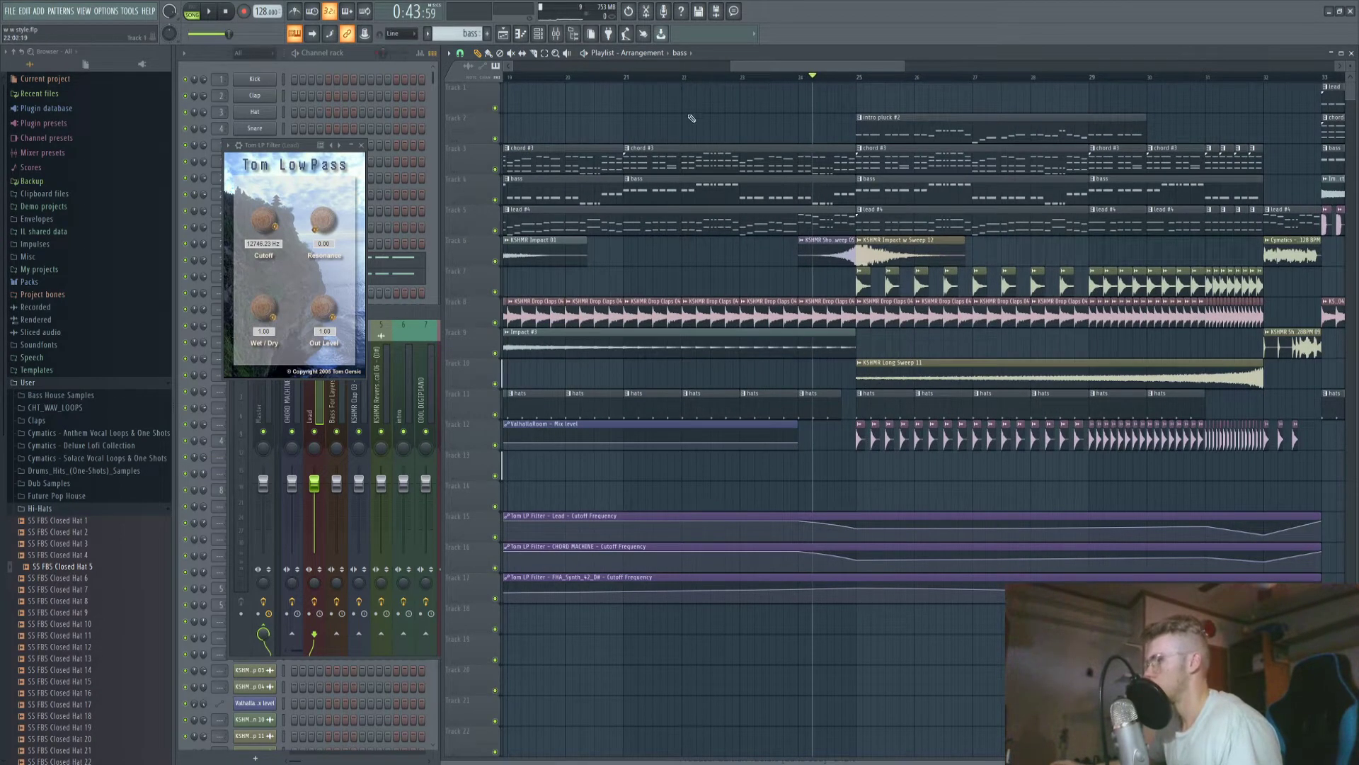
{"action": "scroll", "coordinate": [657, 120], "scroll_direction": "up", "scroll_amount": 3}
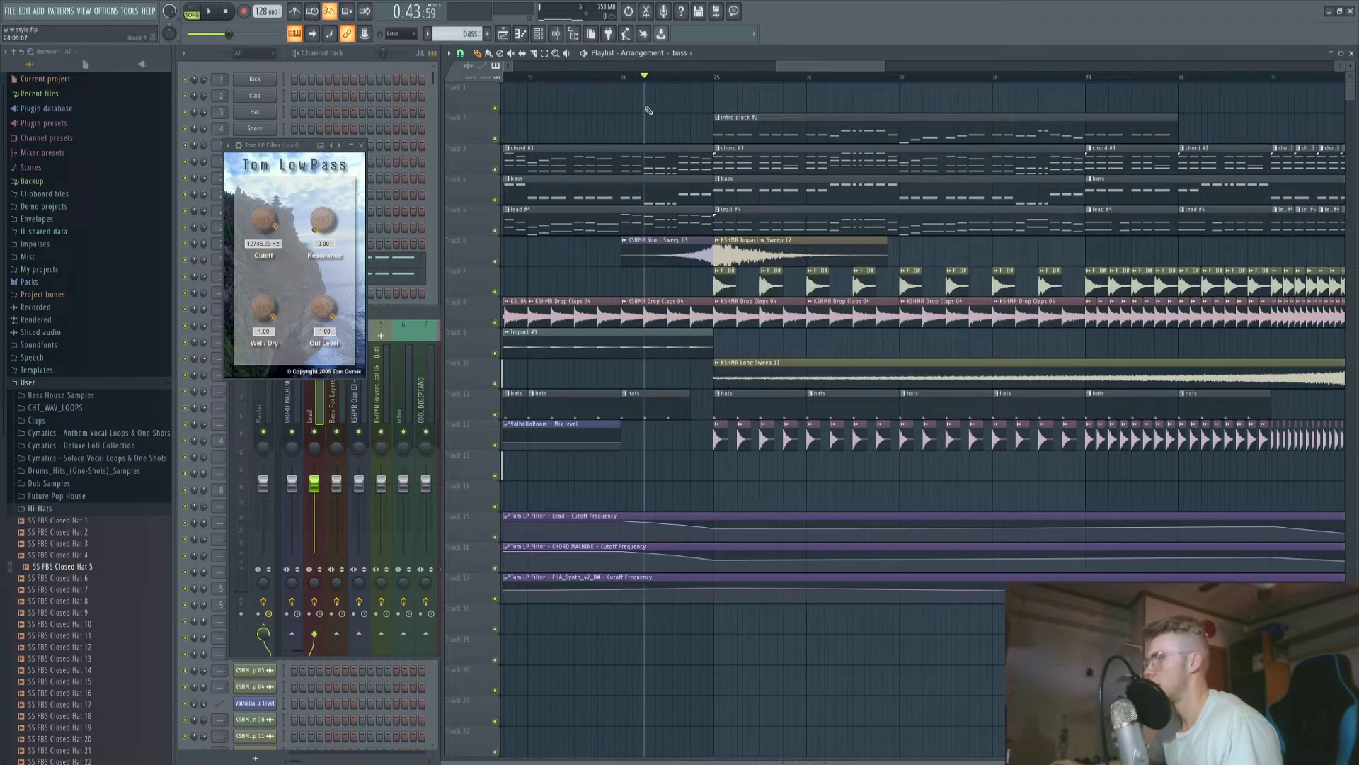
{"action": "scroll", "coordinate": [868, 410], "scroll_direction": "down", "scroll_amount": 3}
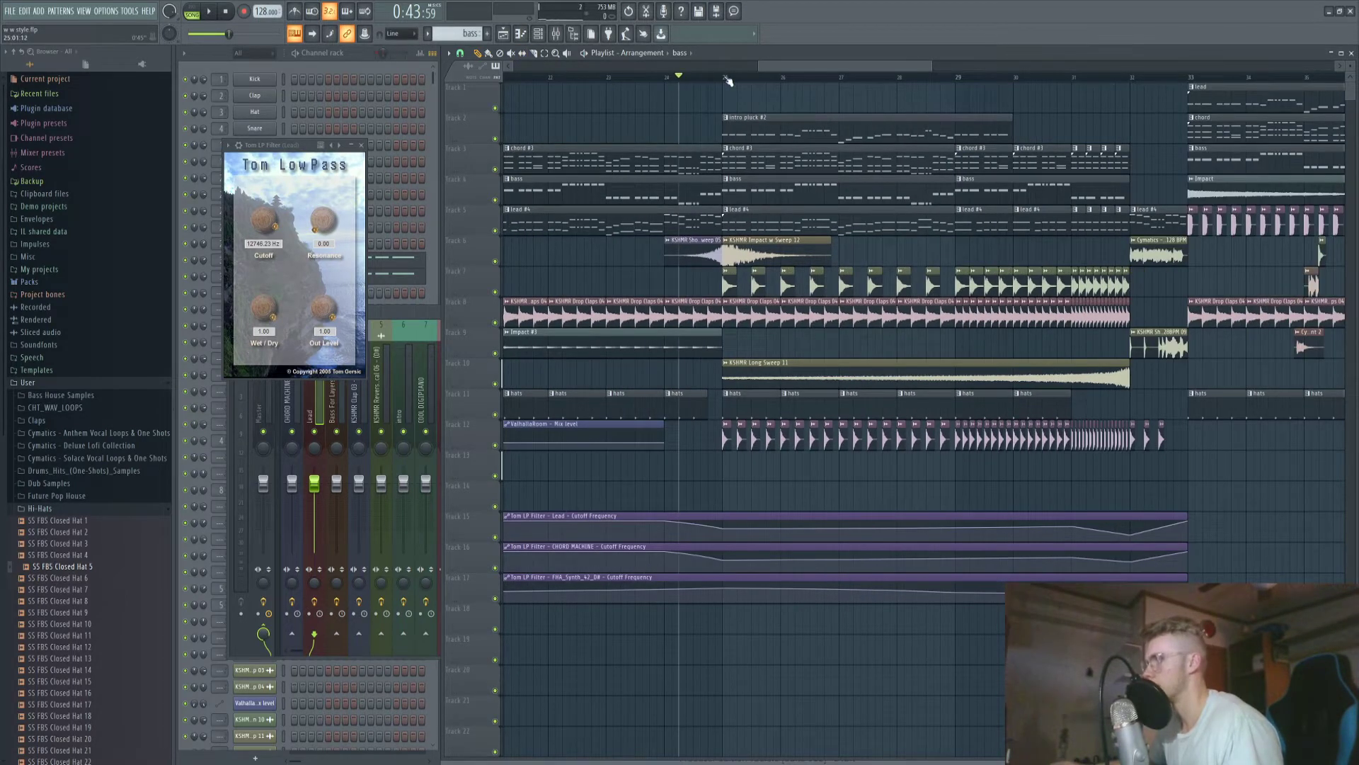
Play the build-up from bar 24, skipping ahead to bar 30 to hear its ending.
{"action": "key", "text": "space"}
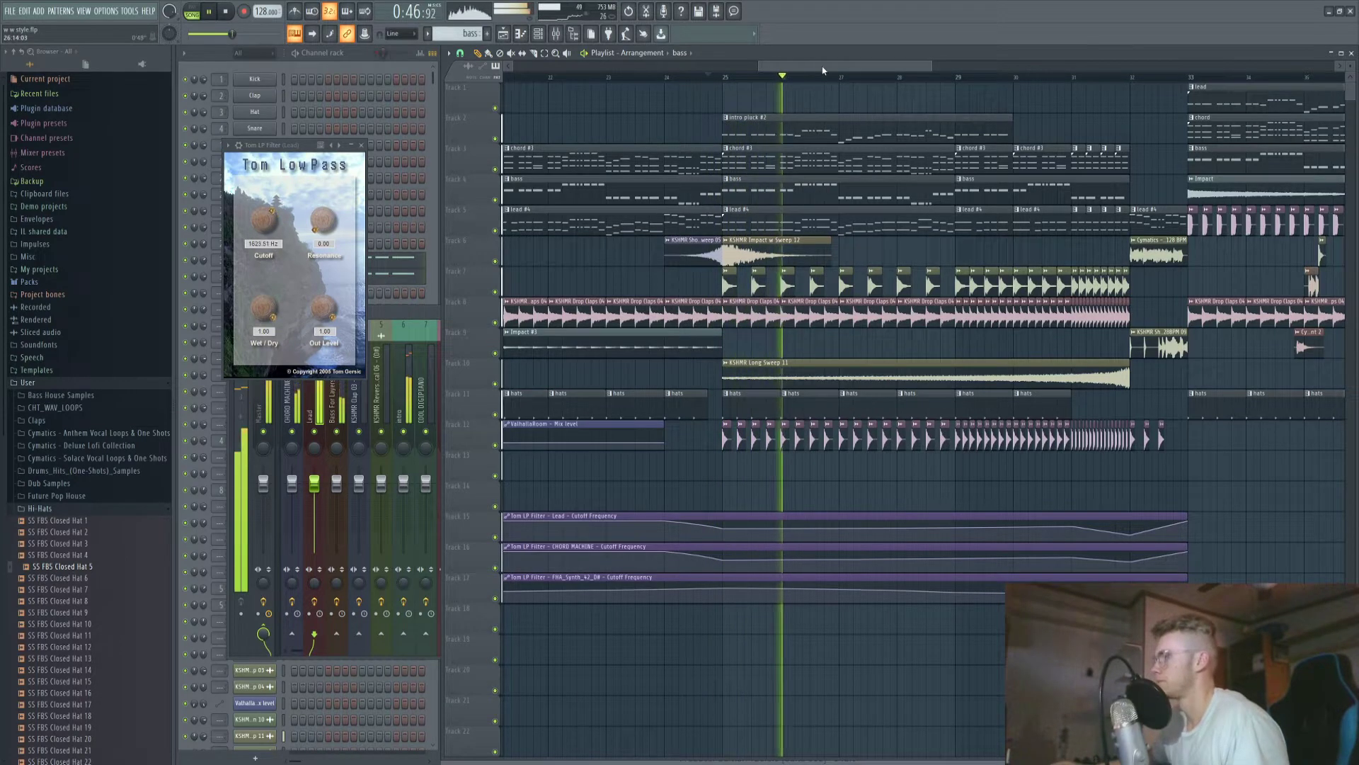
{"action": "scroll", "coordinate": [708, 354], "scroll_direction": "right", "scroll_amount": 2}
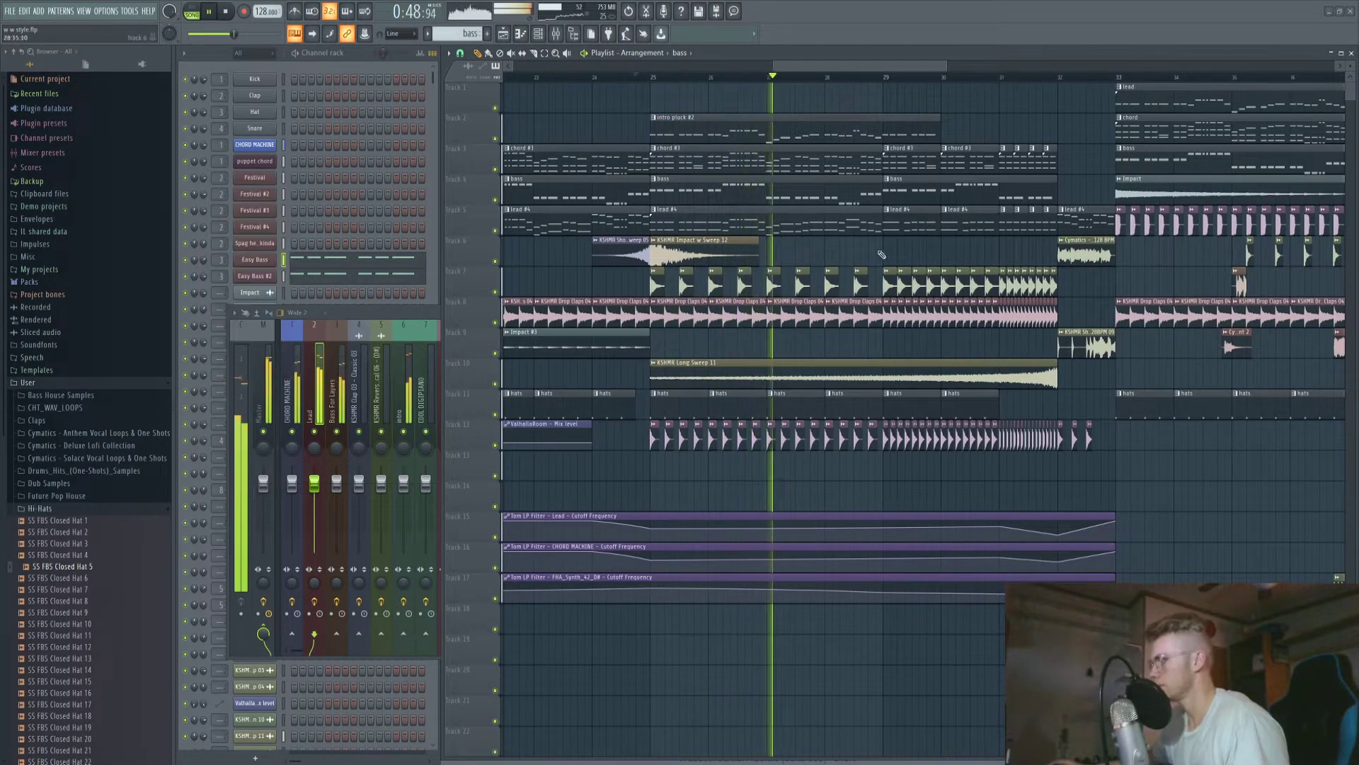
{"action": "left_click", "coordinate": [957, 77]}
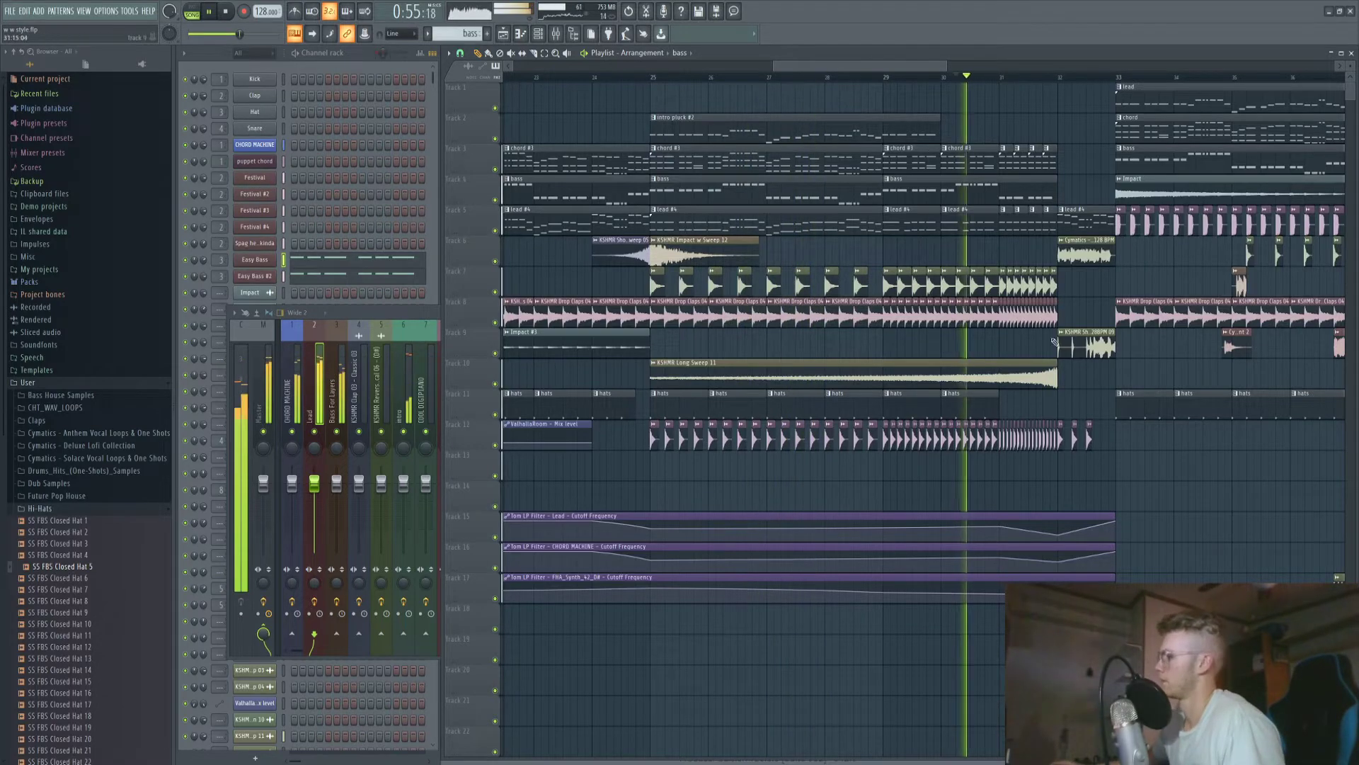
{"action": "scroll", "coordinate": [1057, 460], "scroll_direction": "up", "scroll_amount": 3}
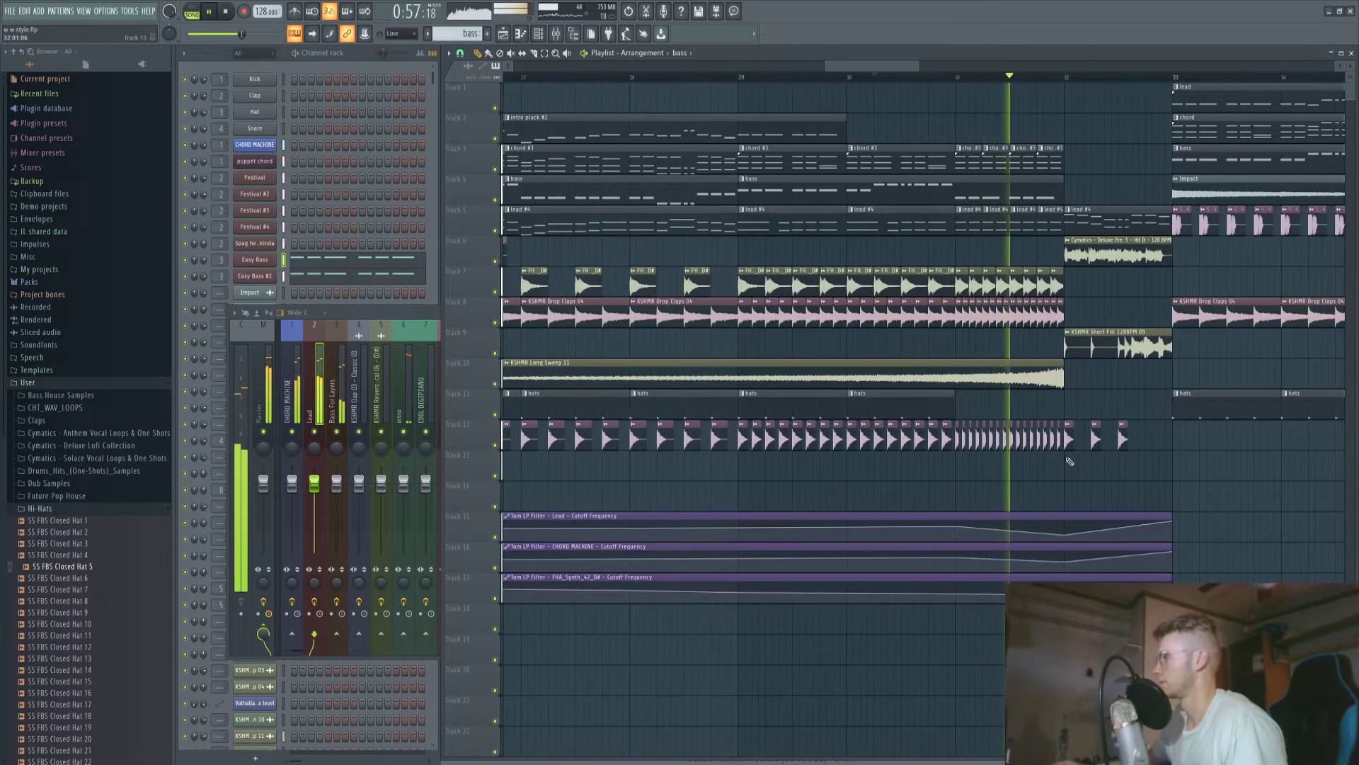
{"action": "scroll", "coordinate": [1062, 460], "scroll_direction": "down", "scroll_amount": 4}
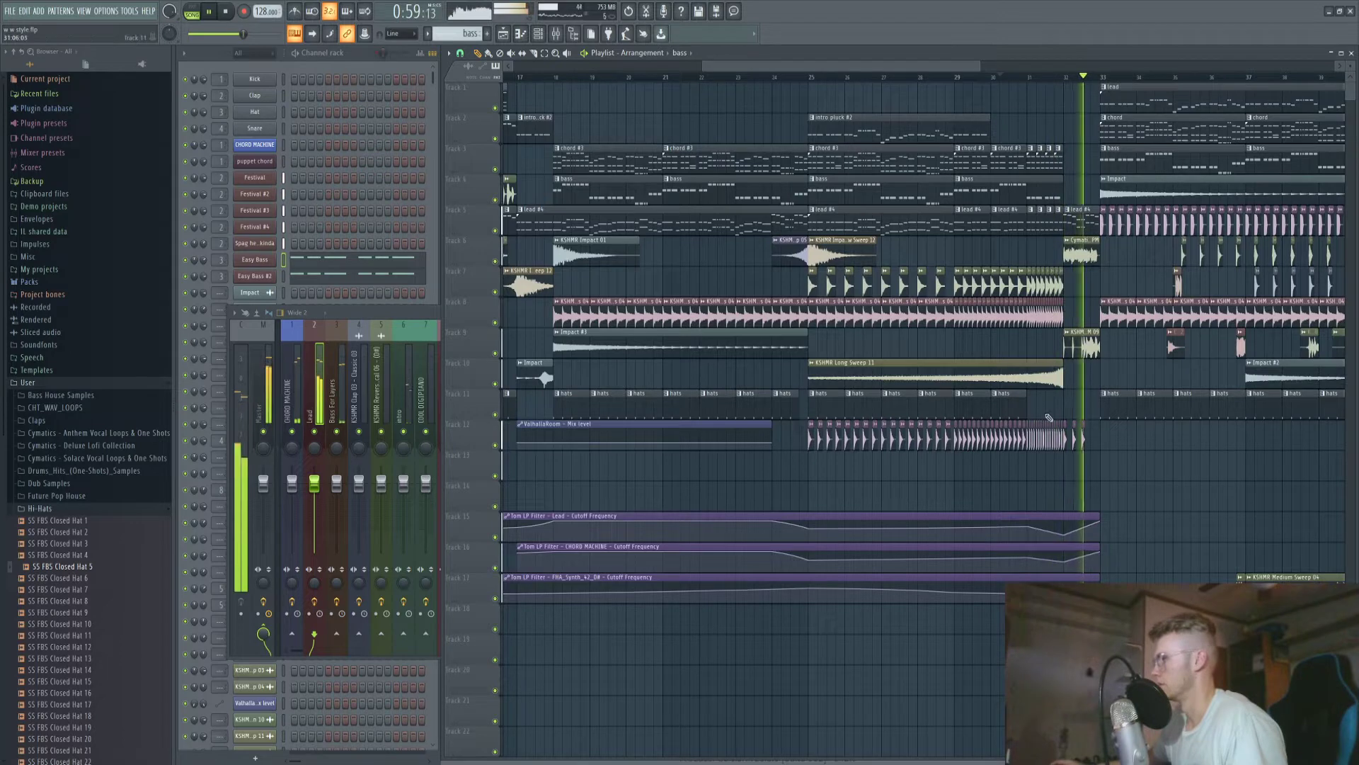
{"action": "key", "text": "space"}
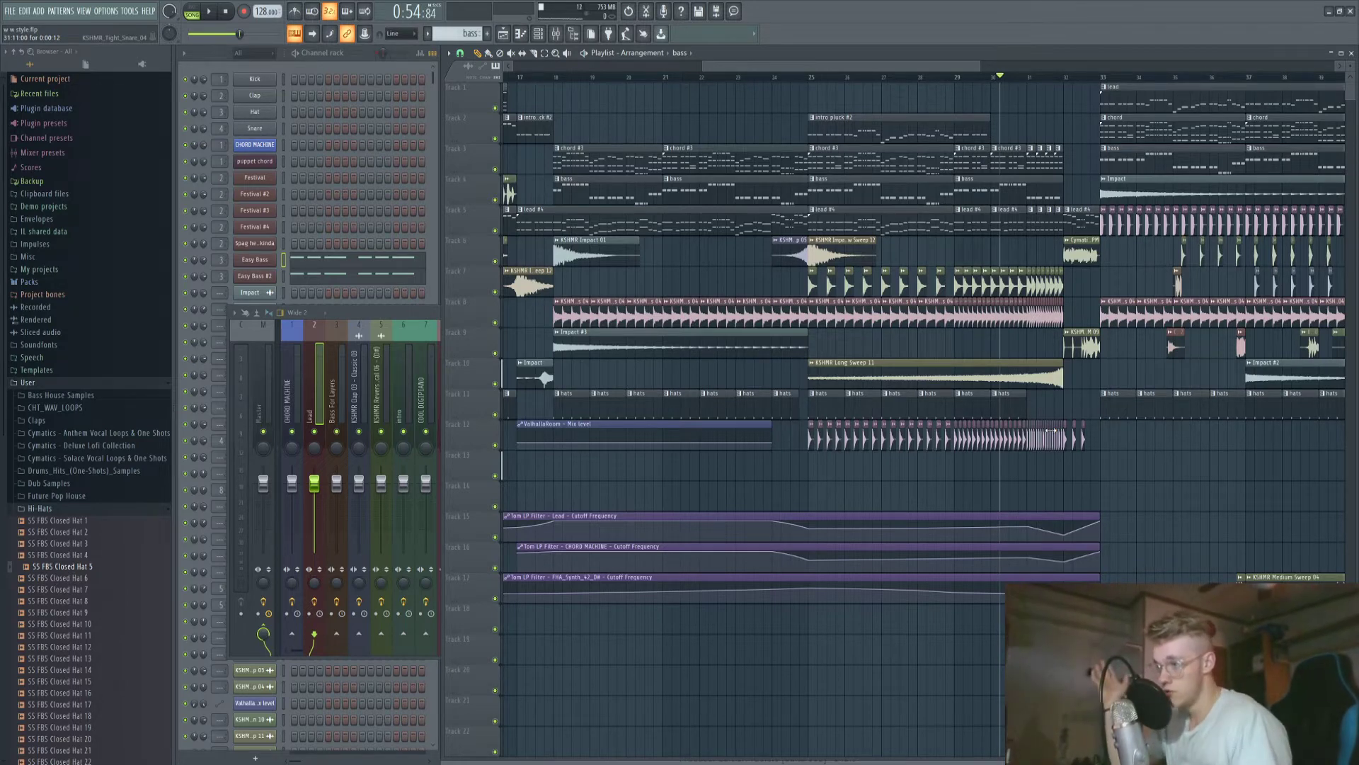
Widen the pitch knob range of the KSHMR_Tight_Snare_04 sample and create an automation clip for its channel pitch.
{"action": "scroll", "coordinate": [952, 420], "scroll_direction": "up", "scroll_amount": 2}
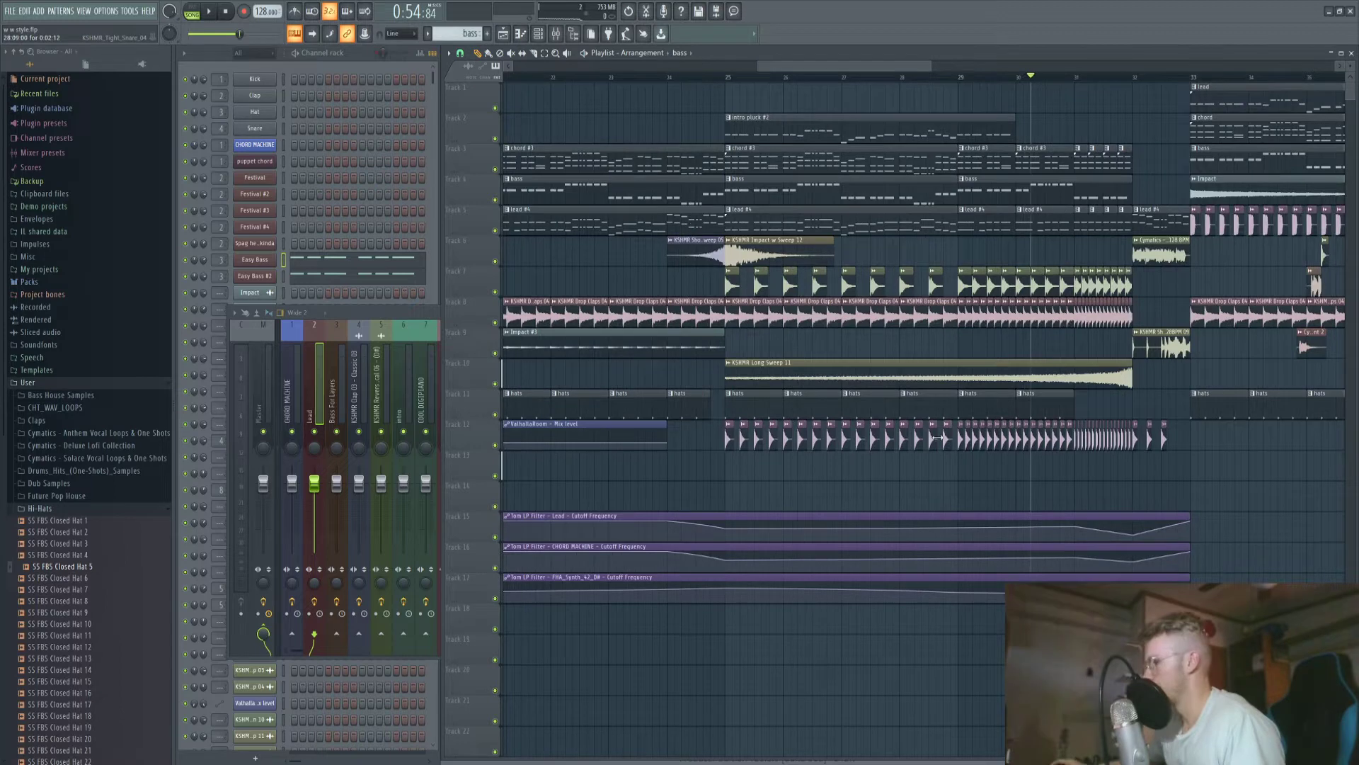
{"action": "double_click", "coordinate": [730, 439]}
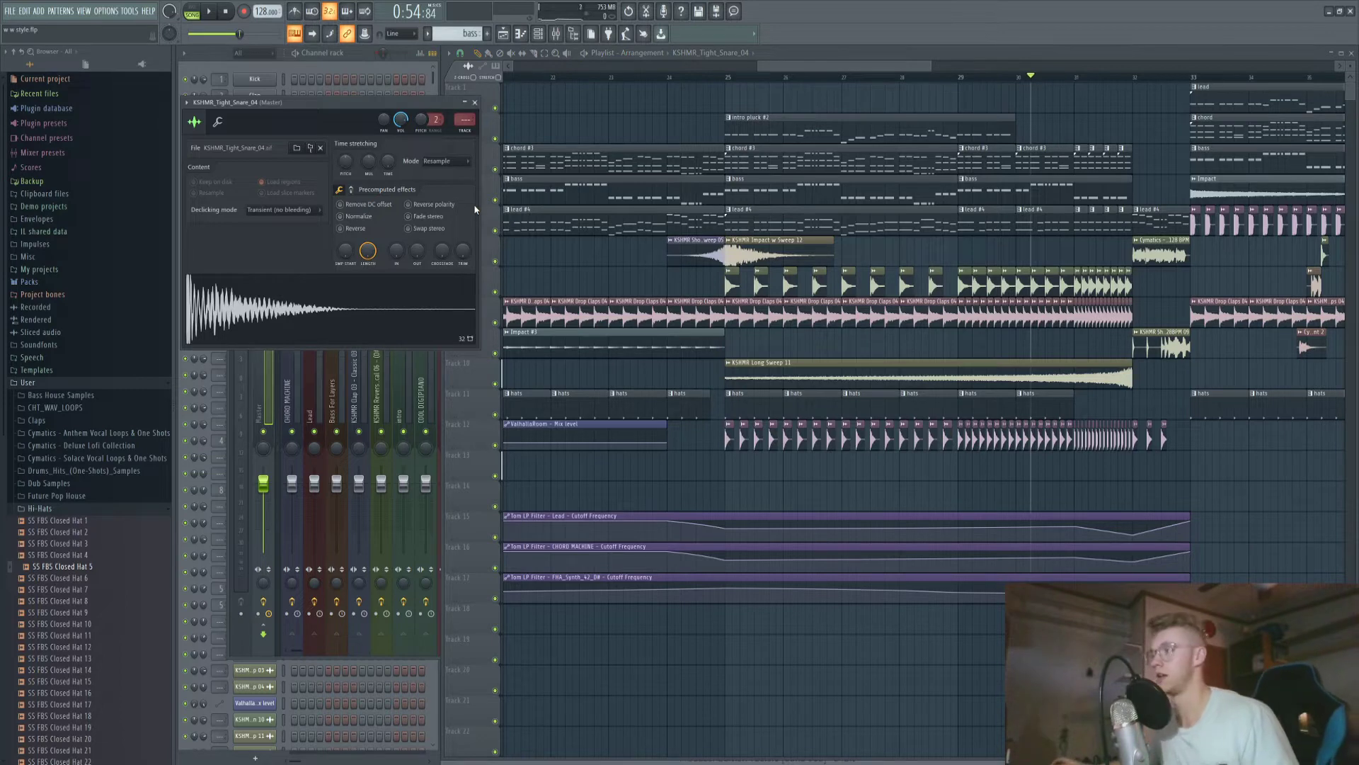
{"action": "right_click", "coordinate": [425, 125]}
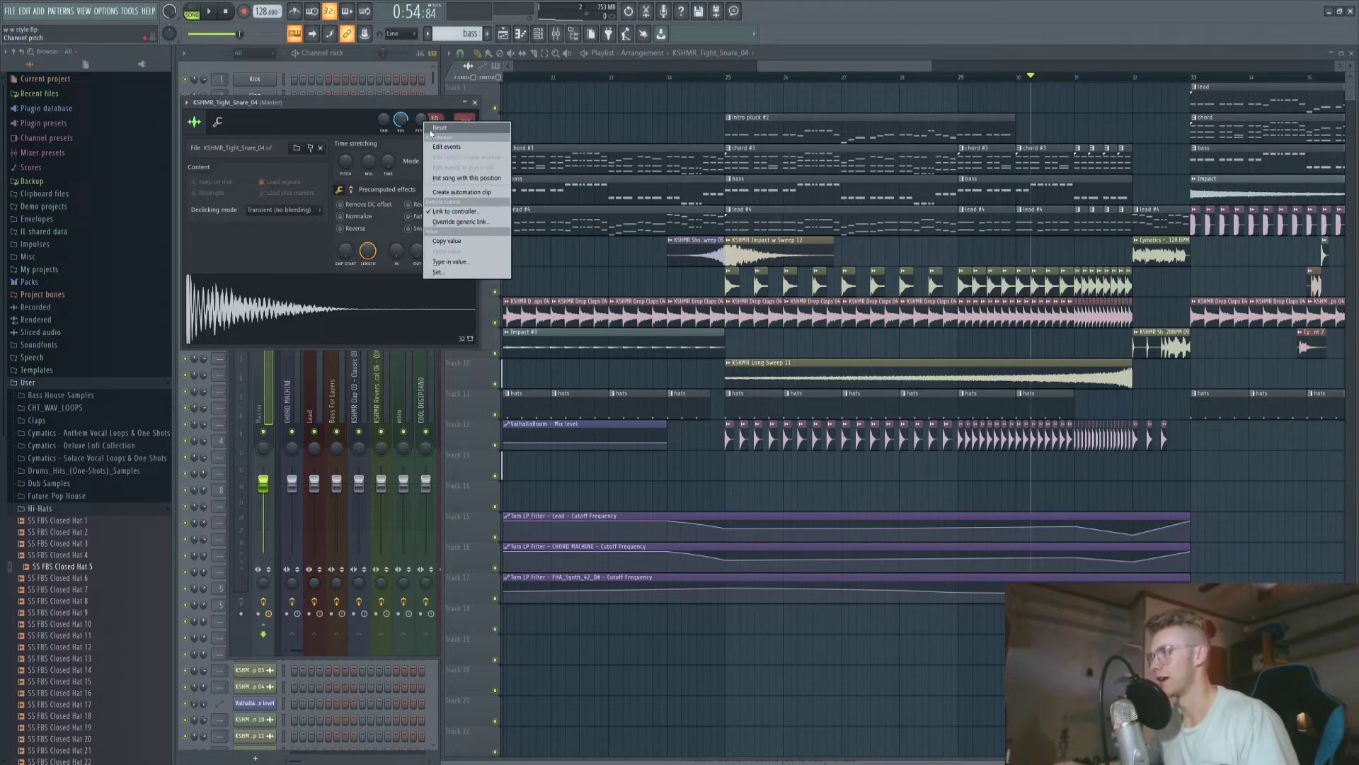
{"action": "left_click", "coordinate": [424, 108]}
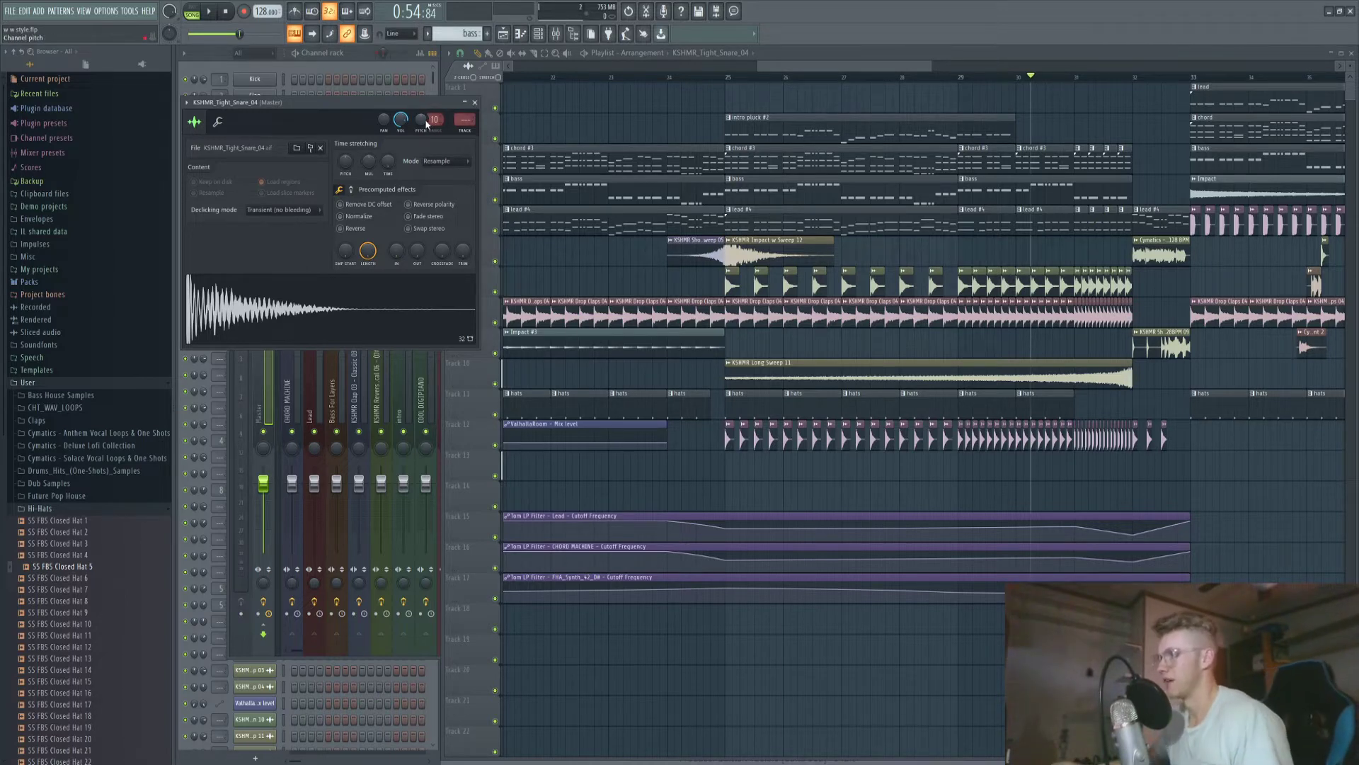
{"action": "scroll", "coordinate": [434, 119], "scroll_direction": "up", "scroll_amount": 1}
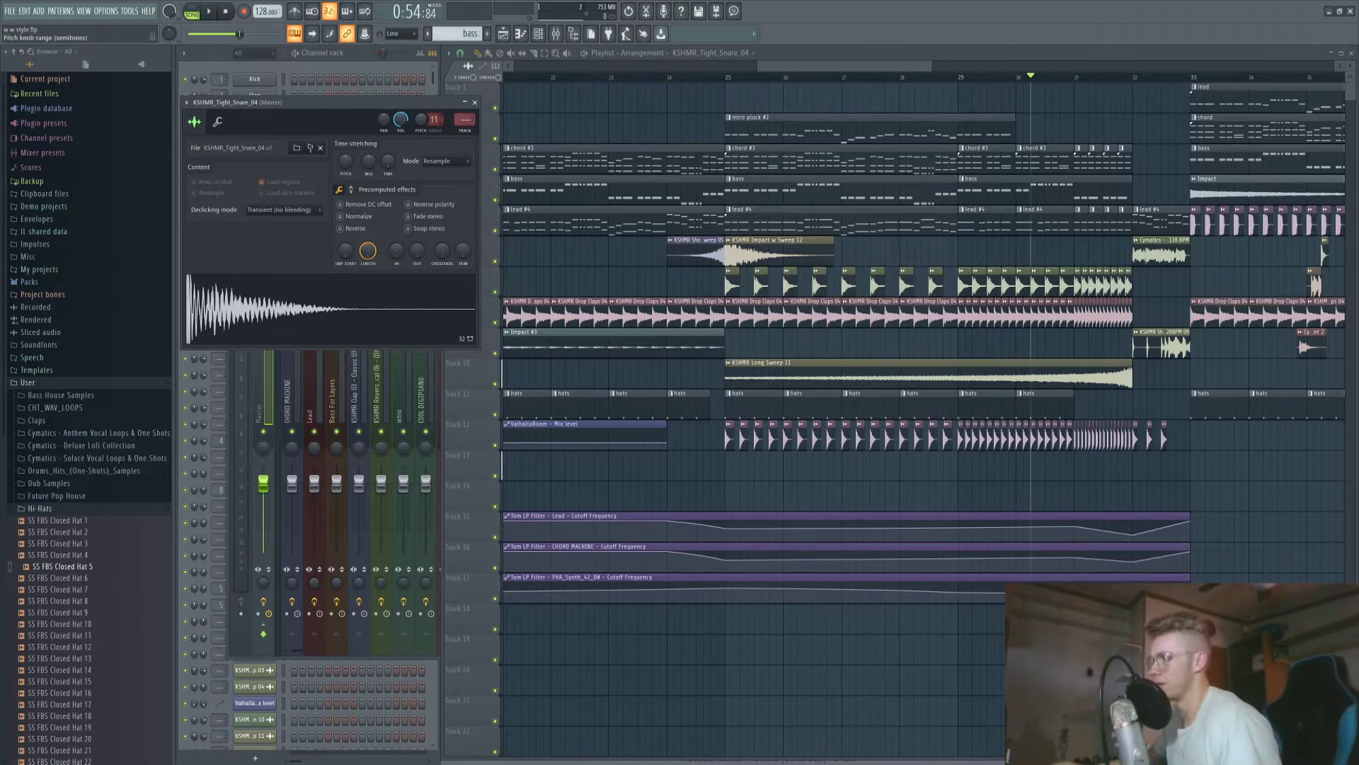
{"action": "right_click", "coordinate": [423, 126]}
{"action": "left_click", "coordinate": [453, 195]}
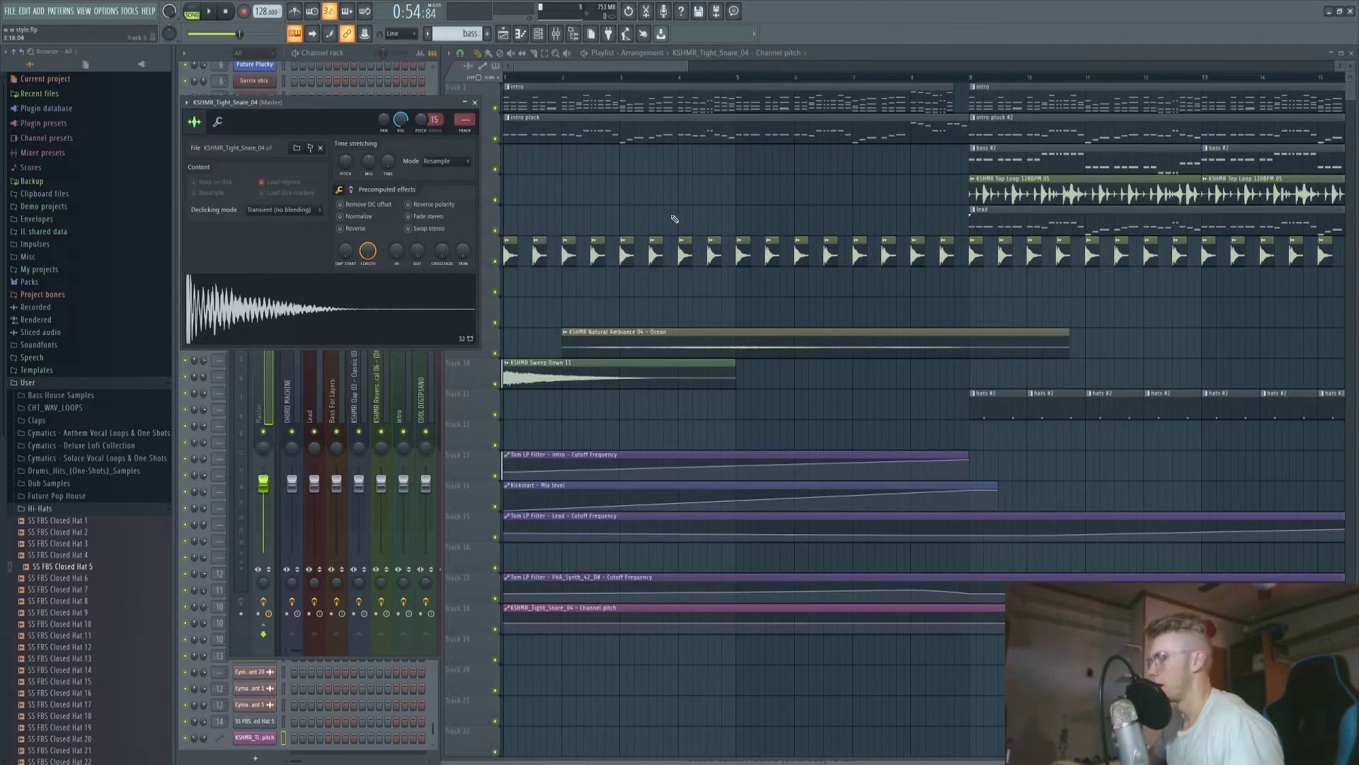
{"action": "left_click", "coordinate": [475, 102]}
Shape the snare's channel pitch automation with points at bars 25 and 33 so the pitch rises through the build-up.
{"action": "scroll", "coordinate": [646, 601], "scroll_direction": "down", "scroll_amount": 3}
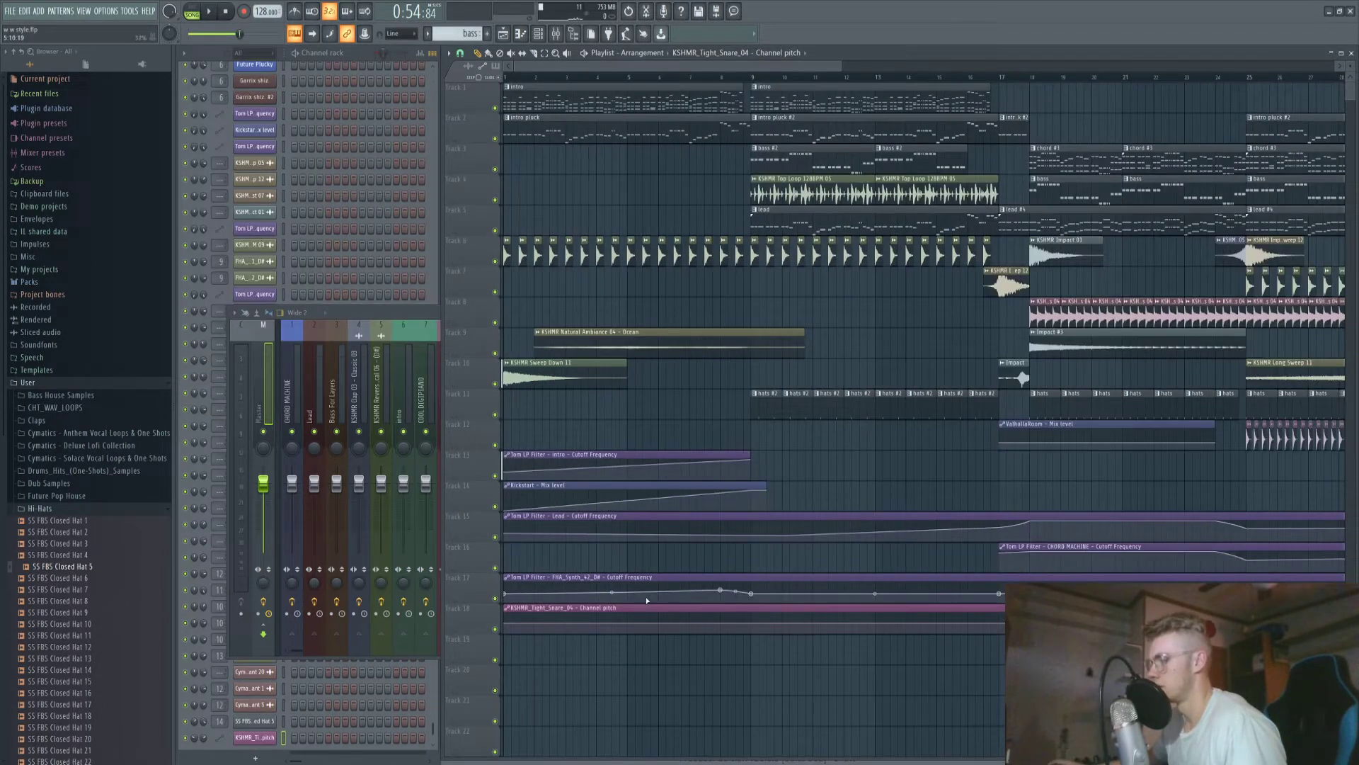
{"action": "scroll", "coordinate": [947, 594], "scroll_direction": "up", "scroll_amount": 6}
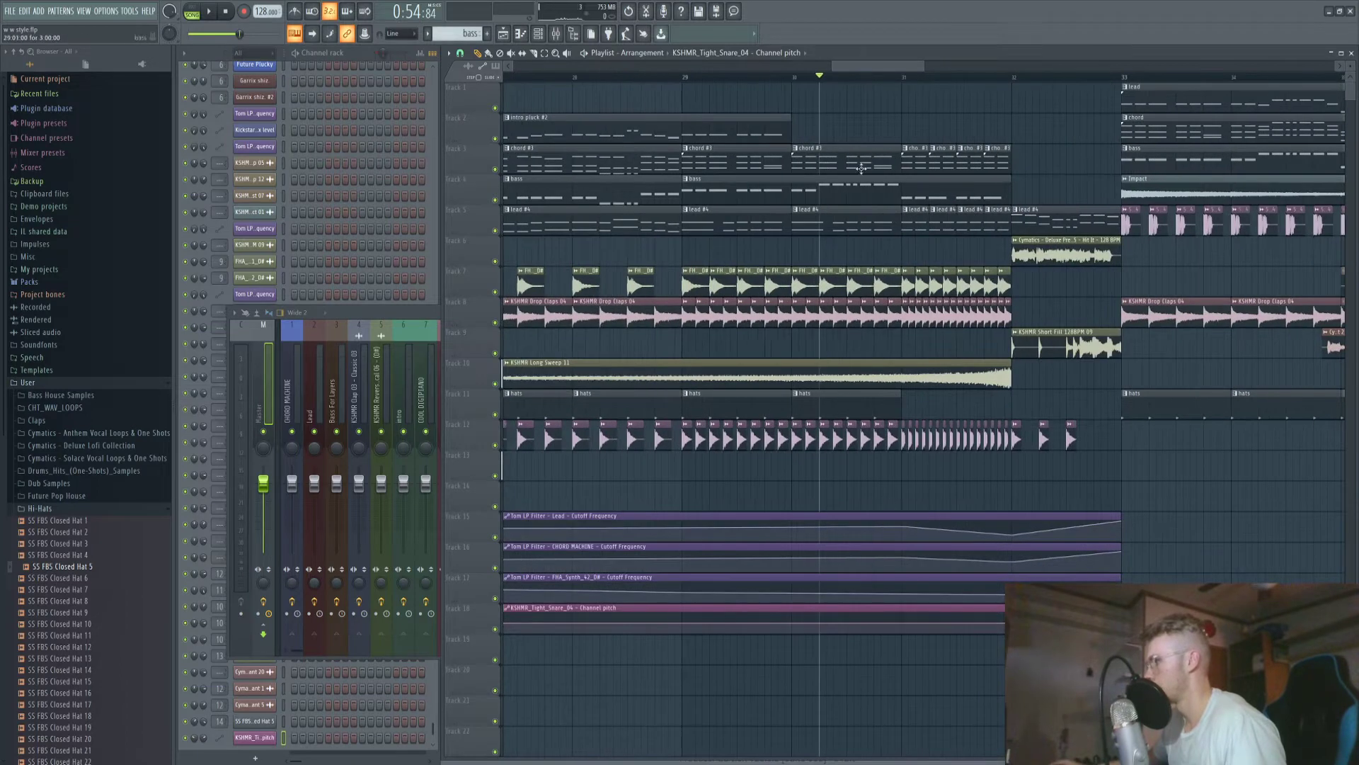
{"action": "left_click_drag", "start_coordinate": [834, 65], "coordinate": [778, 69]}
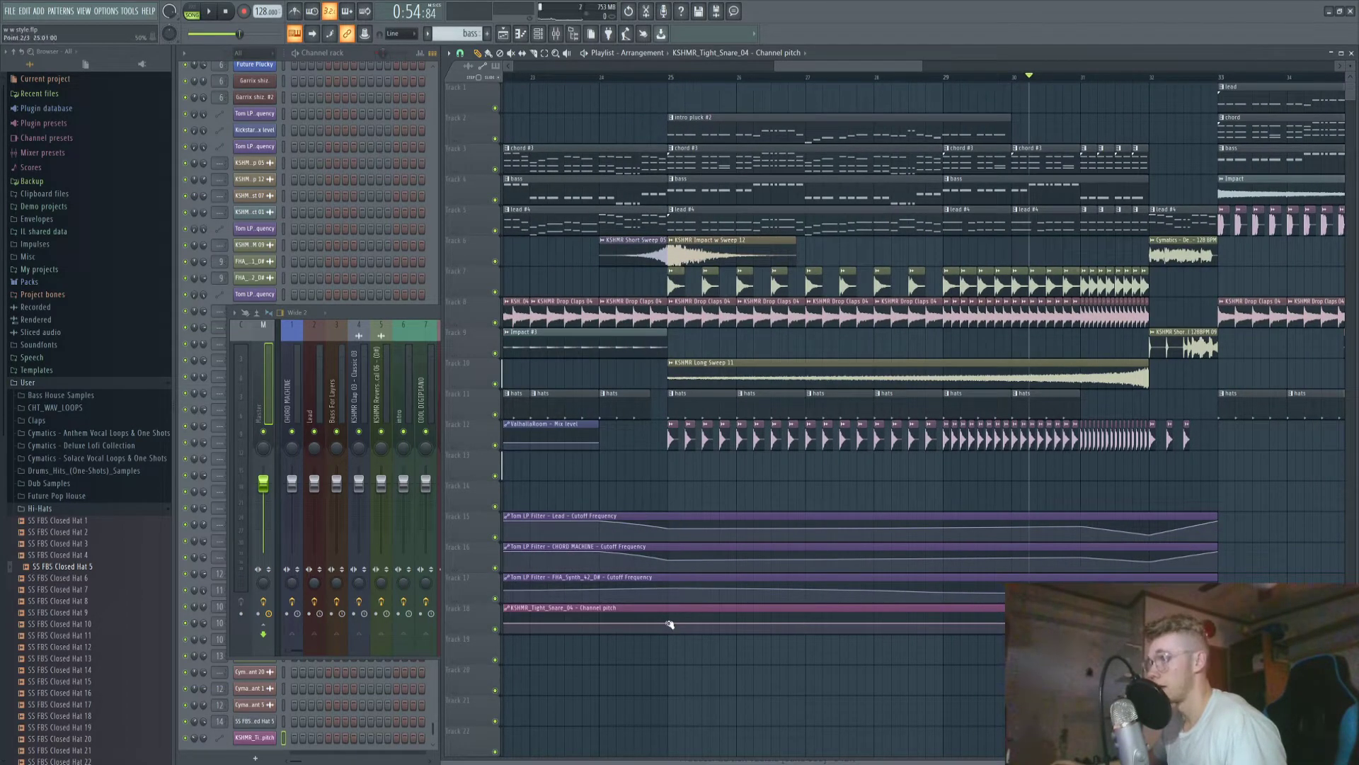
{"action": "right_click", "coordinate": [1218, 623]}
{"action": "left_click_drag", "start_coordinate": [1217, 623], "coordinate": [1218, 619]}
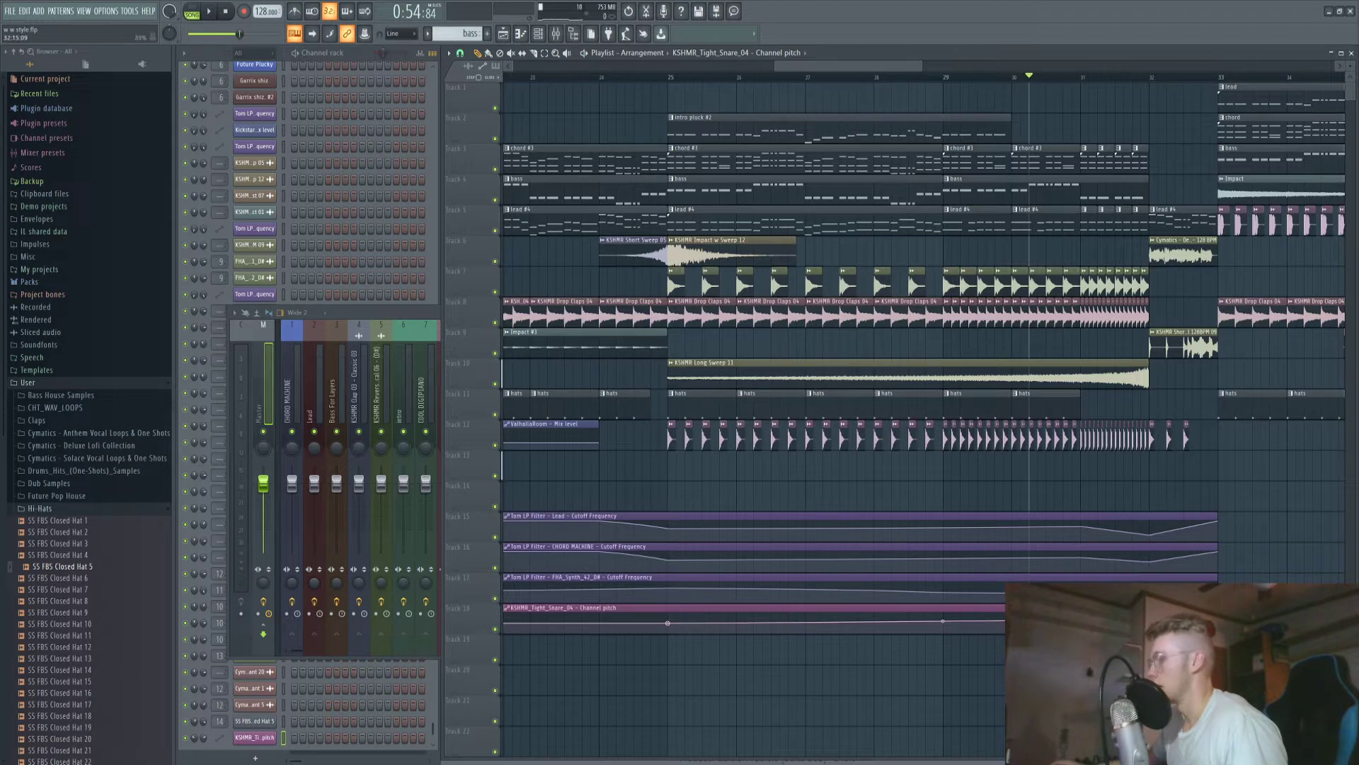
Audition the build-up snare clips from bar 25 and play the build-up's ending from bar 30 with the pitch automation.
{"action": "scroll", "coordinate": [817, 99], "scroll_direction": "down", "scroll_amount": 2}
{"action": "left_click", "coordinate": [817, 75]}
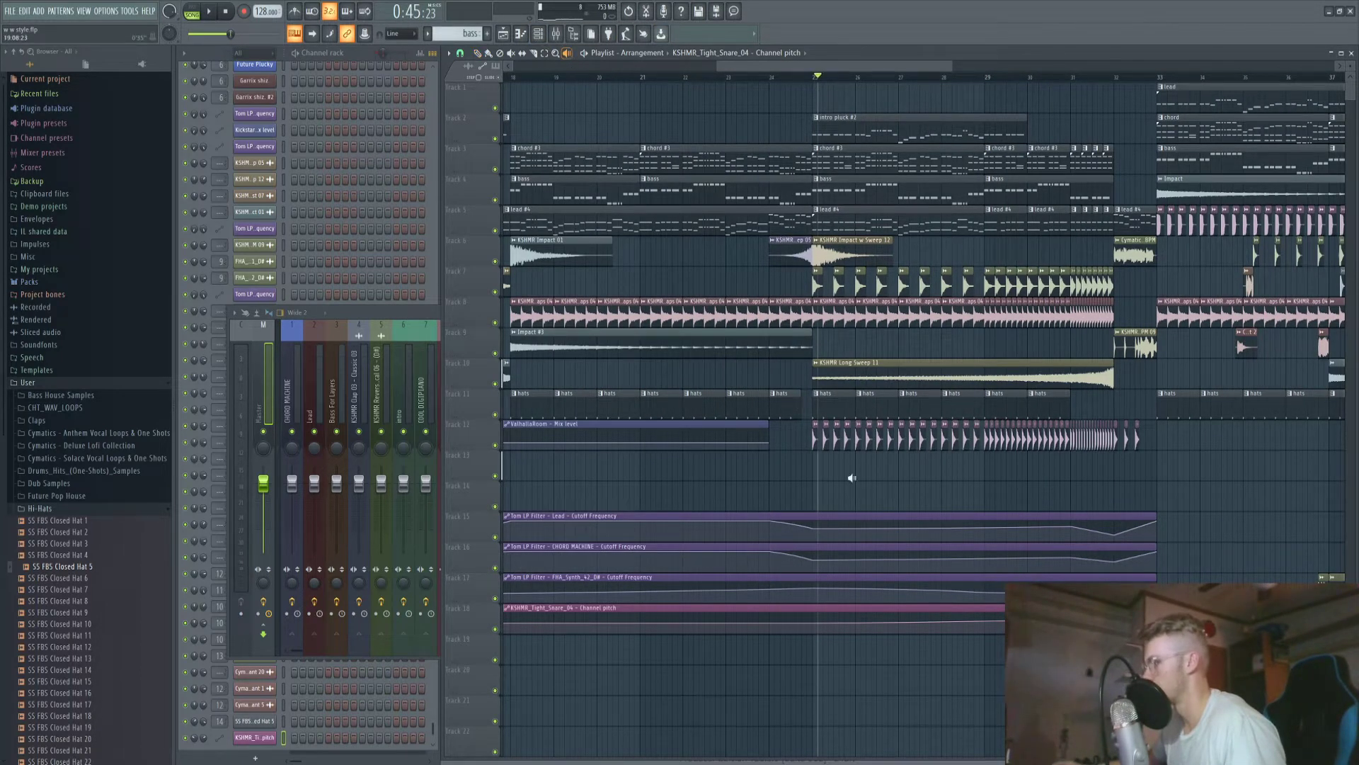
{"action": "left_click", "coordinate": [817, 446]}
{"action": "left_click", "coordinate": [1090, 441]}
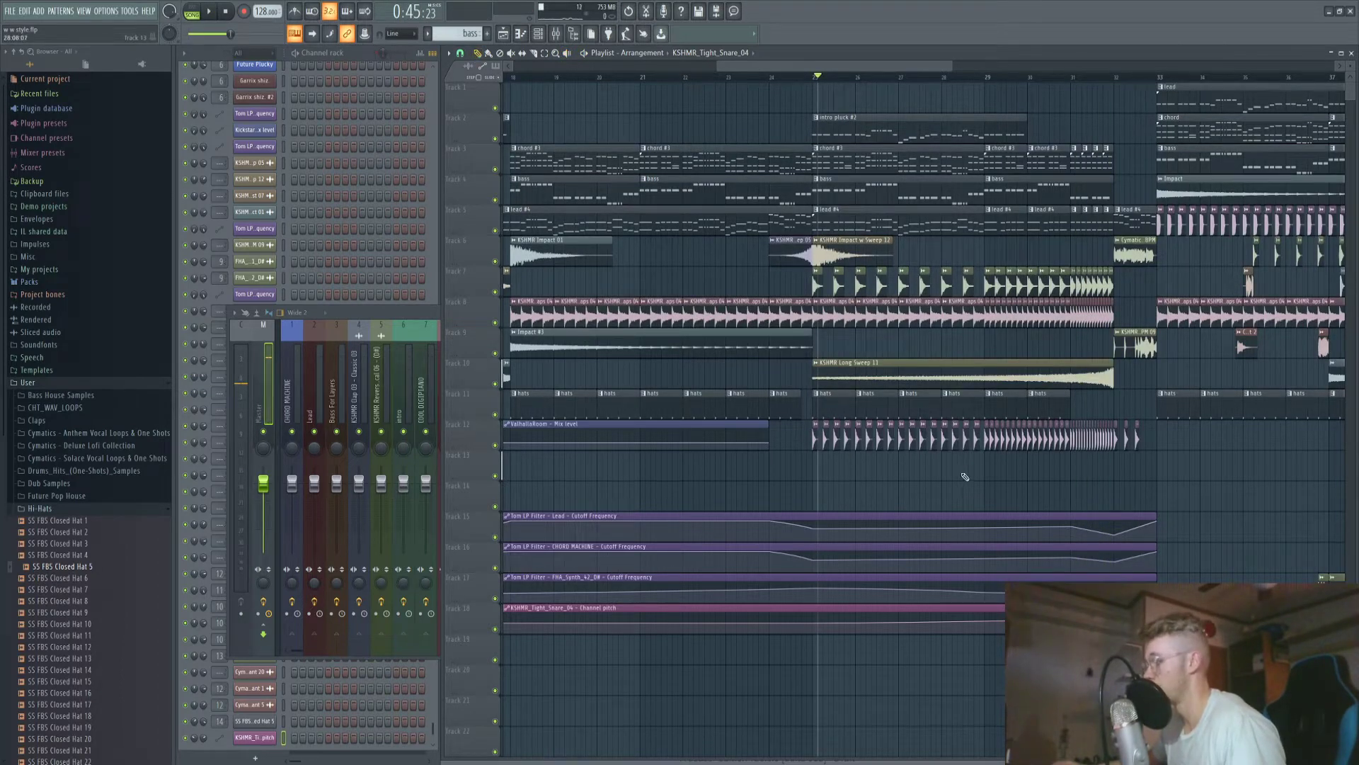
{"action": "key", "text": "space"}
{"action": "left_click", "coordinate": [1053, 75]}
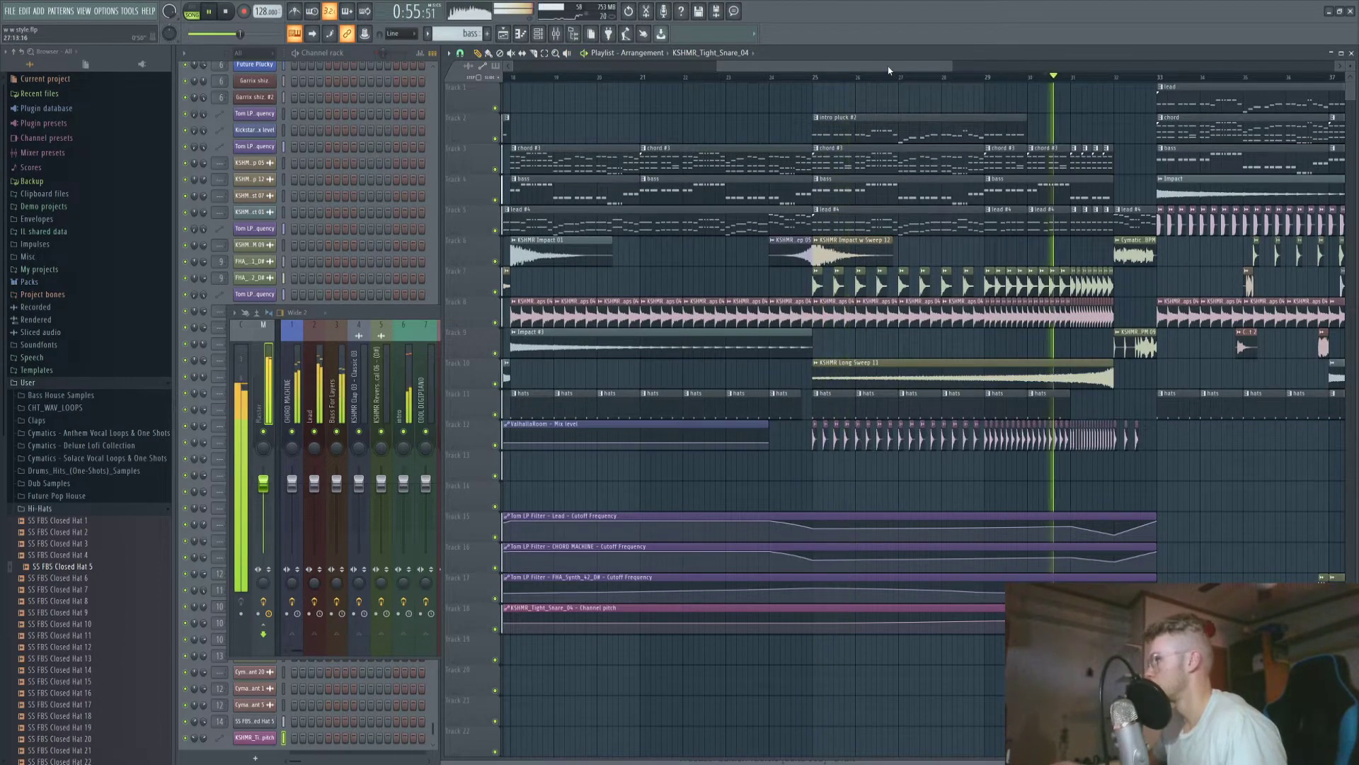
{"action": "scroll", "coordinate": [892, 71], "scroll_direction": "up", "scroll_amount": 3}
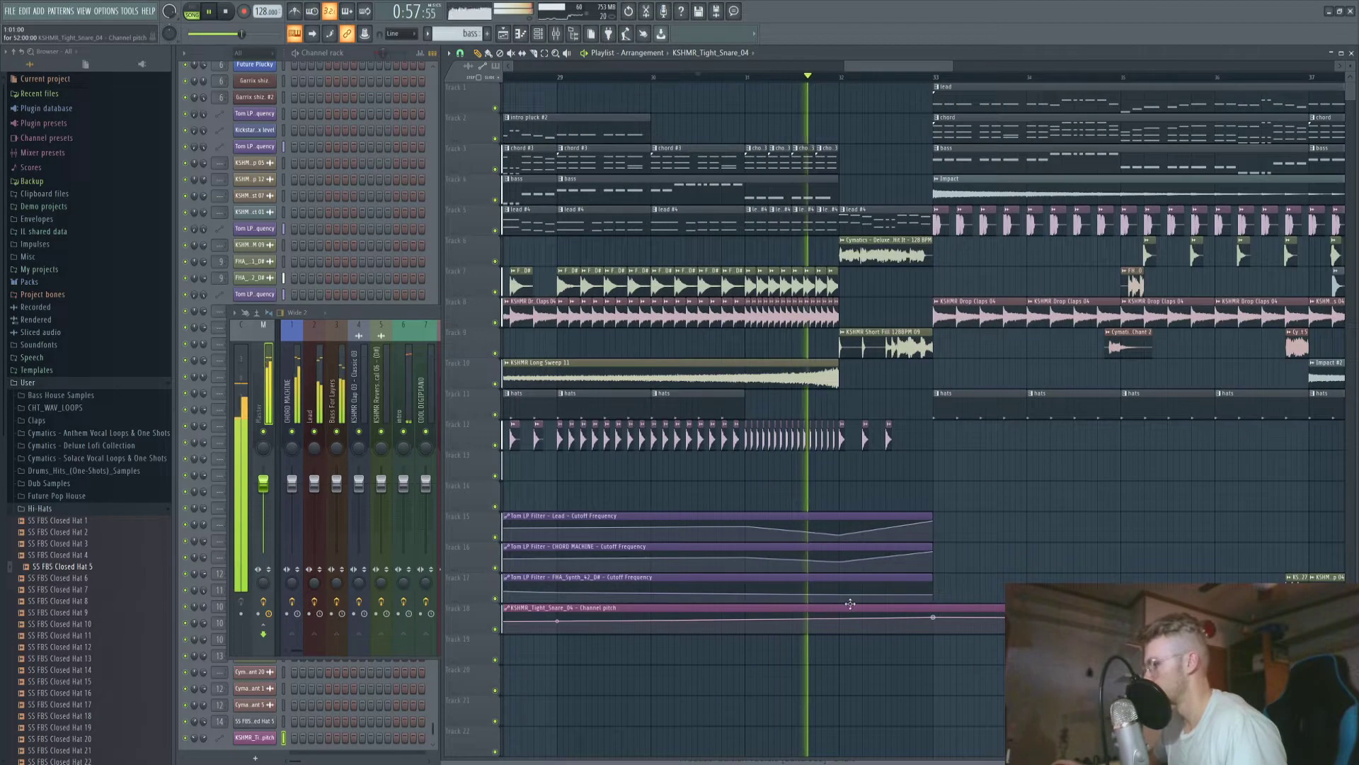
{"action": "key", "text": "space"}
Add a pitch drop at bar 32 in the snare automation and lower the bar 33 point to the same level.
{"action": "scroll", "coordinate": [852, 599], "scroll_direction": "up", "scroll_amount": 3}
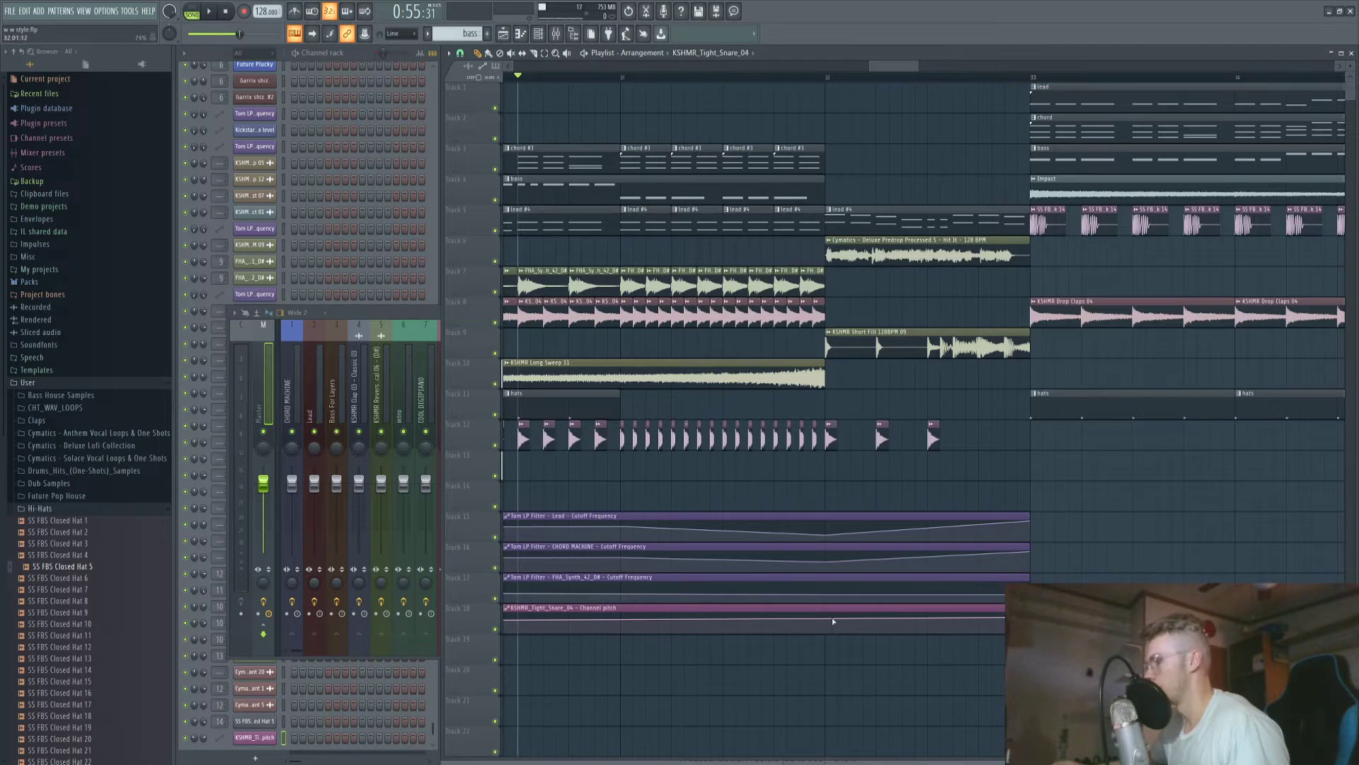
{"action": "scroll", "coordinate": [831, 617], "scroll_direction": "down", "scroll_amount": 2}
{"action": "right_click", "coordinate": [942, 619]}
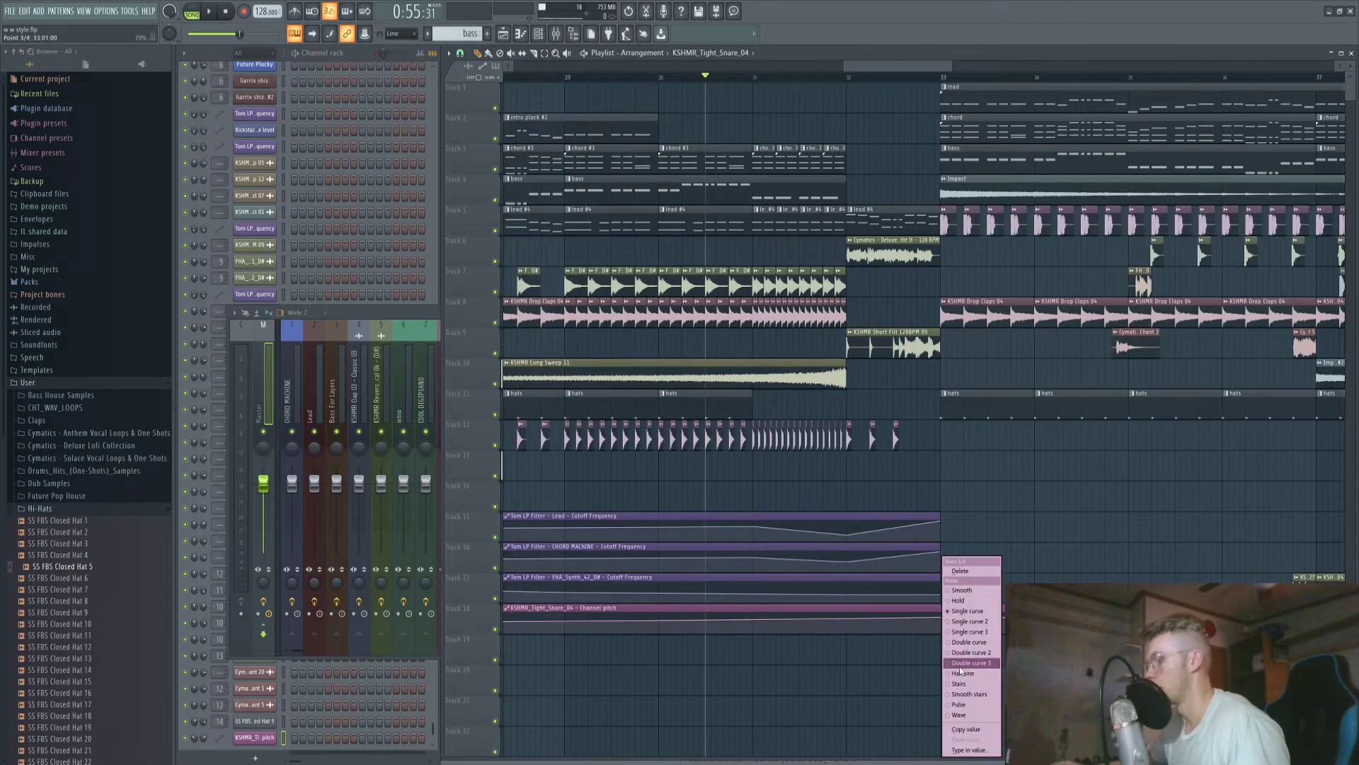
{"action": "left_click", "coordinate": [847, 620]}
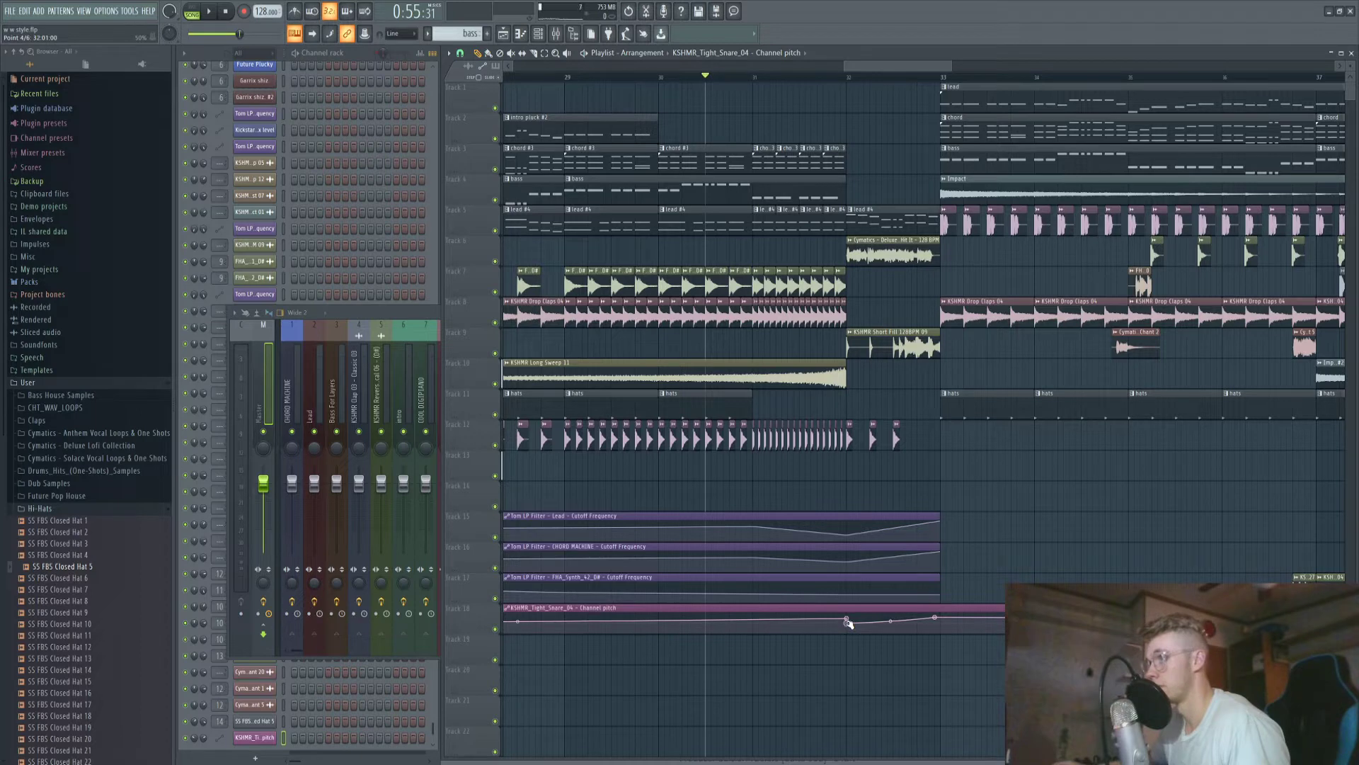
{"action": "left_click_drag", "start_coordinate": [937, 620], "coordinate": [941, 622]}
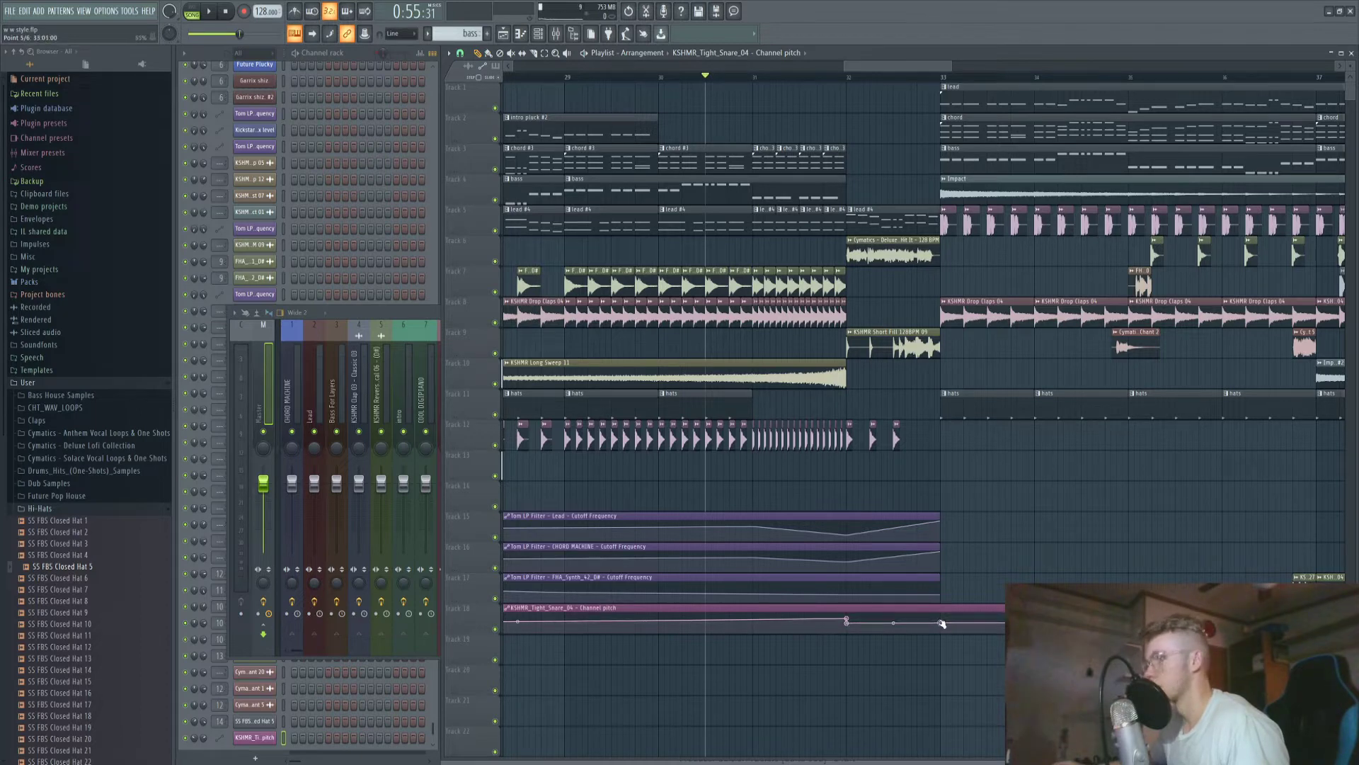
Trim the snare pitch automation clip so it ends halfway through bar 32.
{"action": "scroll", "coordinate": [942, 623], "scroll_direction": "down", "scroll_amount": 2}
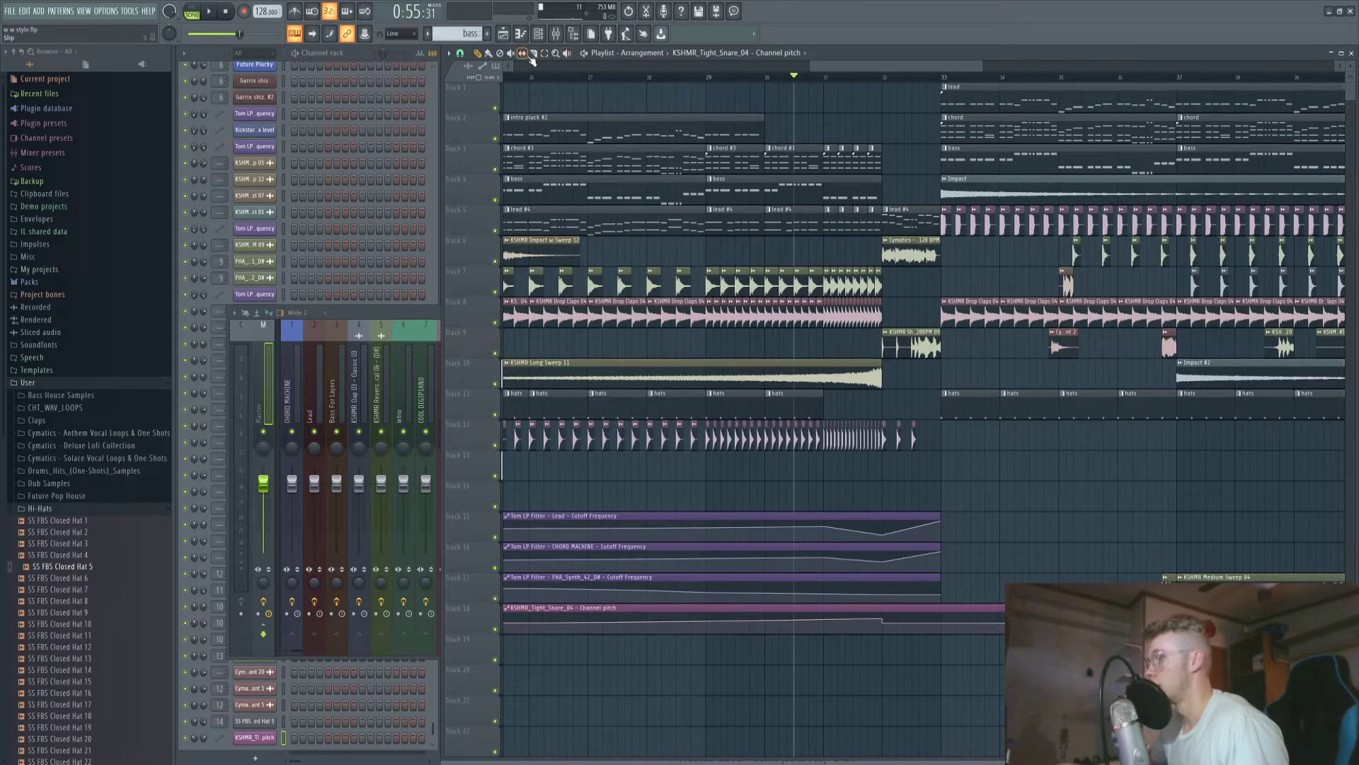
{"action": "scroll", "coordinate": [903, 628], "scroll_direction": "up", "scroll_amount": 2}
{"action": "left_click_drag", "start_coordinate": [904, 633], "coordinate": [898, 641]}
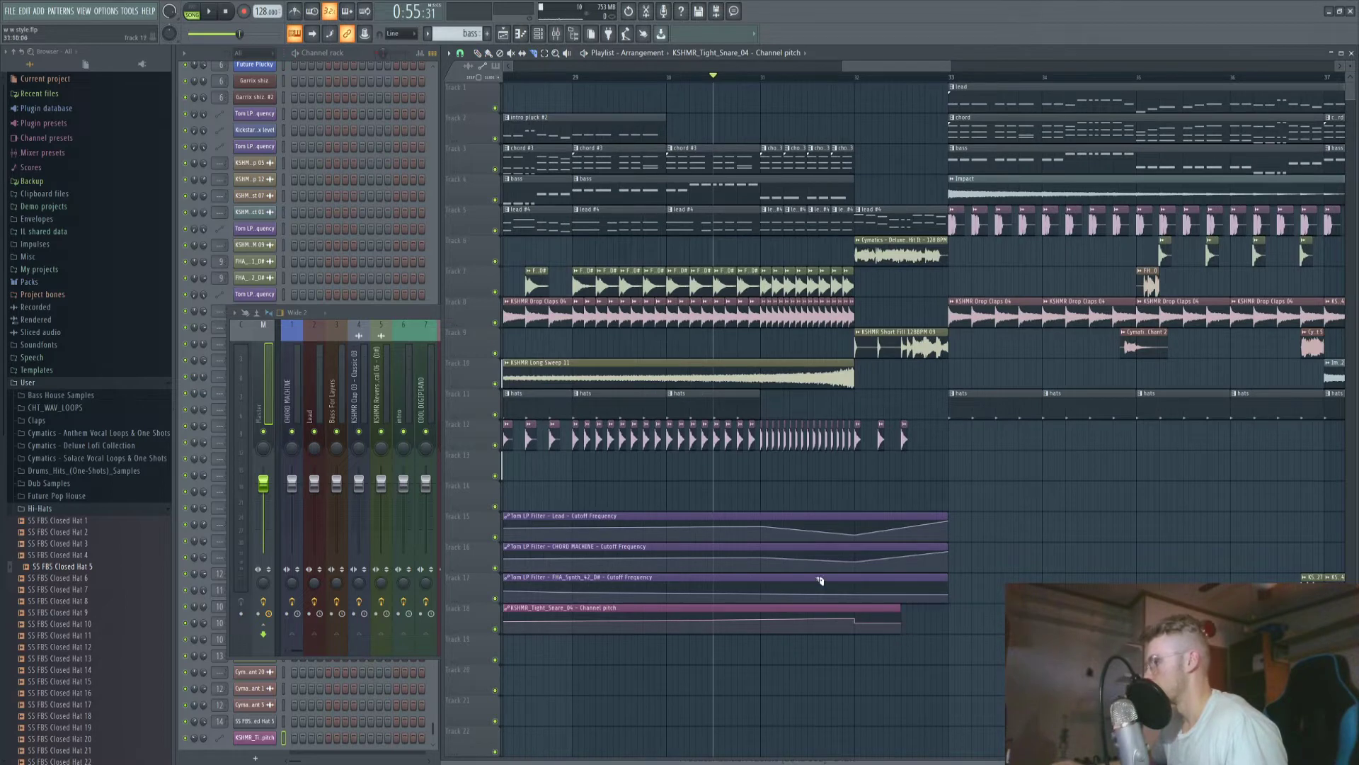
Play the transition from the end of bar 31 into the bar 33 drop.
{"action": "scroll", "coordinate": [767, 258], "scroll_direction": "down", "scroll_amount": 1}
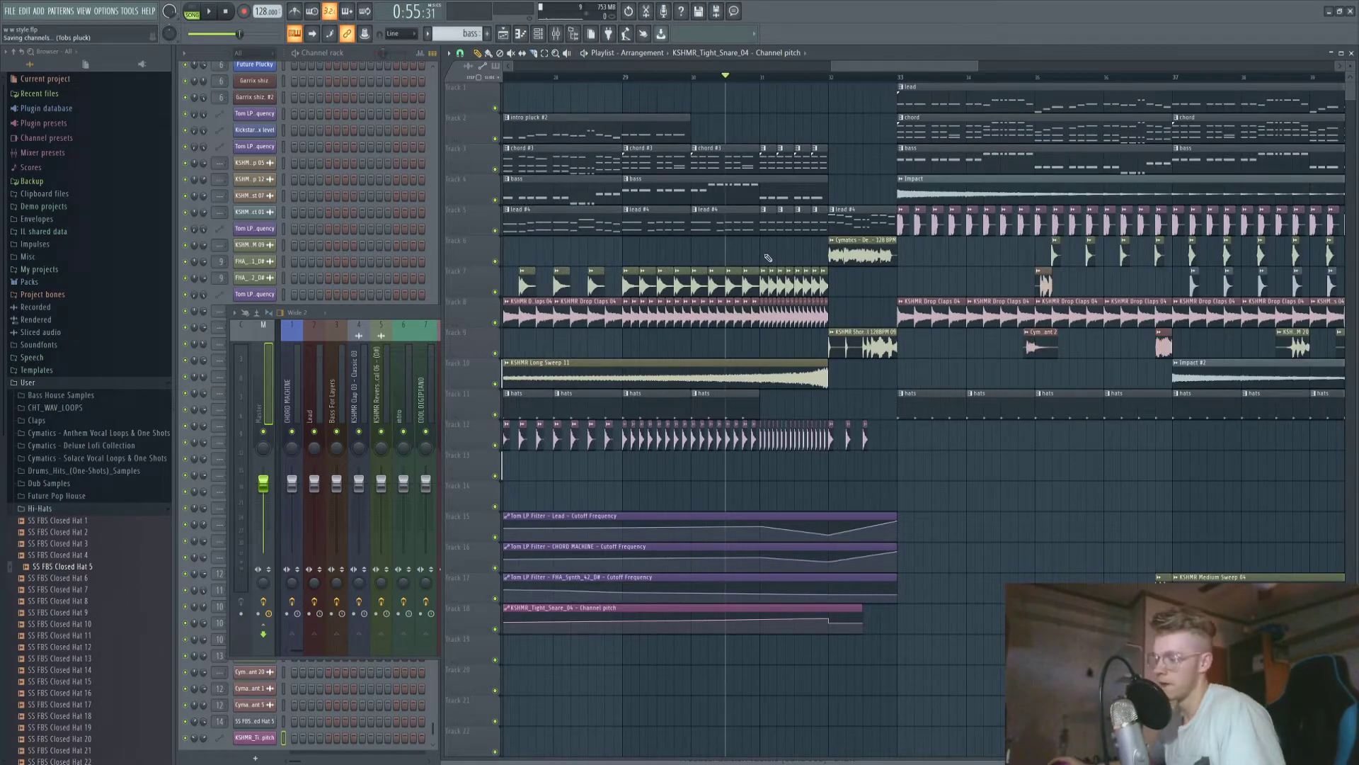
{"action": "left_click", "coordinate": [821, 77]}
{"action": "key", "text": "space"}
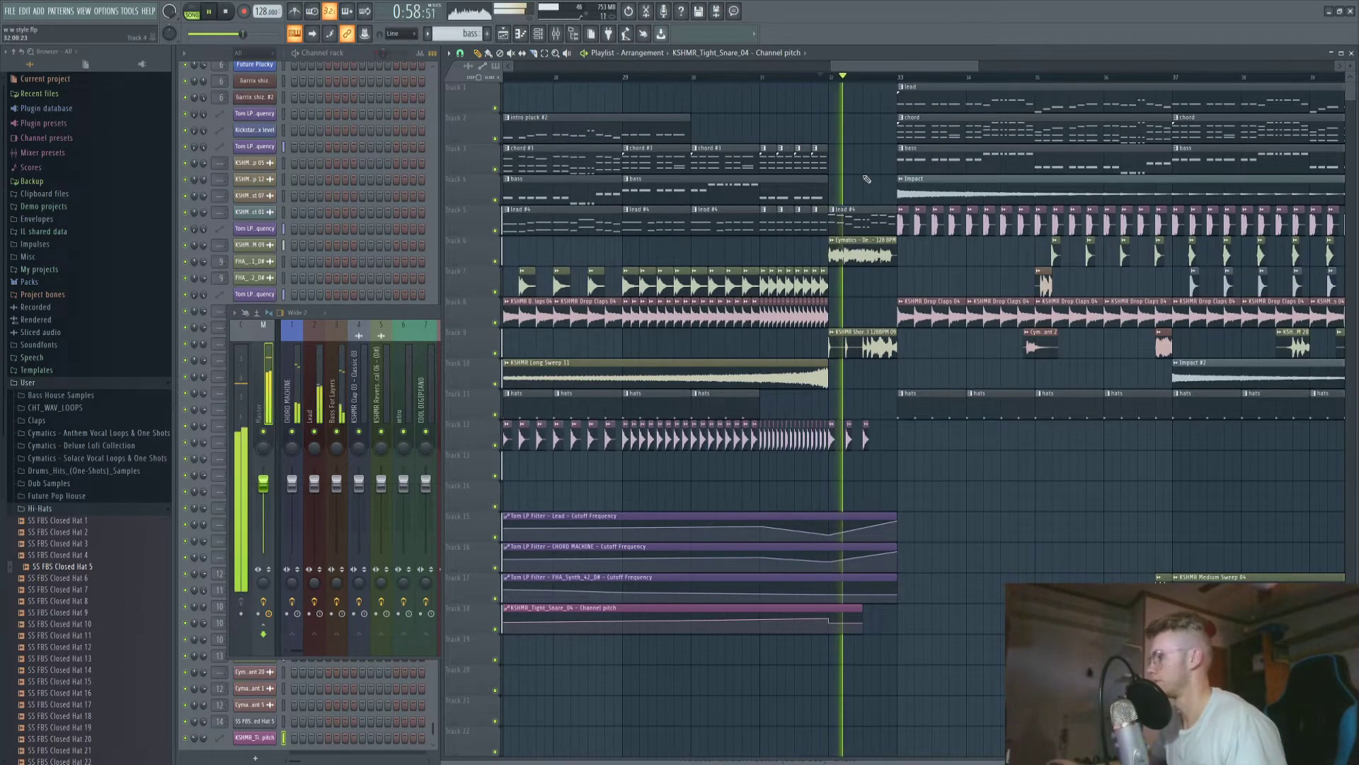
{"action": "scroll", "coordinate": [899, 74], "scroll_direction": "down", "scroll_amount": 3}
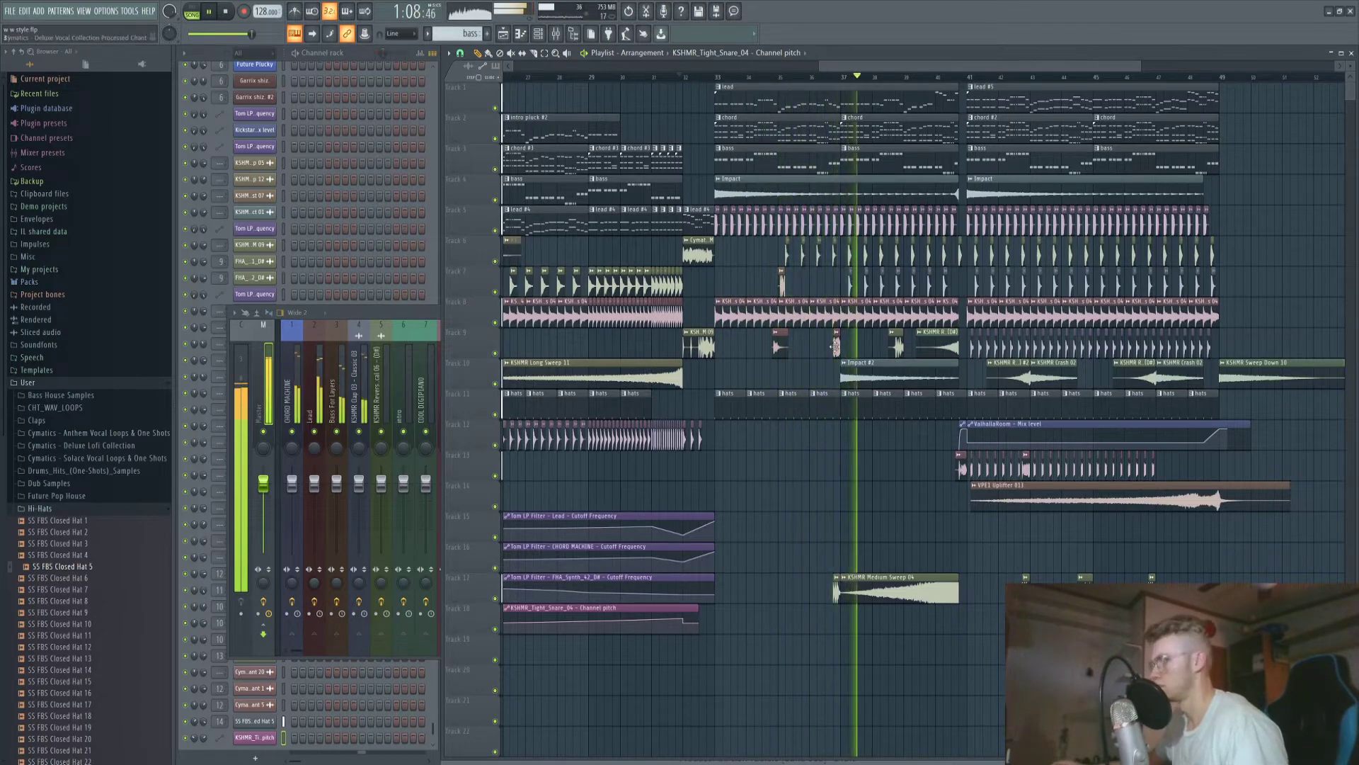
View the sample settings of the Cymatics Processed Chant 5 clip during the drop, and stop playback.
{"action": "left_click", "coordinate": [782, 270]}
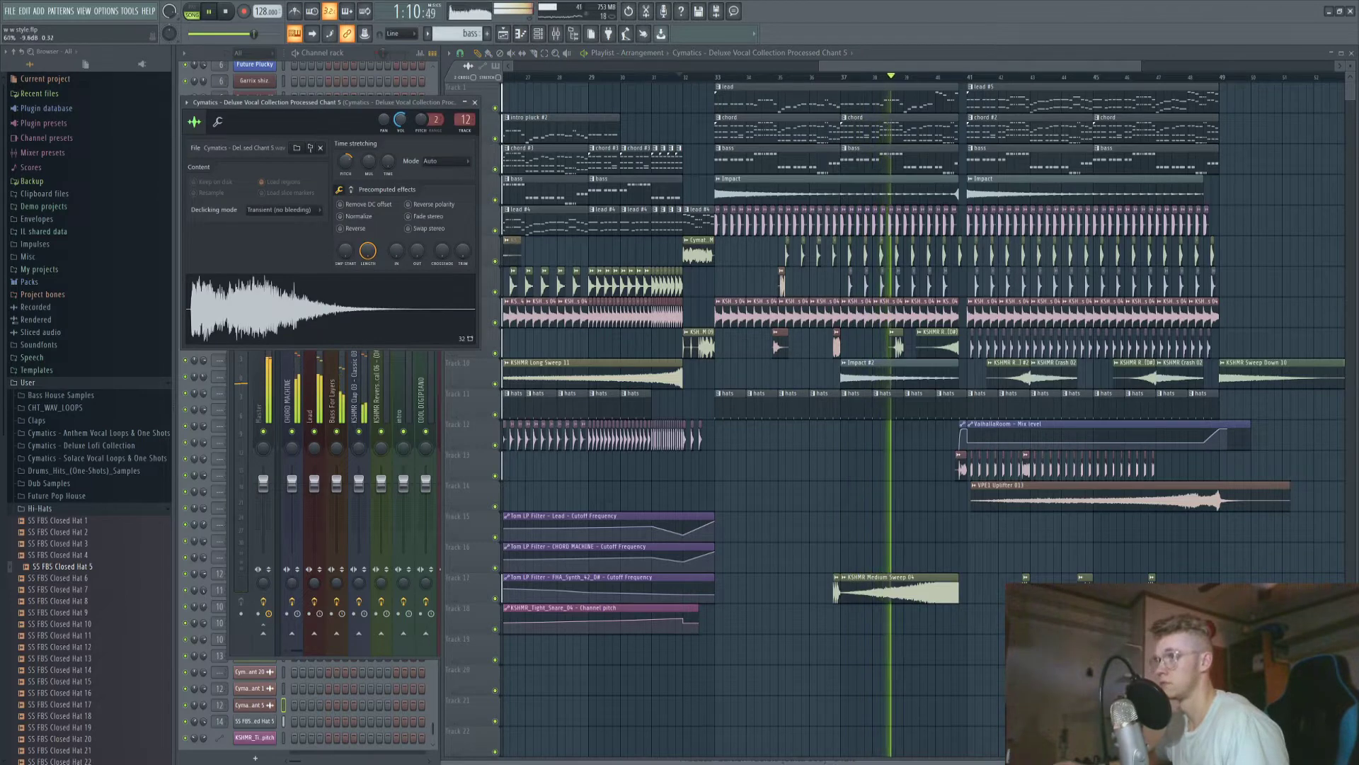
{"action": "key", "text": "Escape"}
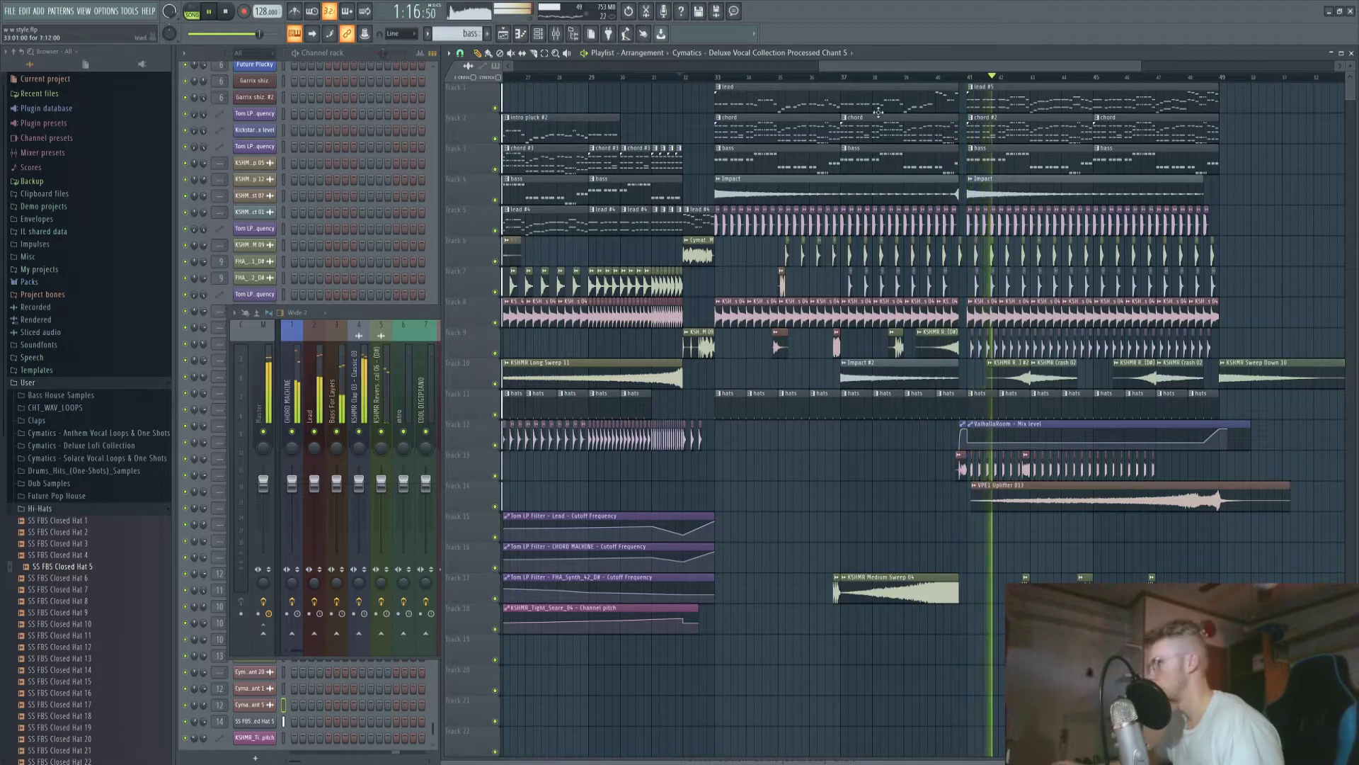
{"action": "scroll", "coordinate": [813, 215], "scroll_direction": "up", "scroll_amount": 2}
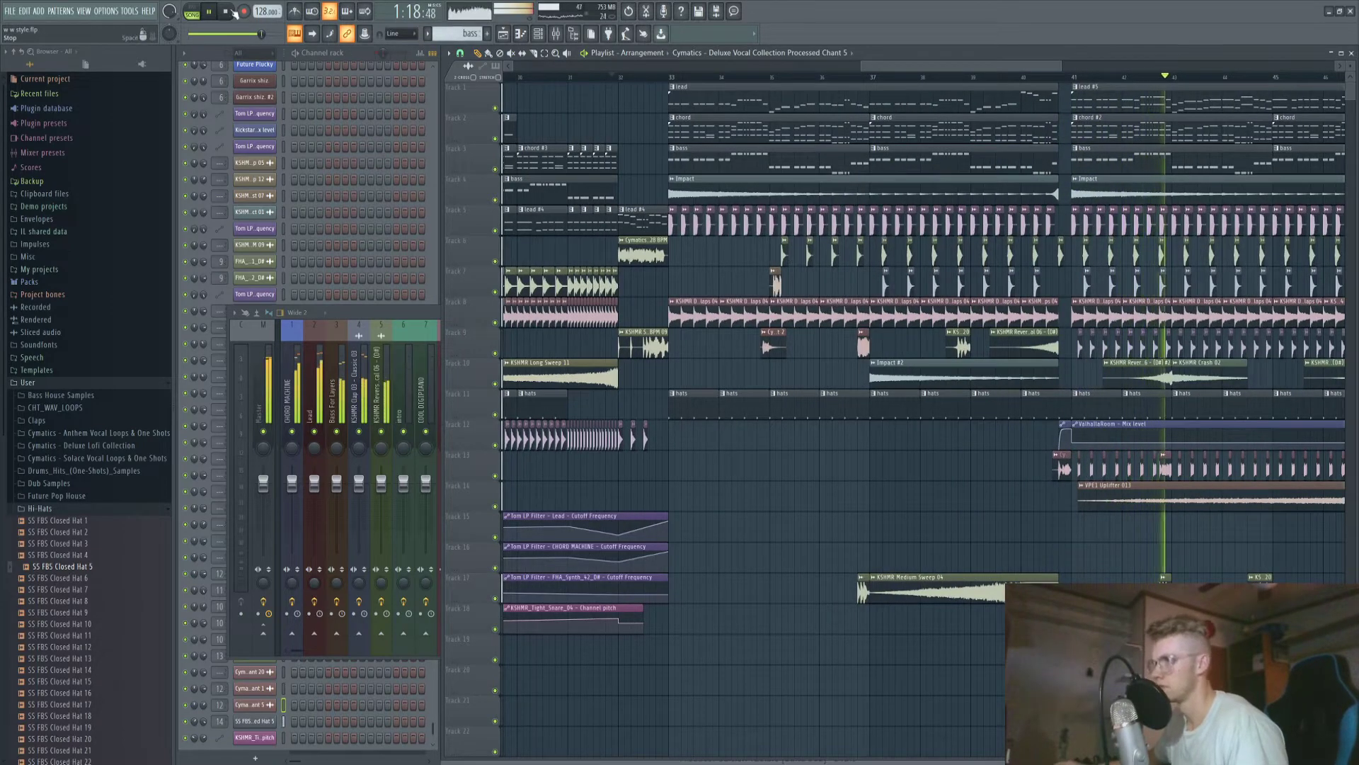
{"action": "key", "text": "space"}
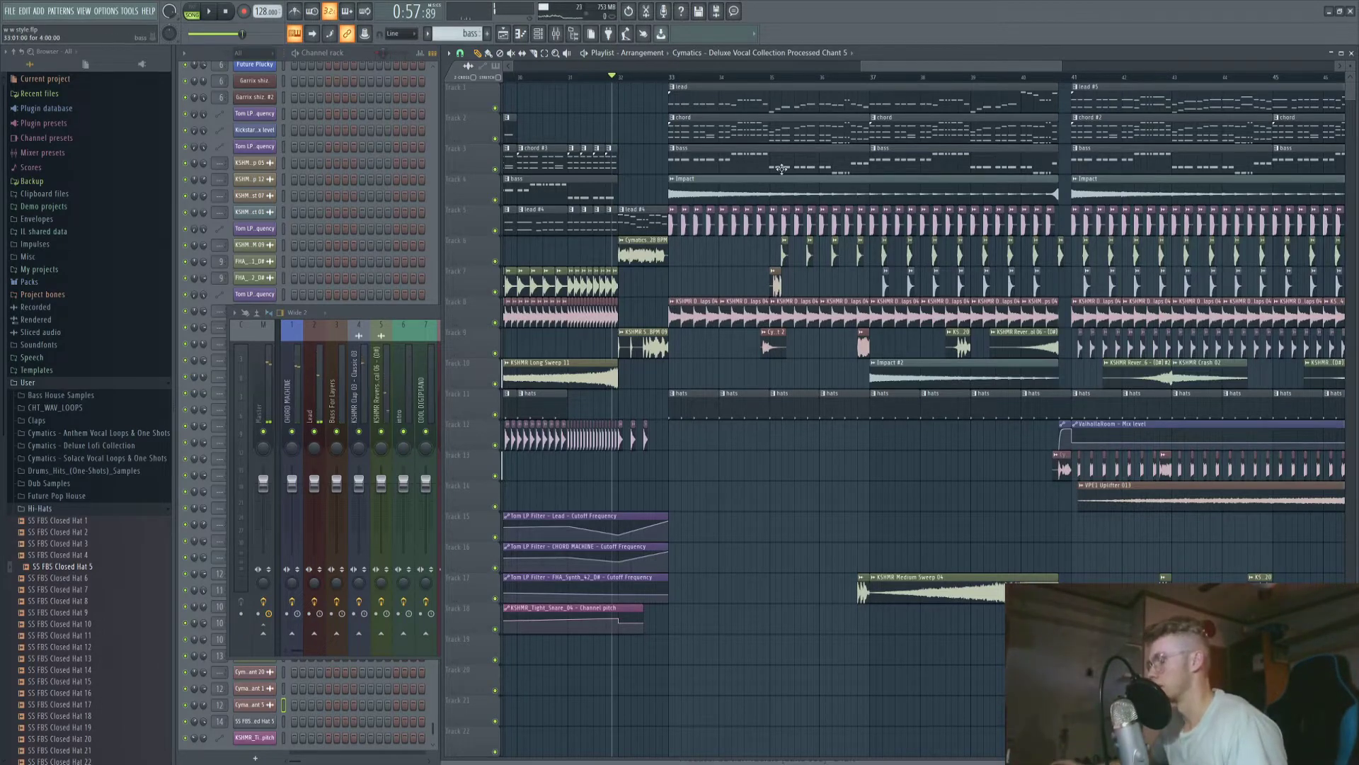
Examine the drop's fills around bar 35, auditioning the FHA_127_Percussion_Loop_10 and Cymatics Processed Chant 2 clips on their own.
{"action": "scroll", "coordinate": [782, 168], "scroll_direction": "up", "scroll_amount": 5, "text": "ctrl"}
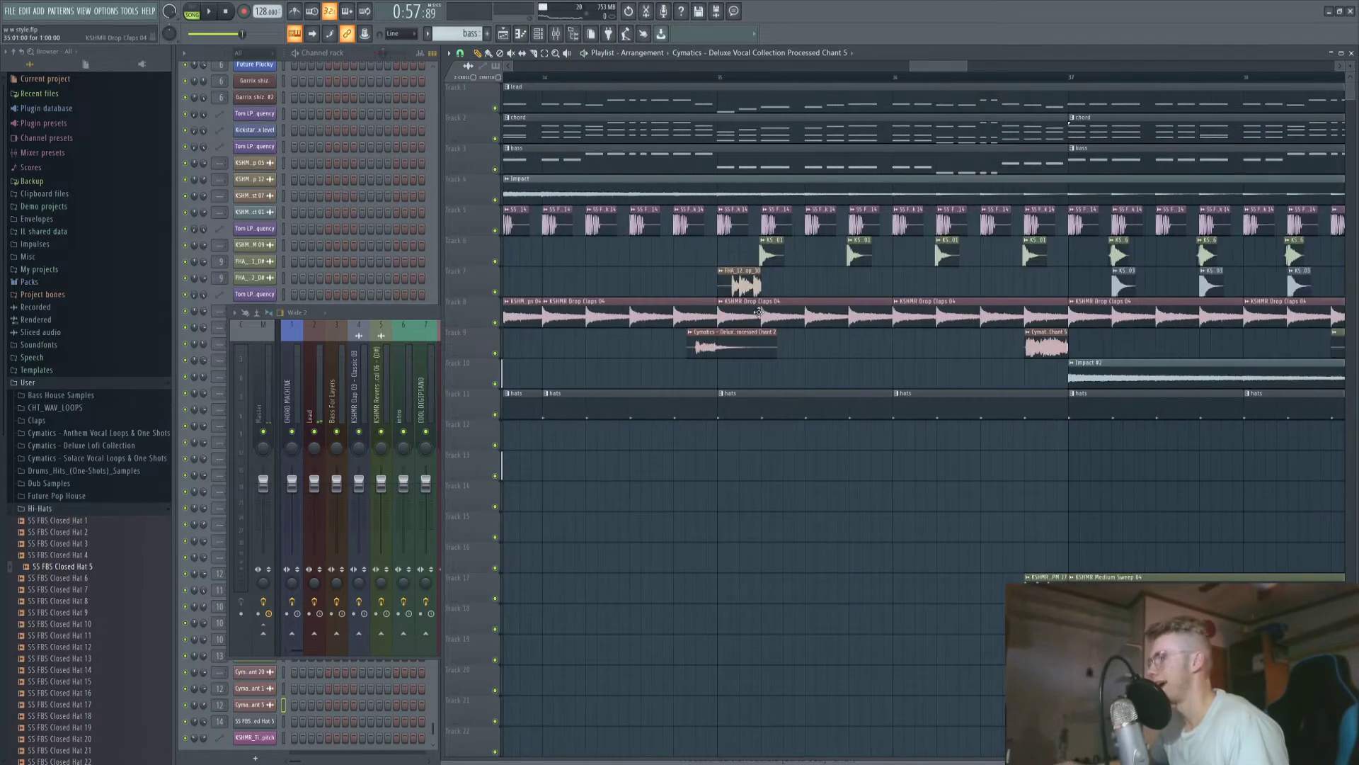
{"action": "scroll", "coordinate": [758, 308], "scroll_direction": "left", "scroll_amount": 1}
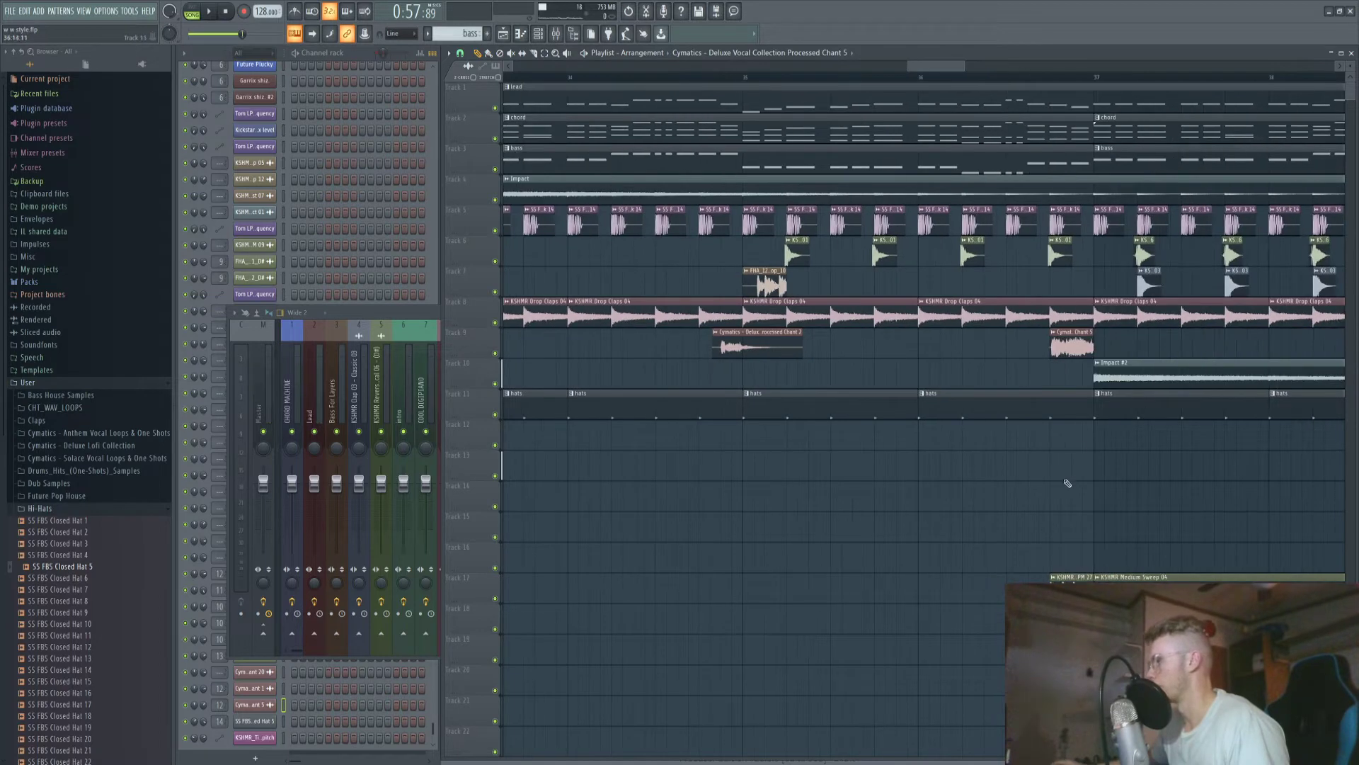
{"action": "scroll", "coordinate": [750, 84], "scroll_direction": "down", "scroll_amount": 5, "text": "ctrl"}
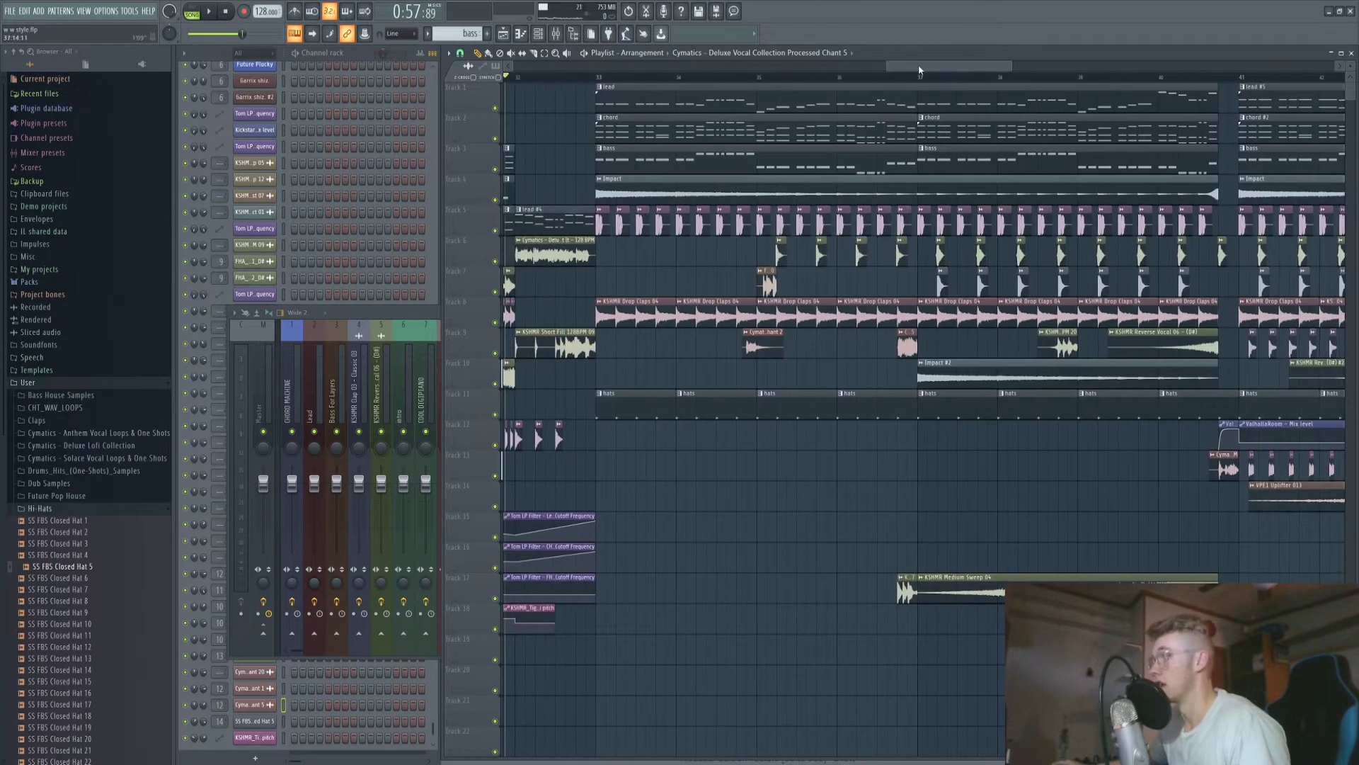
{"action": "scroll", "coordinate": [782, 315], "scroll_direction": "up", "scroll_amount": 4, "text": "ctrl"}
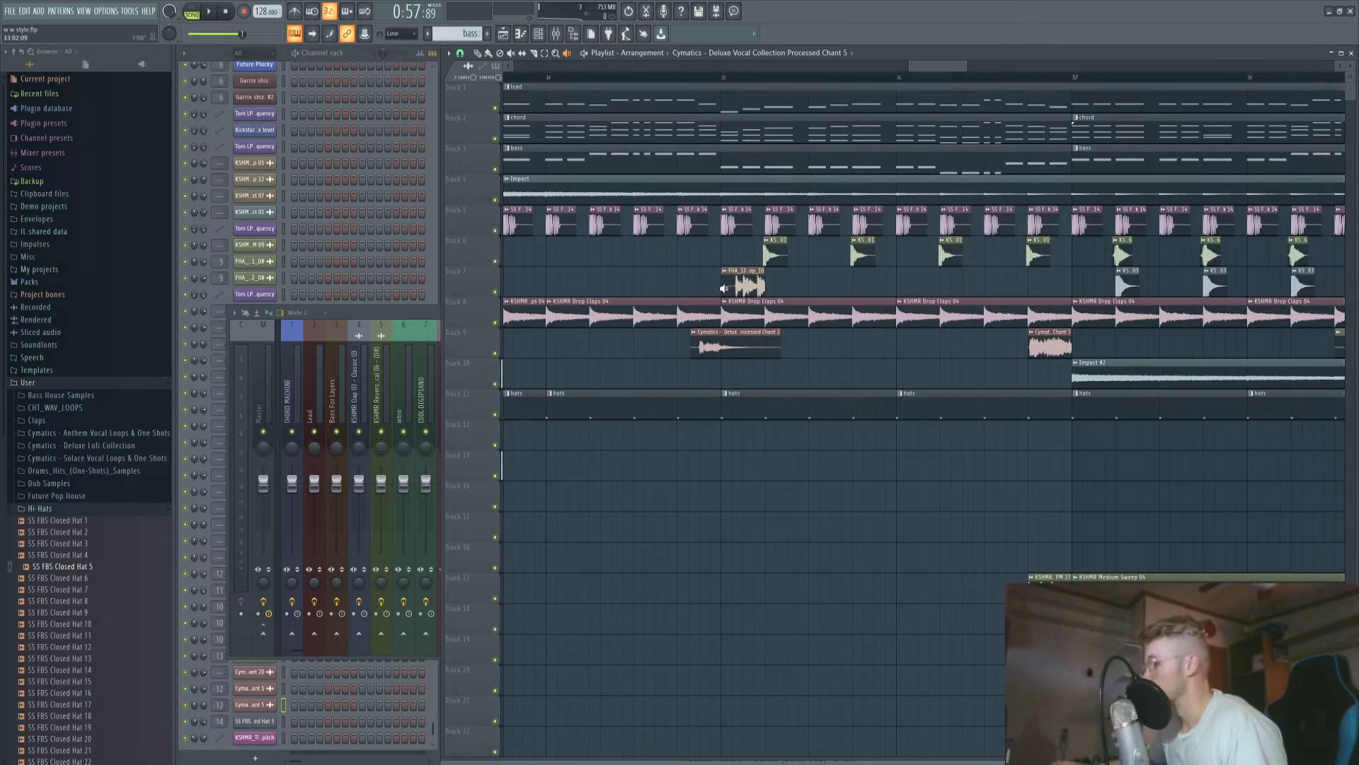
{"action": "scroll", "coordinate": [723, 288], "scroll_direction": "down", "scroll_amount": 3, "text": "ctrl"}
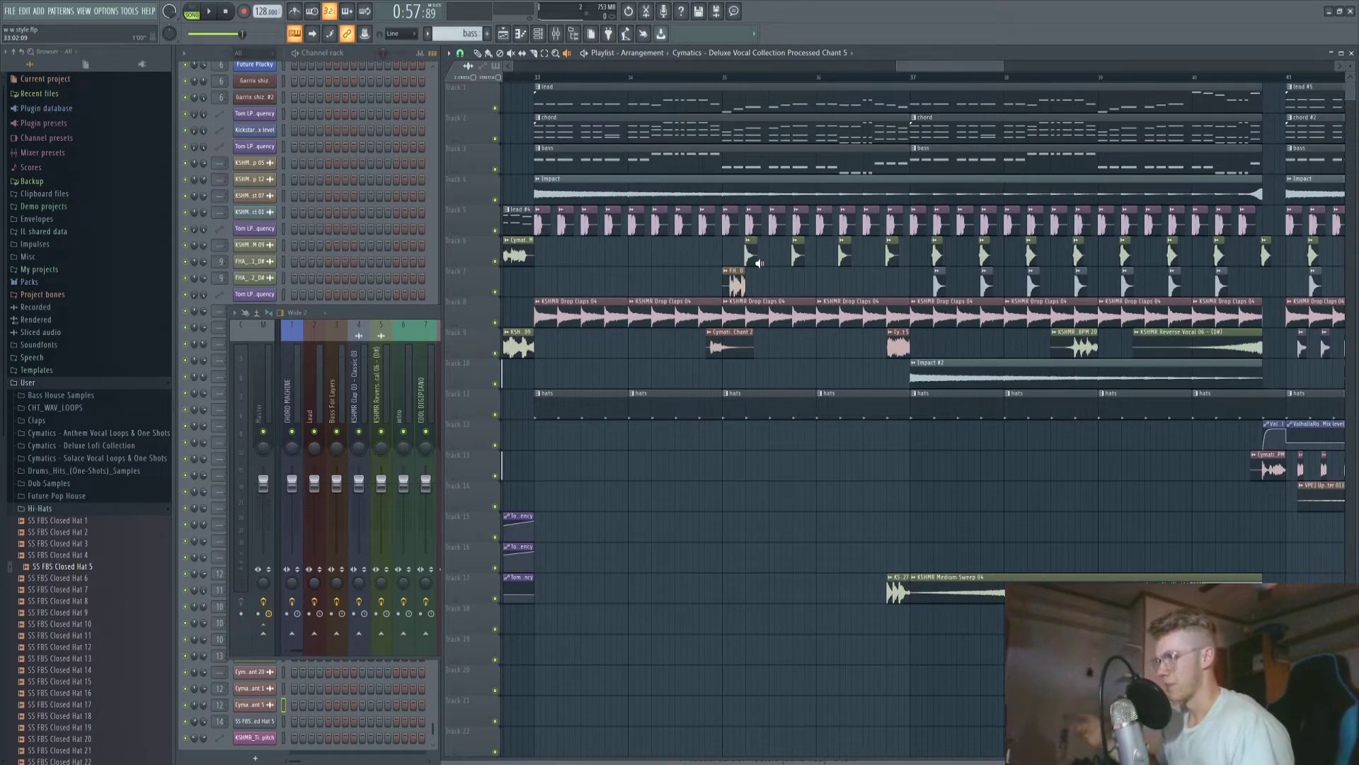
{"action": "left_click", "coordinate": [726, 282]}
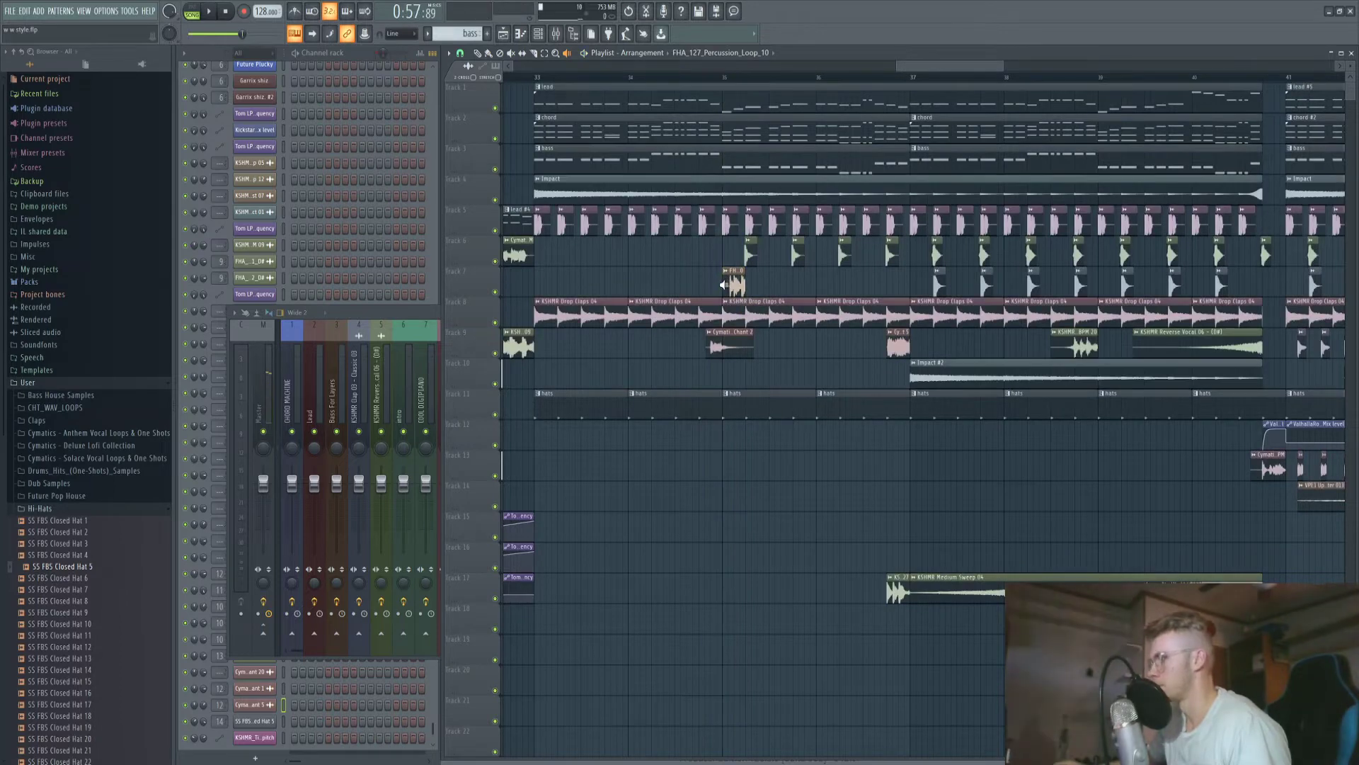
{"action": "left_click", "coordinate": [724, 286]}
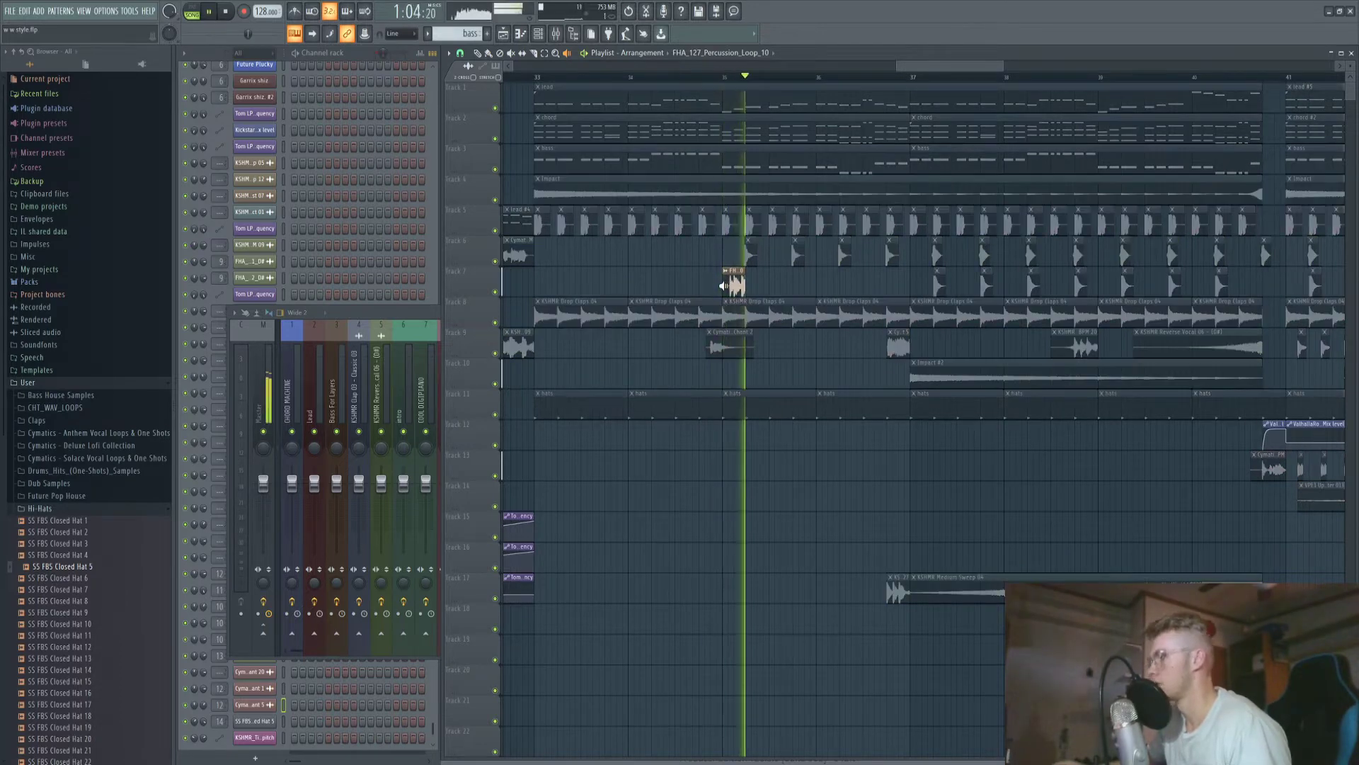
{"action": "left_click", "coordinate": [709, 352]}
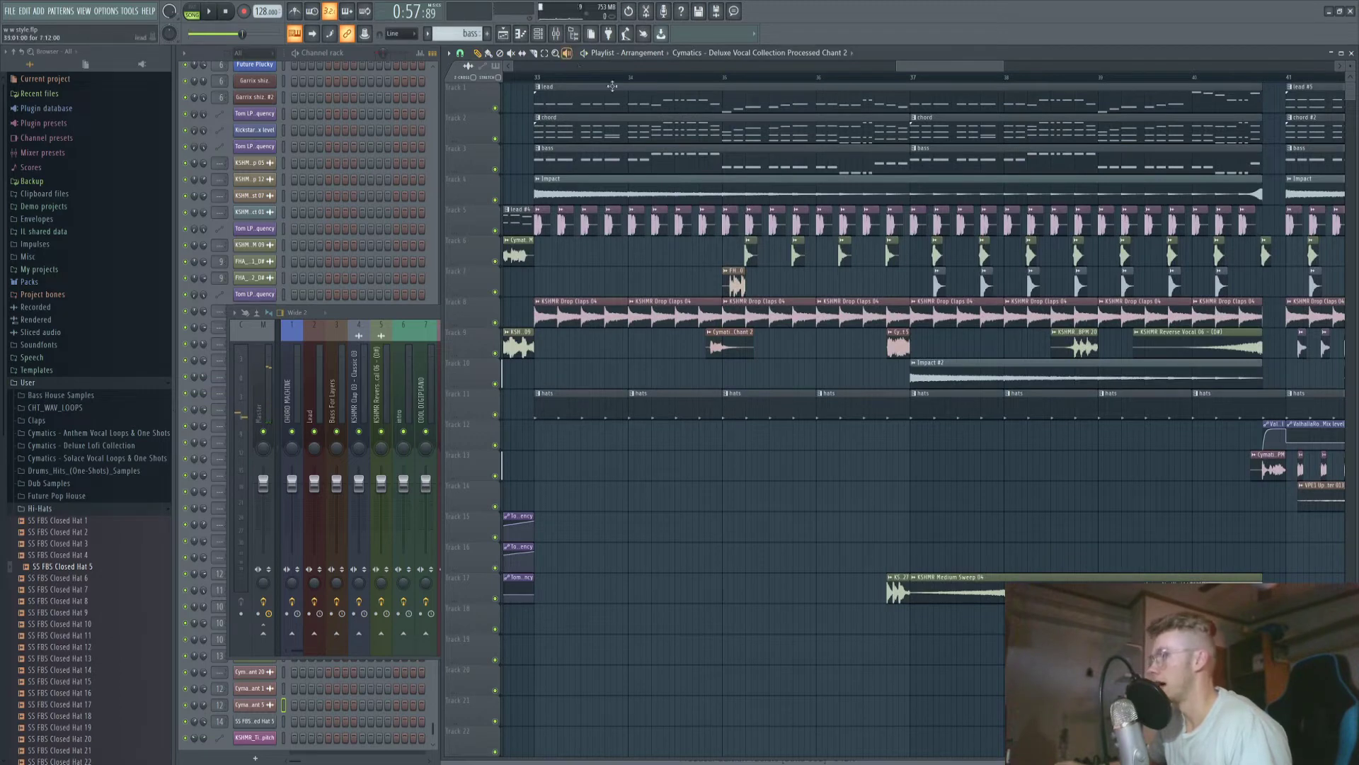
Audition the KSHMR Pre-Shifted Clap 01 clip in bar 35 on its own and examine its placement against the kick.
{"action": "left_click", "coordinate": [748, 256]}
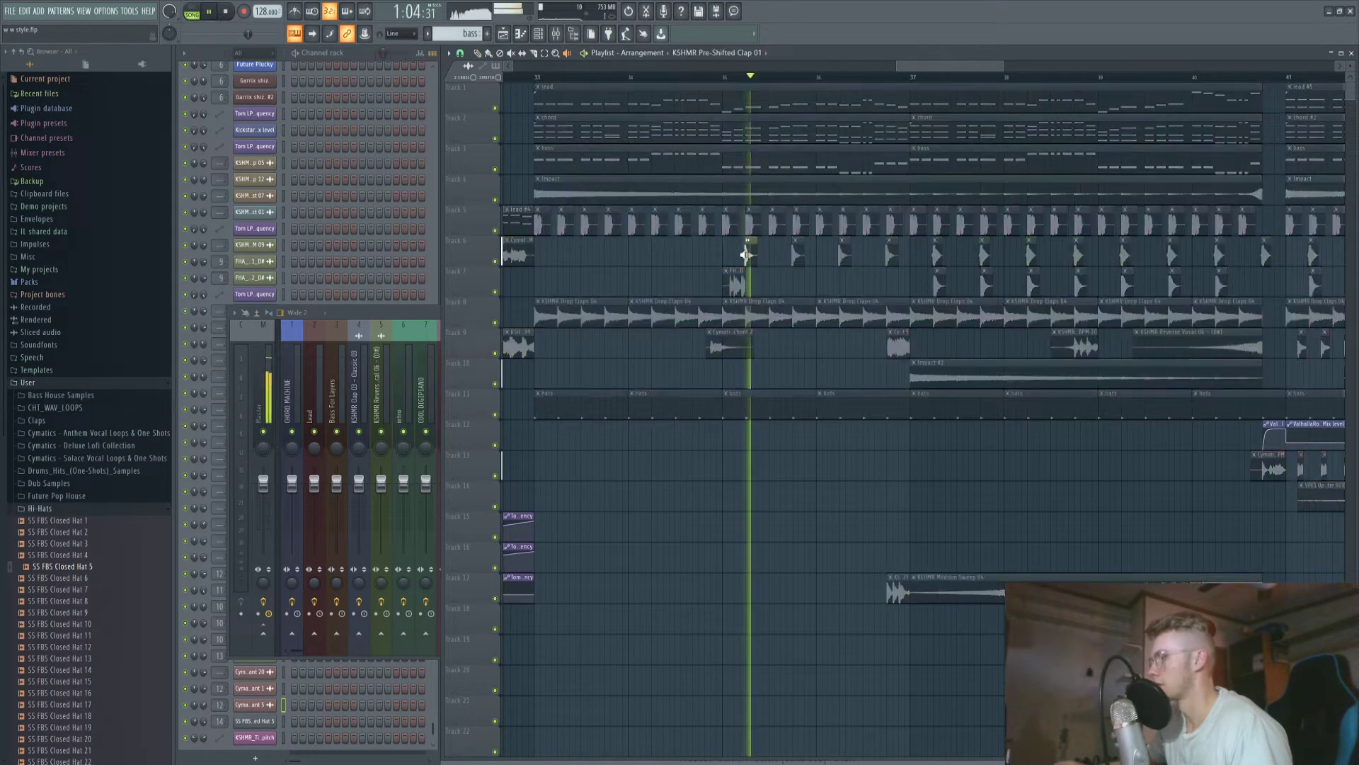
{"action": "left_click", "coordinate": [748, 256]}
{"action": "scroll", "coordinate": [765, 281], "scroll_direction": "up", "scroll_amount": 5}
{"action": "scroll", "coordinate": [736, 290], "scroll_direction": "up", "scroll_amount": 4}
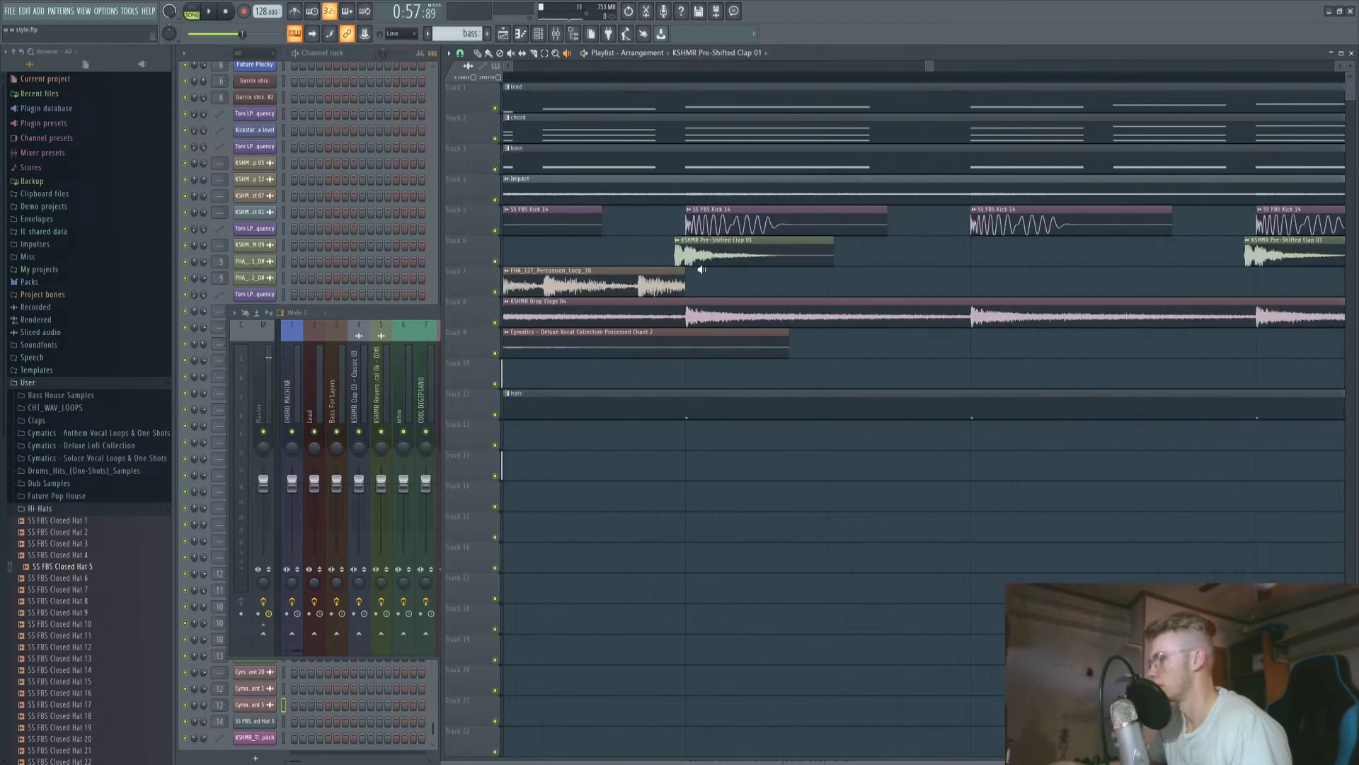
{"action": "left_click", "coordinate": [676, 256]}
{"action": "left_click", "coordinate": [679, 257]}
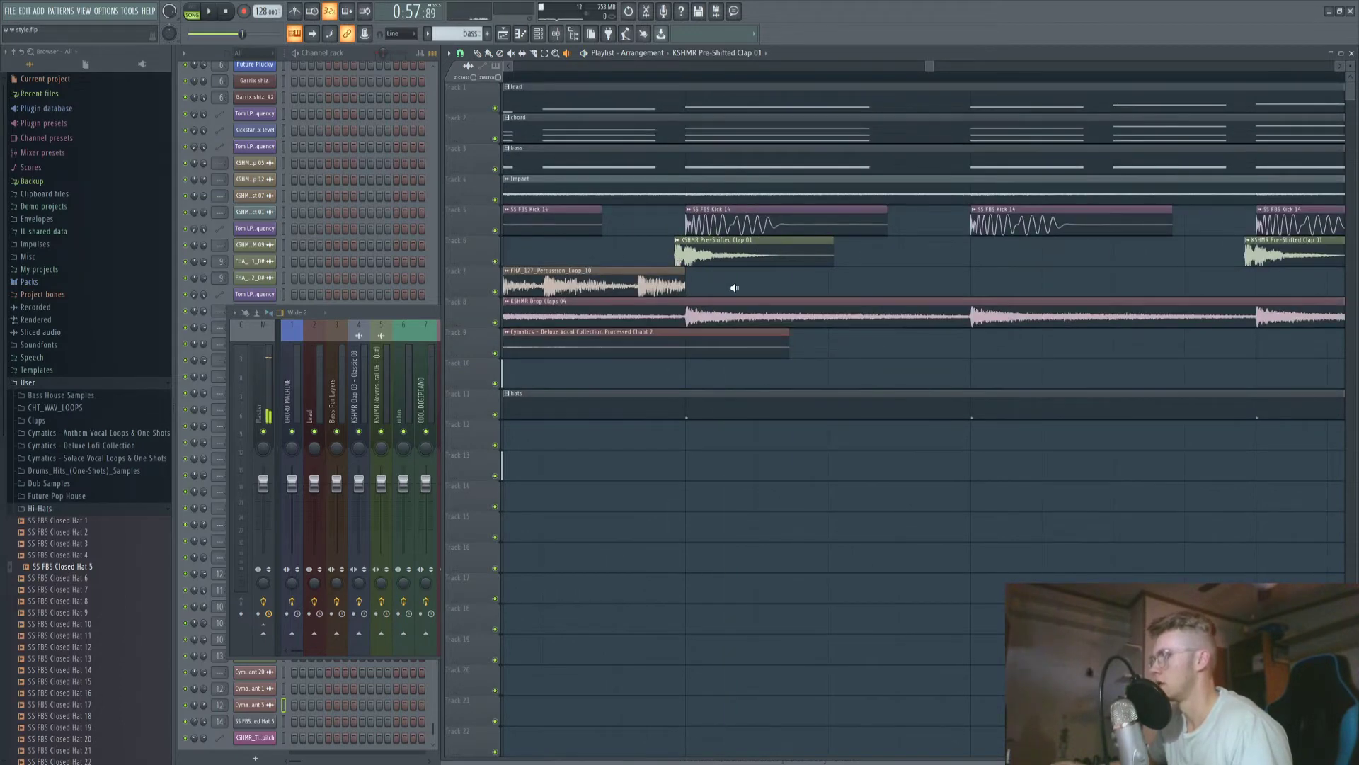
Audition the layered clap in bar 37 and the Cymatics Processed Chant 5 clip just before it on their own.
{"action": "scroll", "coordinate": [743, 281], "scroll_direction": "down", "scroll_amount": 8}
{"action": "scroll", "coordinate": [756, 267], "scroll_direction": "right", "scroll_amount": 4}
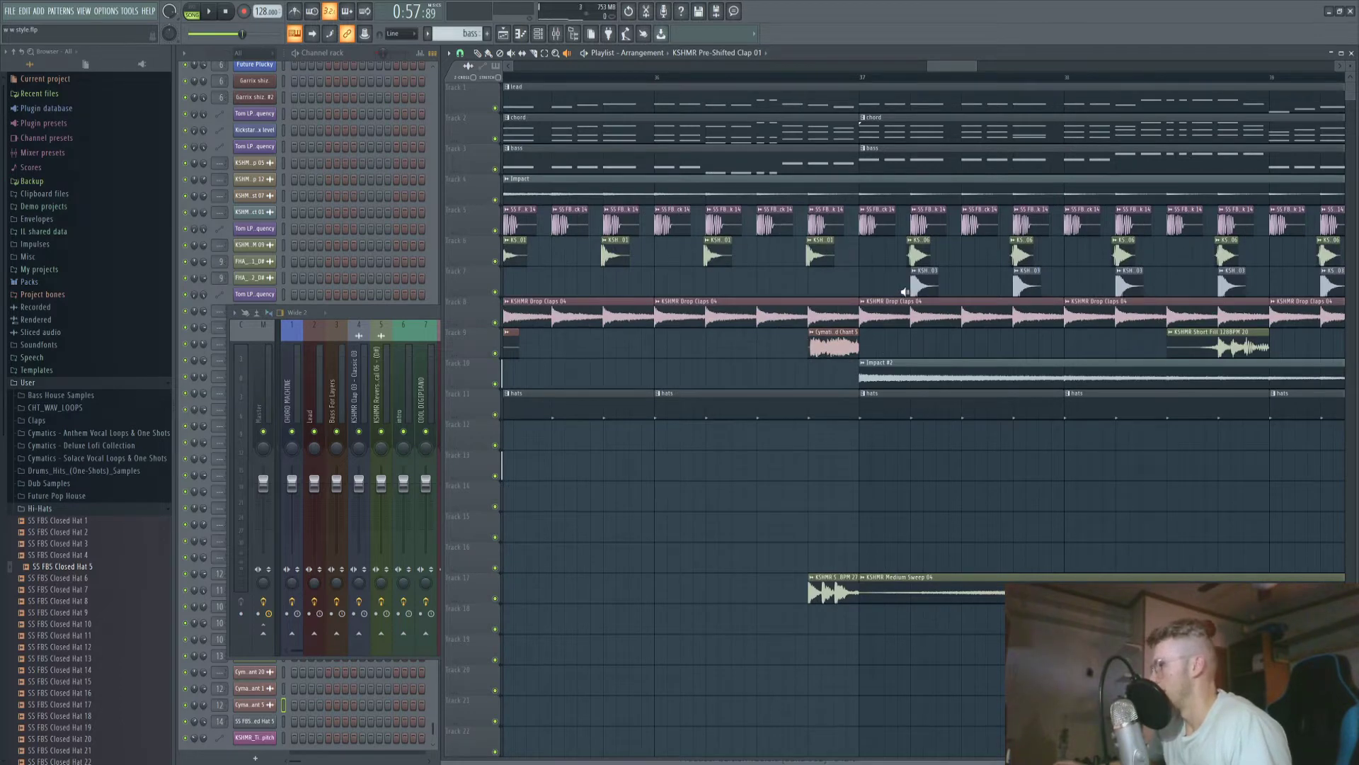
{"action": "scroll", "coordinate": [906, 291], "scroll_direction": "up", "scroll_amount": 3}
{"action": "left_click", "coordinate": [907, 288]}
{"action": "scroll", "coordinate": [821, 311], "scroll_direction": "down", "scroll_amount": 3}
{"action": "left_click", "coordinate": [769, 344]}
Audition the KSHMR Short Fill 128BPM 27 and 20 clips on their own.
{"action": "scroll", "coordinate": [771, 344], "scroll_direction": "down", "scroll_amount": 4}
{"action": "left_click_drag", "start_coordinate": [909, 68], "coordinate": [899, 72]}
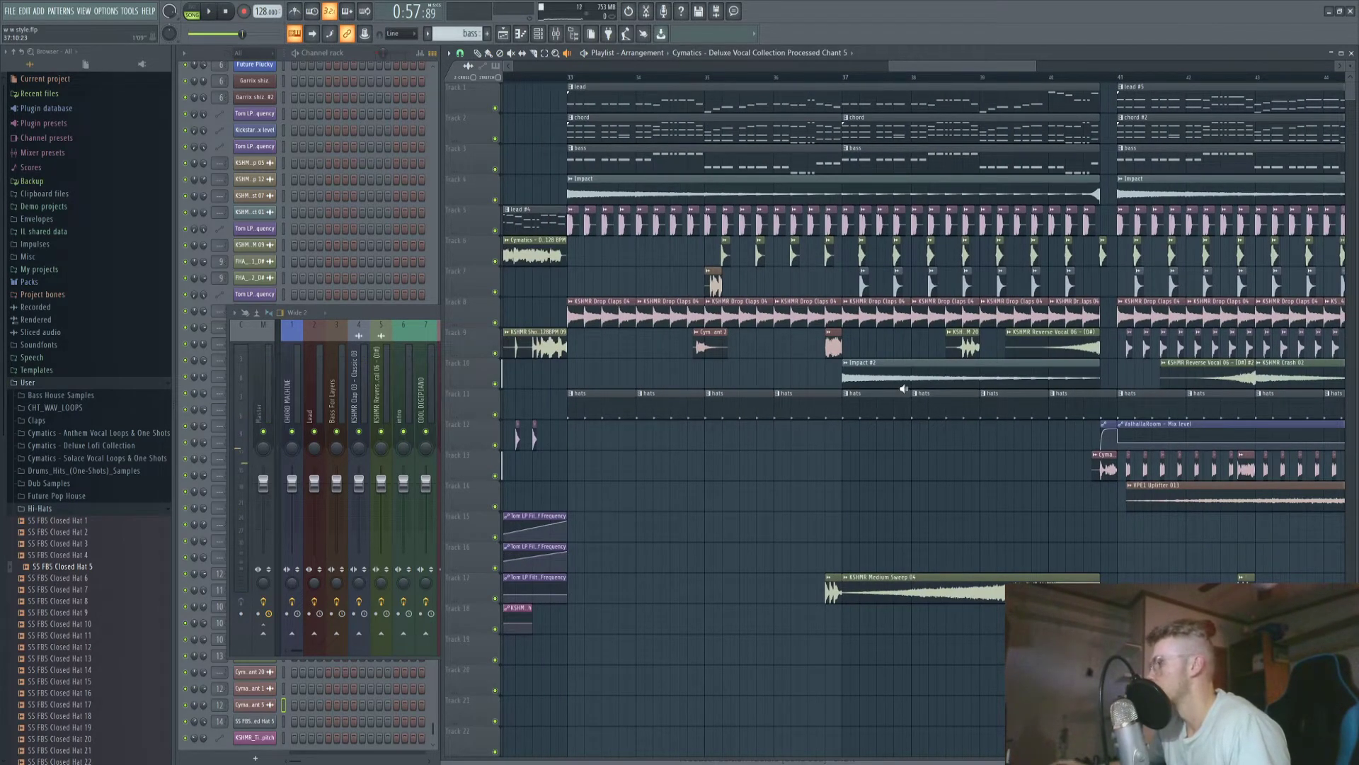
{"action": "scroll", "coordinate": [853, 601], "scroll_direction": "up", "scroll_amount": 2}
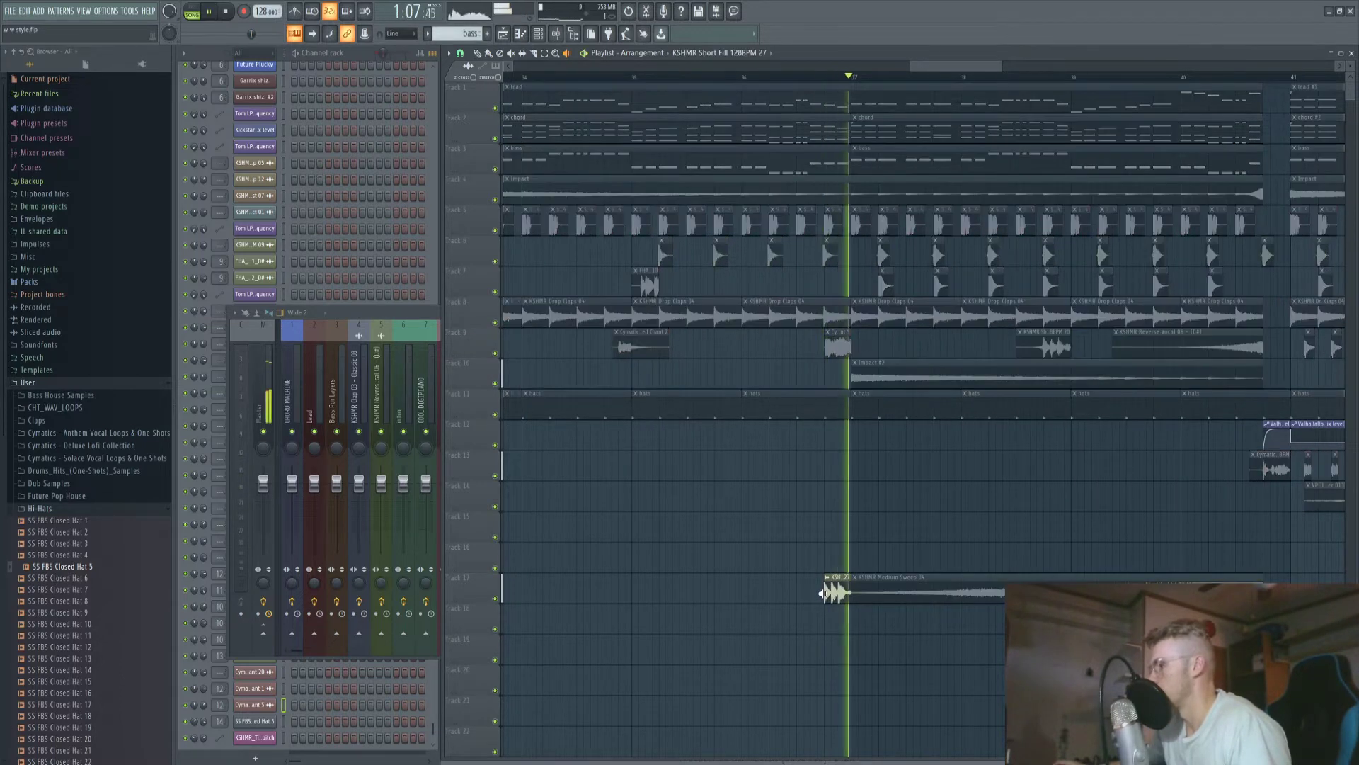
{"action": "left_click", "coordinate": [1048, 347]}
Play the drop from bar 36 through the fills leading towards bar 41, and stop playback.
{"action": "left_click", "coordinate": [790, 76]}
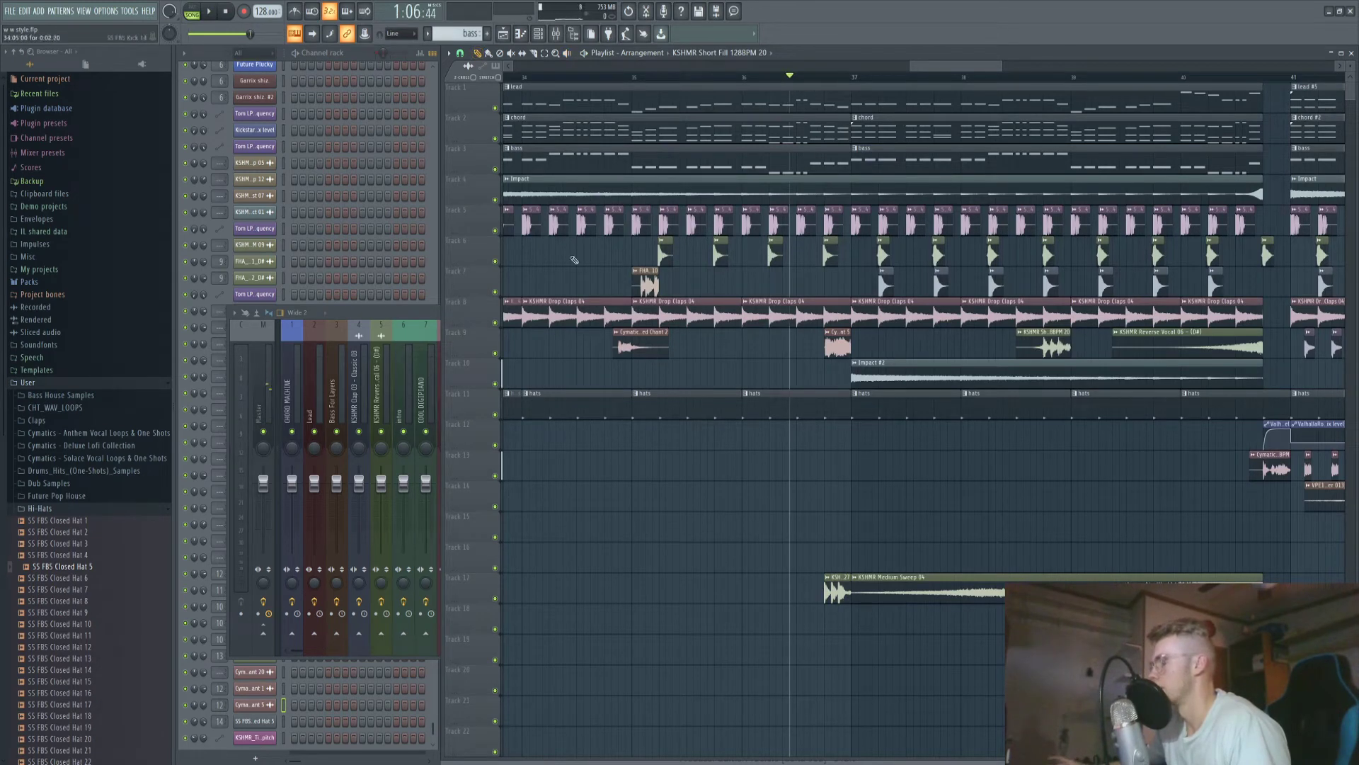
{"action": "key", "text": "space"}
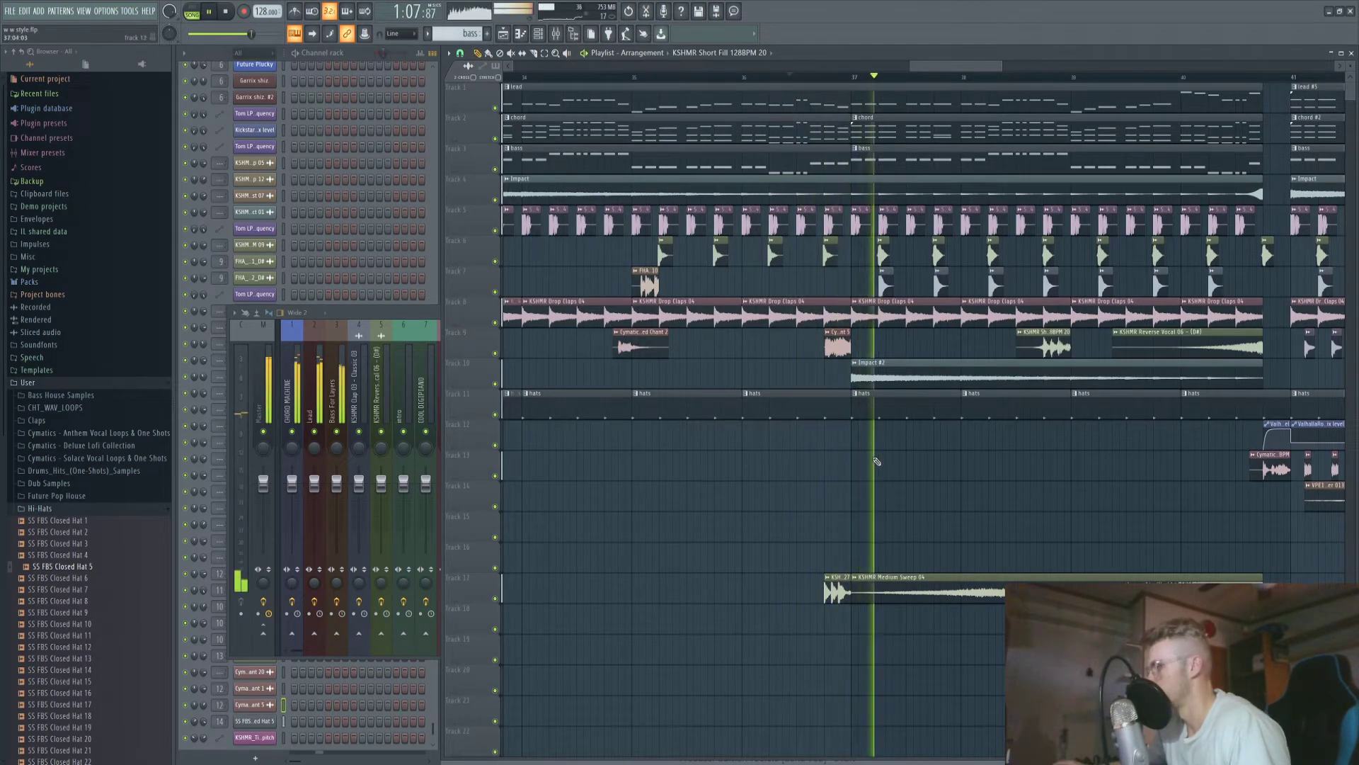
{"action": "left_click_drag", "start_coordinate": [976, 68], "coordinate": [1003, 70]}
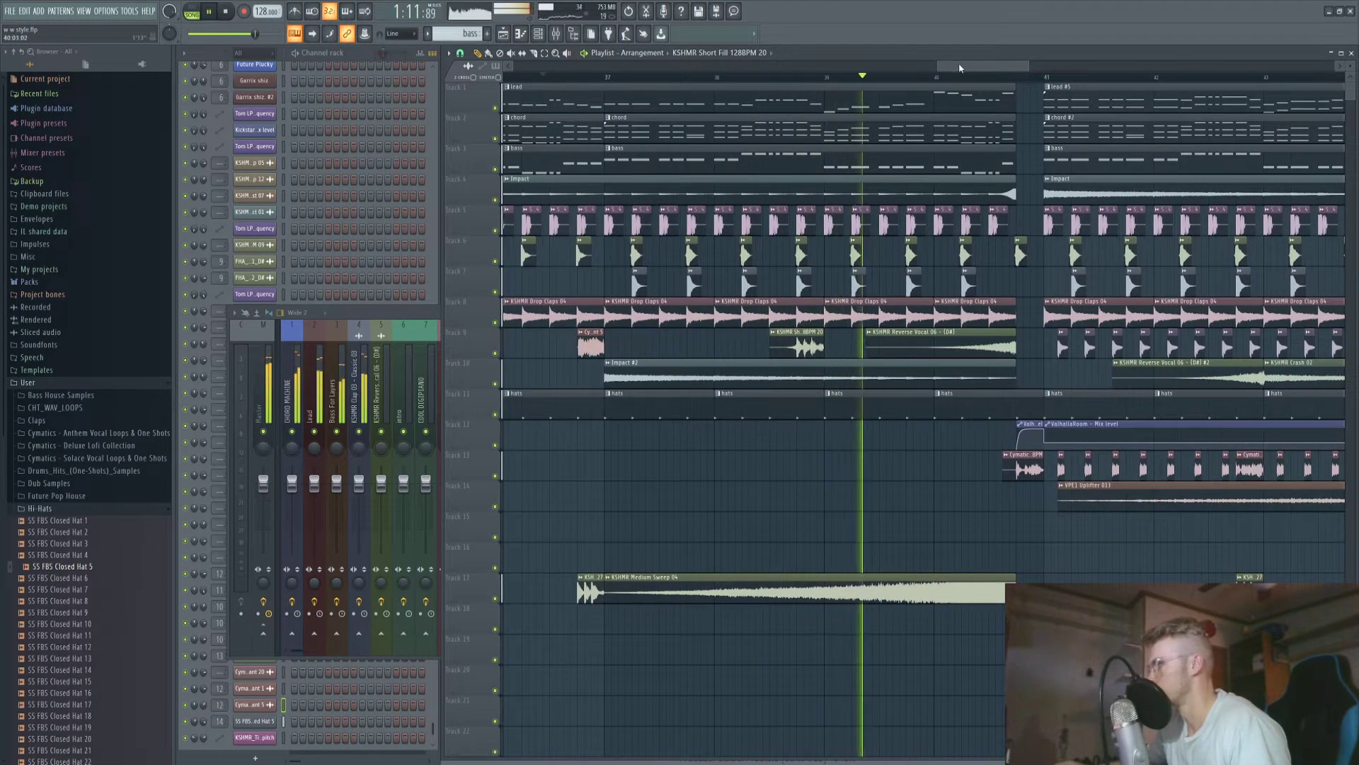
{"action": "scroll", "coordinate": [959, 301], "scroll_direction": "right", "scroll_amount": 2}
{"action": "key", "text": "space"}
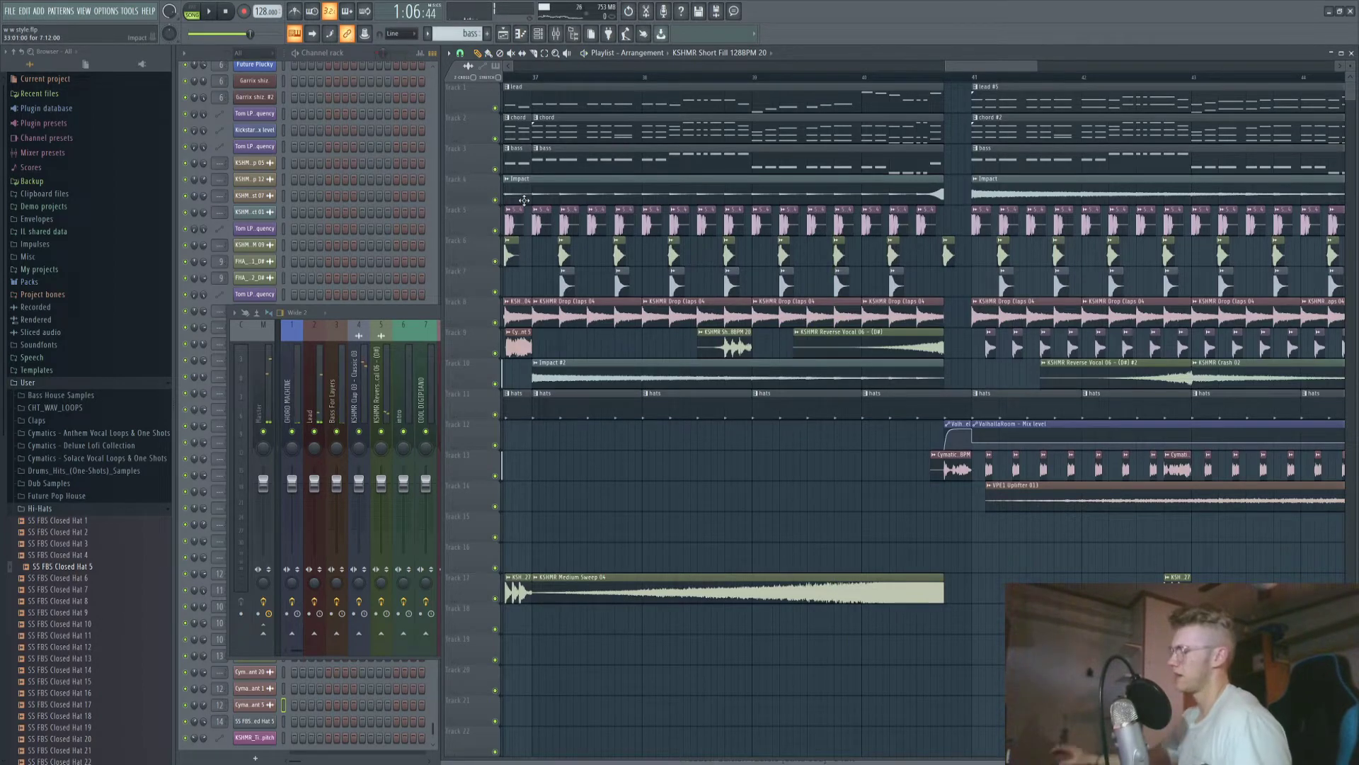
Examine how the claps, fills and sweeps are layered between the bar 33 drop and bar 41.
{"action": "scroll", "coordinate": [676, 188], "scroll_direction": "down", "scroll_amount": 2}
{"action": "scroll", "coordinate": [971, 68], "scroll_direction": "left", "scroll_amount": 3}
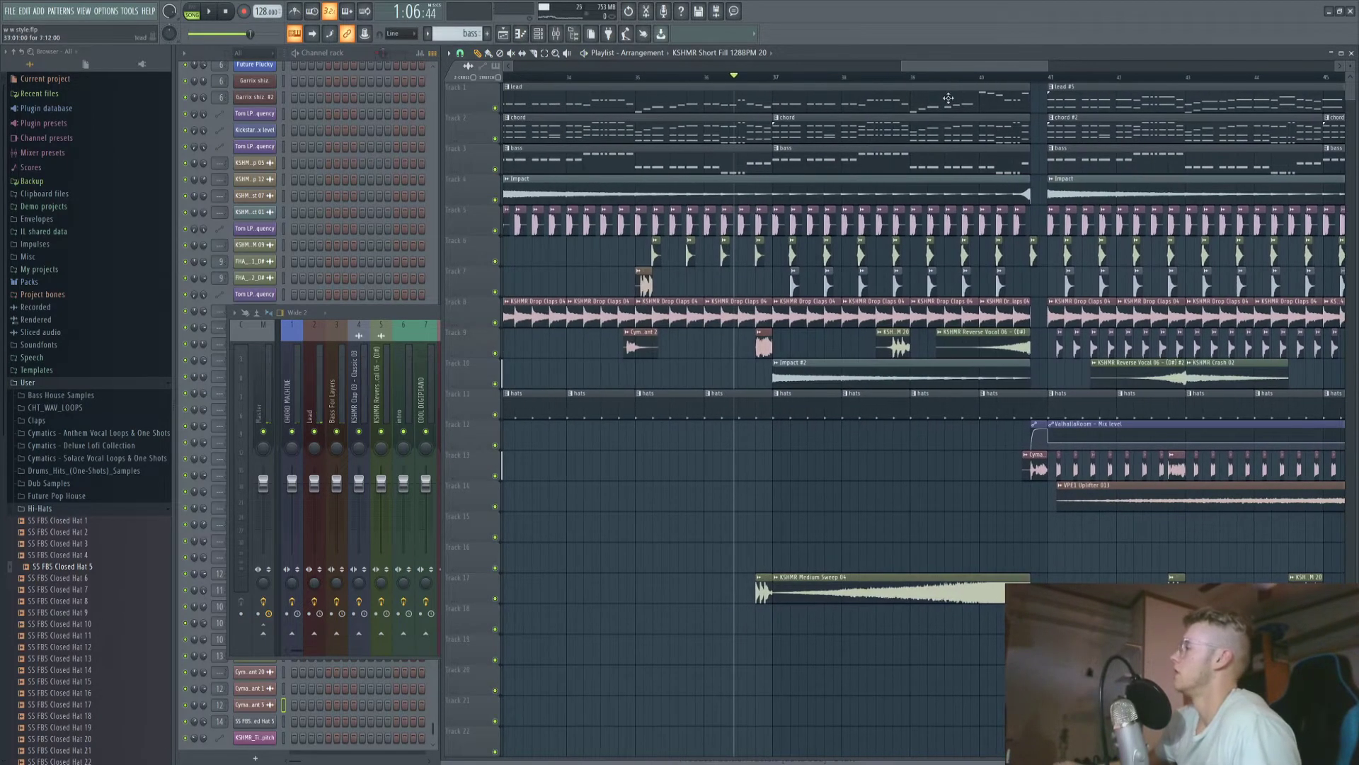
{"action": "scroll", "coordinate": [773, 276], "scroll_direction": "down", "scroll_amount": 2}
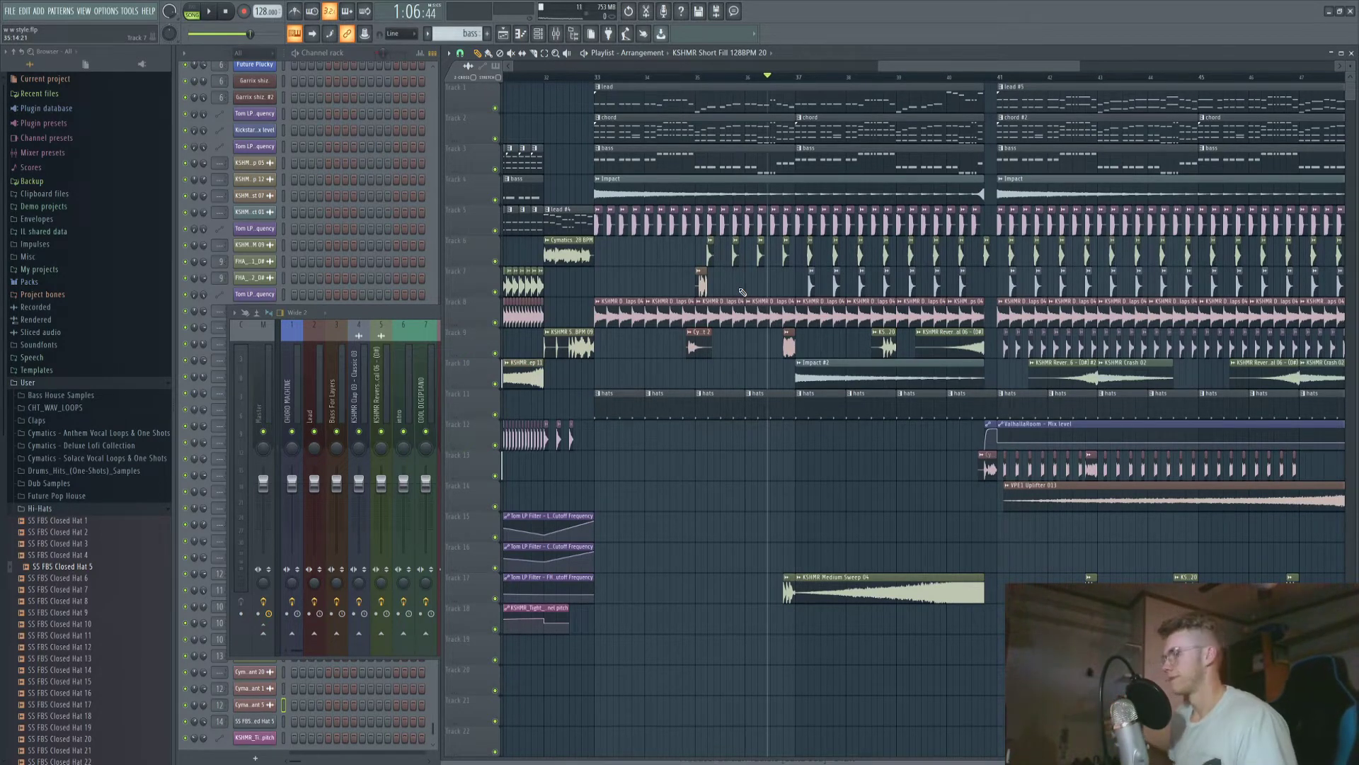
{"action": "scroll", "coordinate": [770, 291], "scroll_direction": "up", "scroll_amount": 1}
{"action": "scroll", "coordinate": [770, 292], "scroll_direction": "up", "scroll_amount": 1}
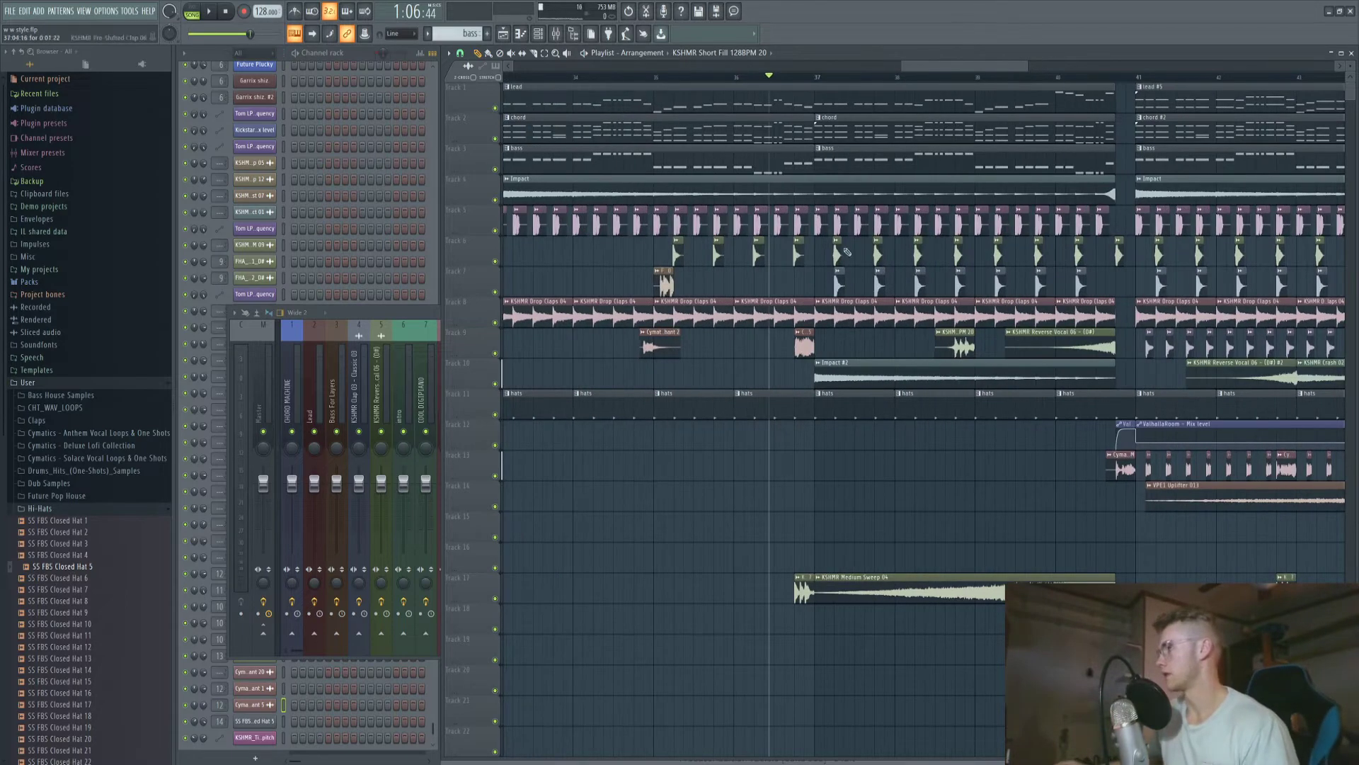
{"action": "scroll", "coordinate": [790, 300], "scroll_direction": "up", "scroll_amount": 2}
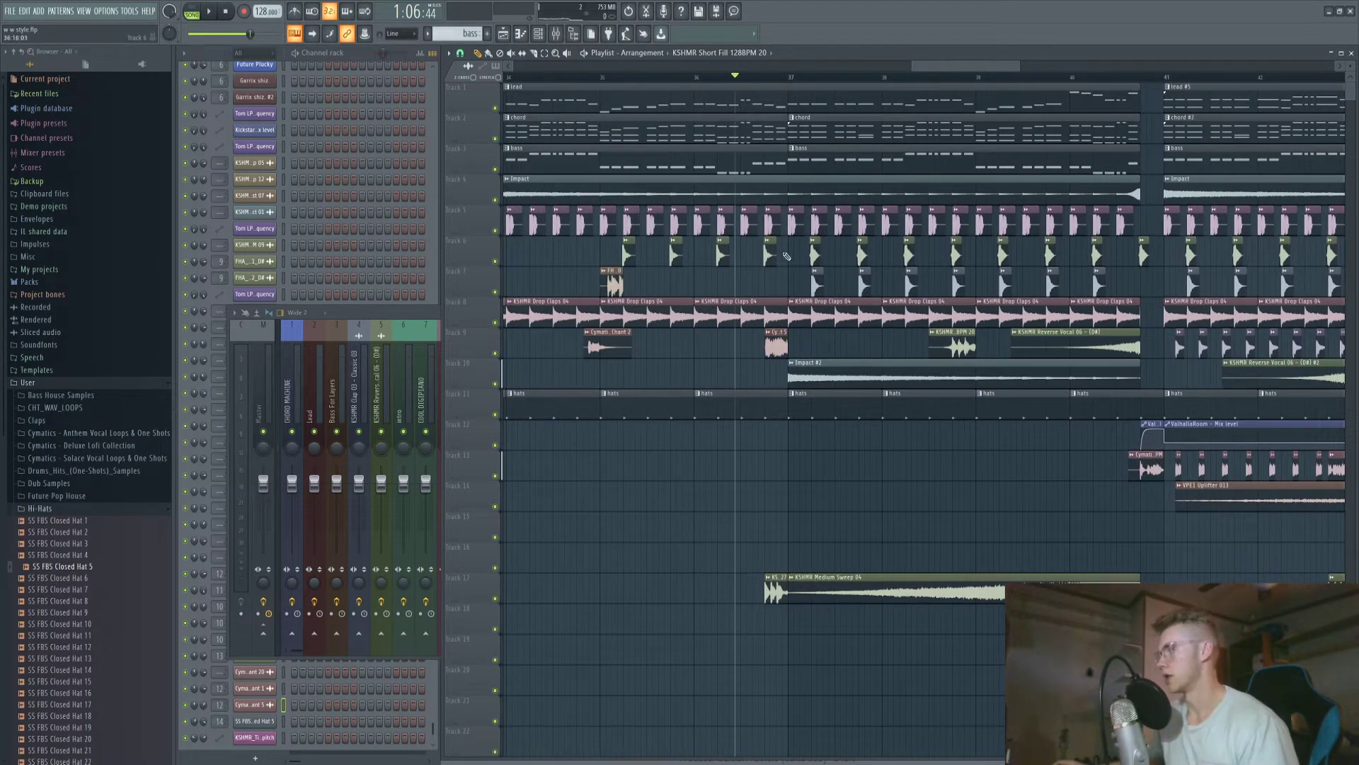
{"action": "scroll", "coordinate": [851, 275], "scroll_direction": "up", "scroll_amount": 3}
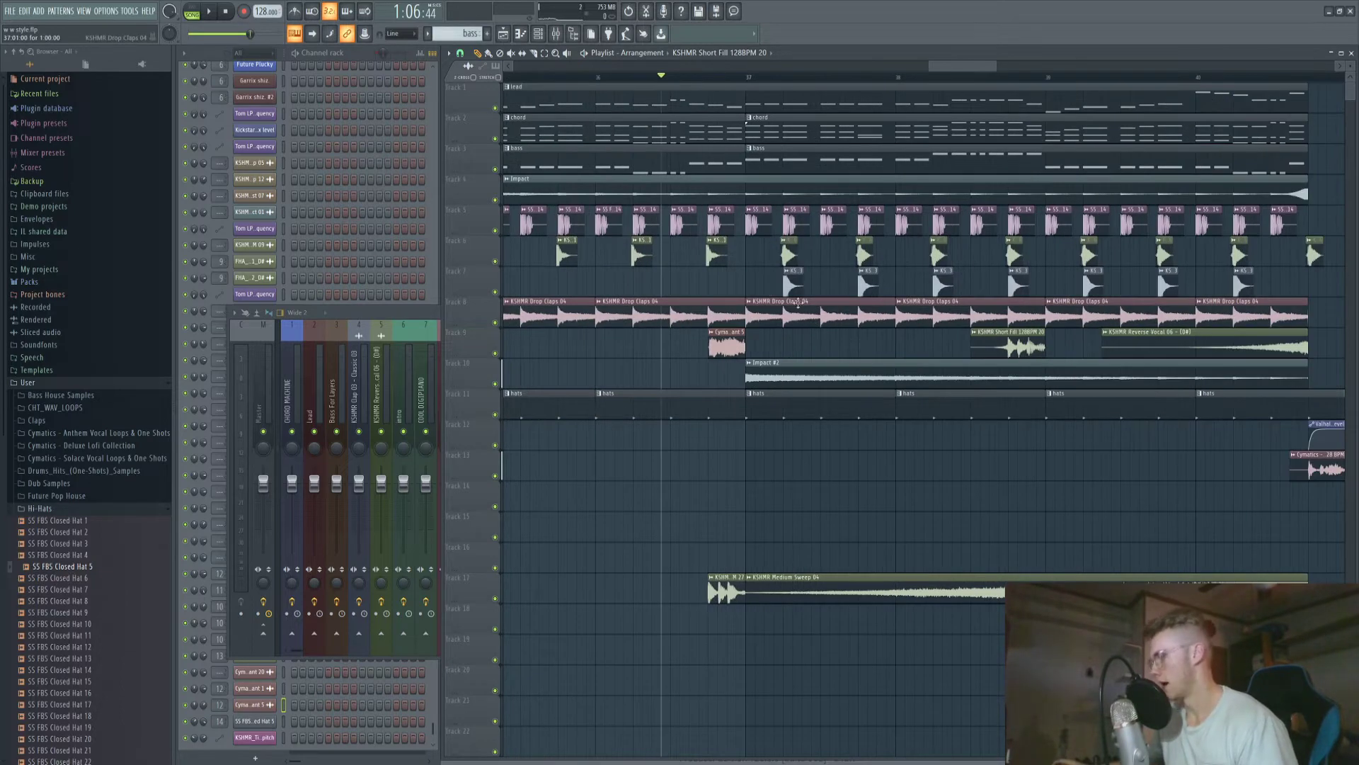
{"action": "scroll", "coordinate": [951, 71], "scroll_direction": "down", "scroll_amount": 2}
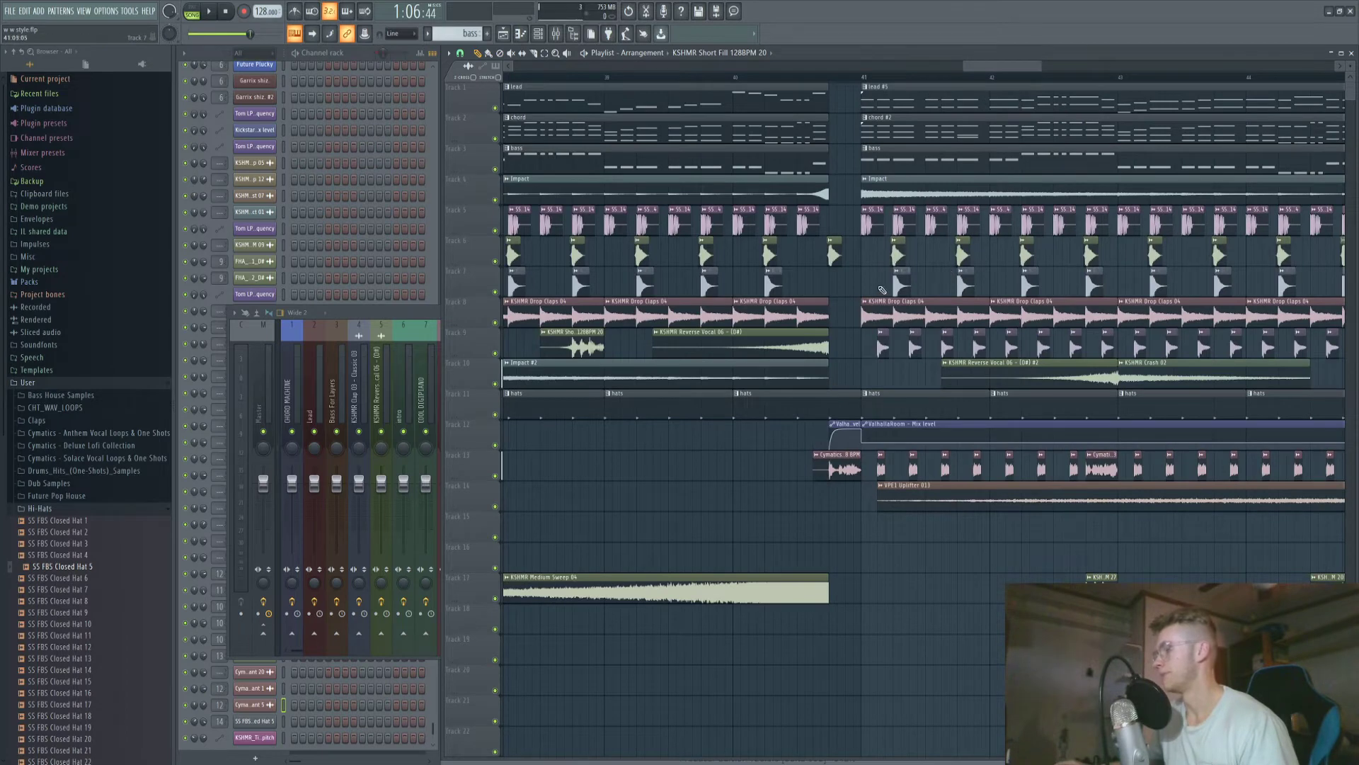
Set the playback position to the gap before bar 41 and audition the Cymatics Deluxe Predrop Processed 3 clip.
{"action": "left_click", "coordinate": [830, 77]}
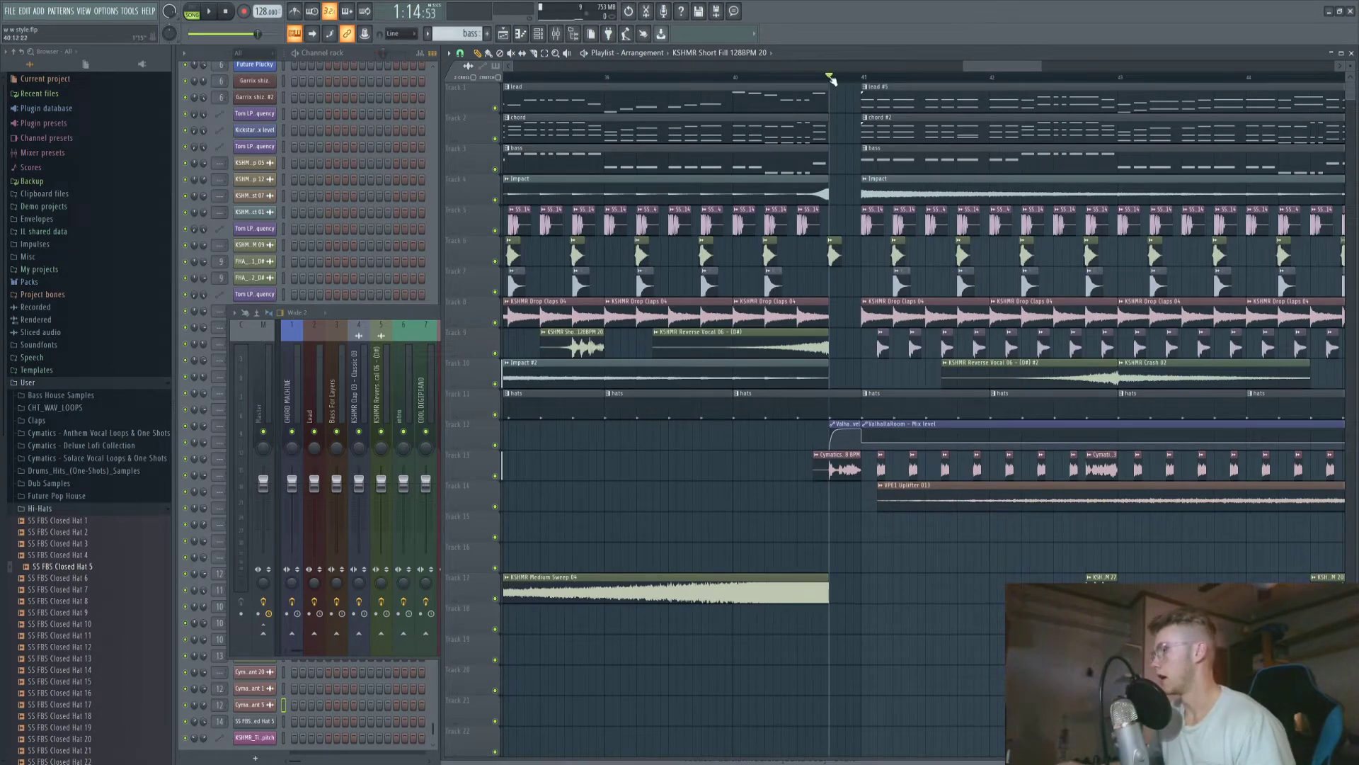
{"action": "left_click", "coordinate": [824, 468]}
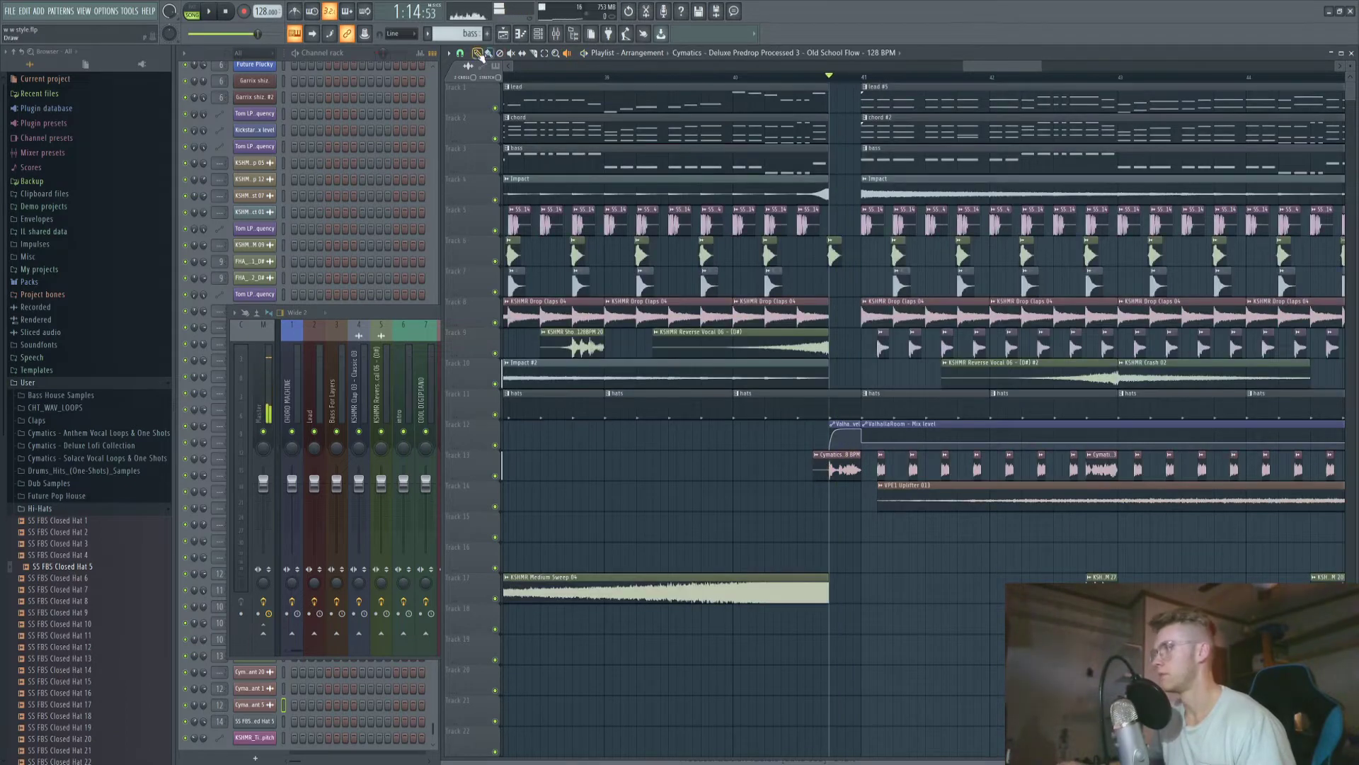
{"action": "scroll", "coordinate": [995, 440], "scroll_direction": "up", "scroll_amount": 2}
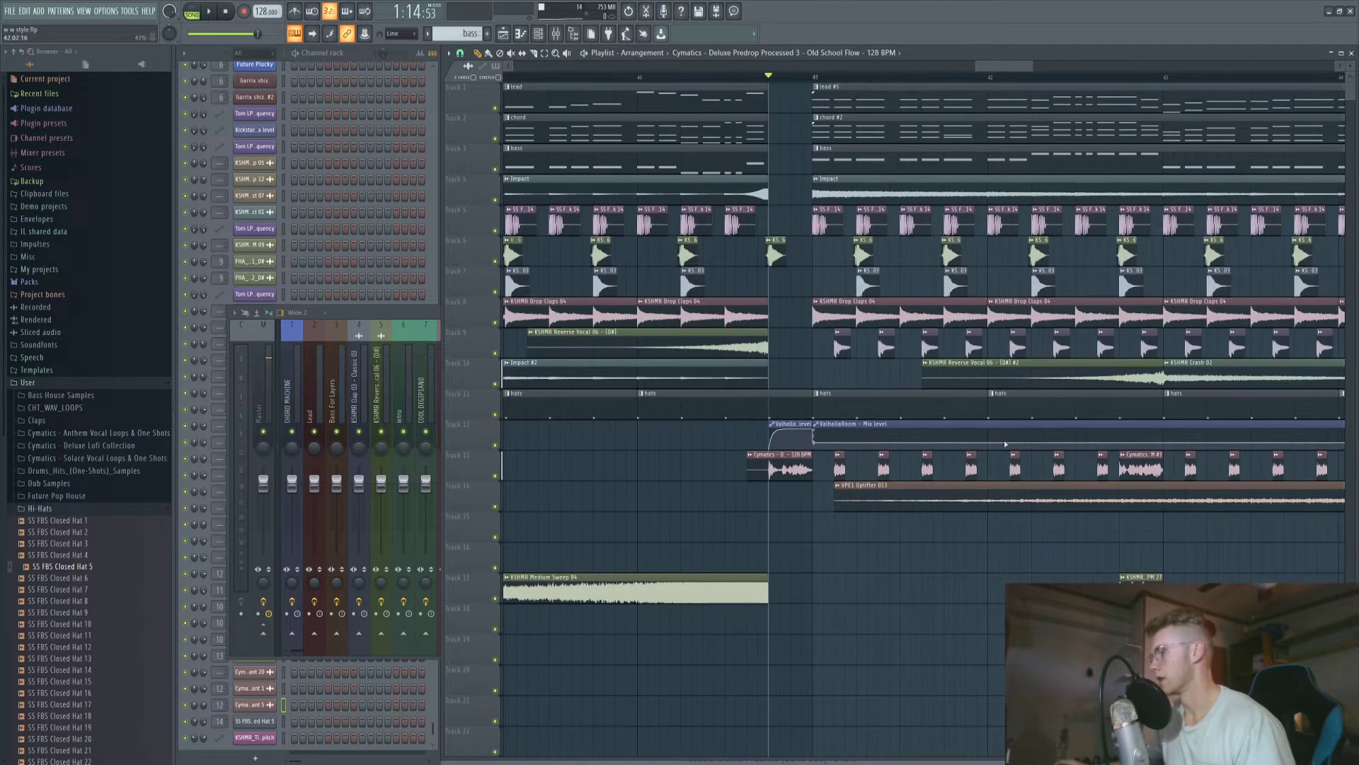
Audition the first CB_Hat clip in bar 41 on its own.
{"action": "left_click", "coordinate": [569, 54]}
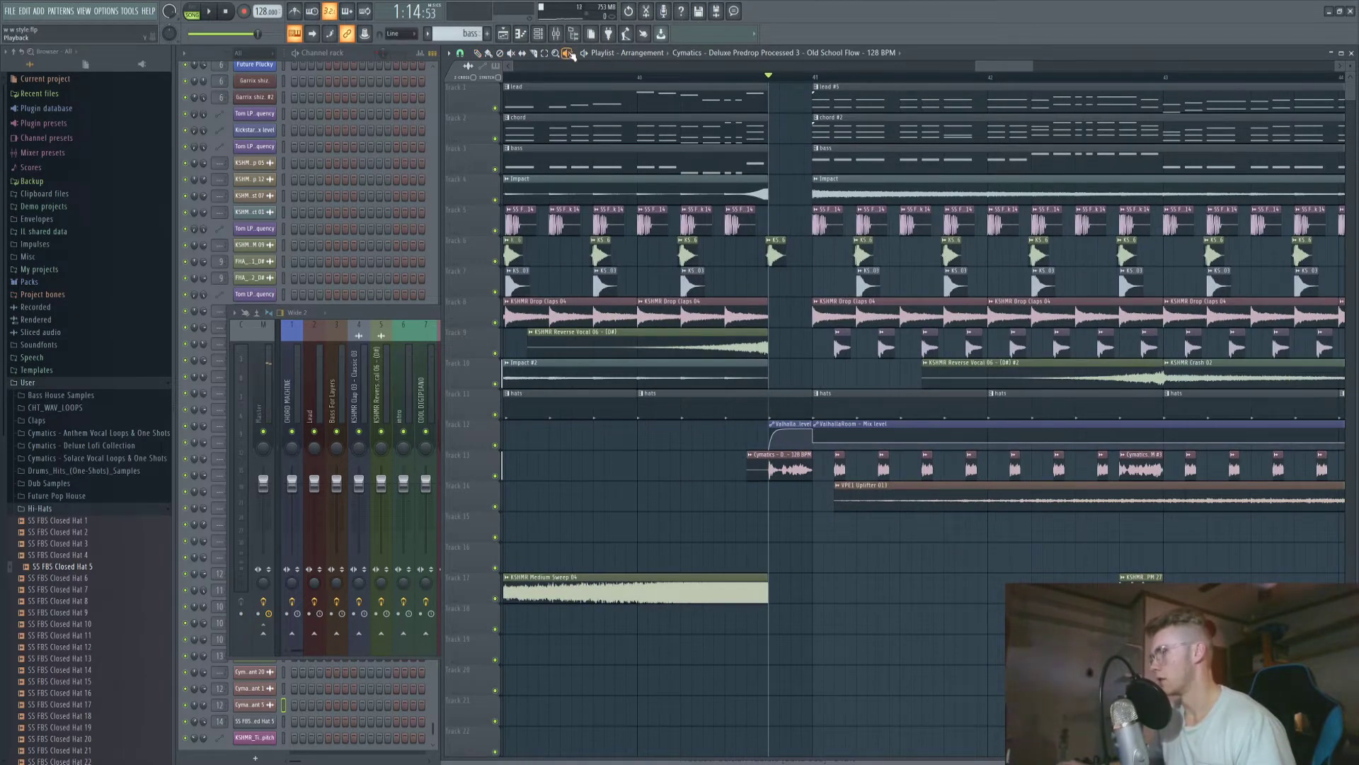
{"action": "left_click", "coordinate": [832, 351]}
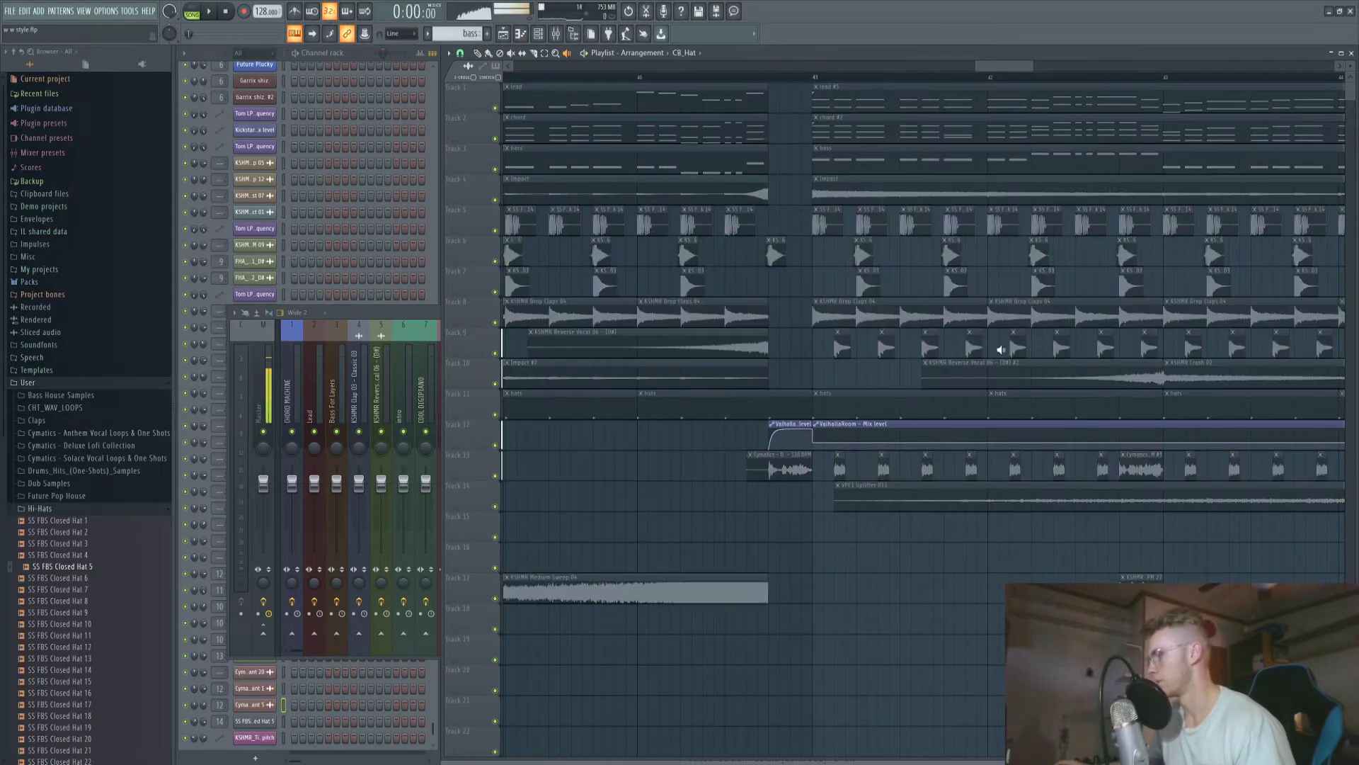
{"action": "scroll", "coordinate": [834, 472], "scroll_direction": "up", "scroll_amount": 2}
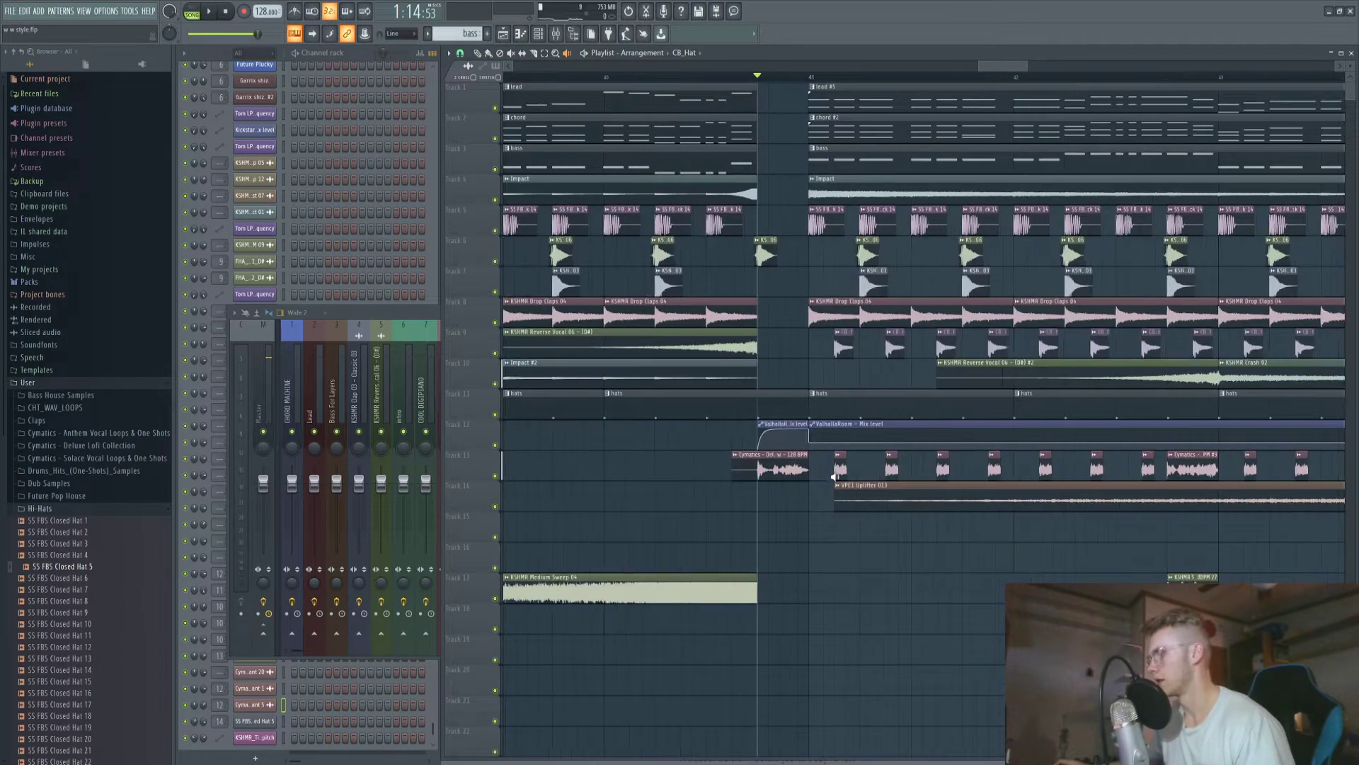
Audition the first short Predrop Processed 3 chop in bar 41 and view its sample settings.
{"action": "left_click", "coordinate": [835, 471]}
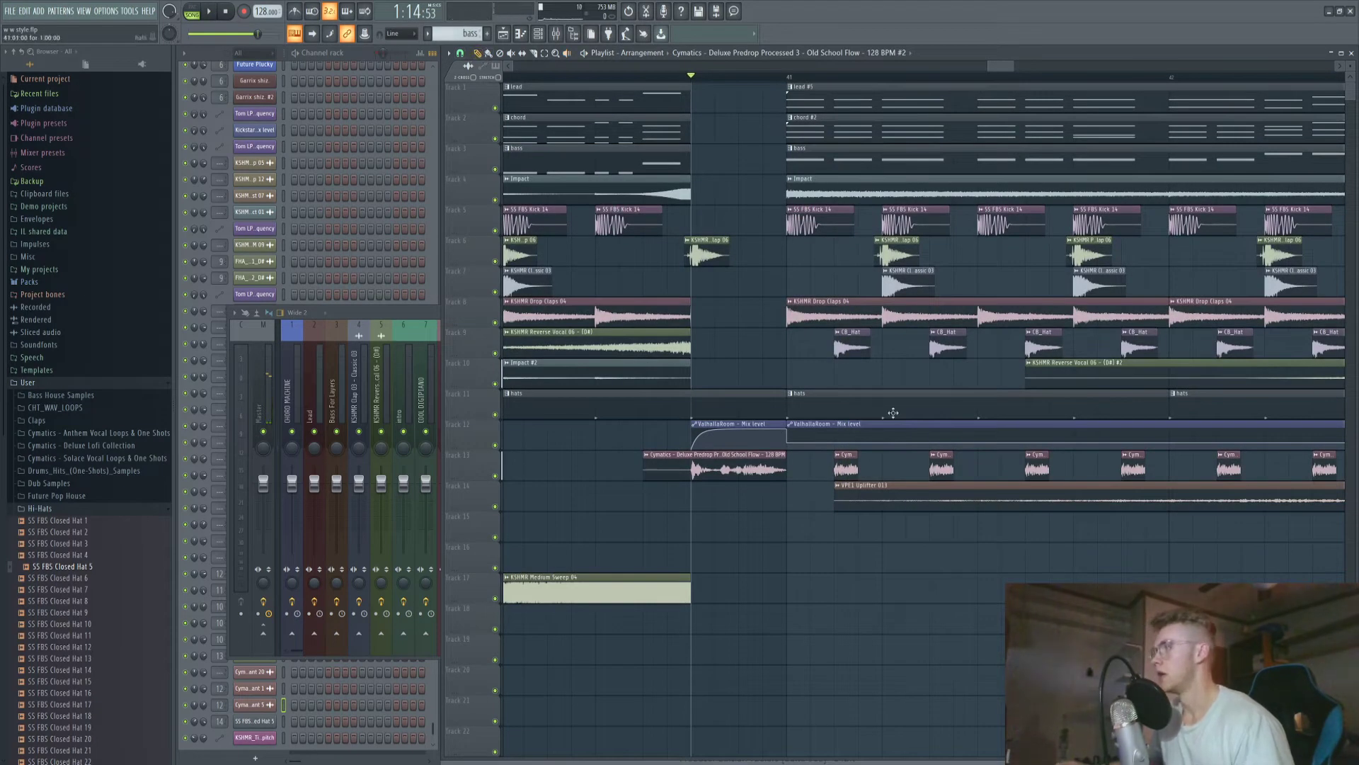
{"action": "double_click", "coordinate": [841, 466]}
{"action": "left_click", "coordinate": [529, 161]}
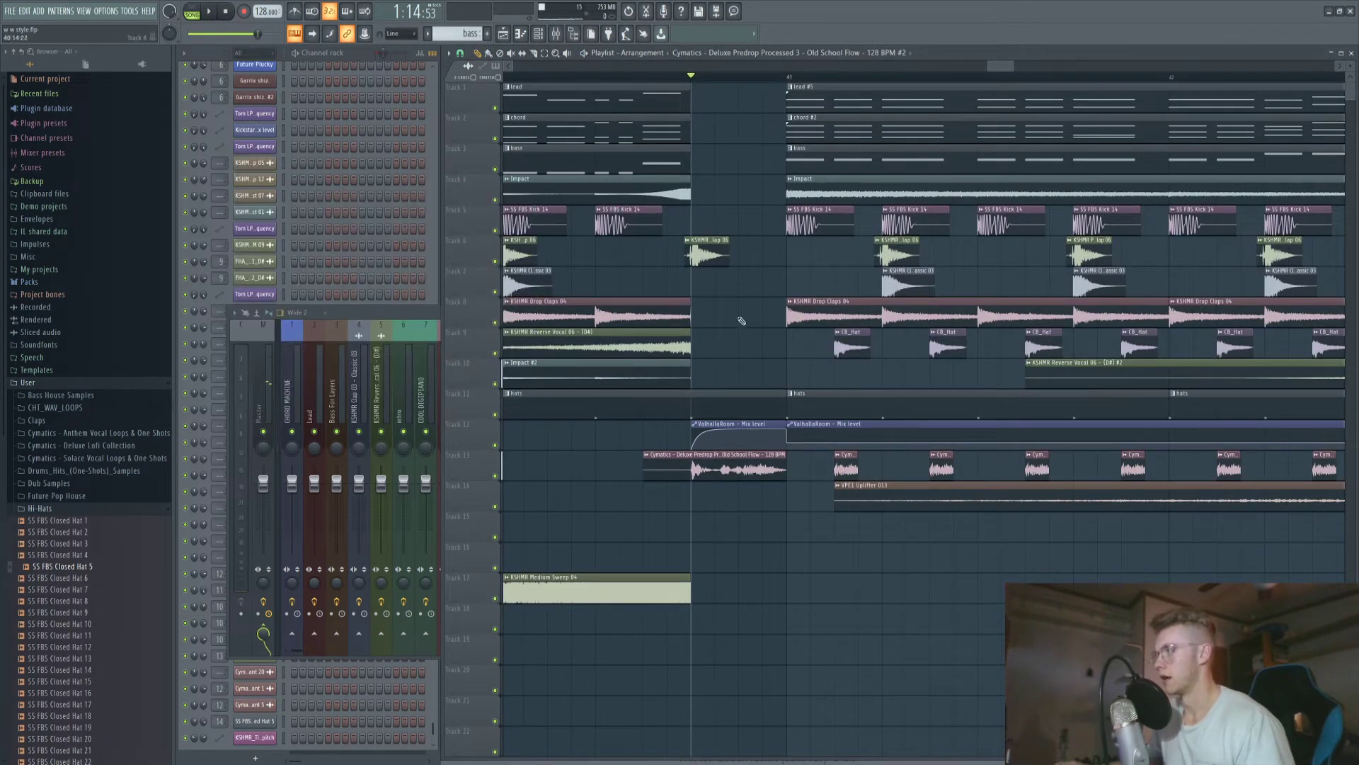
Examine the run-up to bar 41, picking out the KSHMR Reverse Vocal 06 clip.
{"action": "scroll", "coordinate": [734, 317], "scroll_direction": "down", "scroll_amount": 2}
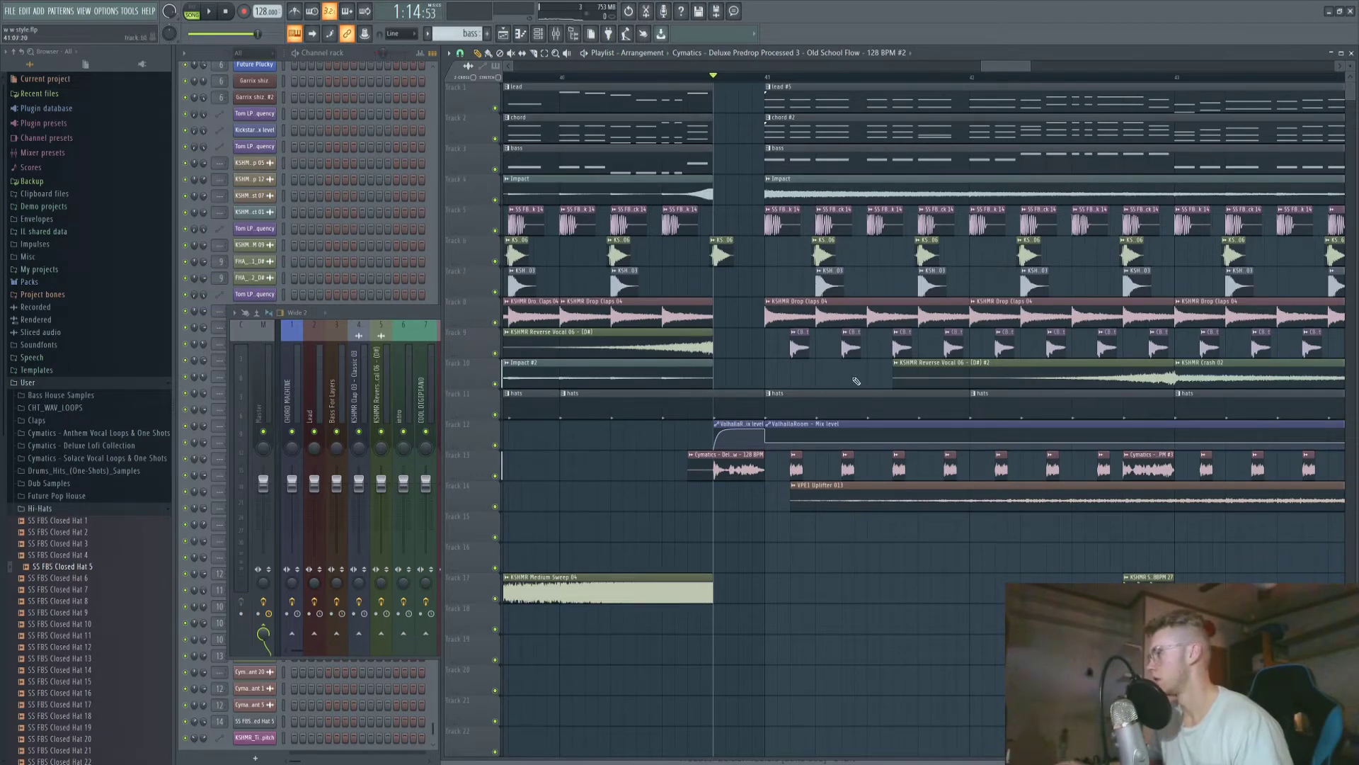
{"action": "scroll", "coordinate": [928, 407], "scroll_direction": "down", "scroll_amount": 3}
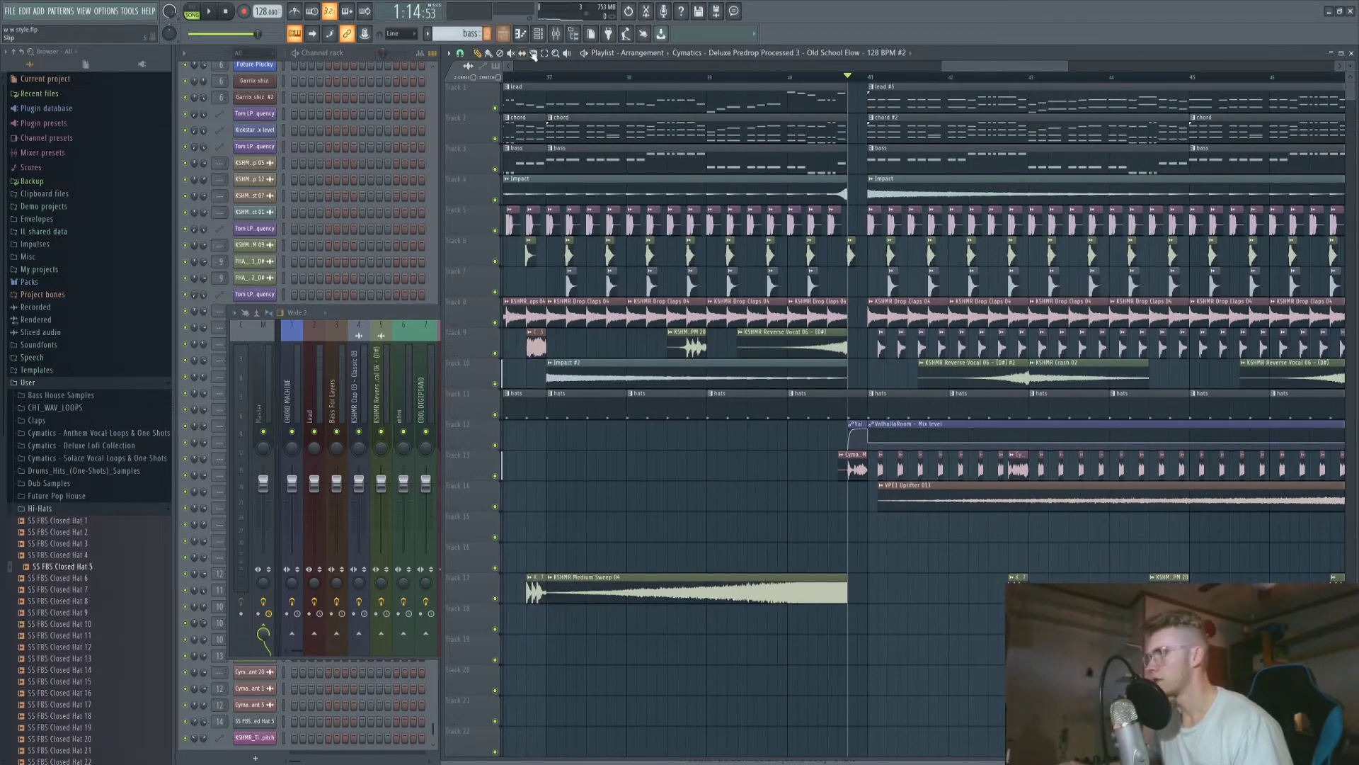
{"action": "left_click", "coordinate": [823, 350]}
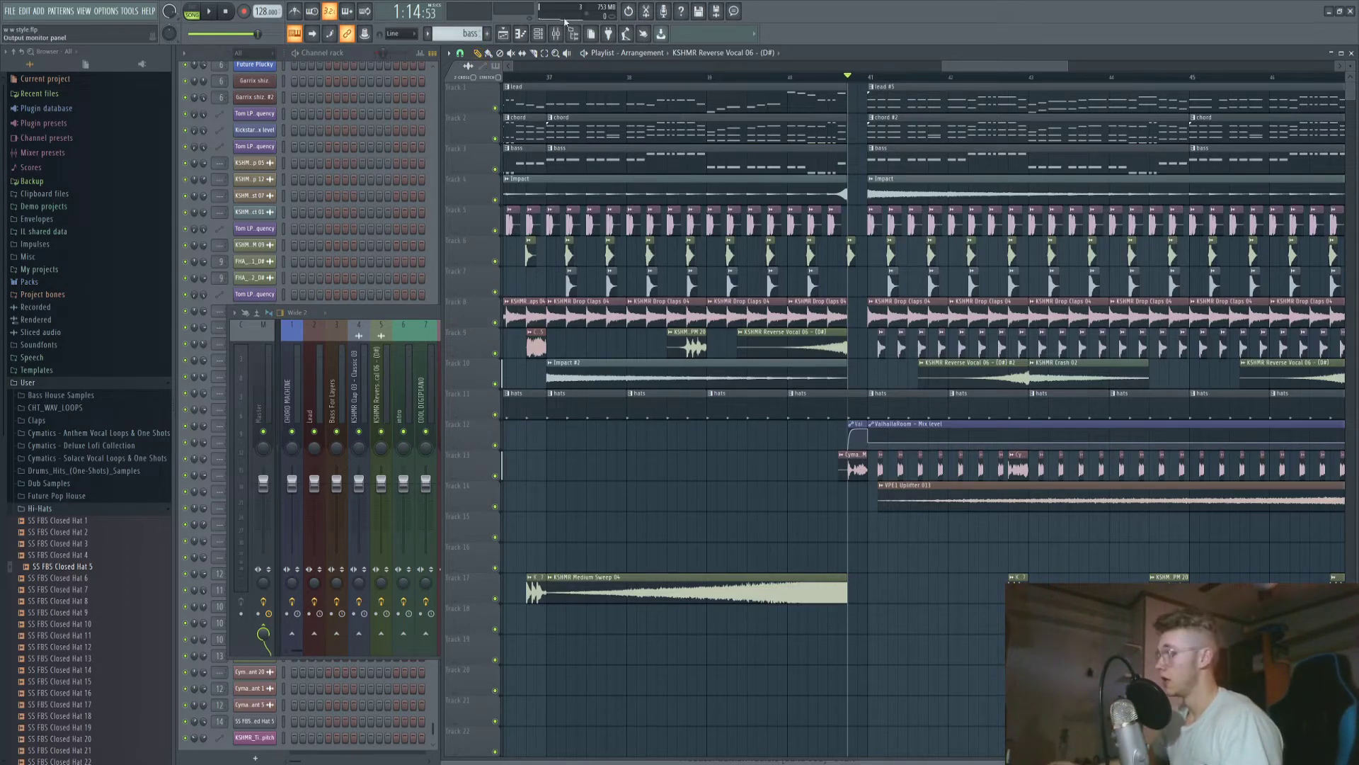
Play the transition from the end of bar 40 into the second half of the drop, and stop playback.
{"action": "scroll", "coordinate": [839, 98], "scroll_direction": "down", "scroll_amount": 3}
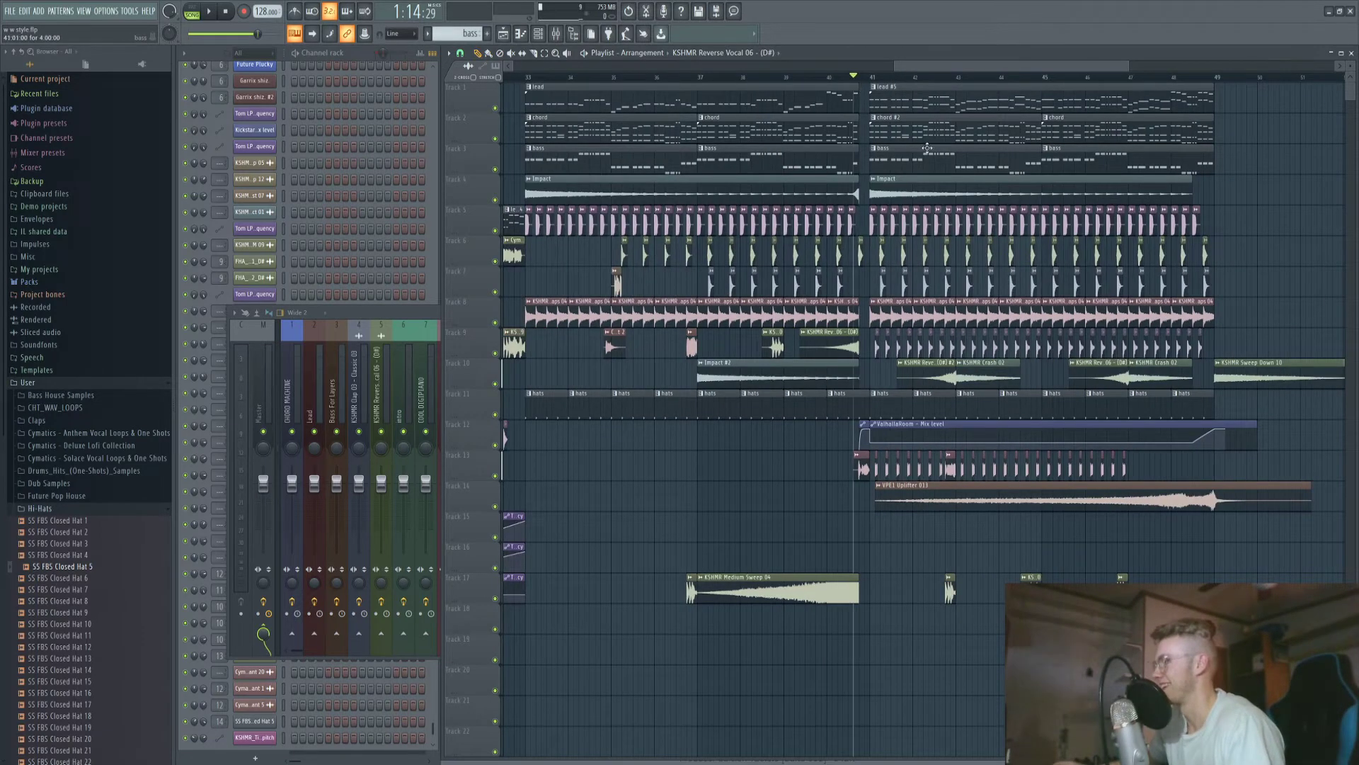
{"action": "scroll", "coordinate": [954, 187], "scroll_direction": "up", "scroll_amount": 2}
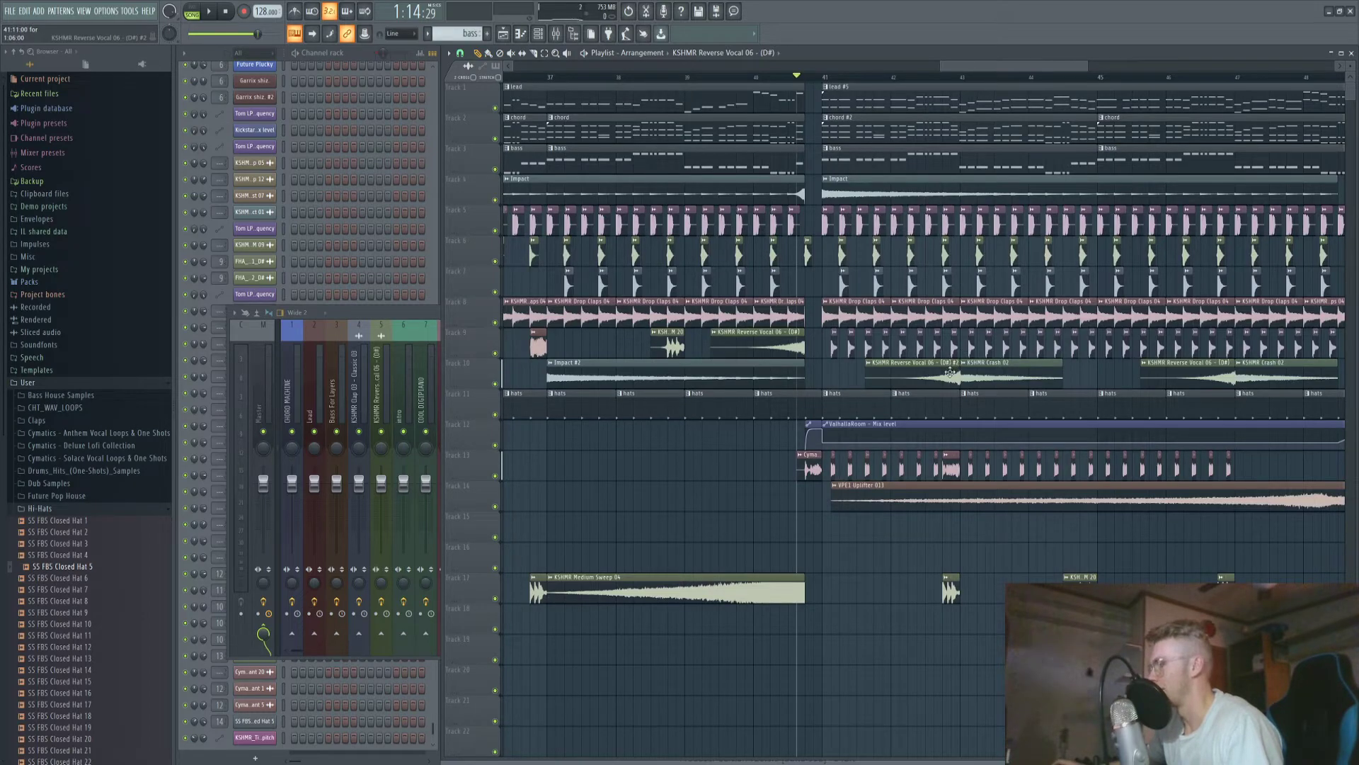
{"action": "key", "text": "space"}
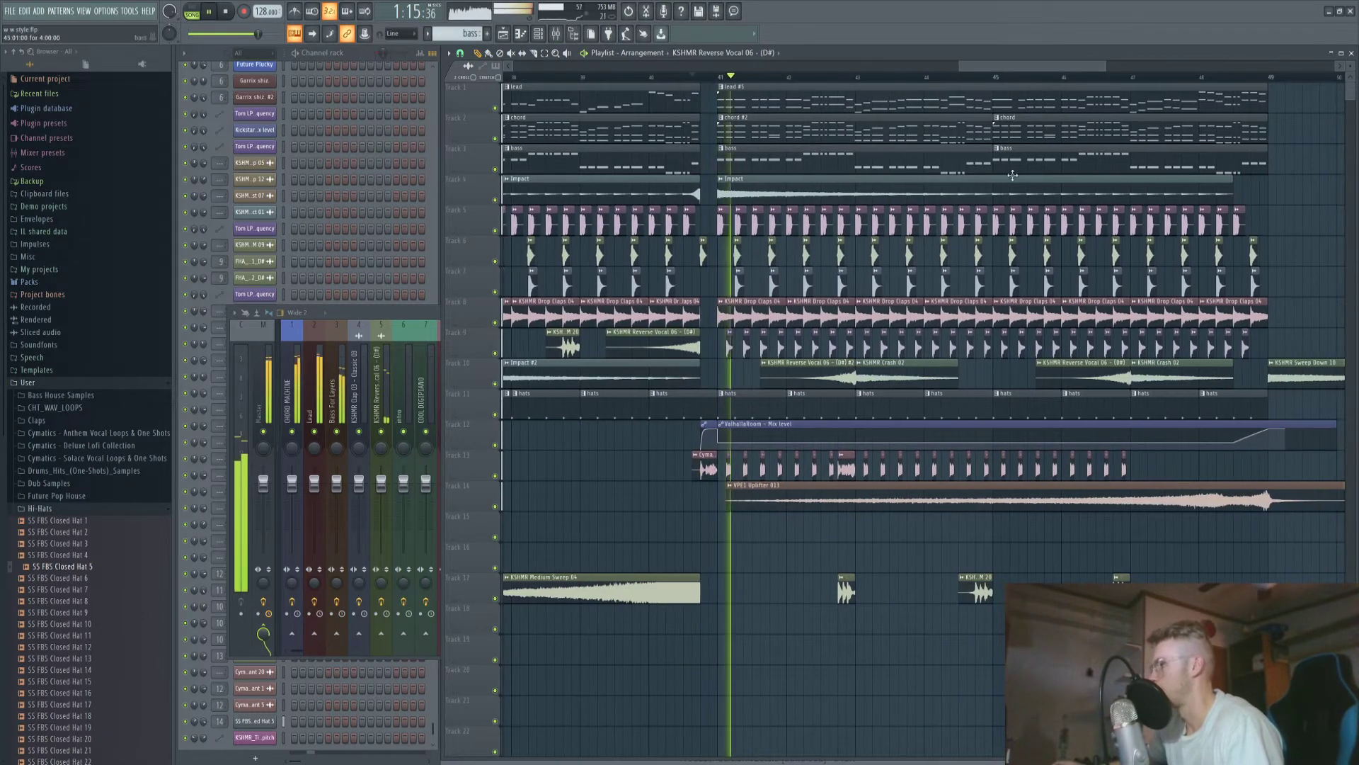
{"action": "scroll", "coordinate": [1012, 174], "scroll_direction": "down", "scroll_amount": 5}
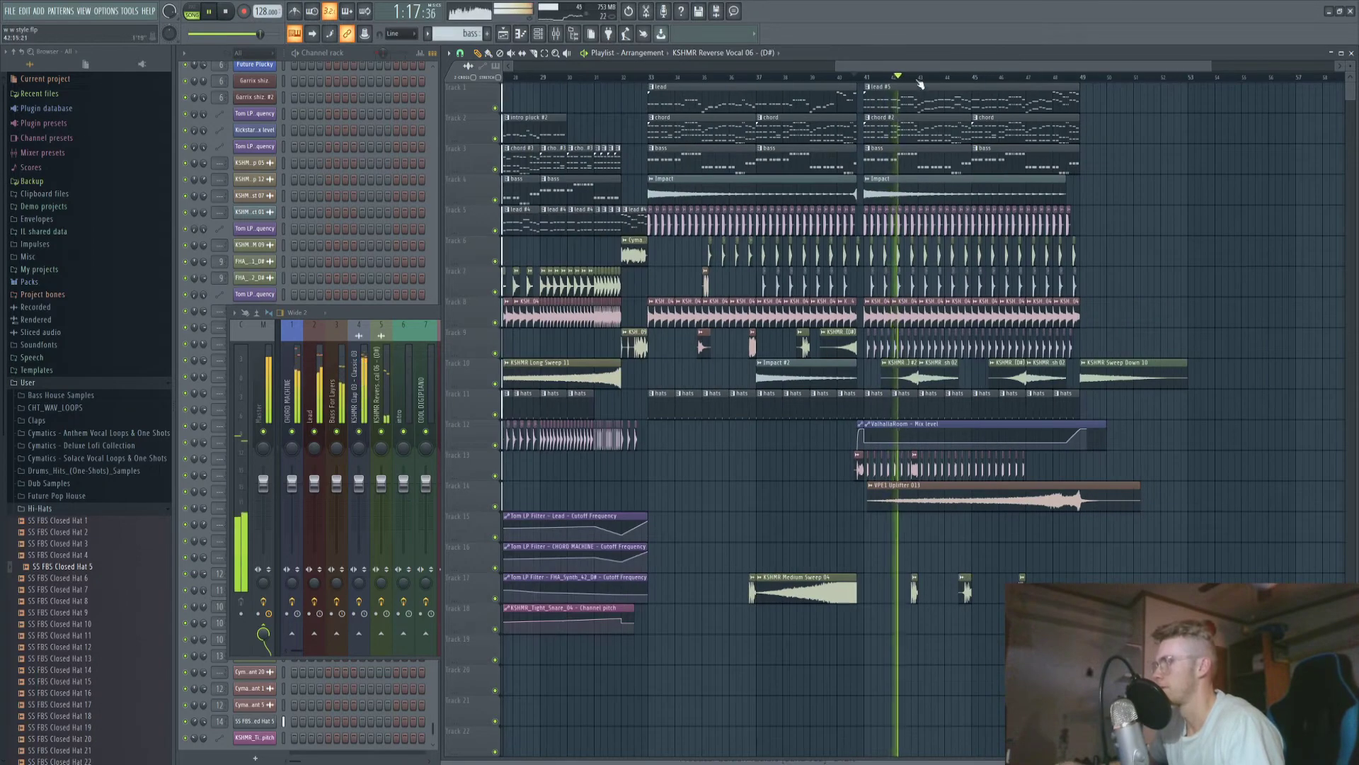
{"action": "key", "text": "space"}
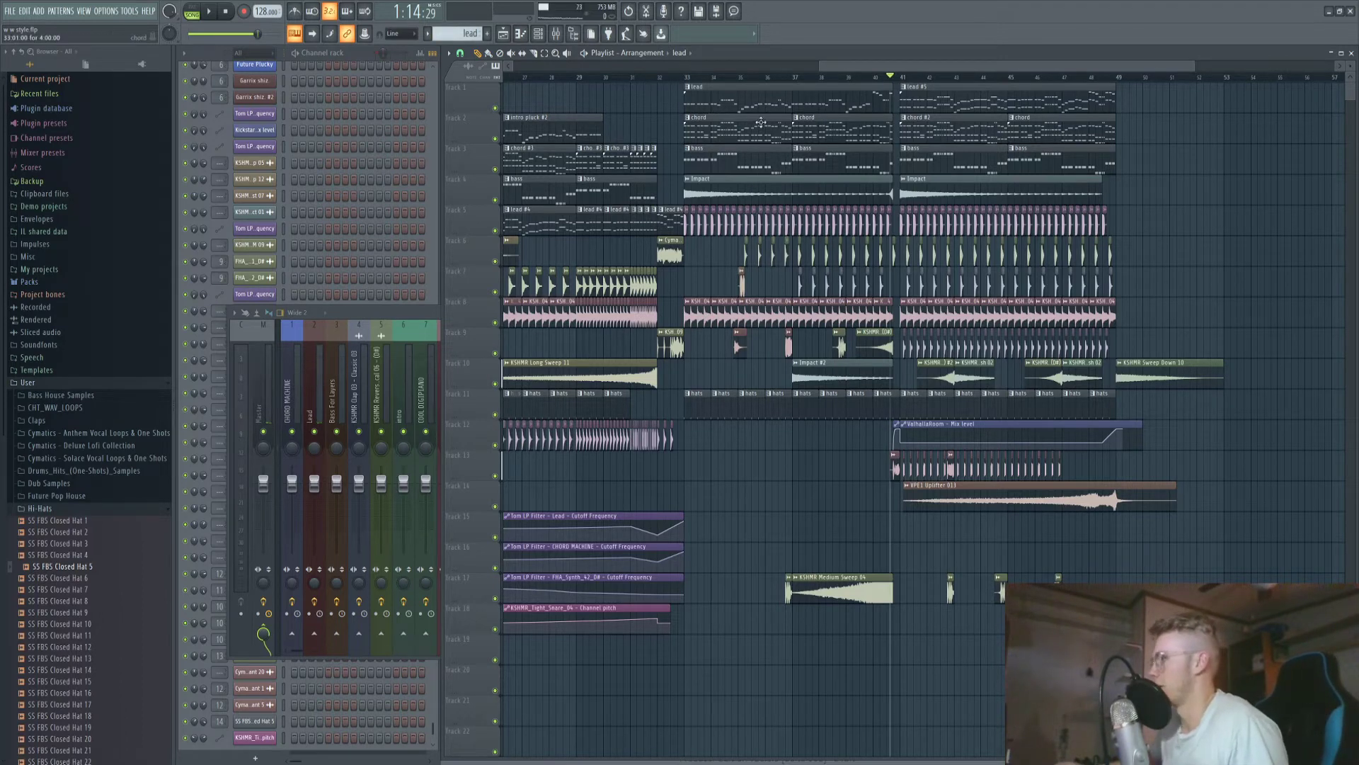
Open the drop's lead pattern in the piano roll and show its Festival channels in the channel rack.
{"action": "double_click", "coordinate": [745, 104]}
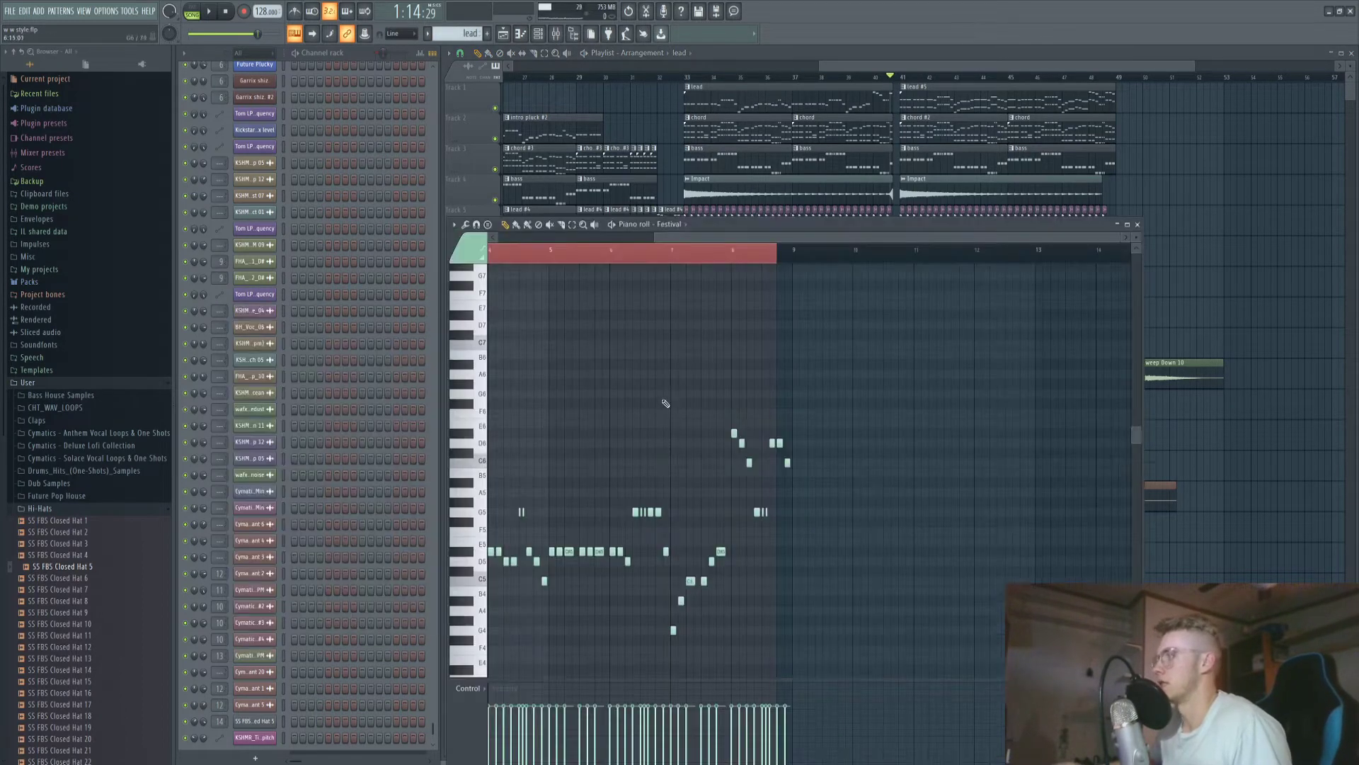
{"action": "scroll", "coordinate": [641, 419], "scroll_direction": "up", "scroll_amount": 3}
{"action": "scroll", "coordinate": [357, 333], "scroll_direction": "up", "scroll_amount": 10}
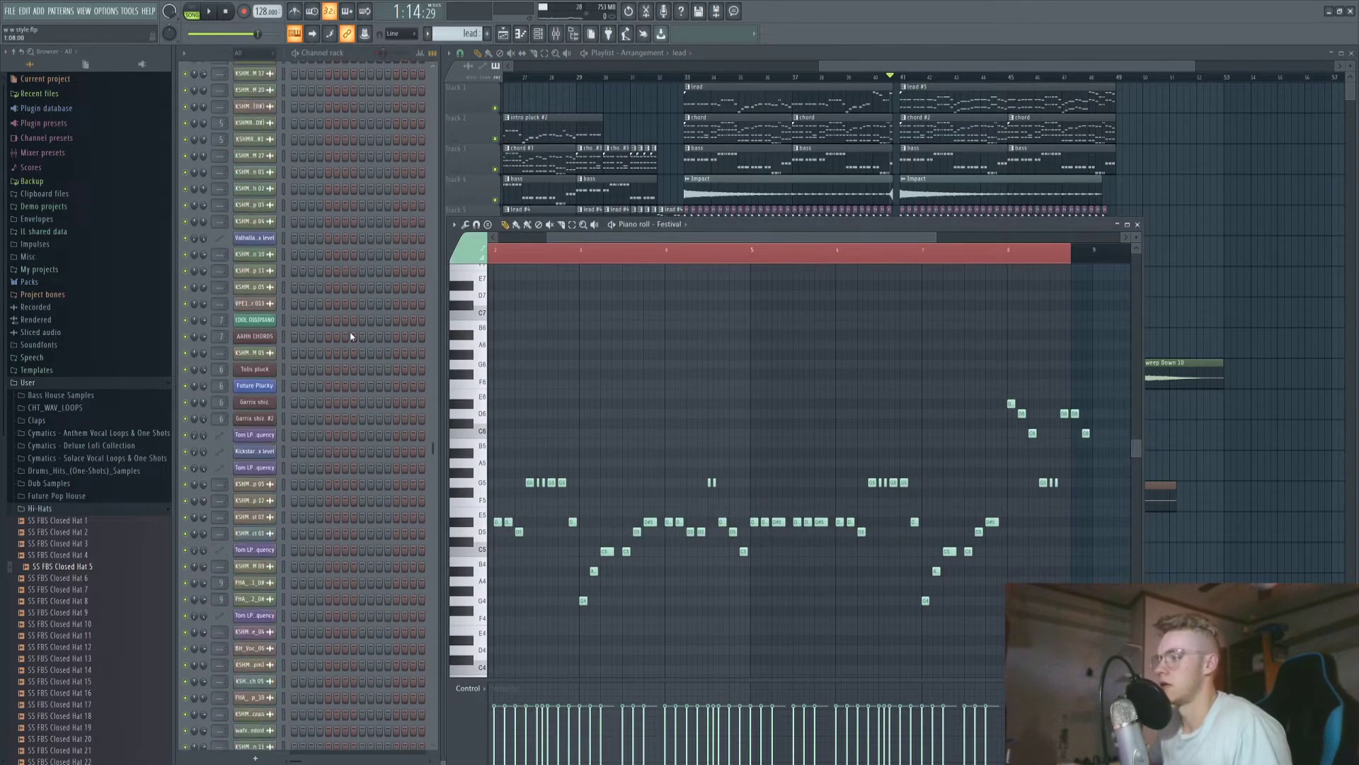
{"action": "scroll", "coordinate": [351, 338], "scroll_direction": "up", "scroll_amount": 5}
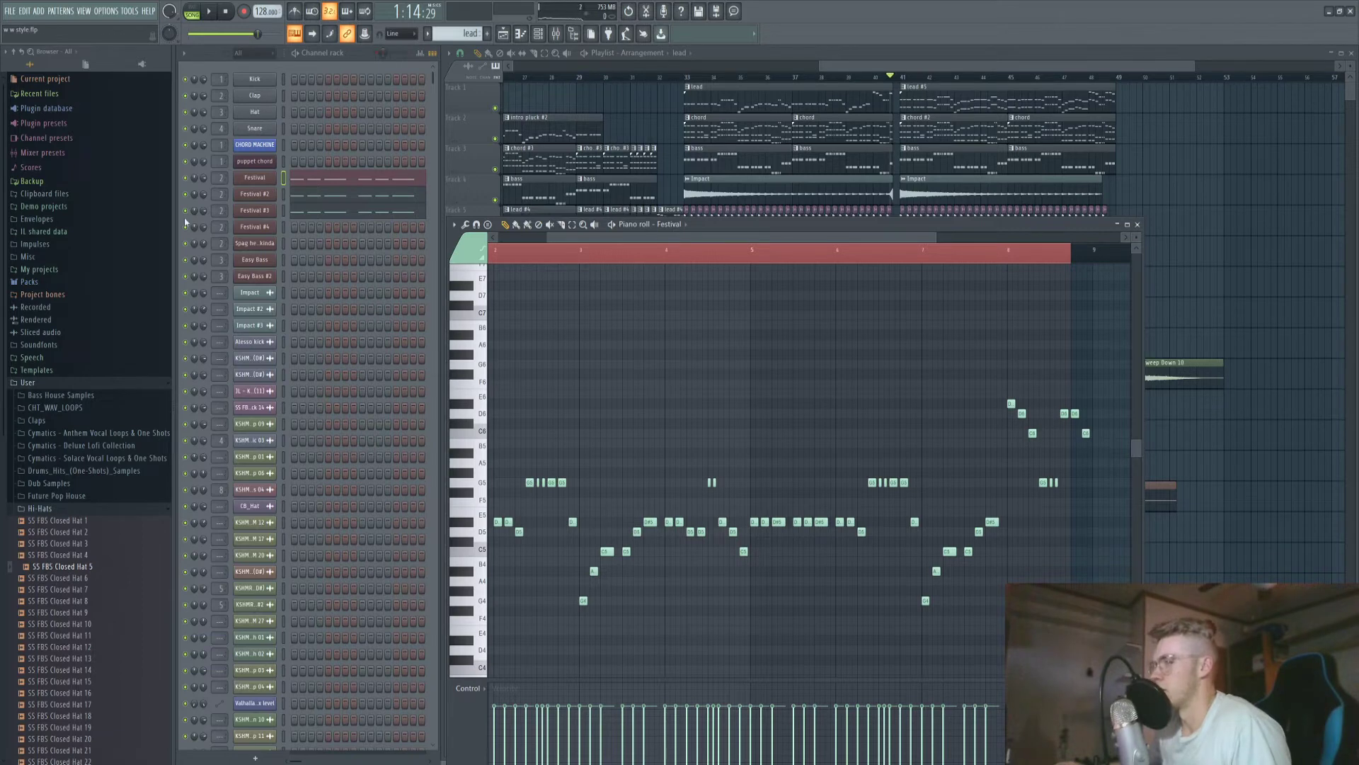
Play the drop's lead pattern on its own in pattern mode, stop it and close its piano roll.
{"action": "key", "text": "l"}
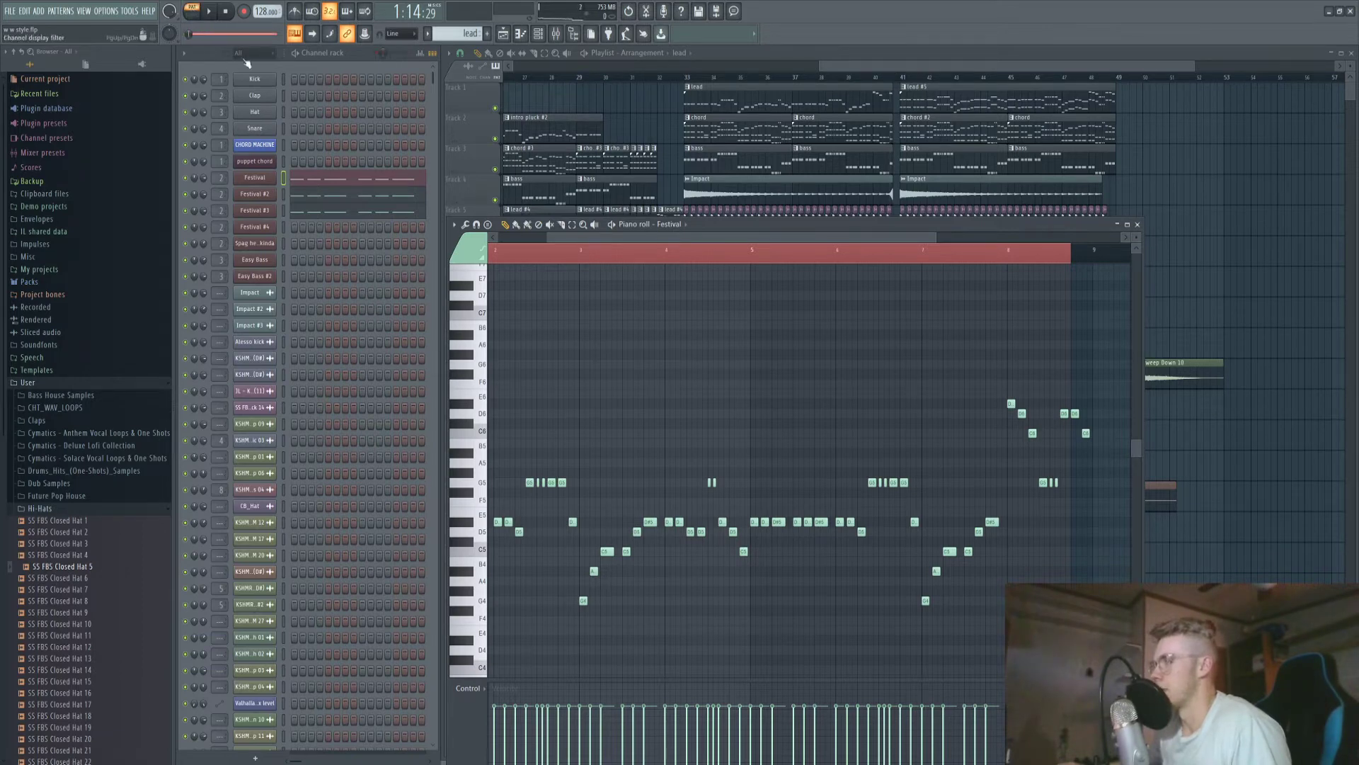
{"action": "left_click", "coordinate": [211, 12]}
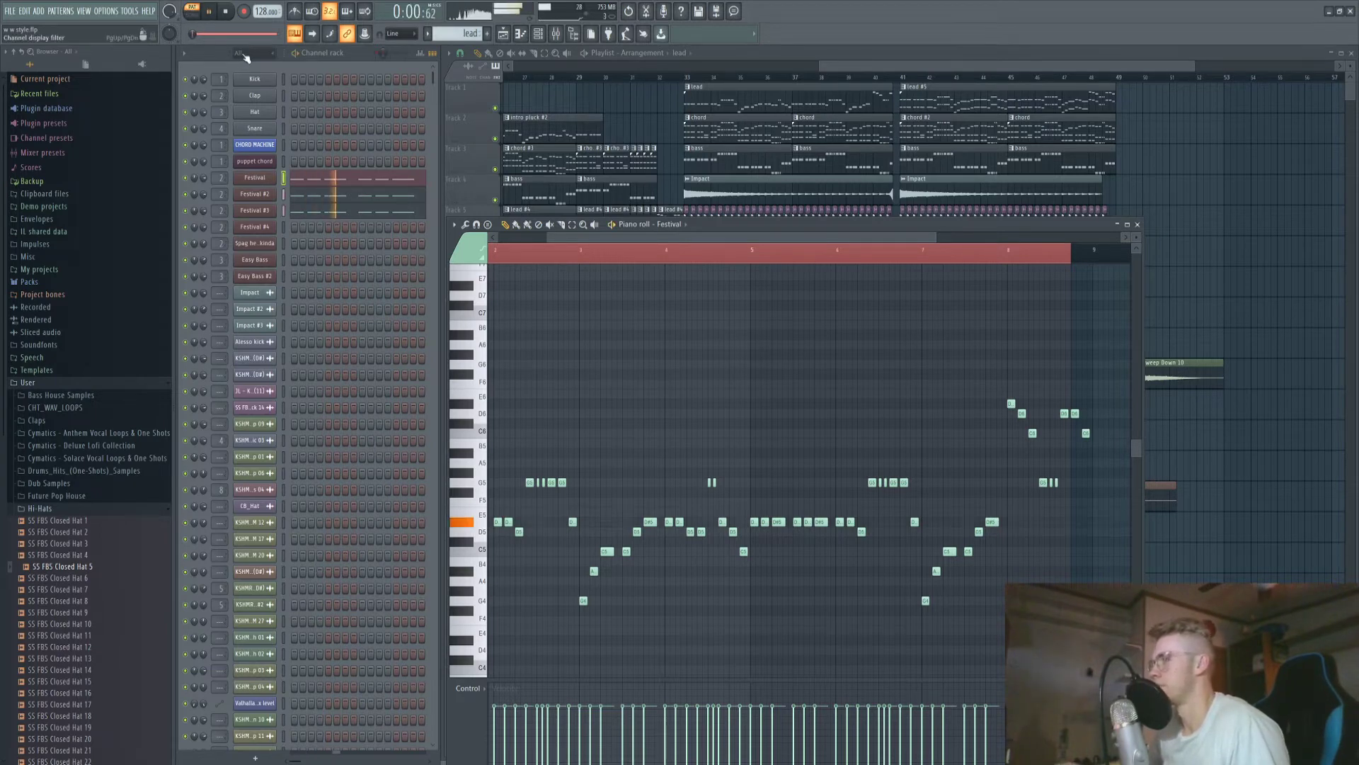
{"action": "left_click", "coordinate": [227, 13]}
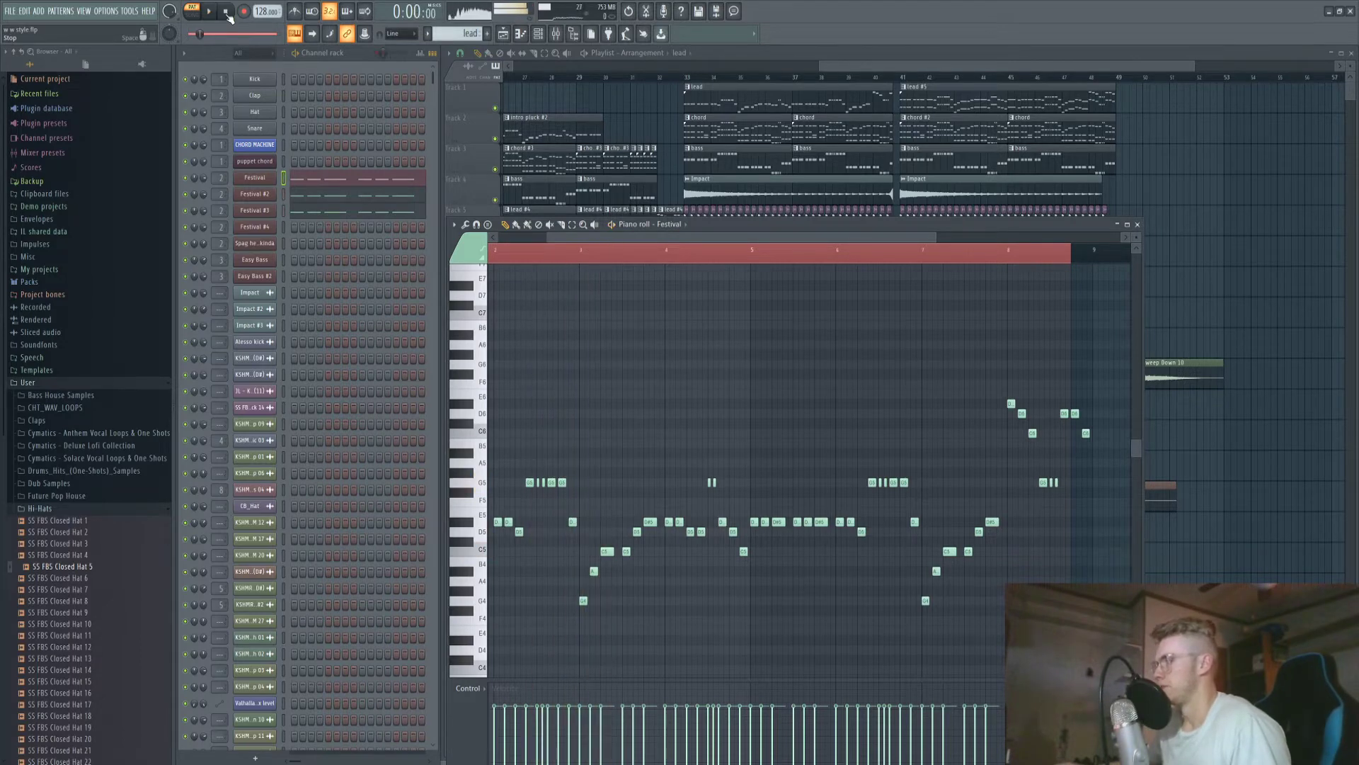
{"action": "left_click", "coordinate": [1137, 226]}
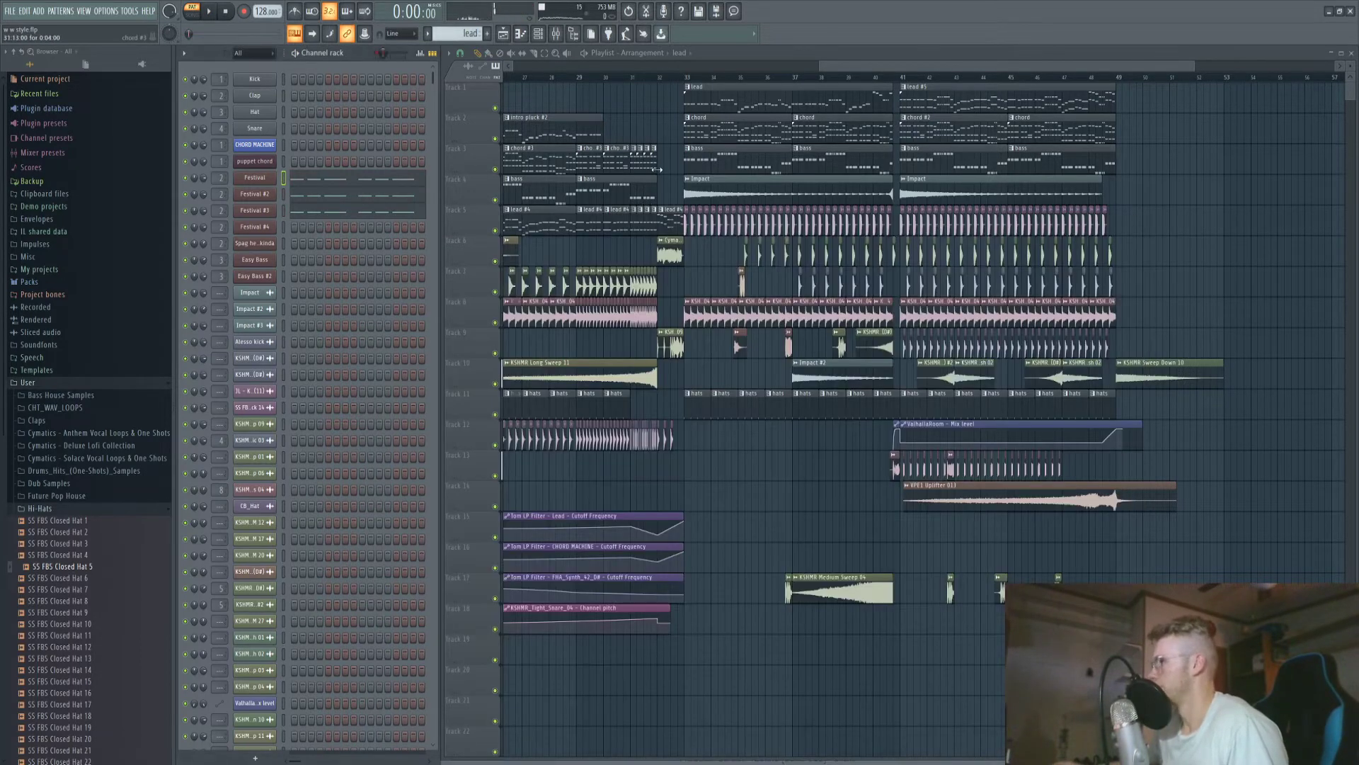
Show the Sylenth1 preset used by the first Festival lead channel, and close the plugin.
{"action": "left_click", "coordinate": [259, 190]}
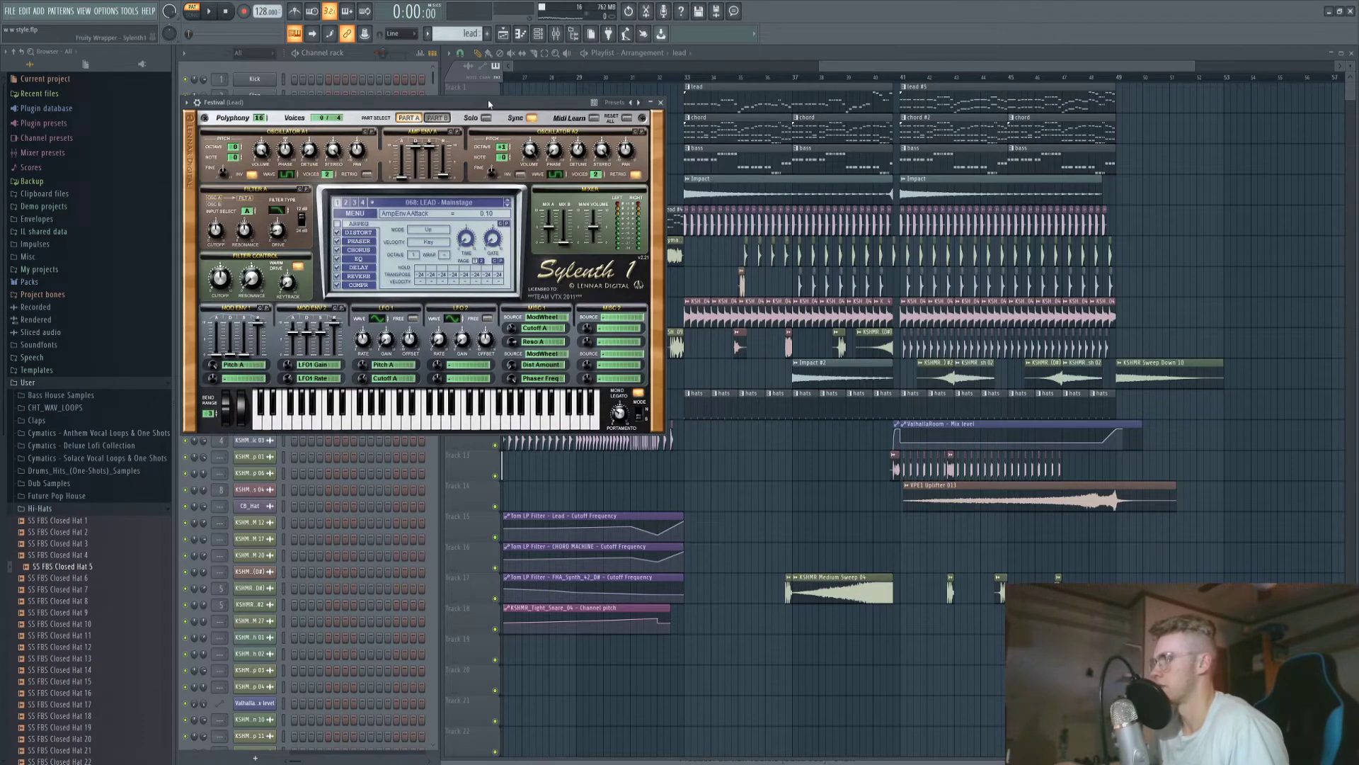
{"action": "left_click_drag", "start_coordinate": [585, 95], "coordinate": [791, 125]}
{"action": "left_click", "coordinate": [864, 131]}
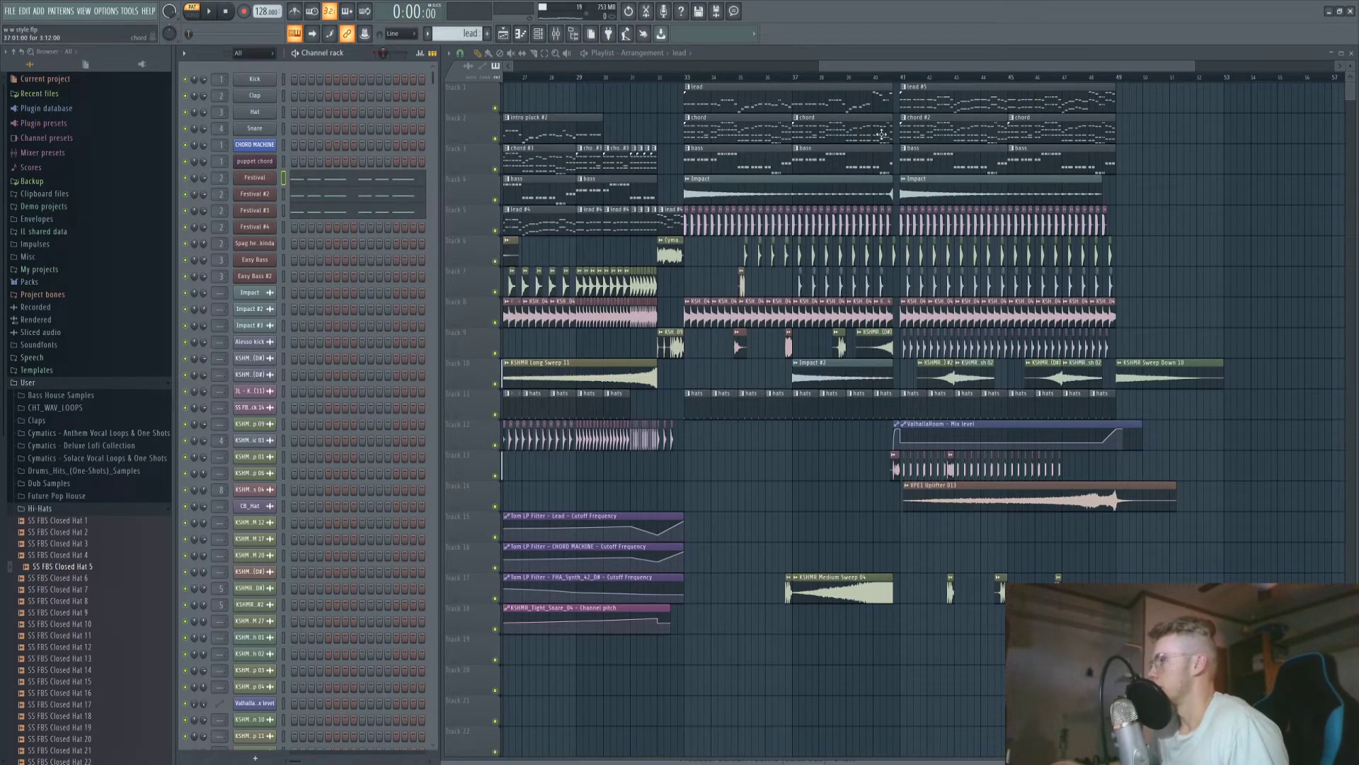
Audition the SS FBS Kick 14 clip at bar 33 and survey the drop's tracks through its second half.
{"action": "scroll", "coordinate": [695, 200], "scroll_direction": "up", "scroll_amount": 5}
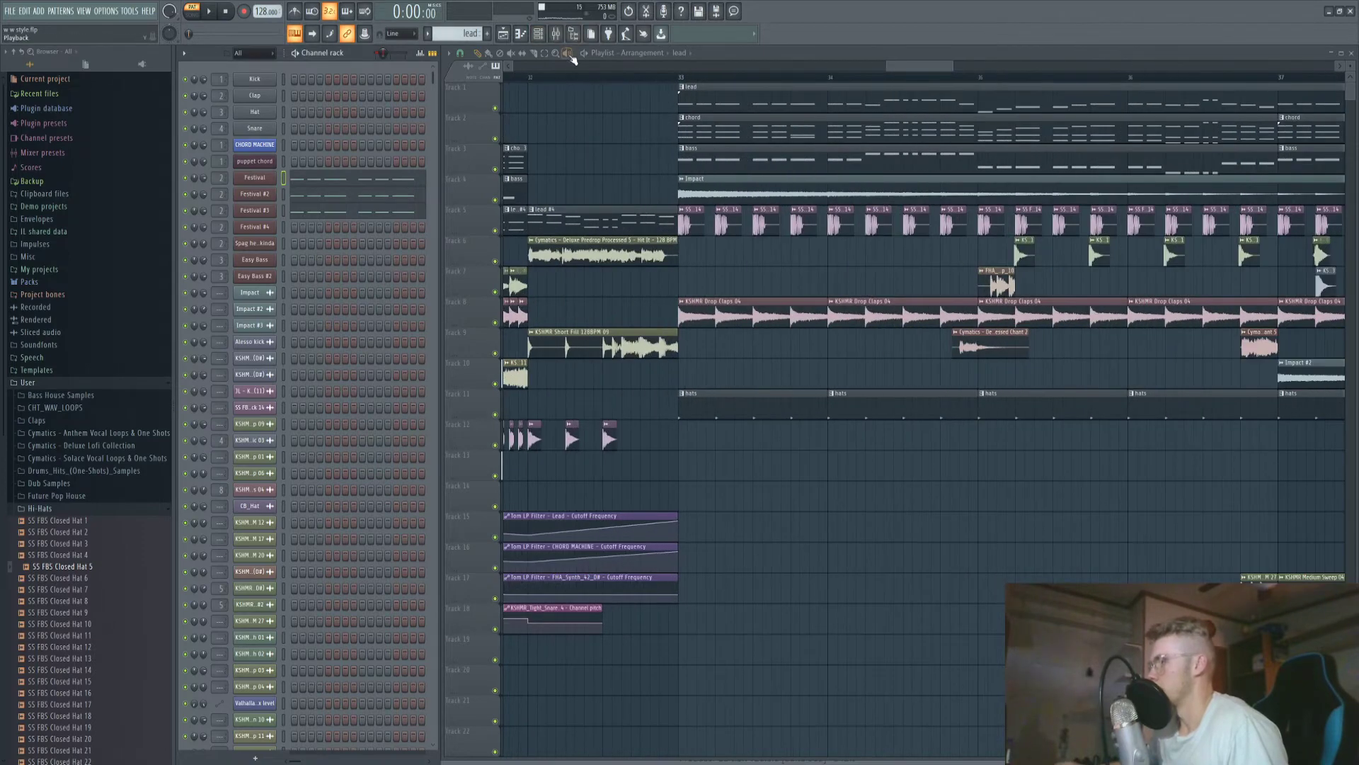
{"action": "left_click", "coordinate": [681, 224]}
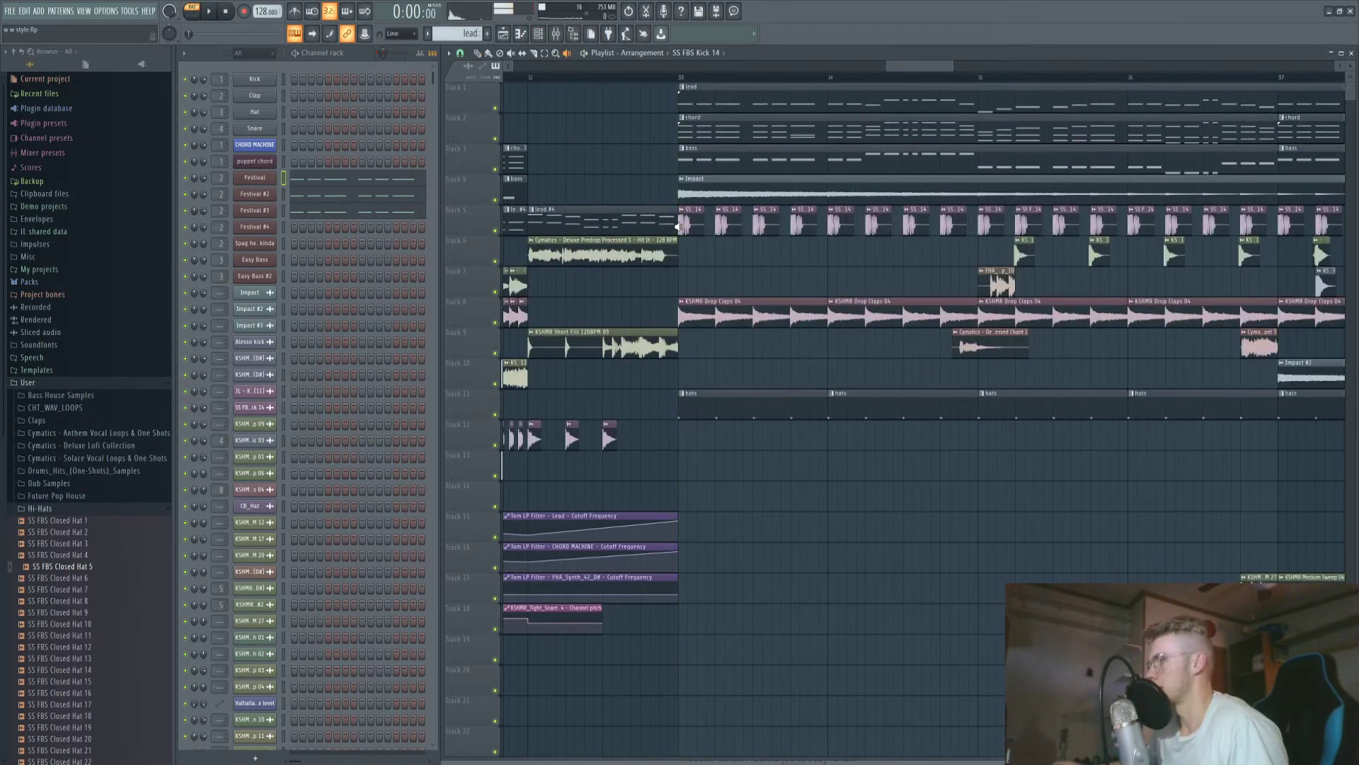
{"action": "left_click", "coordinate": [478, 53]}
{"action": "scroll", "coordinate": [791, 237], "scroll_direction": "down", "scroll_amount": 3}
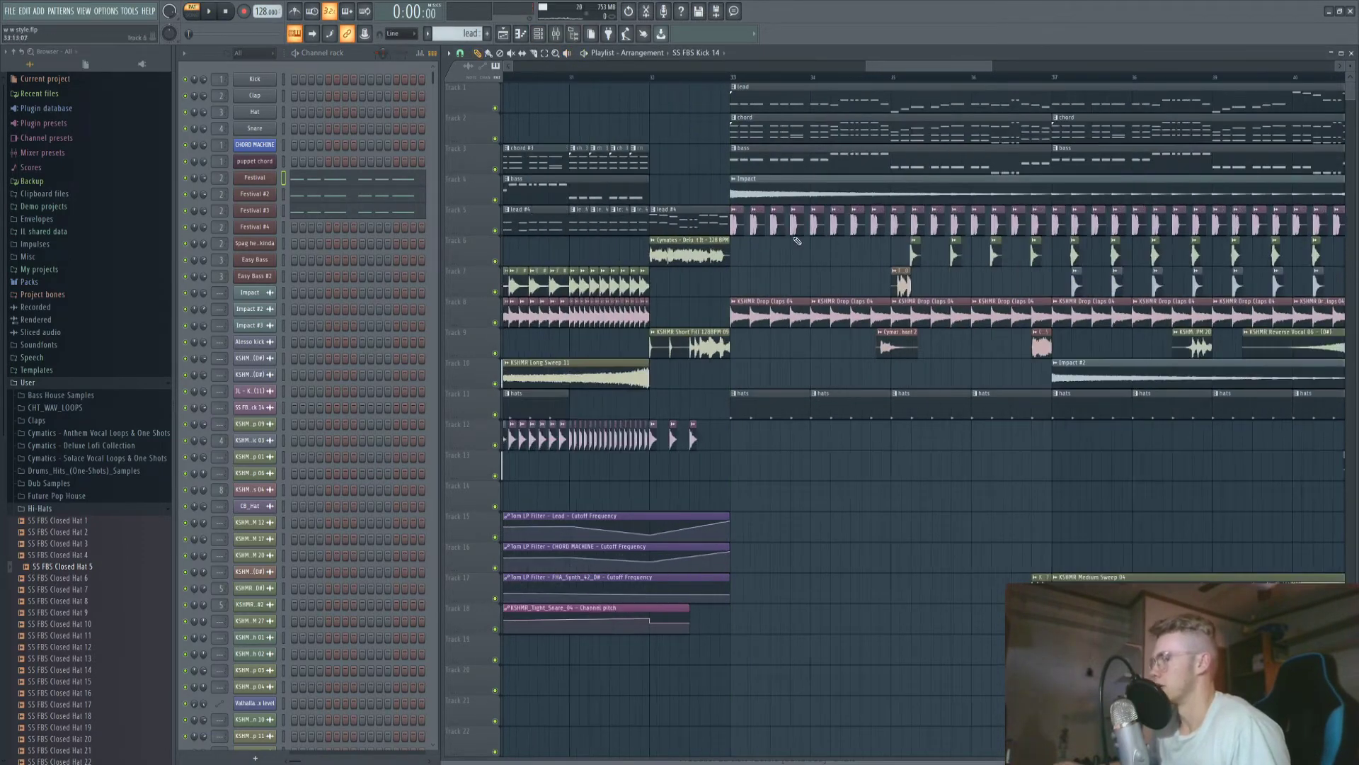
{"action": "left_click_drag", "start_coordinate": [896, 70], "coordinate": [941, 102]}
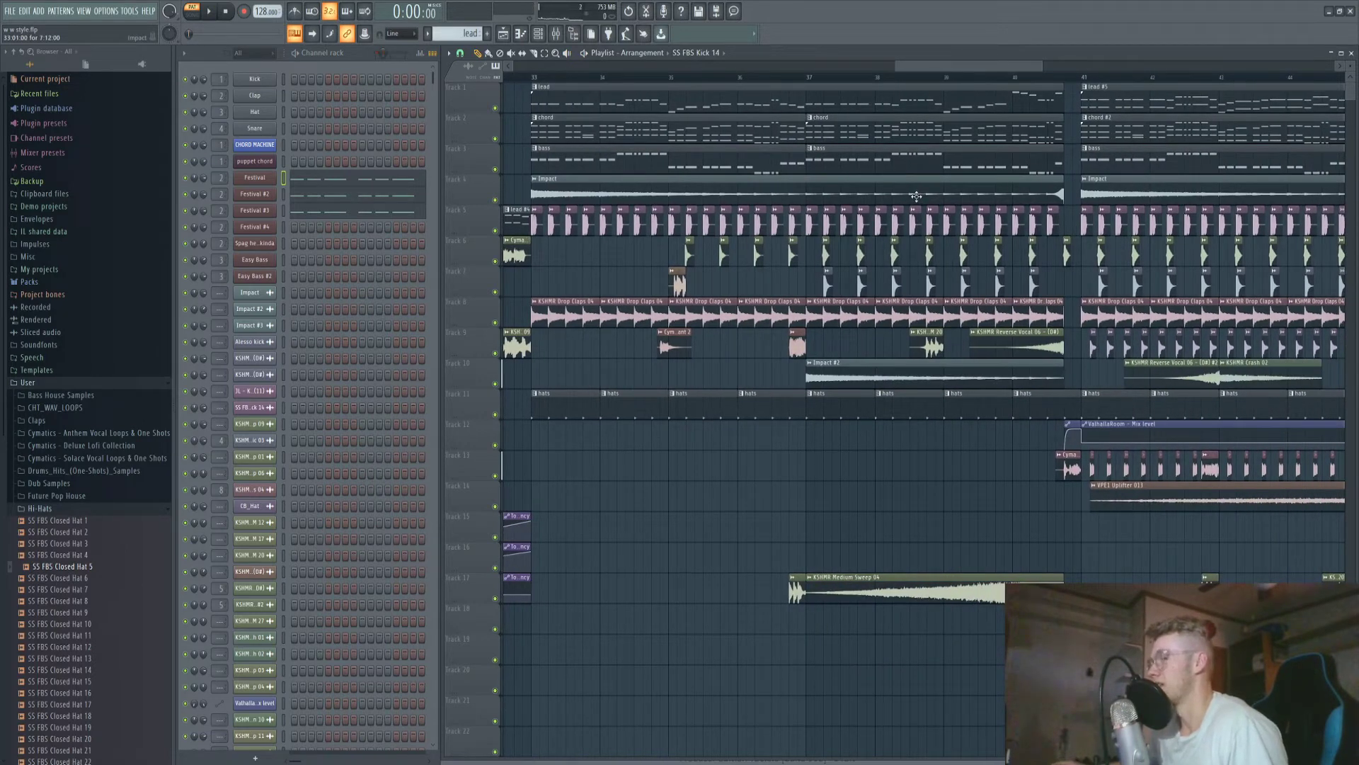
{"action": "scroll", "coordinate": [896, 79], "scroll_direction": "down", "scroll_amount": 4}
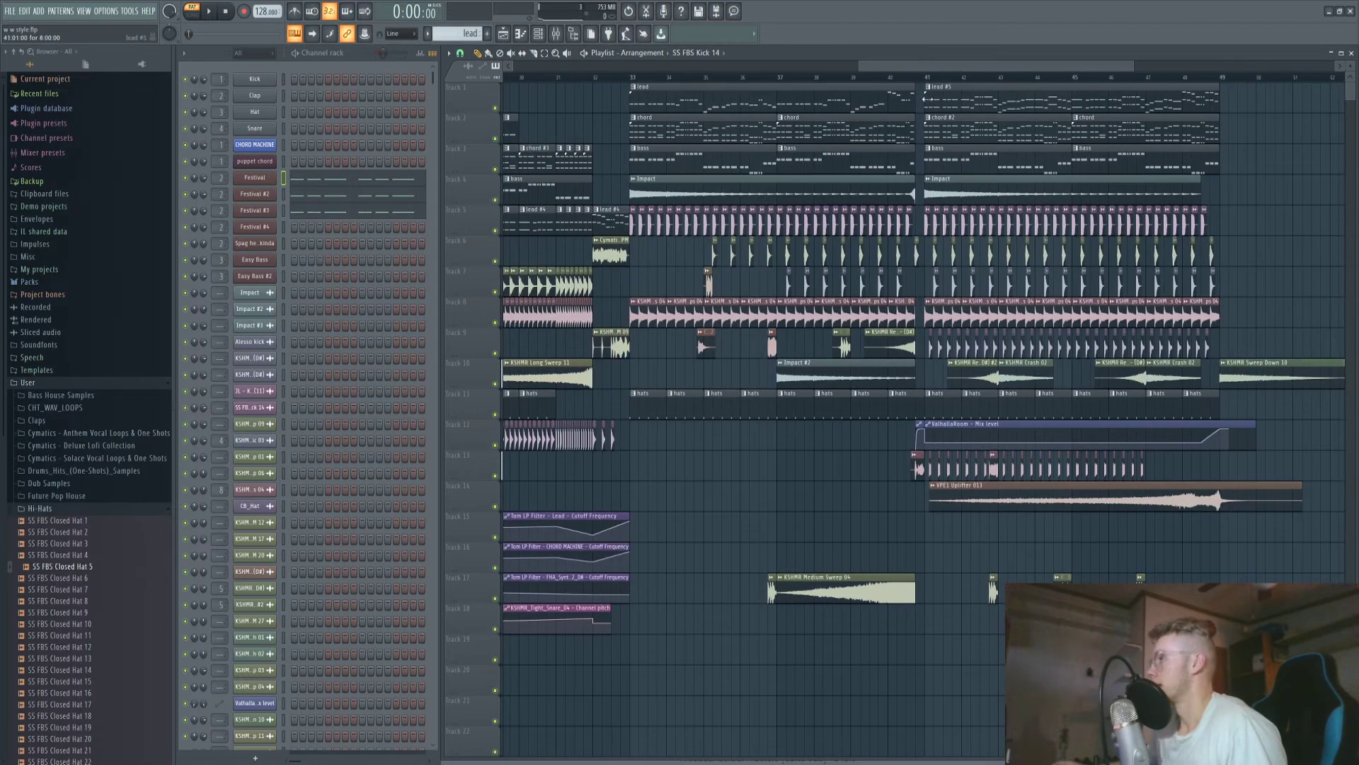
Select the lead #5 pattern from bar 41, show the Sylenth1 preset of its Festival #4 channel, and close the plugin.
{"action": "left_click", "coordinate": [932, 100]}
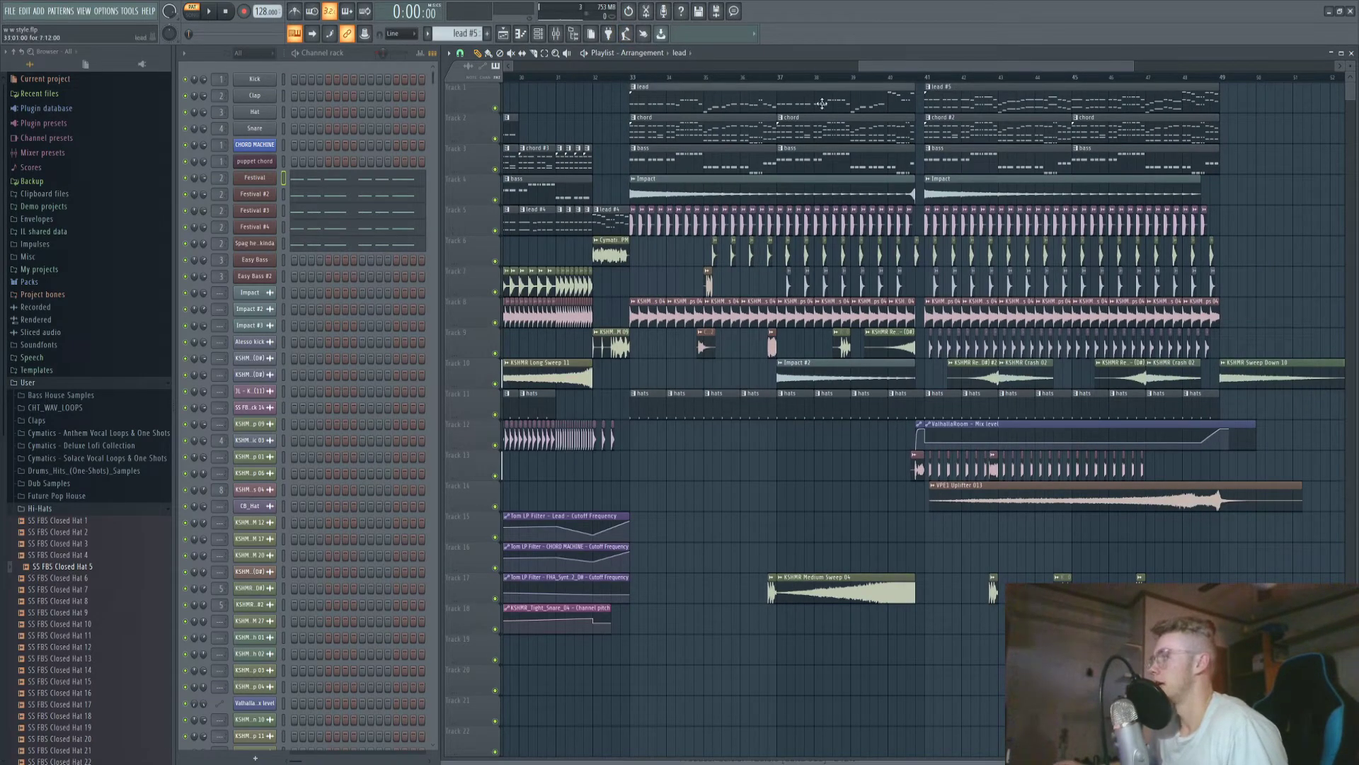
{"action": "left_click", "coordinate": [262, 228]}
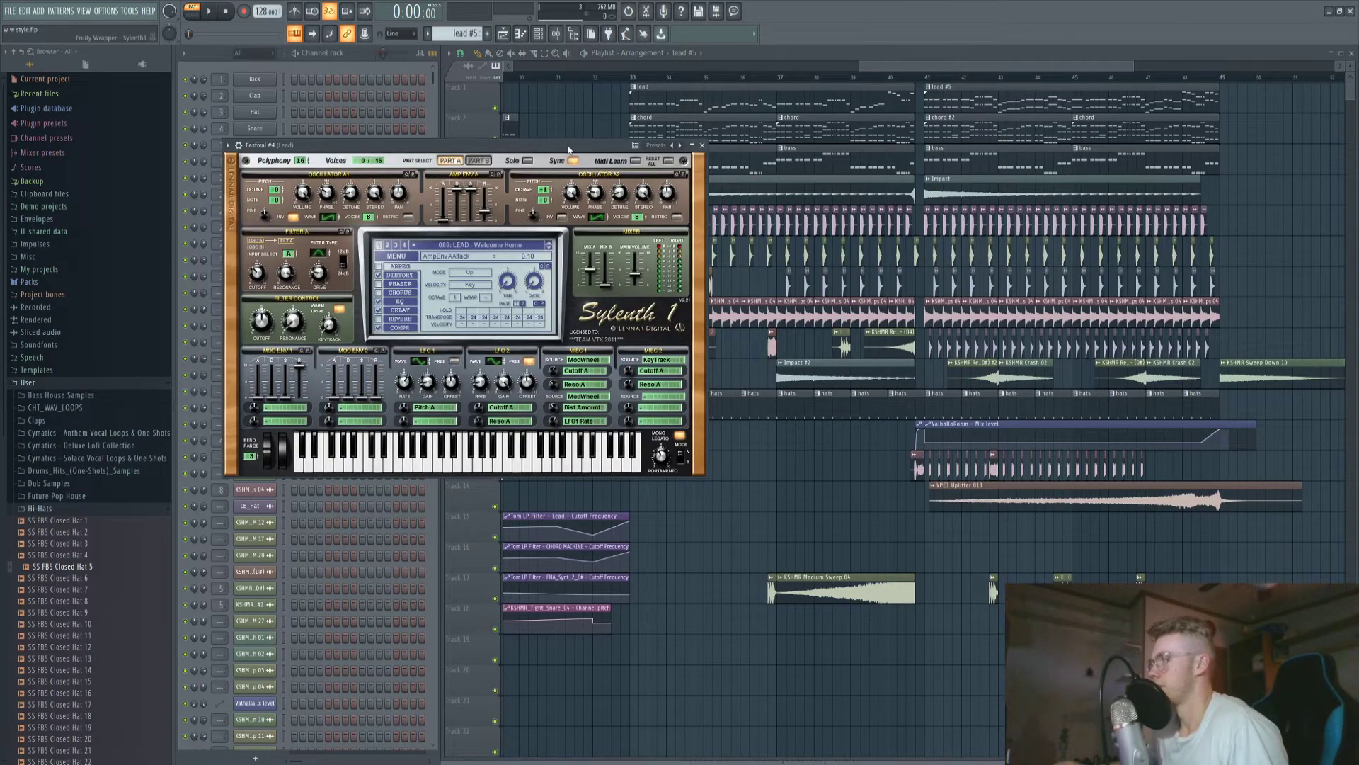
{"action": "left_click_drag", "start_coordinate": [564, 153], "coordinate": [664, 163]}
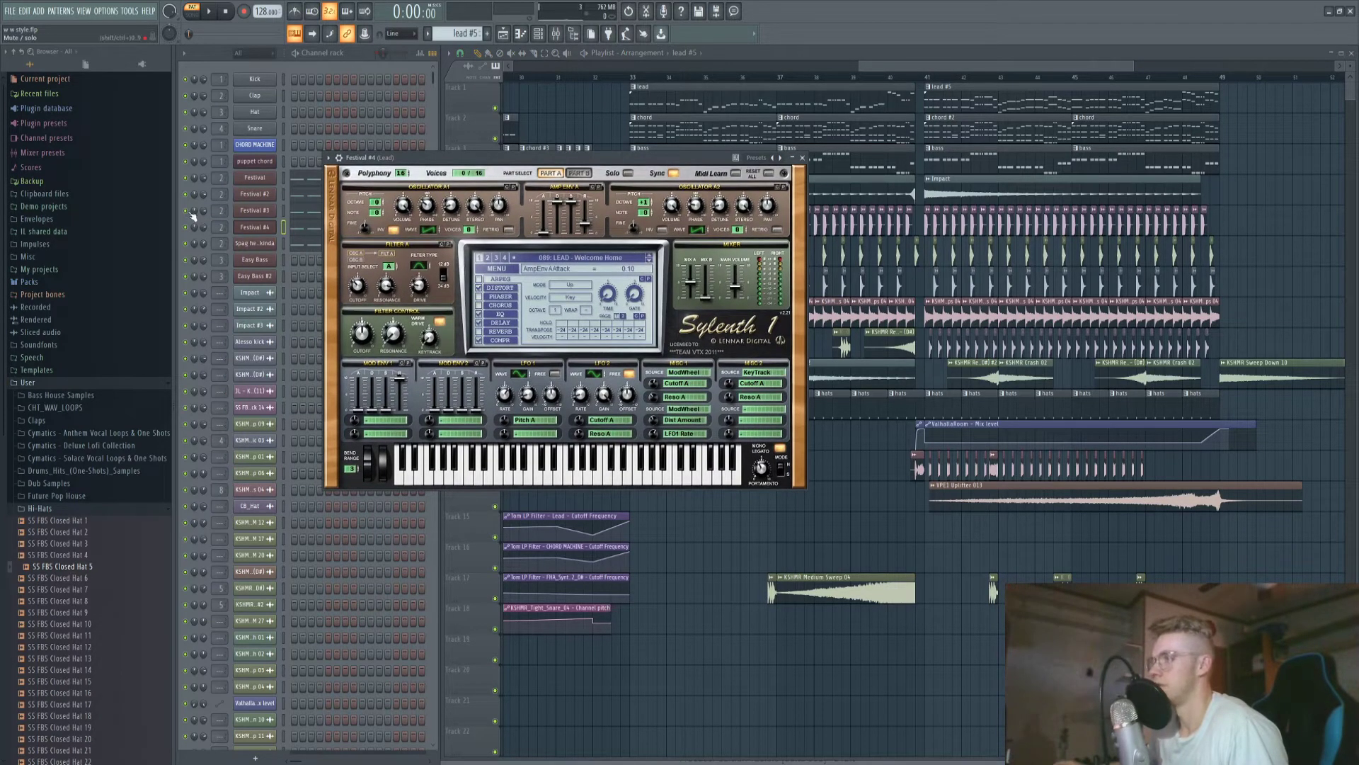
{"action": "key", "text": "Escape"}
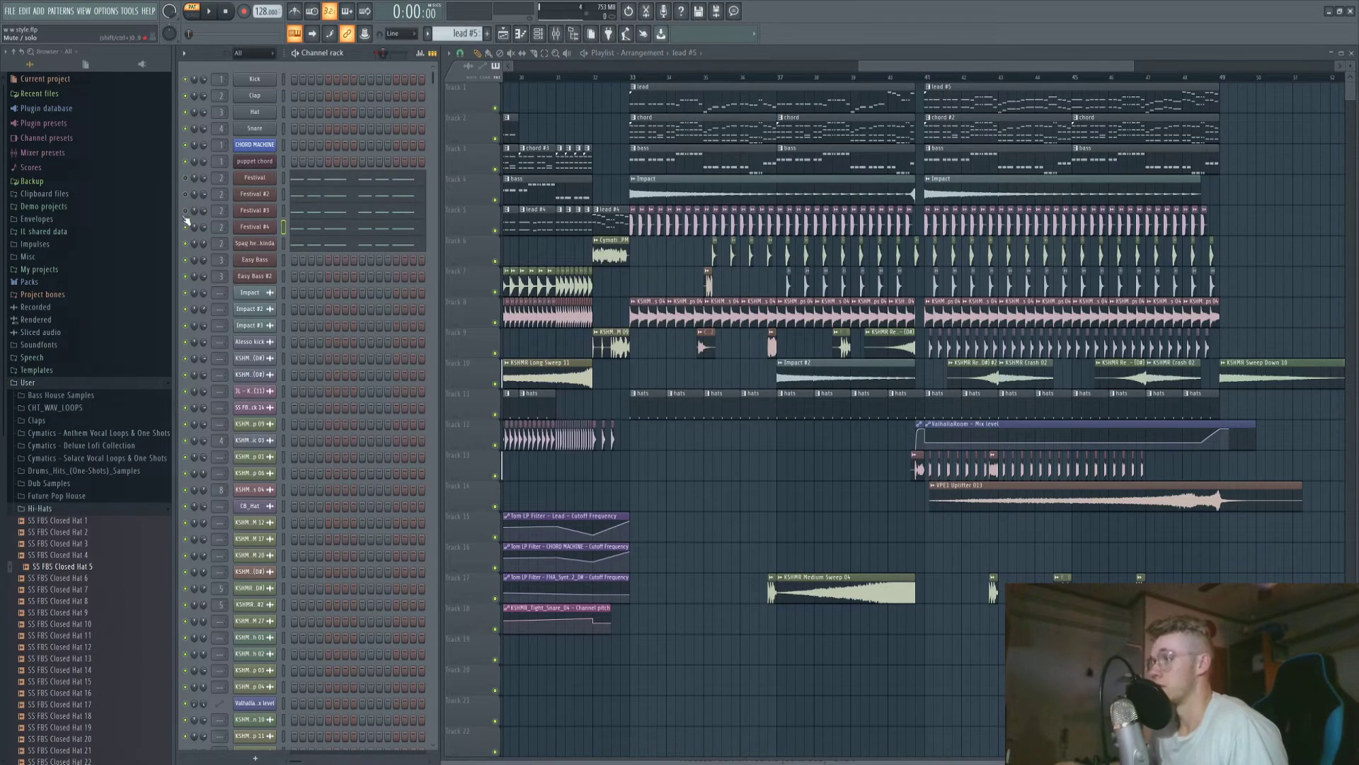
Play the lead #5 pattern in pattern mode, pick out its added Spag channel, and stop playback.
{"action": "key", "text": "space"}
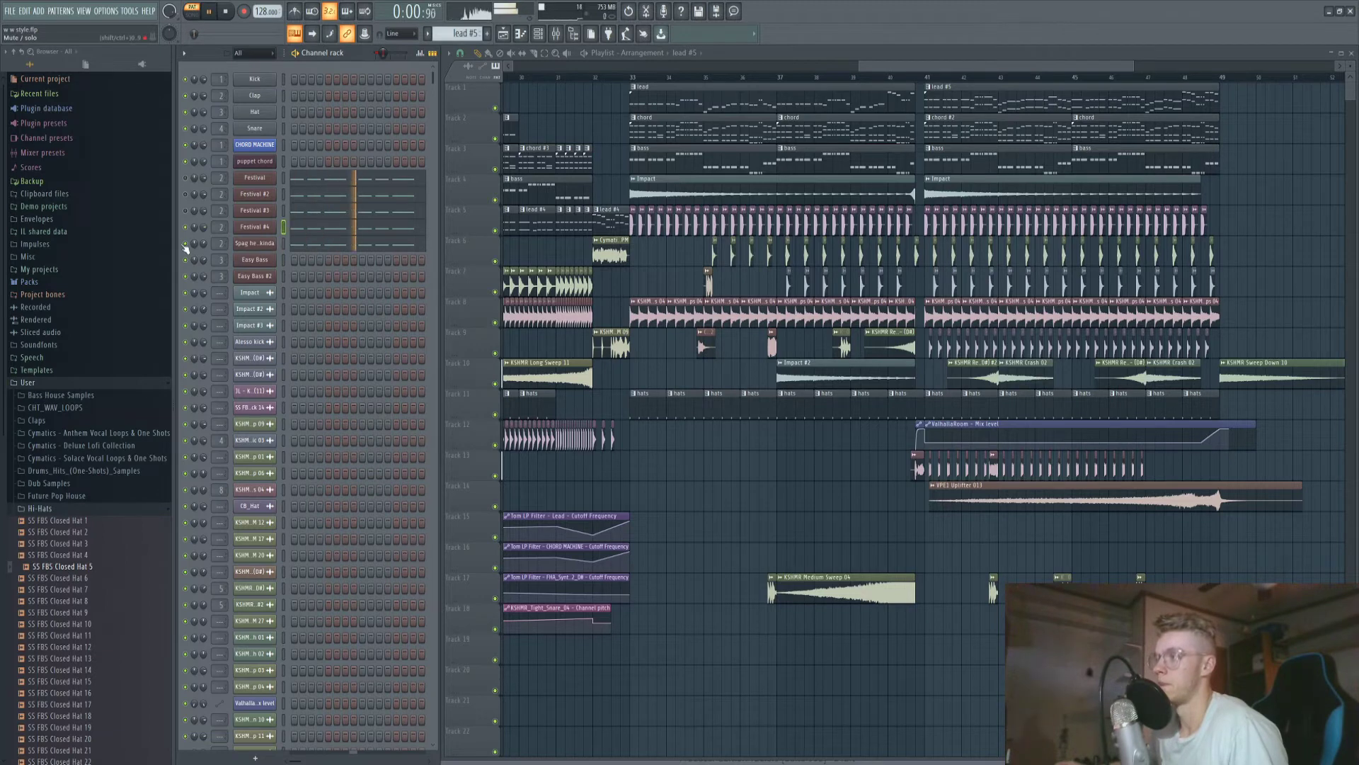
{"action": "left_click", "coordinate": [274, 247]}
{"action": "left_click", "coordinate": [273, 247]}
{"action": "key", "text": "space"}
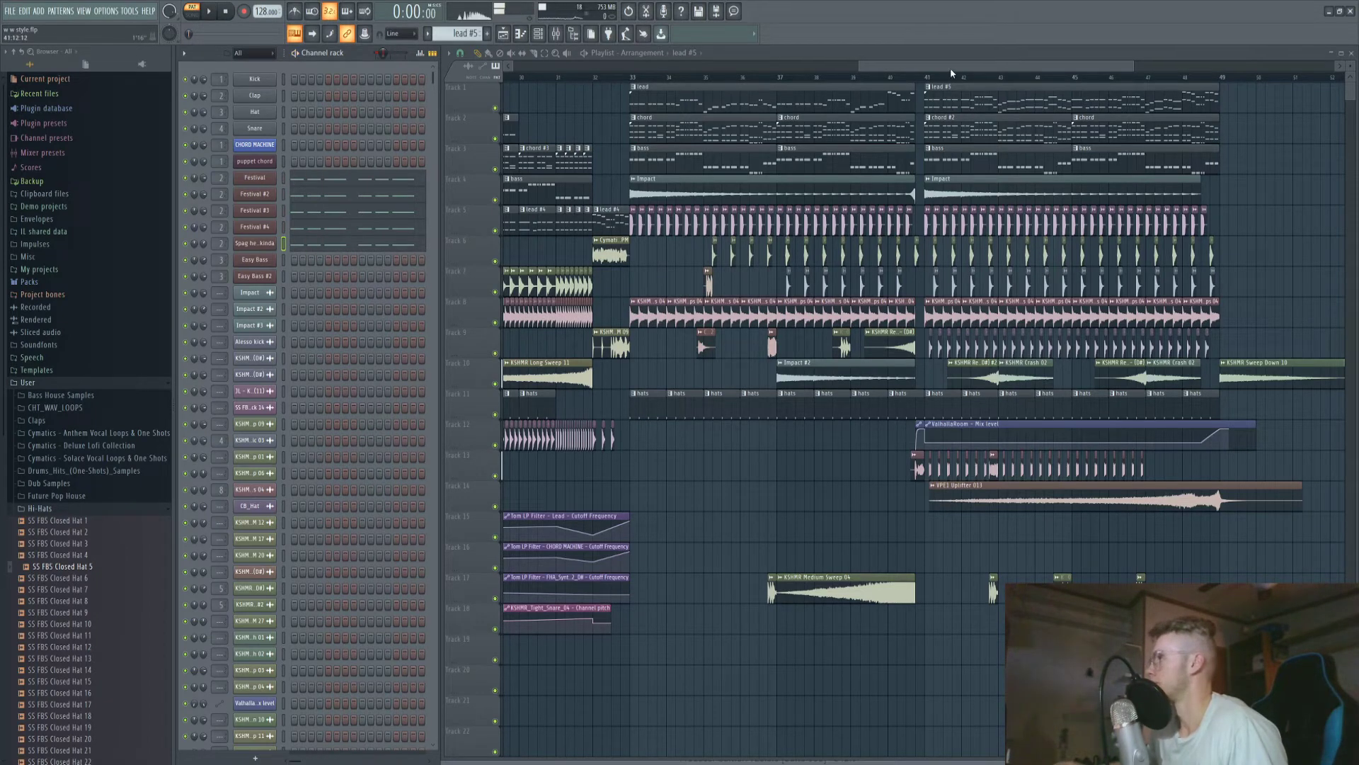
Select the chord #2 pattern at bar 41 and show its CHORD MACHINE and puppet chord notes in the piano roll.
{"action": "left_click_drag", "start_coordinate": [929, 67], "coordinate": [975, 67]}
{"action": "left_click", "coordinate": [841, 134]}
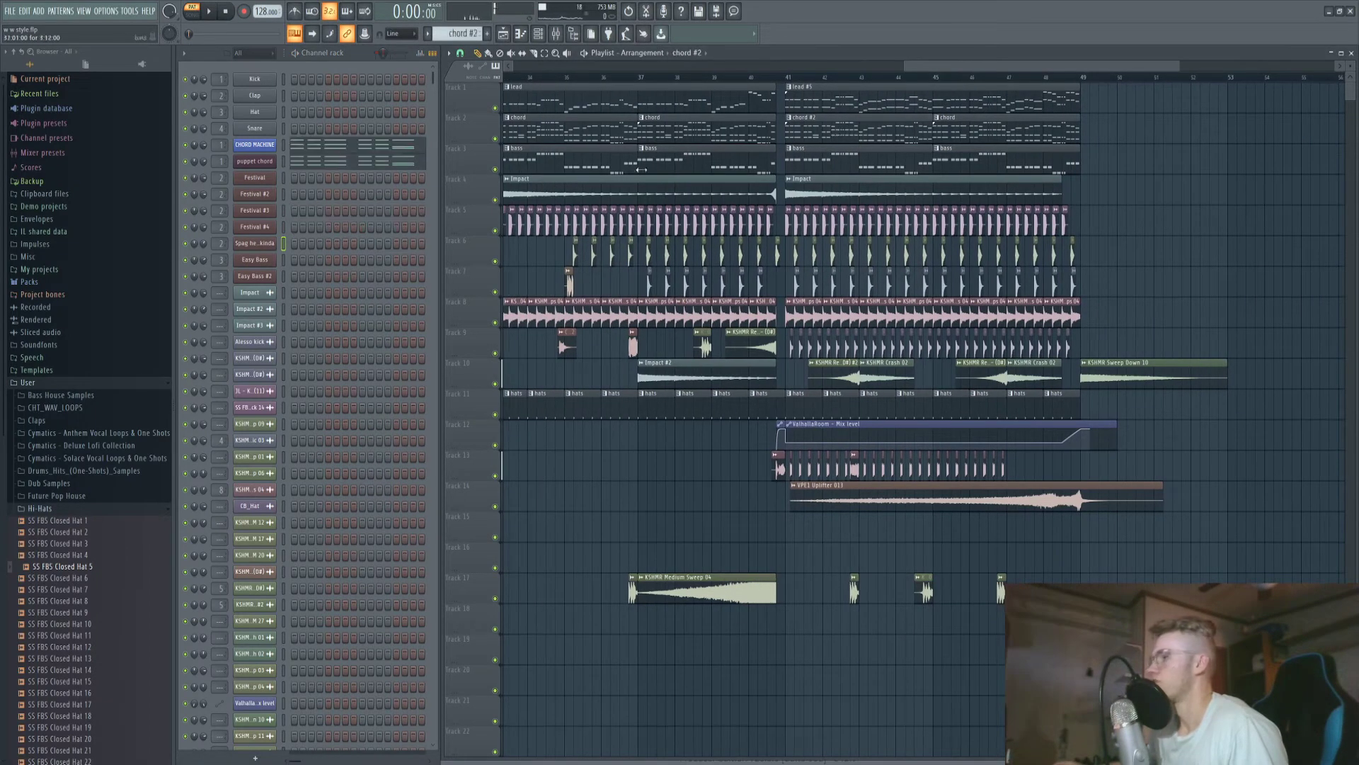
{"action": "left_click", "coordinate": [665, 121]}
{"action": "left_click", "coordinate": [804, 125]}
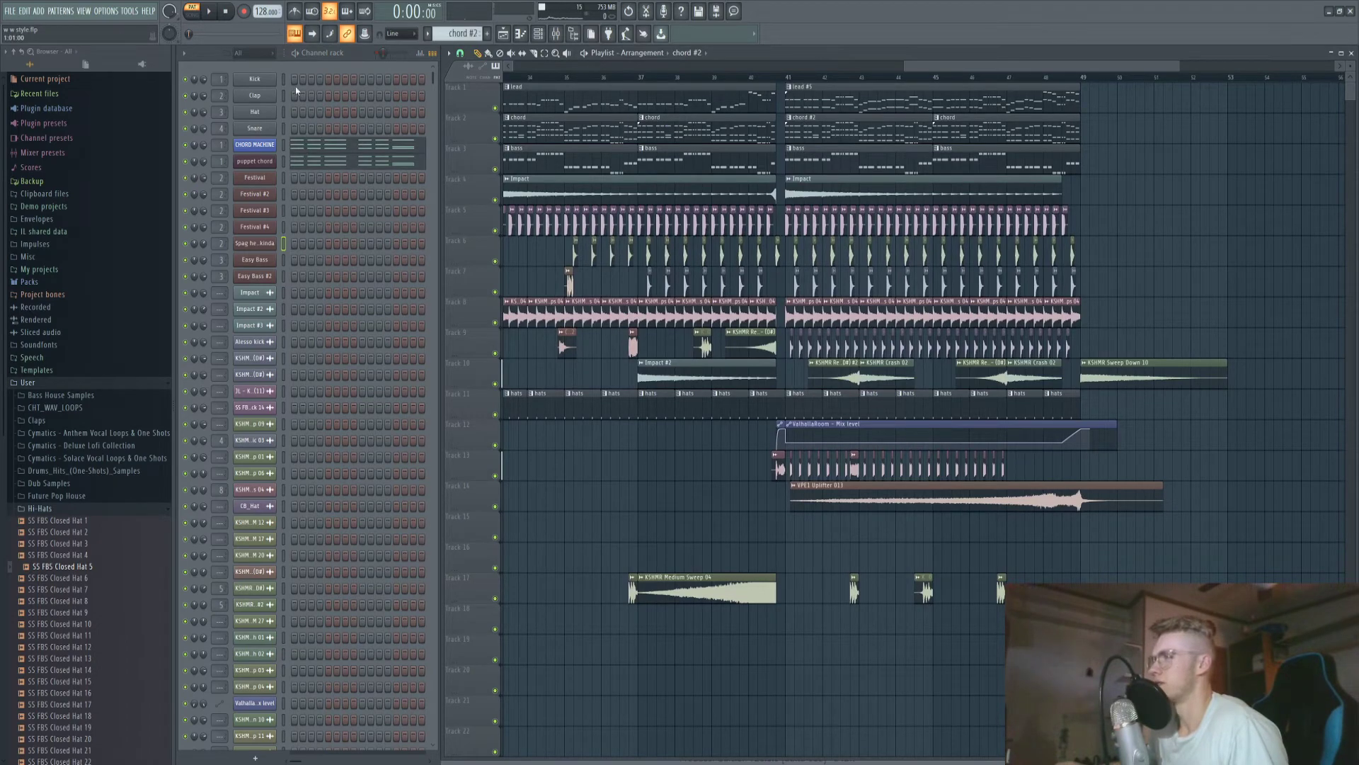
{"action": "left_click", "coordinate": [325, 151]}
{"action": "double_click", "coordinate": [829, 133]}
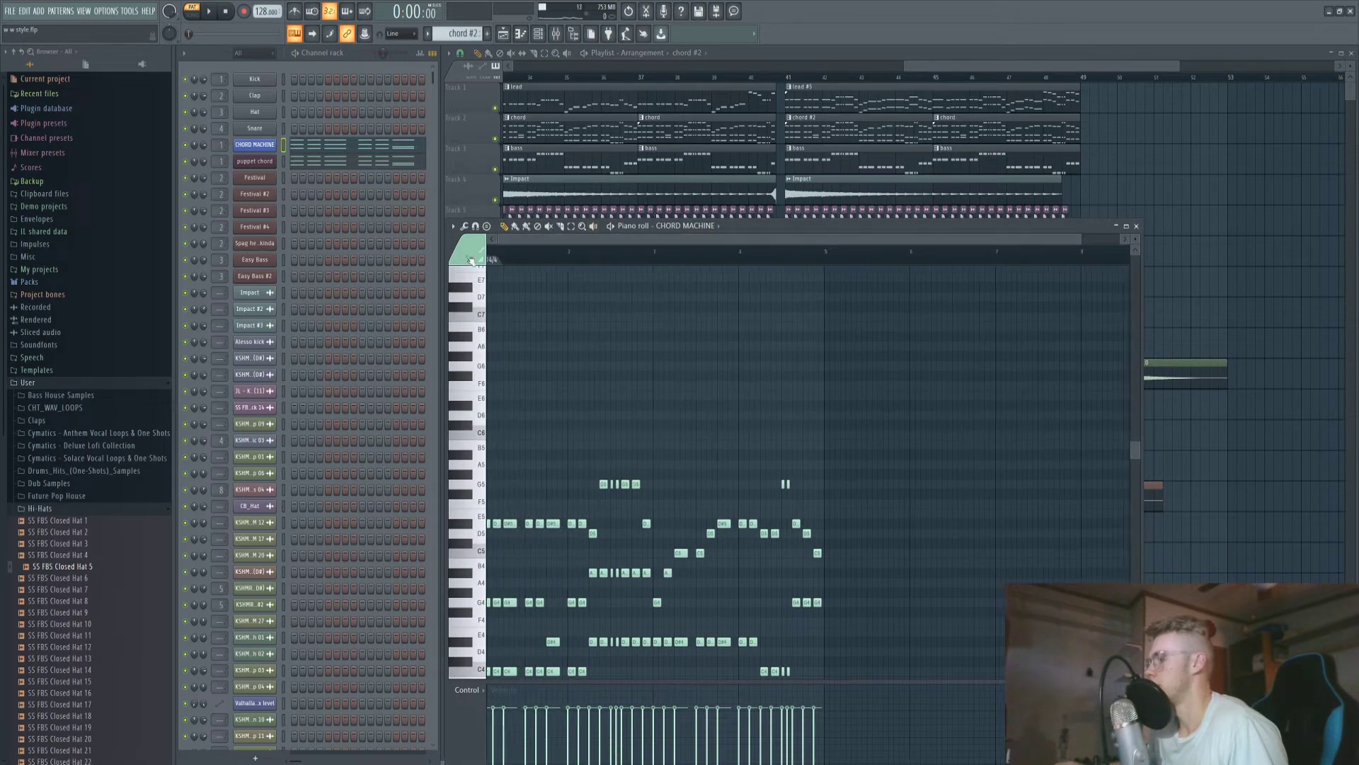
{"action": "left_click", "coordinate": [387, 165]}
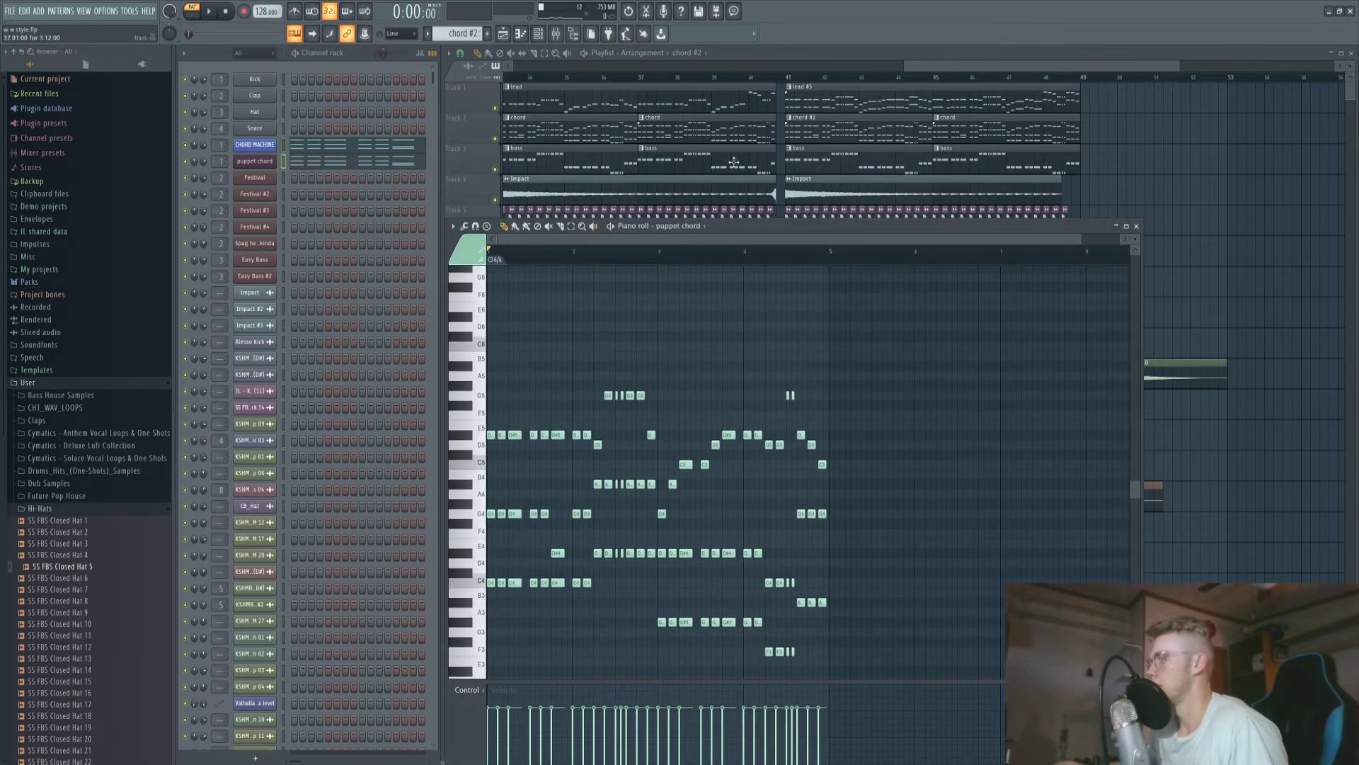
Show the puppet chord notes of the first-half chord pattern for comparison, and close the piano roll.
{"action": "left_click", "coordinate": [708, 138]}
{"action": "left_click", "coordinate": [356, 166]}
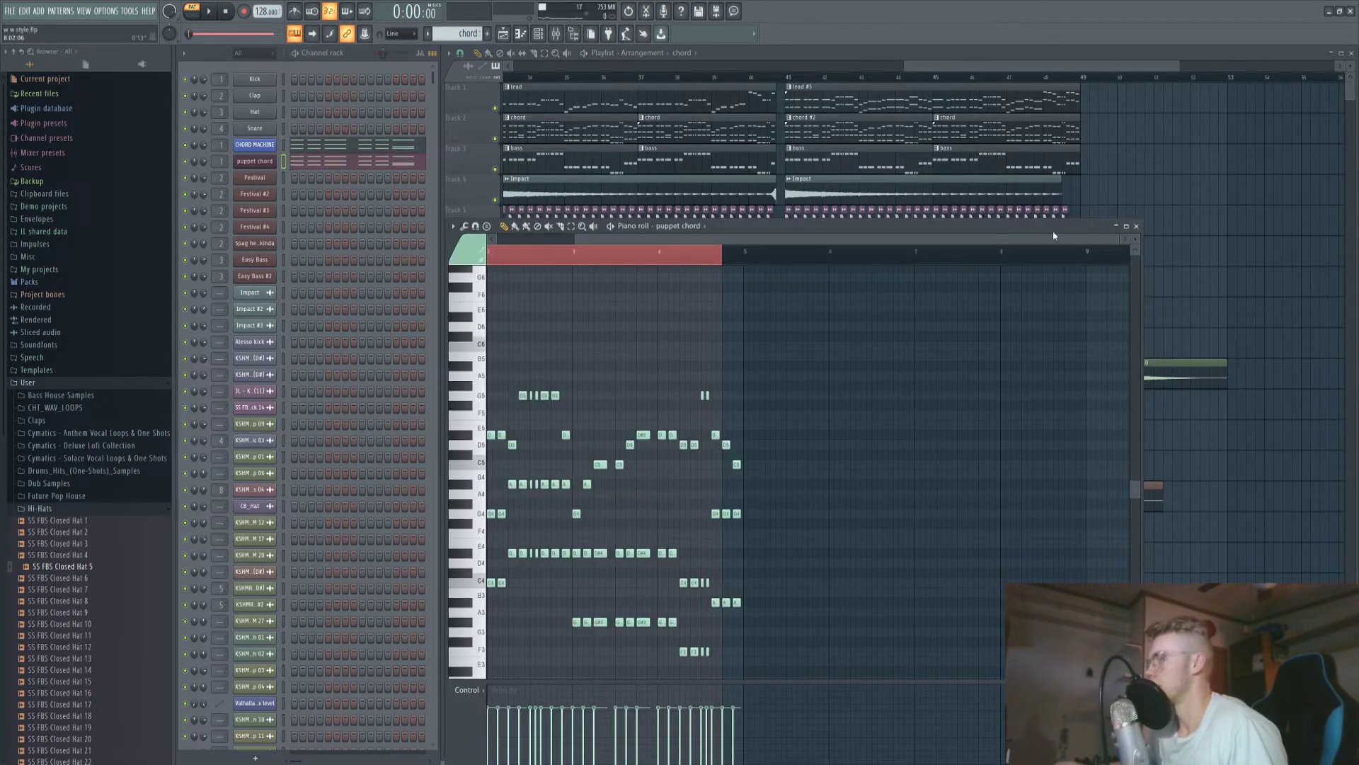
{"action": "left_click", "coordinate": [1137, 226]}
Examine the percussion, vocal chops and fills in the drop's second half up to bar 49, ending with an overview of the arrangement.
{"action": "scroll", "coordinate": [971, 281], "scroll_direction": "up", "scroll_amount": 3}
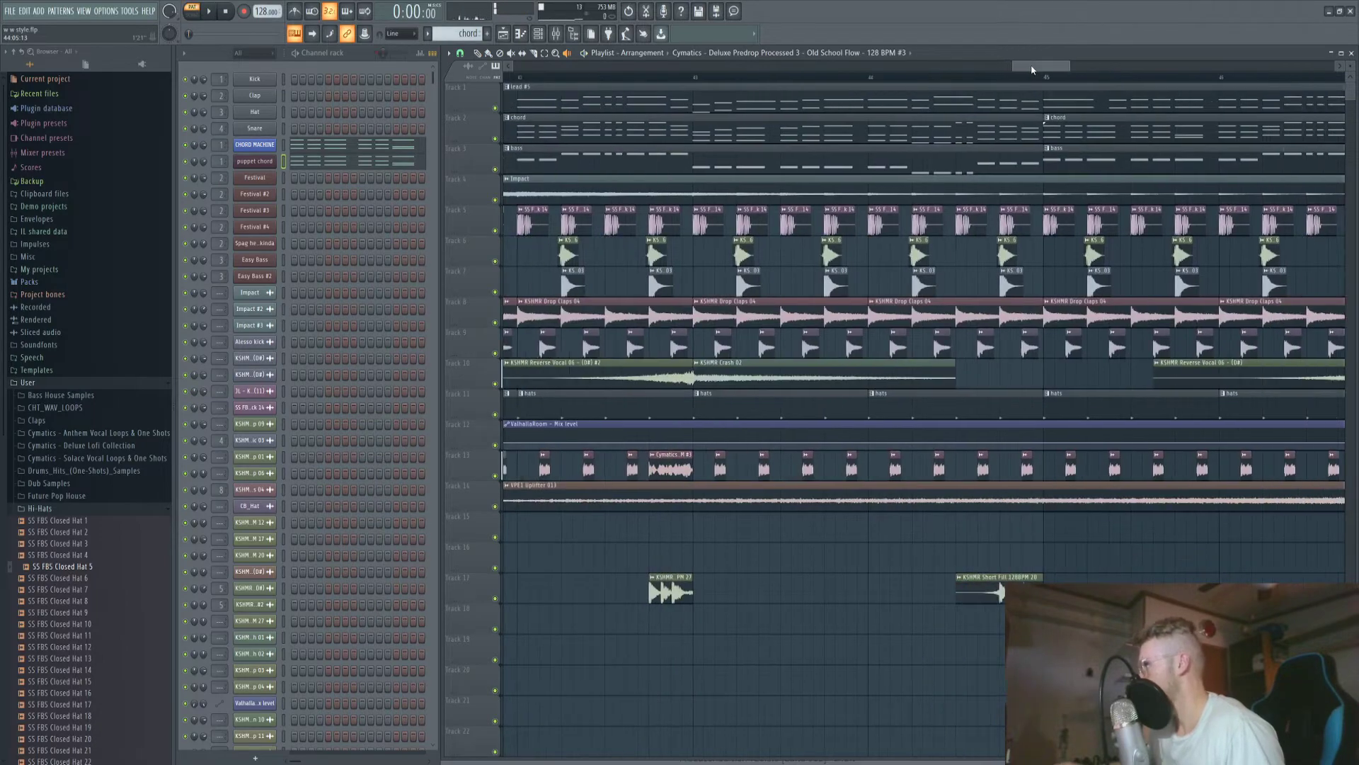
{"action": "scroll", "coordinate": [971, 281], "scroll_direction": "right", "scroll_amount": 1}
{"action": "scroll", "coordinate": [975, 312], "scroll_direction": "down", "scroll_amount": 3}
{"action": "scroll", "coordinate": [998, 324], "scroll_direction": "up", "scroll_amount": 6}
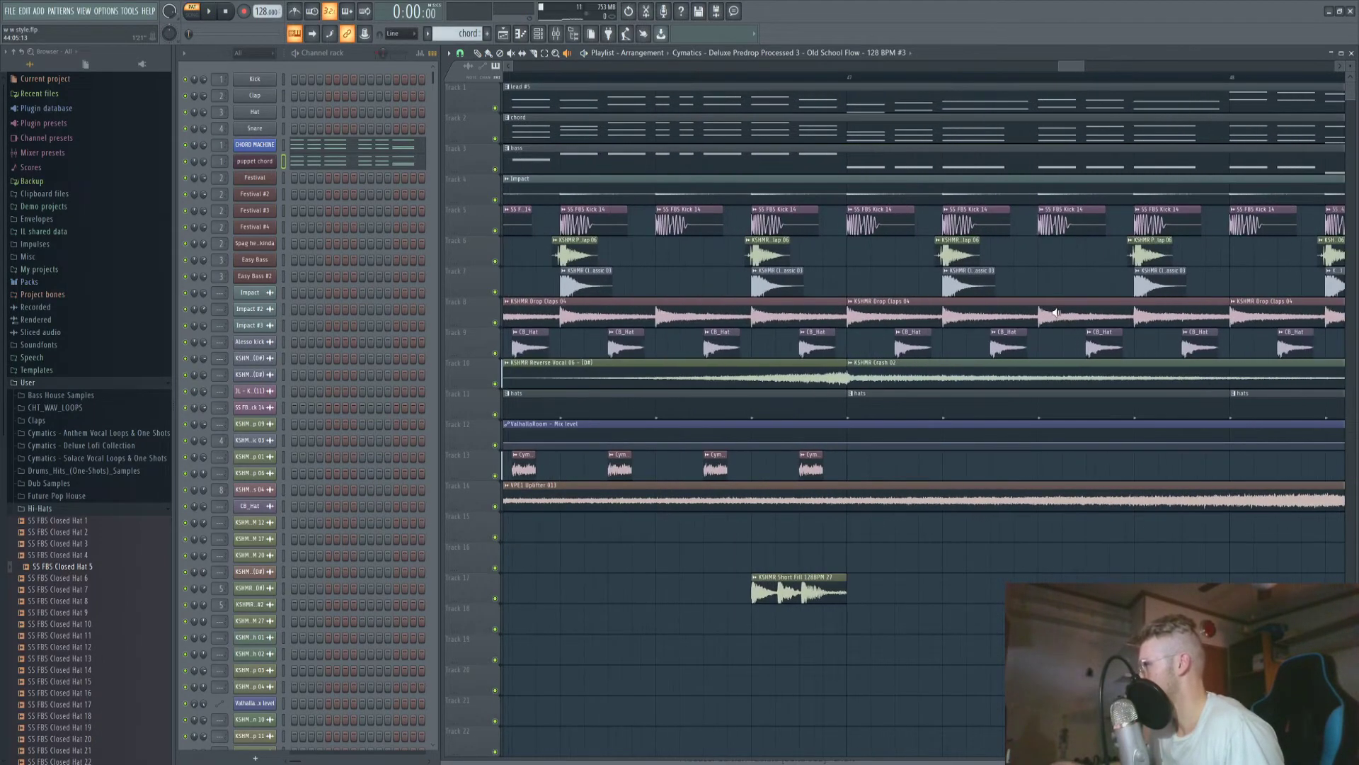
{"action": "scroll", "coordinate": [1051, 304], "scroll_direction": "down", "scroll_amount": 4}
{"action": "scroll", "coordinate": [837, 426], "scroll_direction": "down", "scroll_amount": 4}
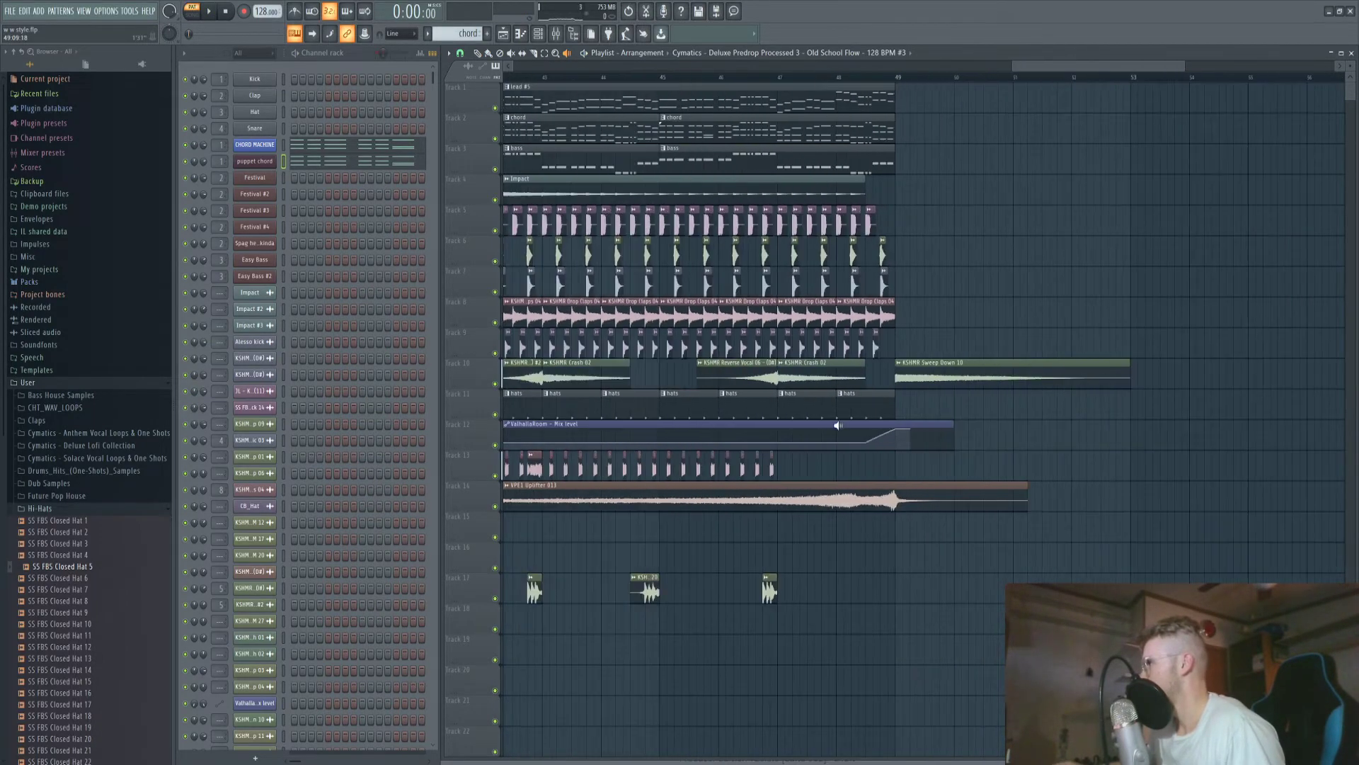
{"action": "scroll", "coordinate": [630, 97], "scroll_direction": "down", "scroll_amount": 8}
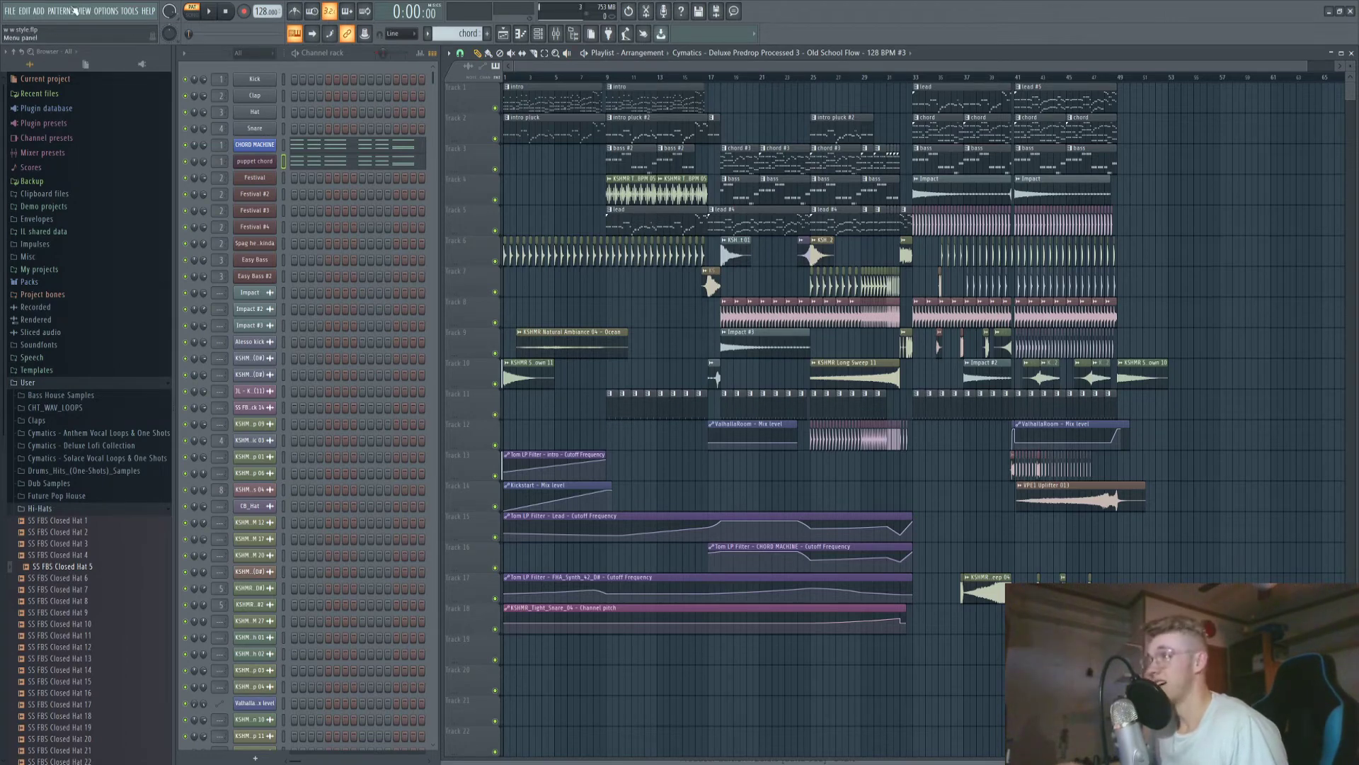
Show the mixer and display the effect chain of the CHORD MACHINE track.
{"action": "left_click", "coordinate": [83, 9]}
{"action": "left_click", "coordinate": [105, 71]}
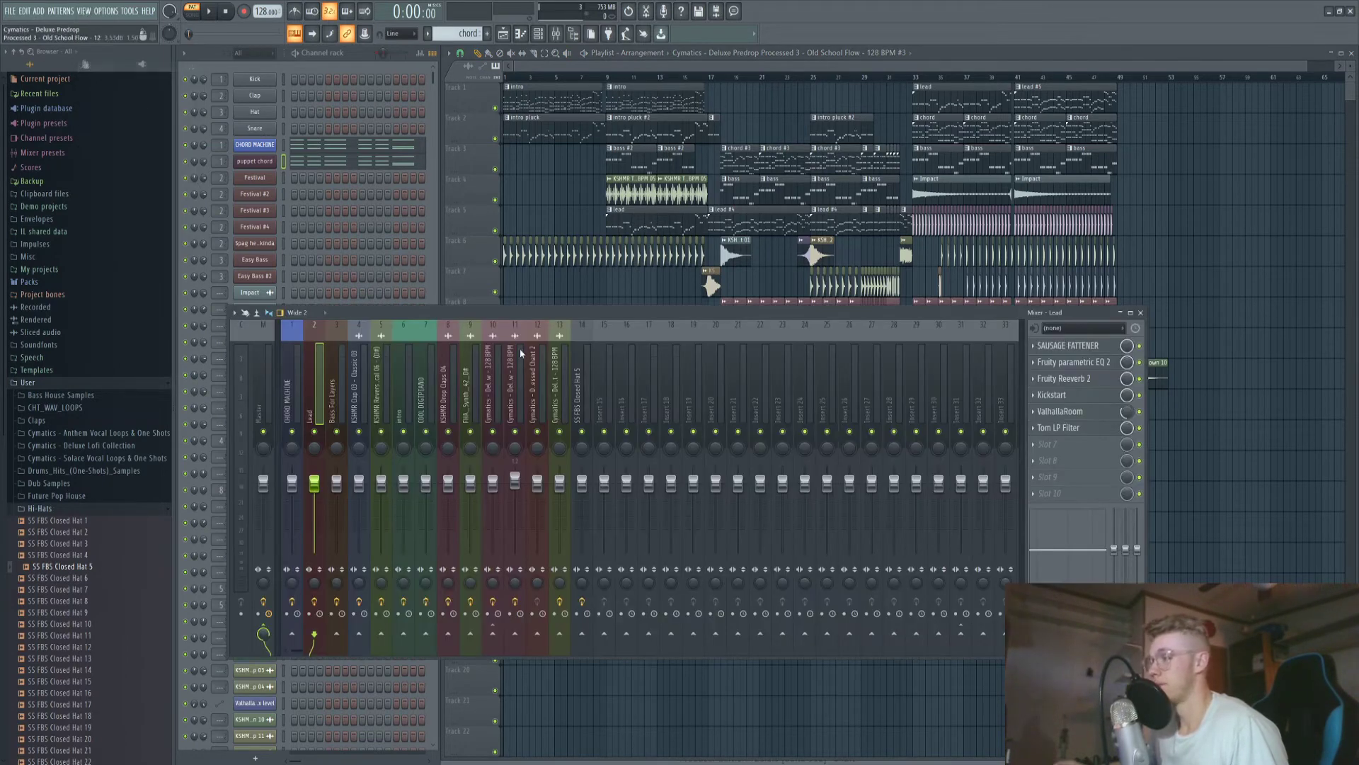
{"action": "left_click", "coordinate": [289, 400]}
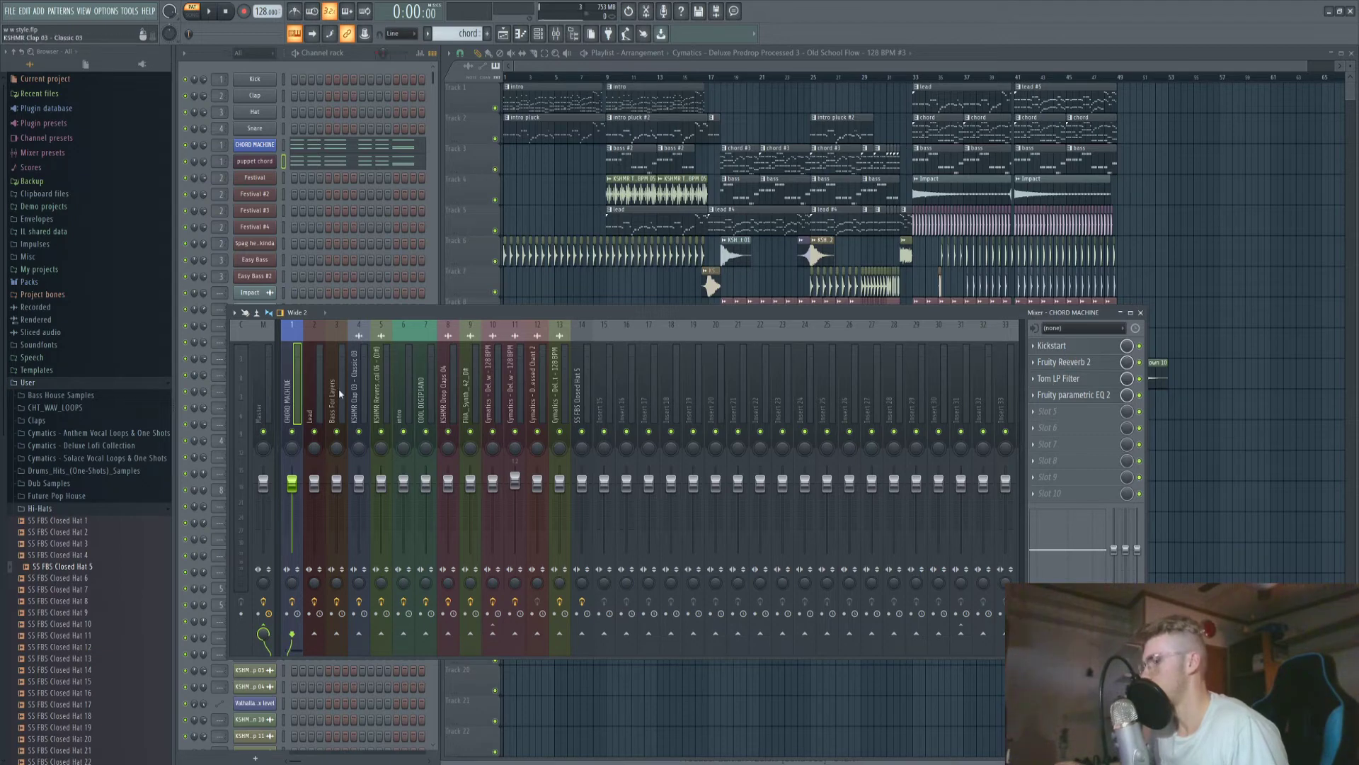
Inspect the Fatness setting of the Sausage Fattener on the Lead mixer track, and close the plugin.
{"action": "key", "text": "Right"}
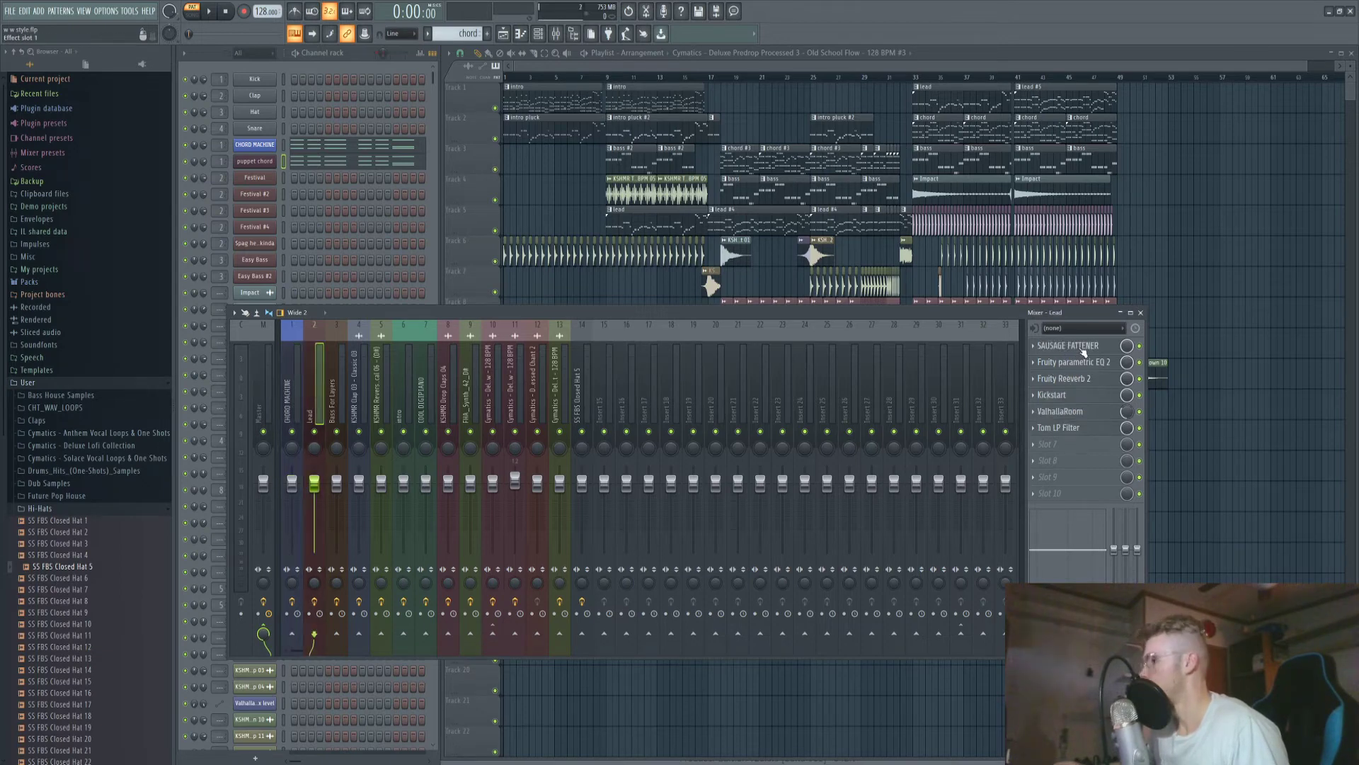
{"action": "left_click", "coordinate": [1082, 347]}
{"action": "left_click", "coordinate": [474, 266]}
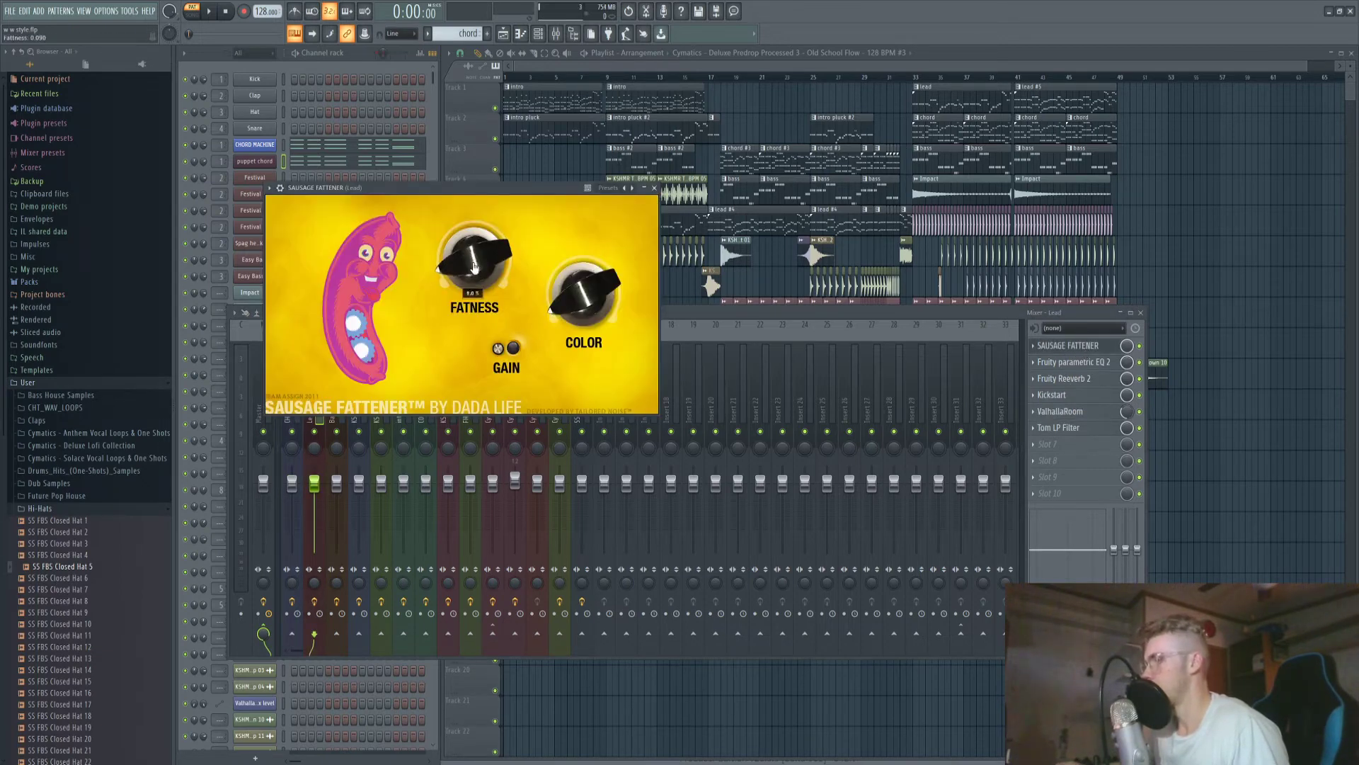
{"action": "left_click_drag", "start_coordinate": [474, 263], "coordinate": [476, 270]}
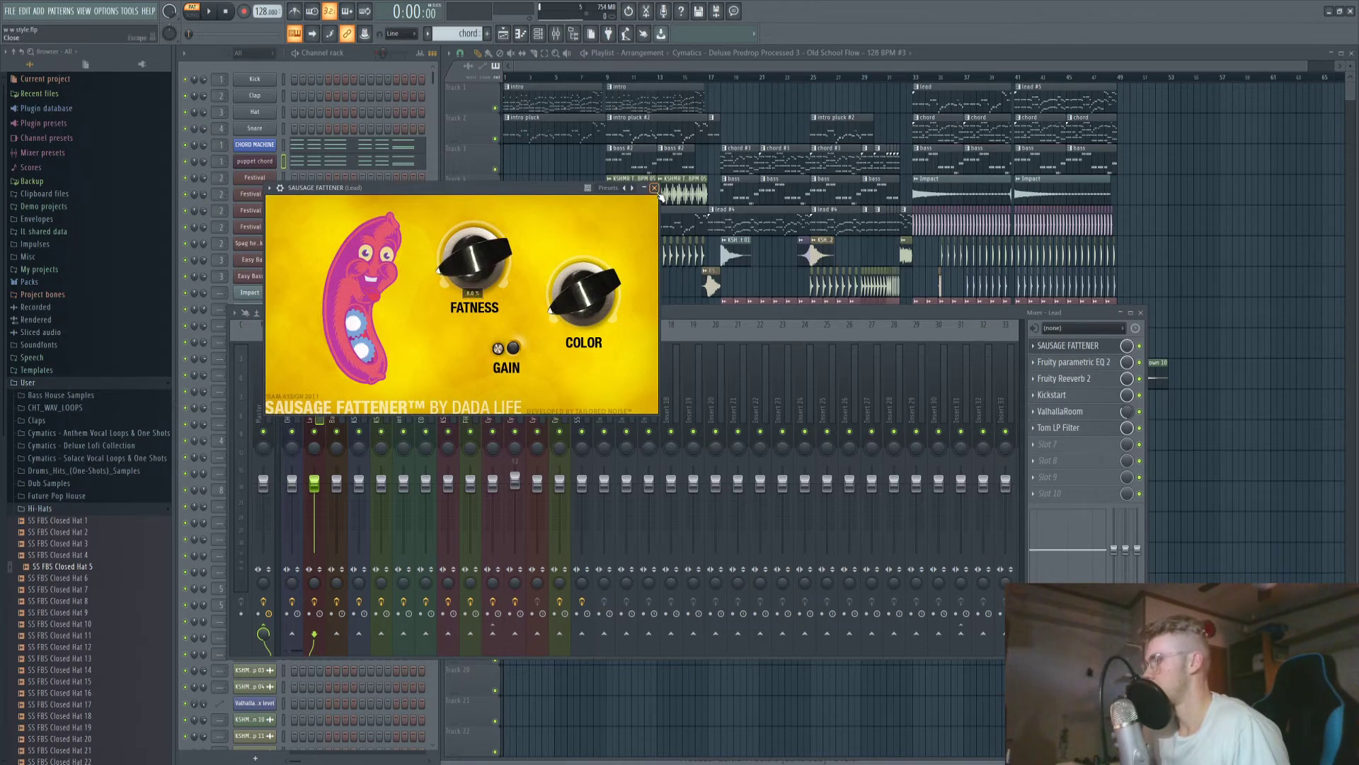
{"action": "left_click", "coordinate": [655, 187]}
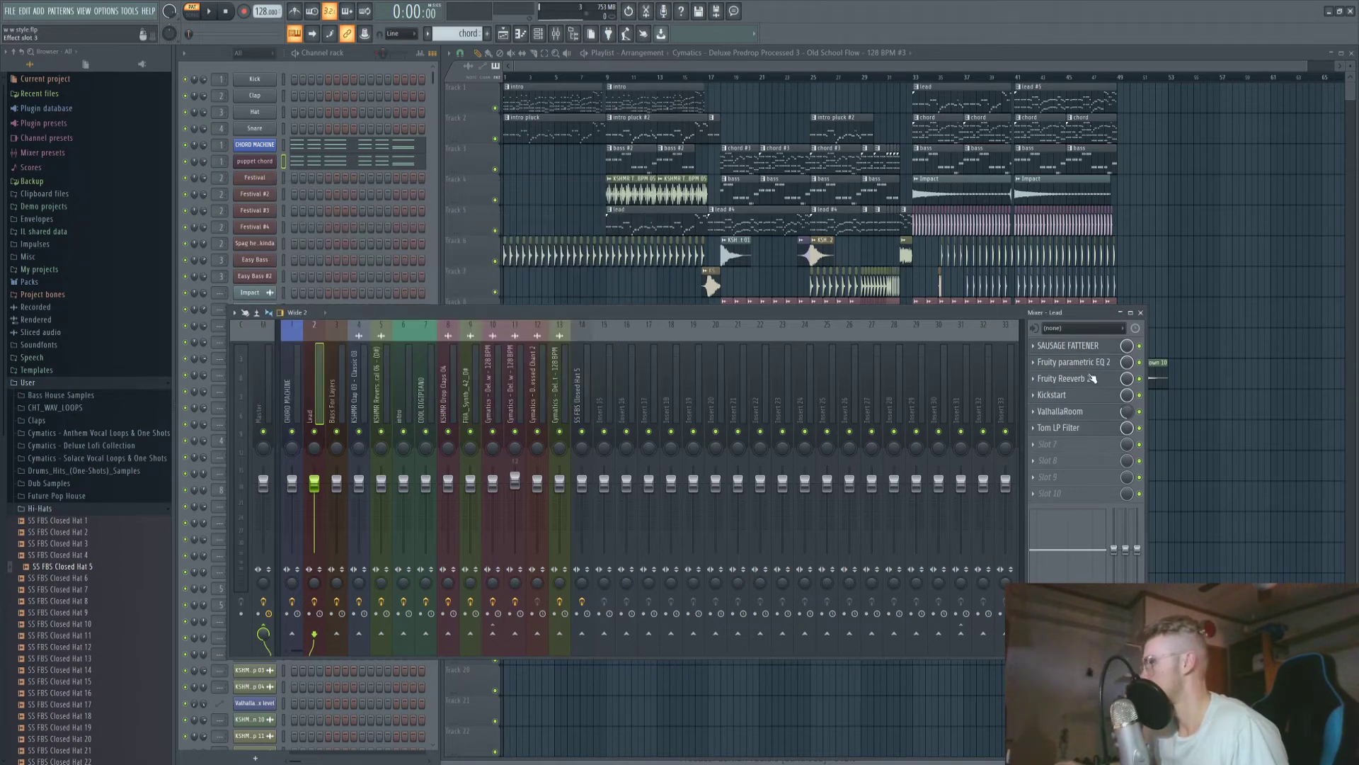
View the Lead track's Fruity Parametric EQ 2 curve, close it, and open its Fruity Reeverb 2 settings.
{"action": "left_click", "coordinate": [1077, 364]}
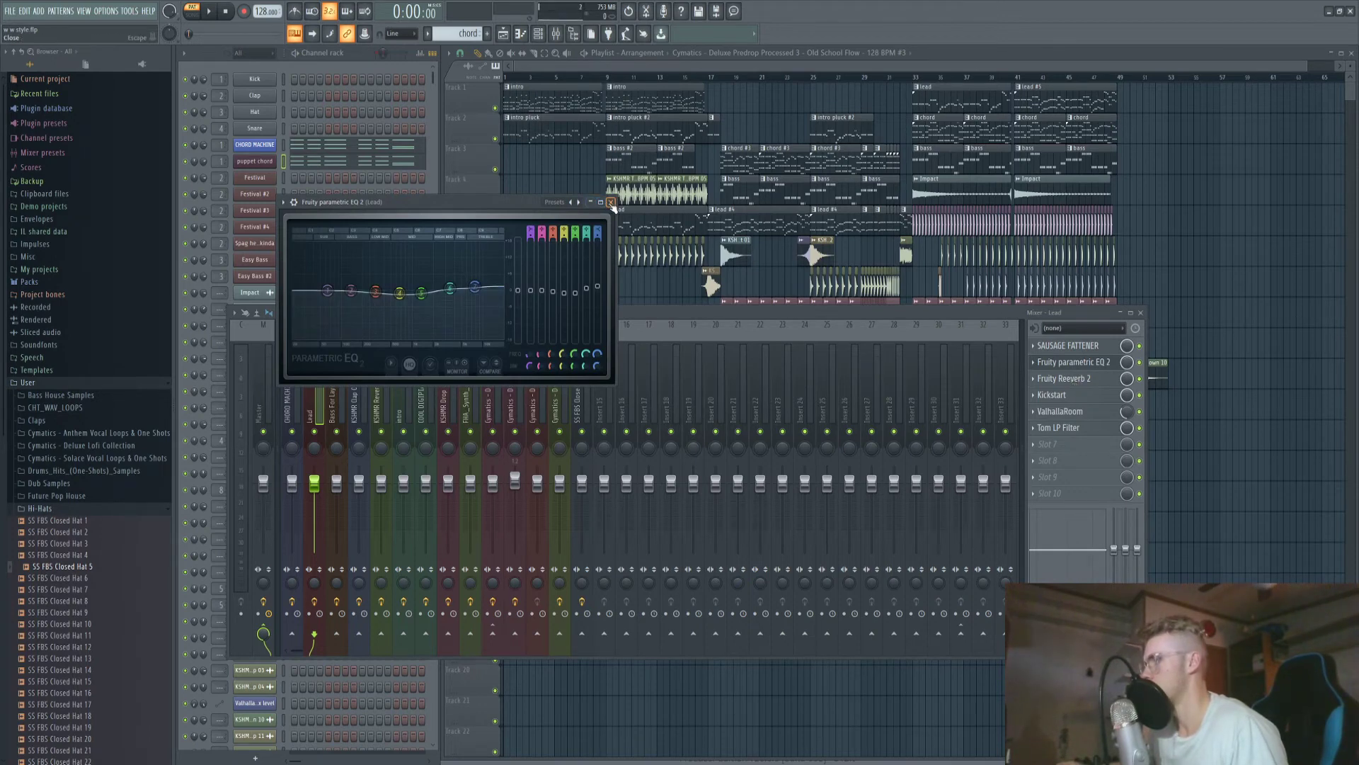
{"action": "left_click", "coordinate": [611, 202]}
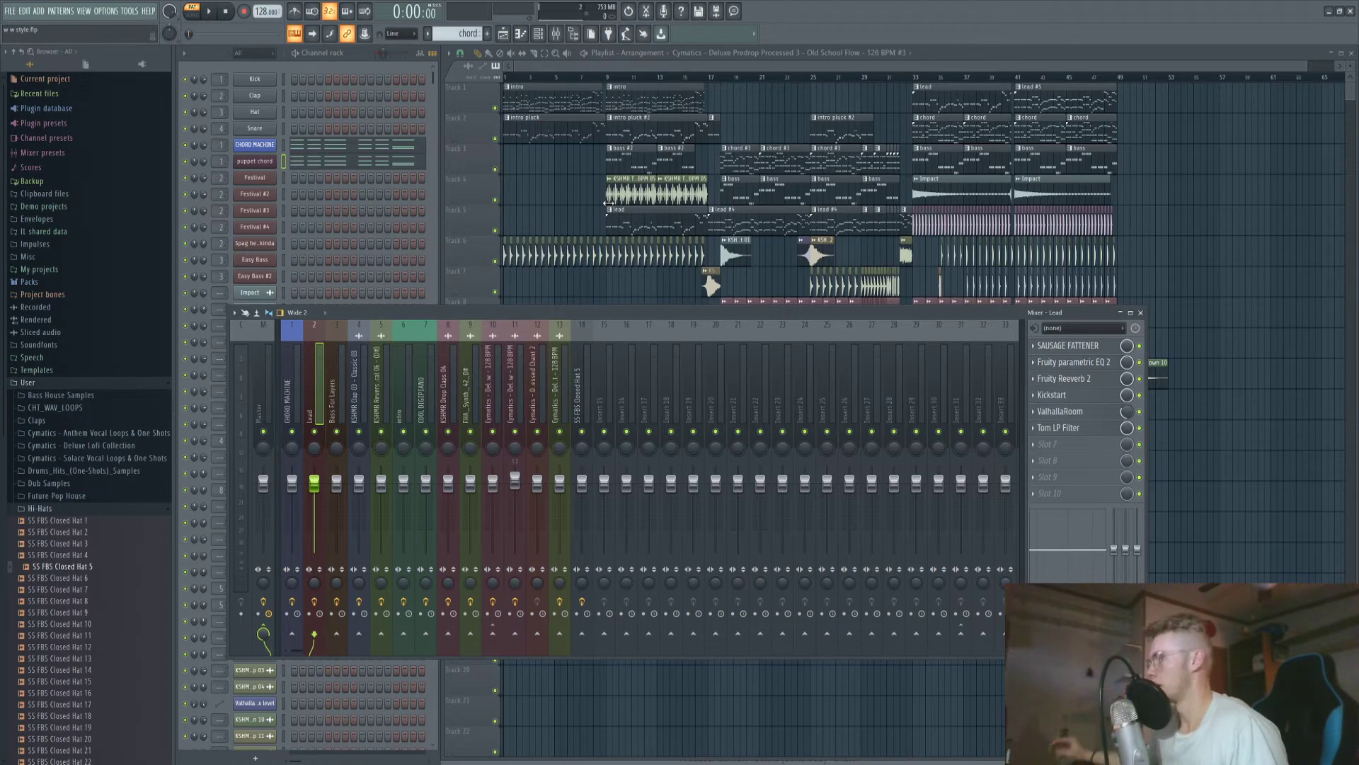
{"action": "left_click", "coordinate": [1083, 382]}
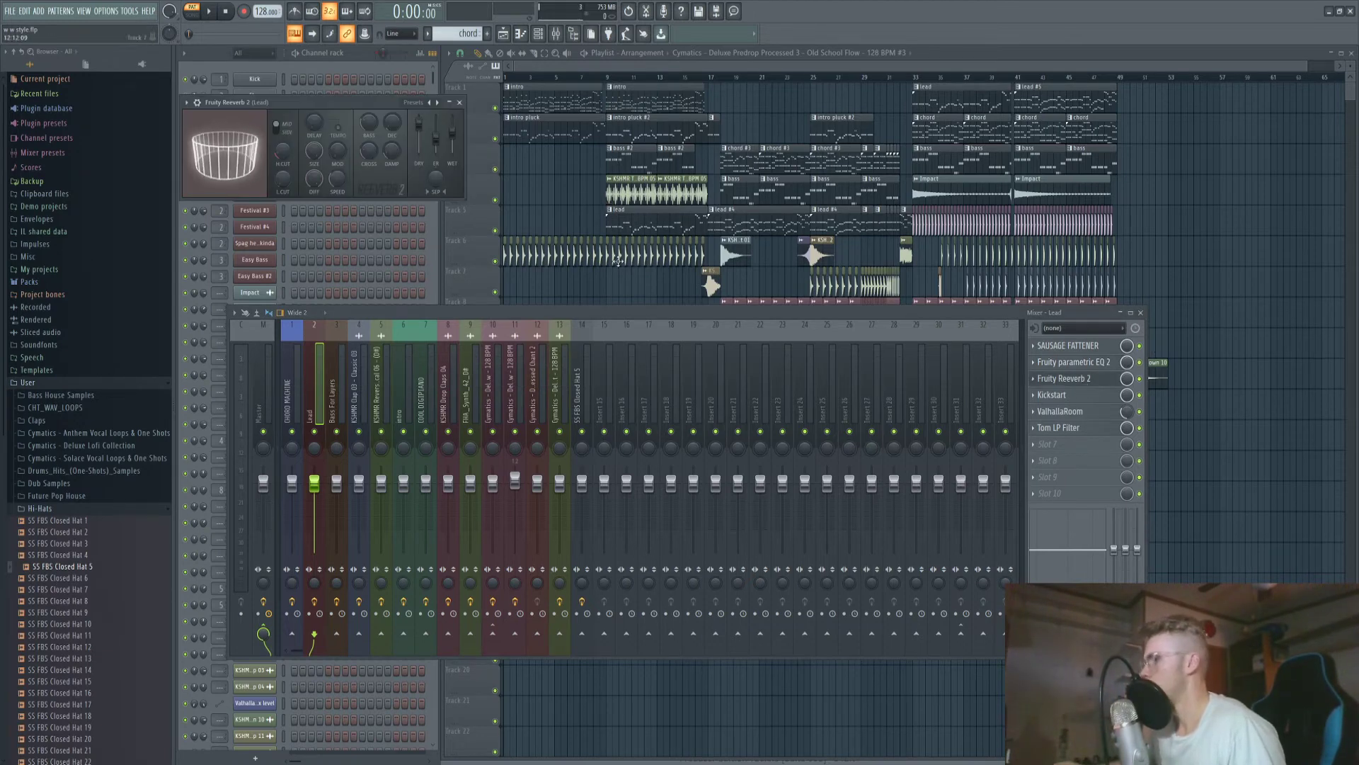
Review the Lead track's Fruity Reeverb 2 settings once more and close the plugin.
{"action": "left_click", "coordinate": [459, 104]}
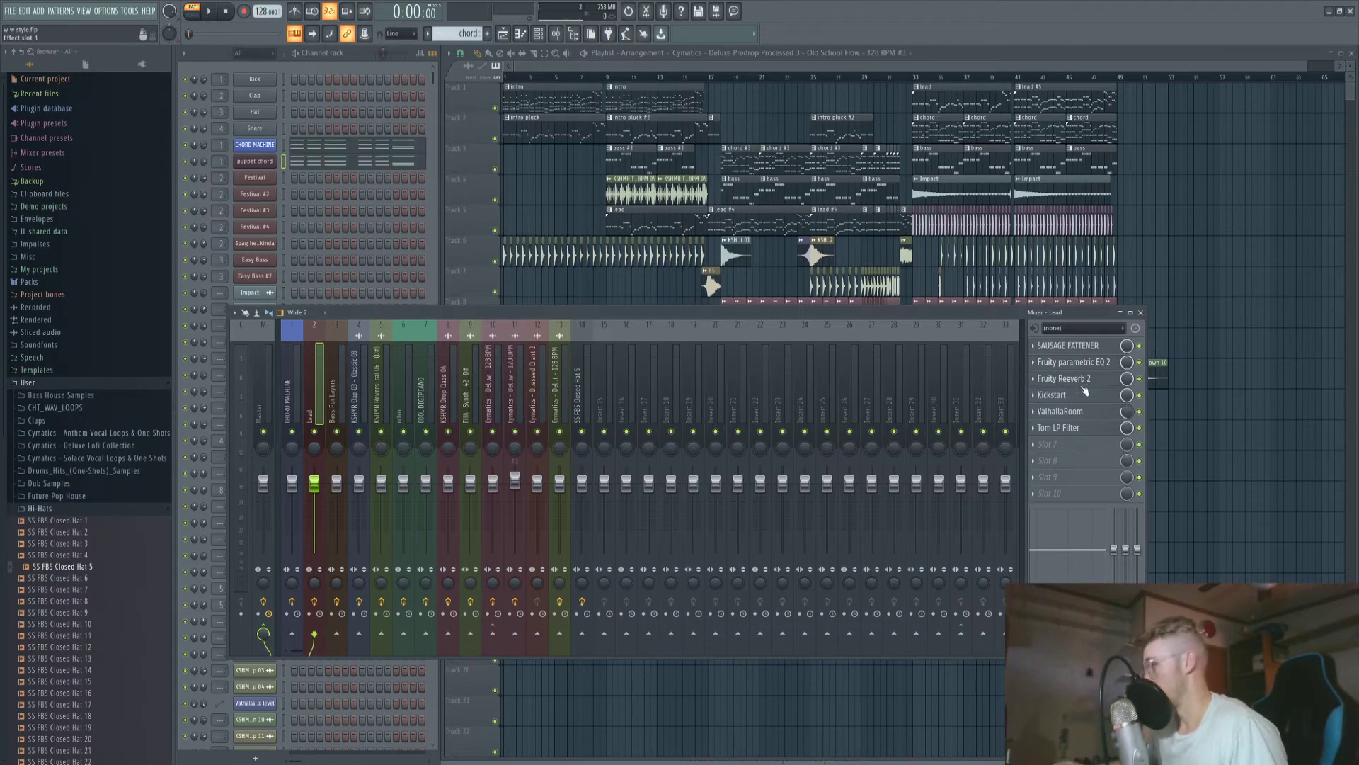
{"action": "left_click", "coordinate": [1084, 393]}
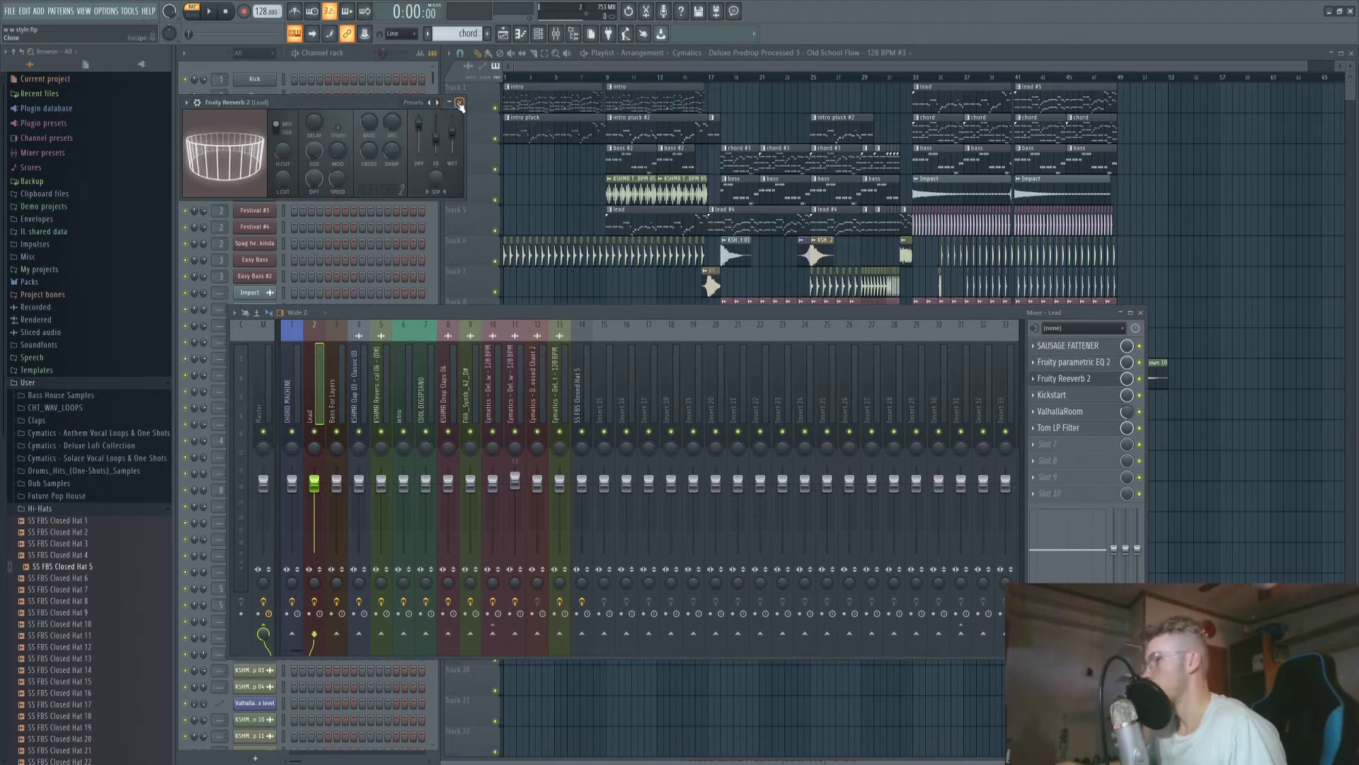
{"action": "left_click", "coordinate": [461, 104]}
Inspect the Lead track's ValhallaRoom reverb settings, close the plugin, and look at the ValhallaRoom mix level automation in the playlist.
{"action": "left_click", "coordinate": [1084, 412]}
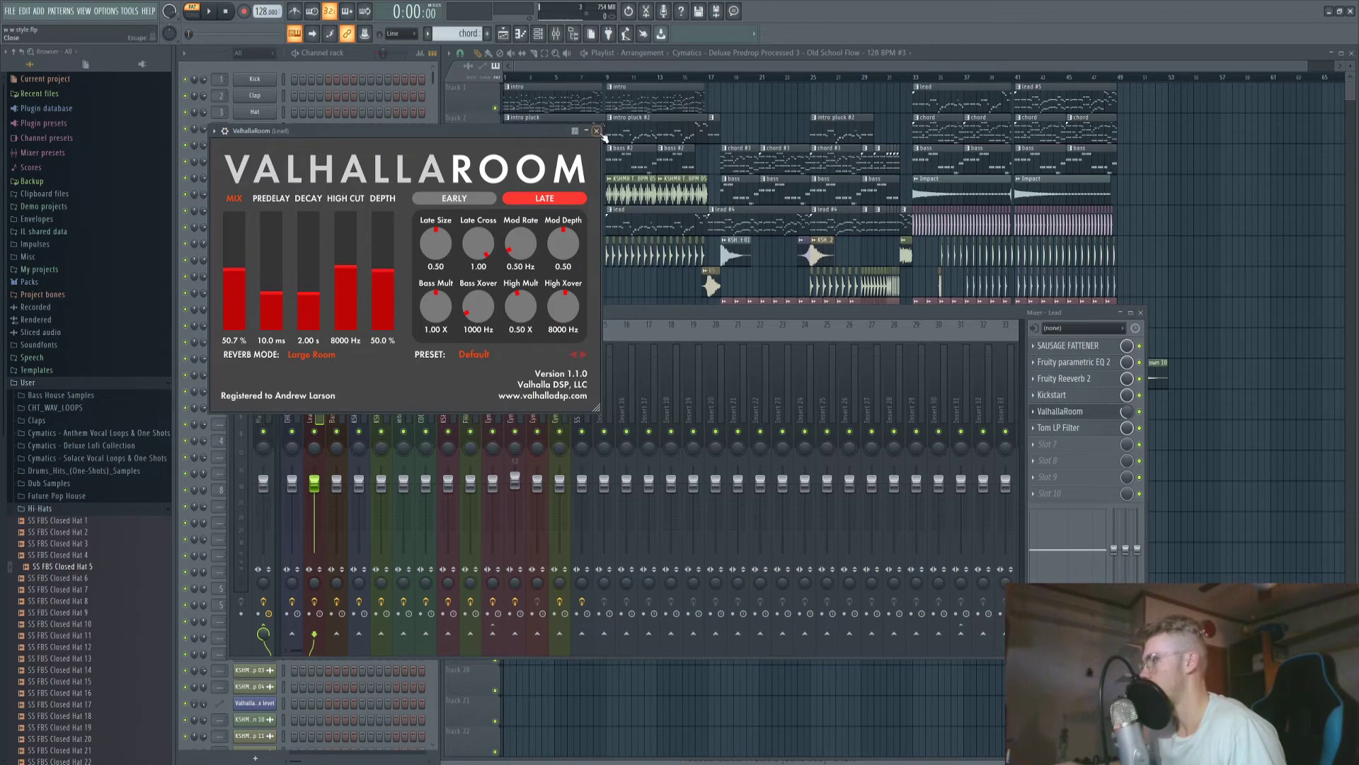
{"action": "left_click", "coordinate": [596, 131]}
{"action": "left_click", "coordinate": [713, 283]}
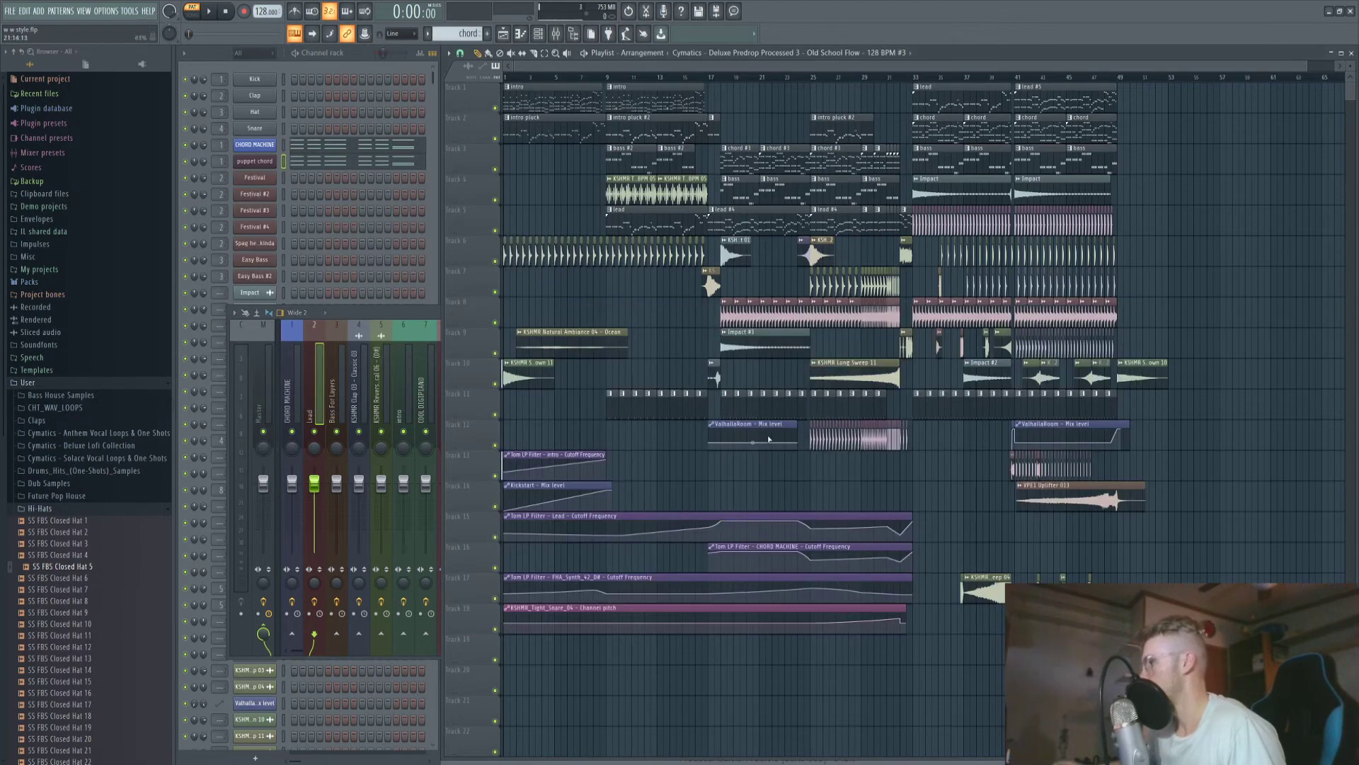
{"action": "left_click", "coordinate": [329, 316]}
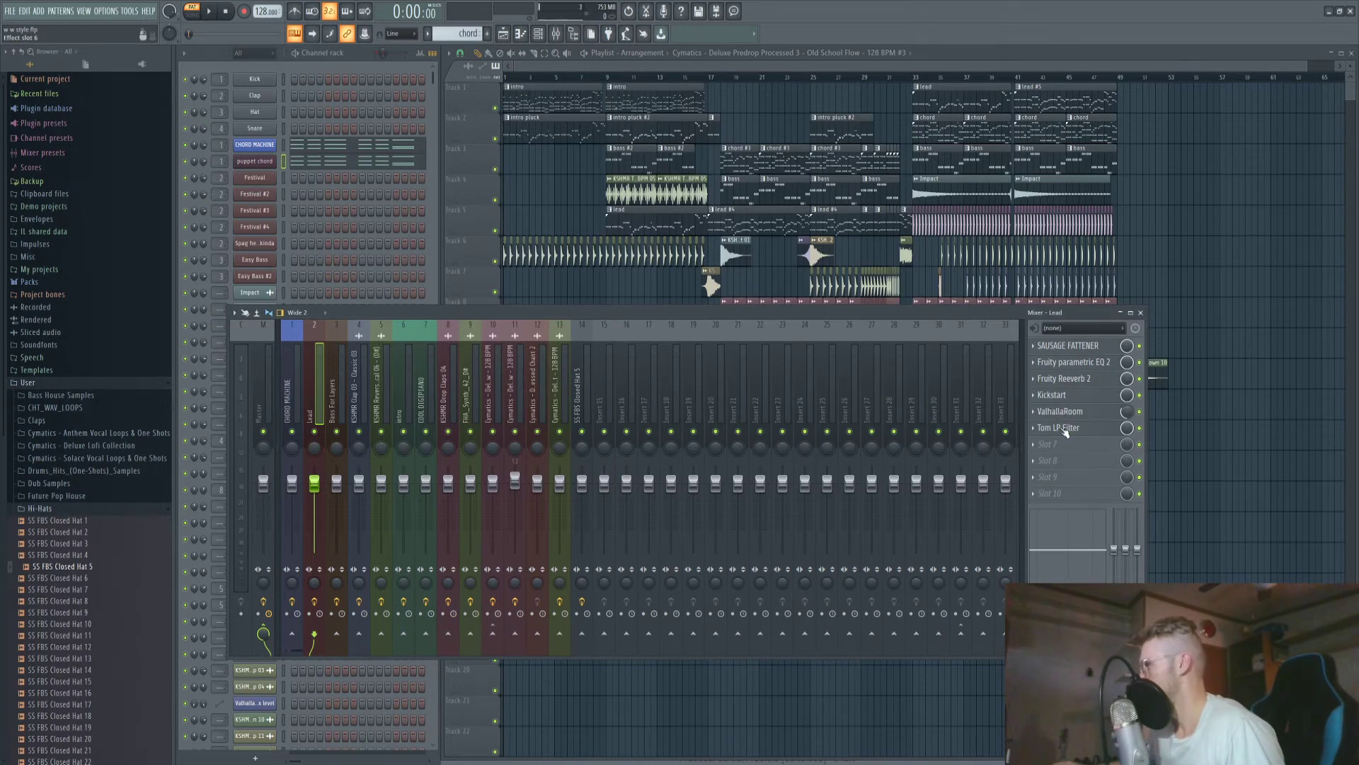
Browse the parameters of the Lead track's Tom LP Filter, show the Cutoff Frequency's automation options, and view the cutoff automation clips.
{"action": "left_click", "coordinate": [1061, 428]}
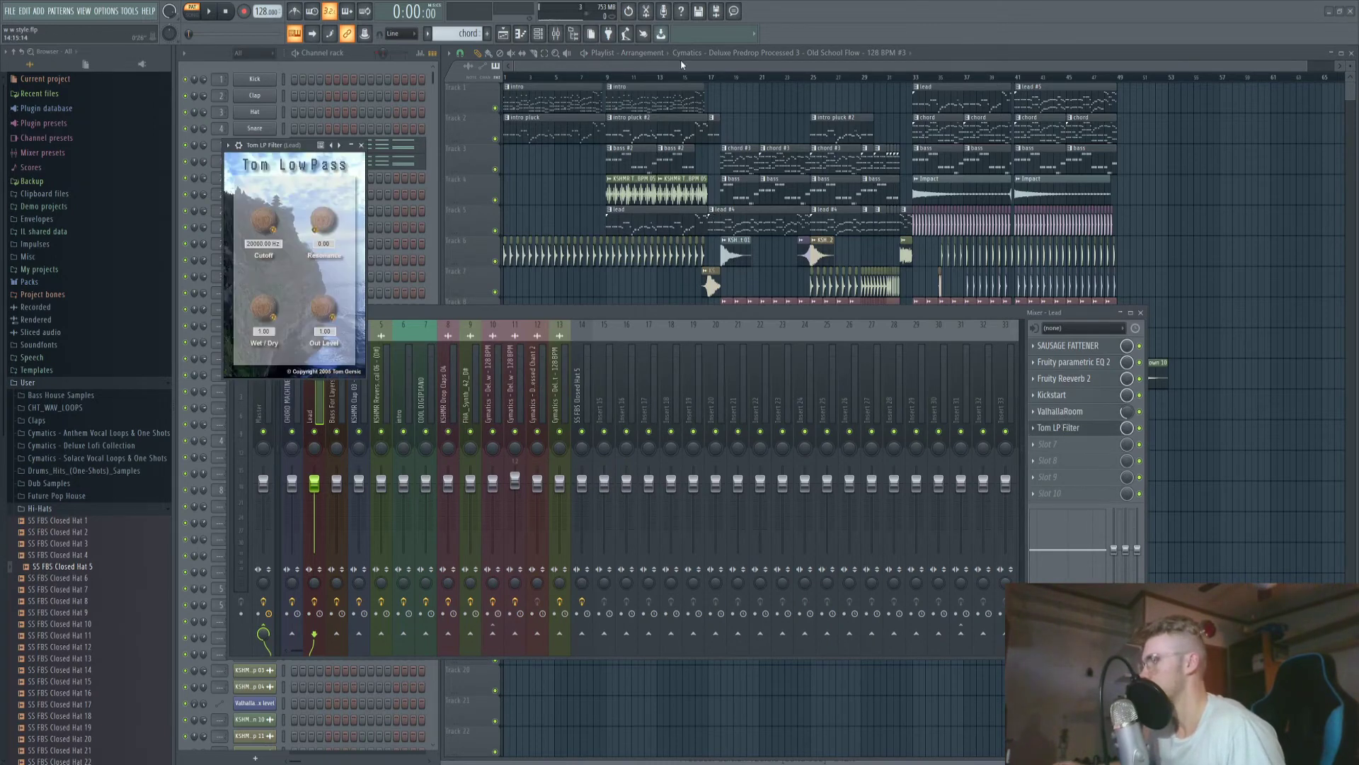
{"action": "mouse_move", "coordinate": [282, 174]}
{"action": "left_mouse_down"}
{"action": "mouse_move", "coordinate": [342, 166]}
{"action": "mouse_move", "coordinate": [306, 168]}
{"action": "left_mouse_up"}
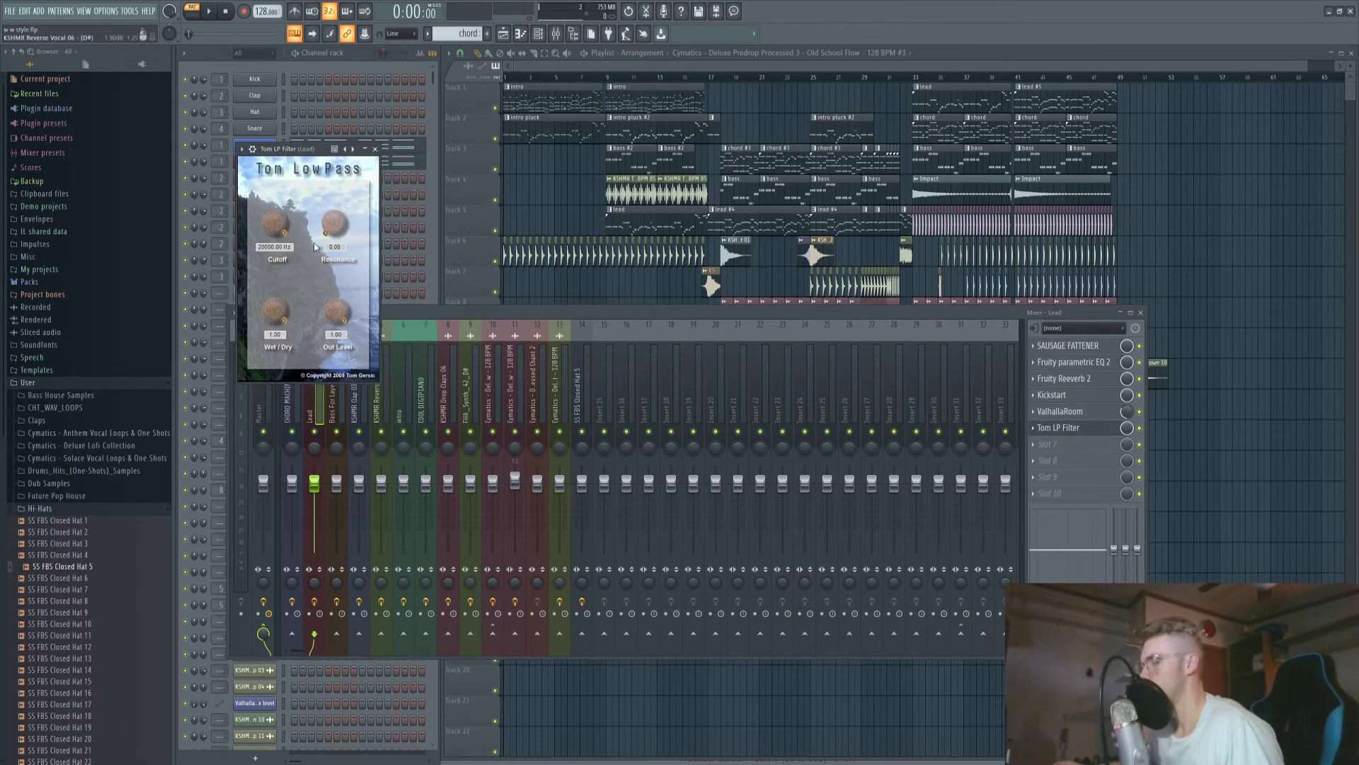
{"action": "left_click", "coordinate": [241, 149]}
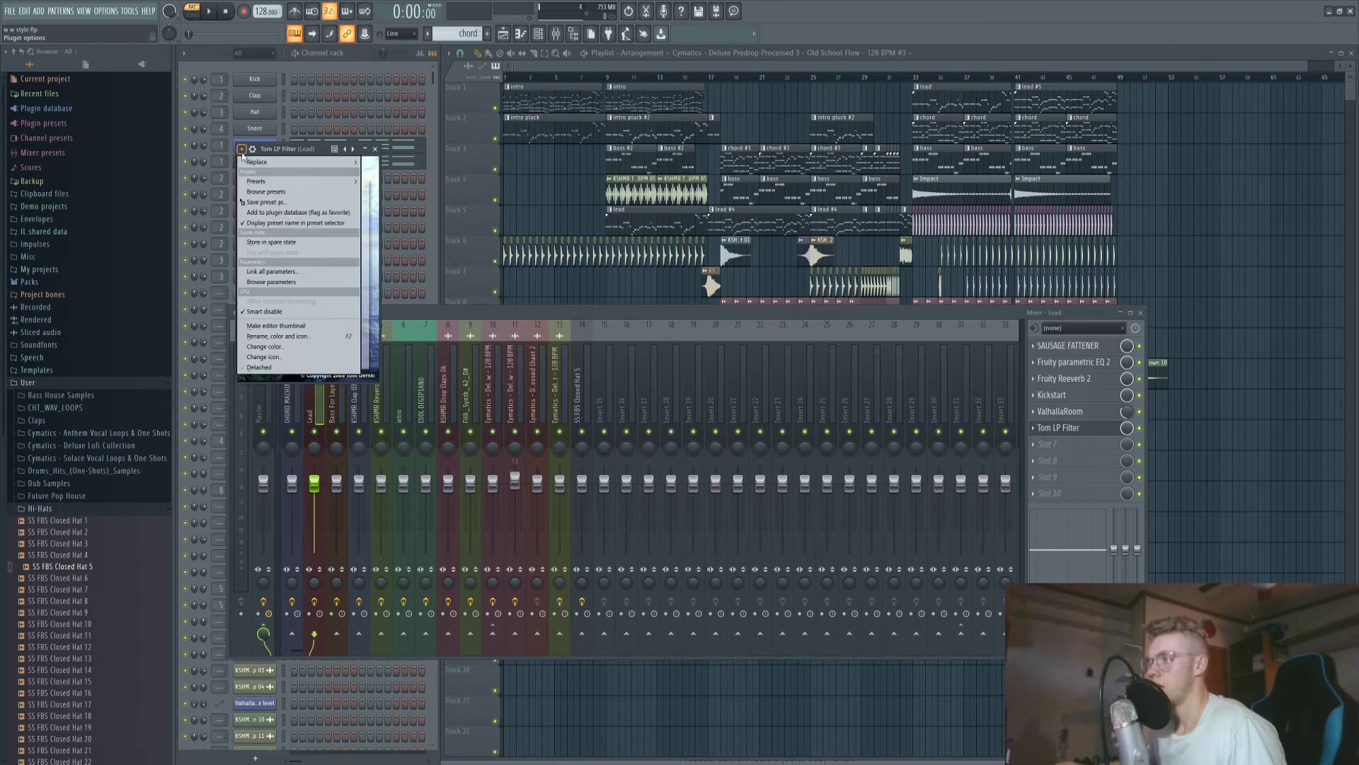
{"action": "left_click", "coordinate": [294, 283]}
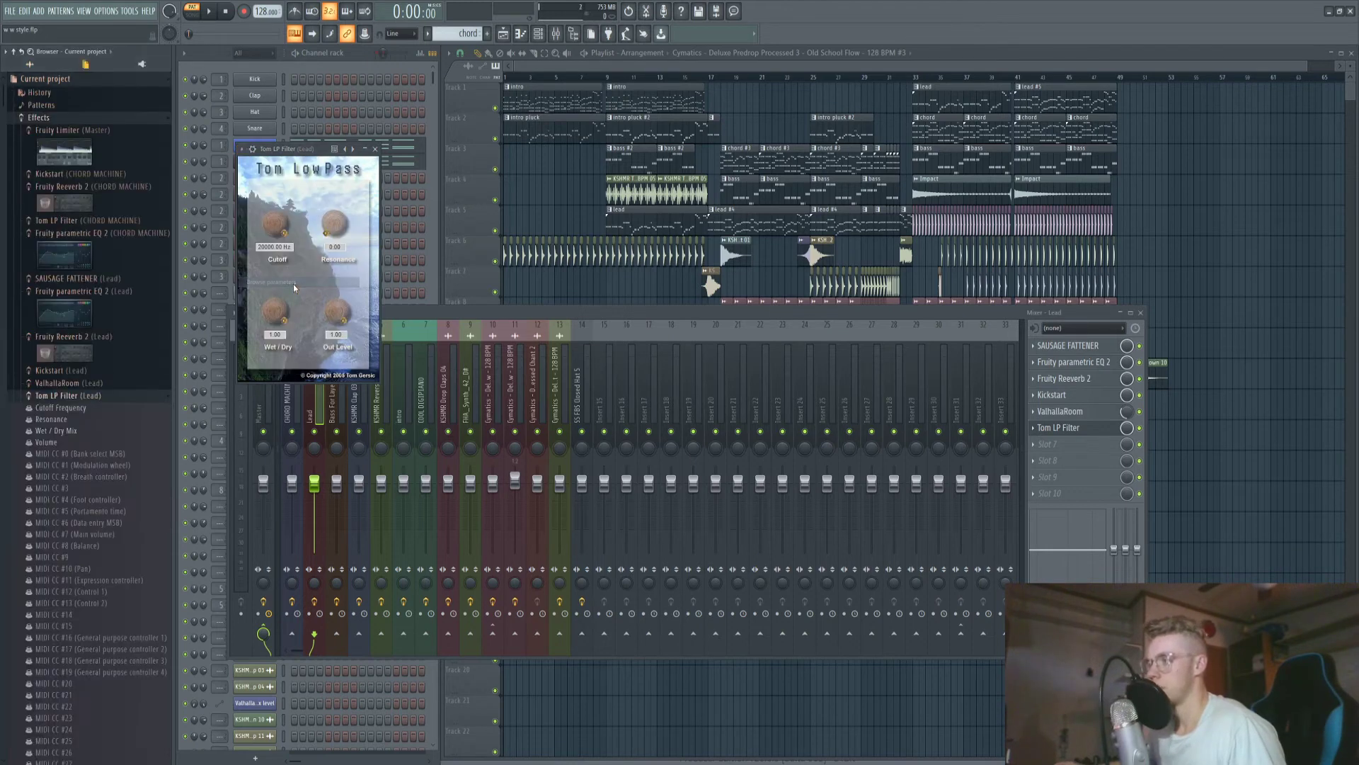
{"action": "right_click", "coordinate": [68, 408]}
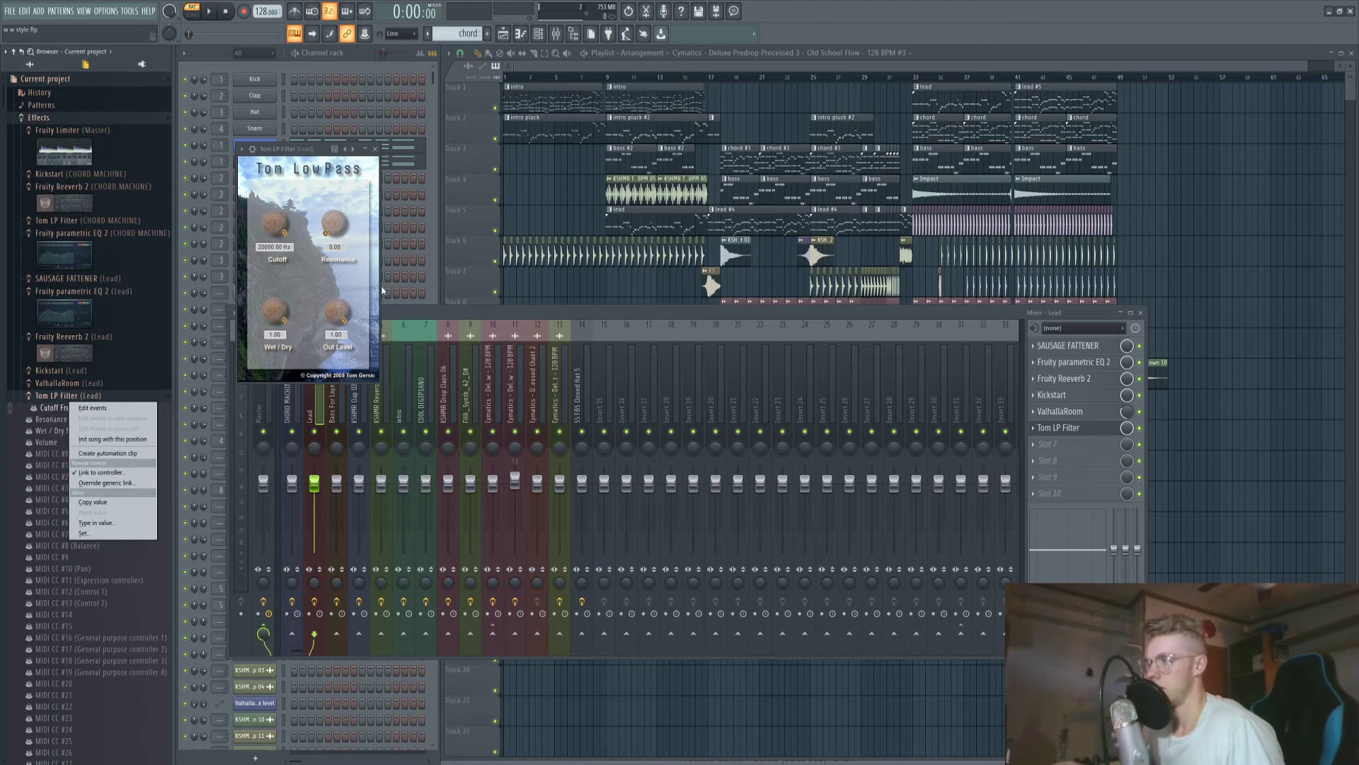
{"action": "left_click", "coordinate": [614, 64]}
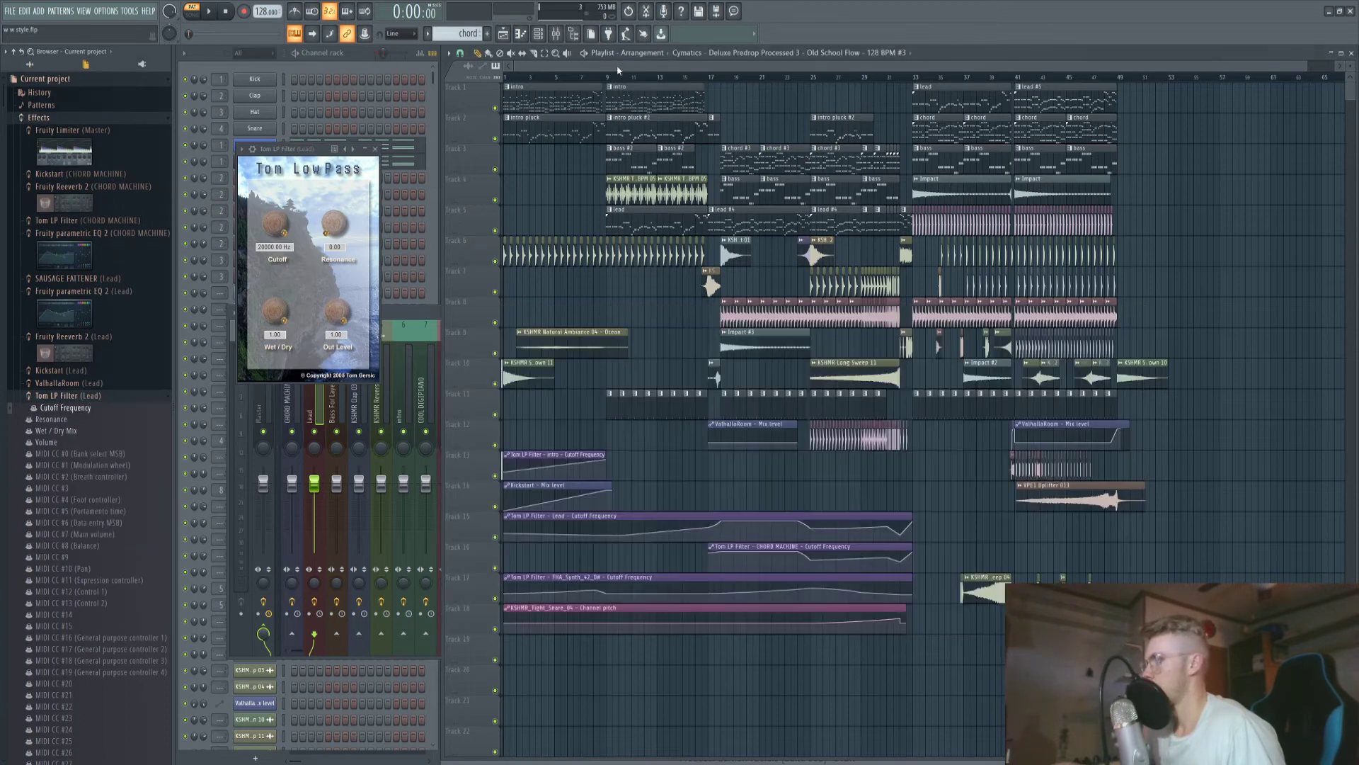
Bring back the mixer and compare the effect chains of the KSHMR clap, intro and COOL DIGIPIANO tracks.
{"action": "left_click", "coordinate": [400, 325]}
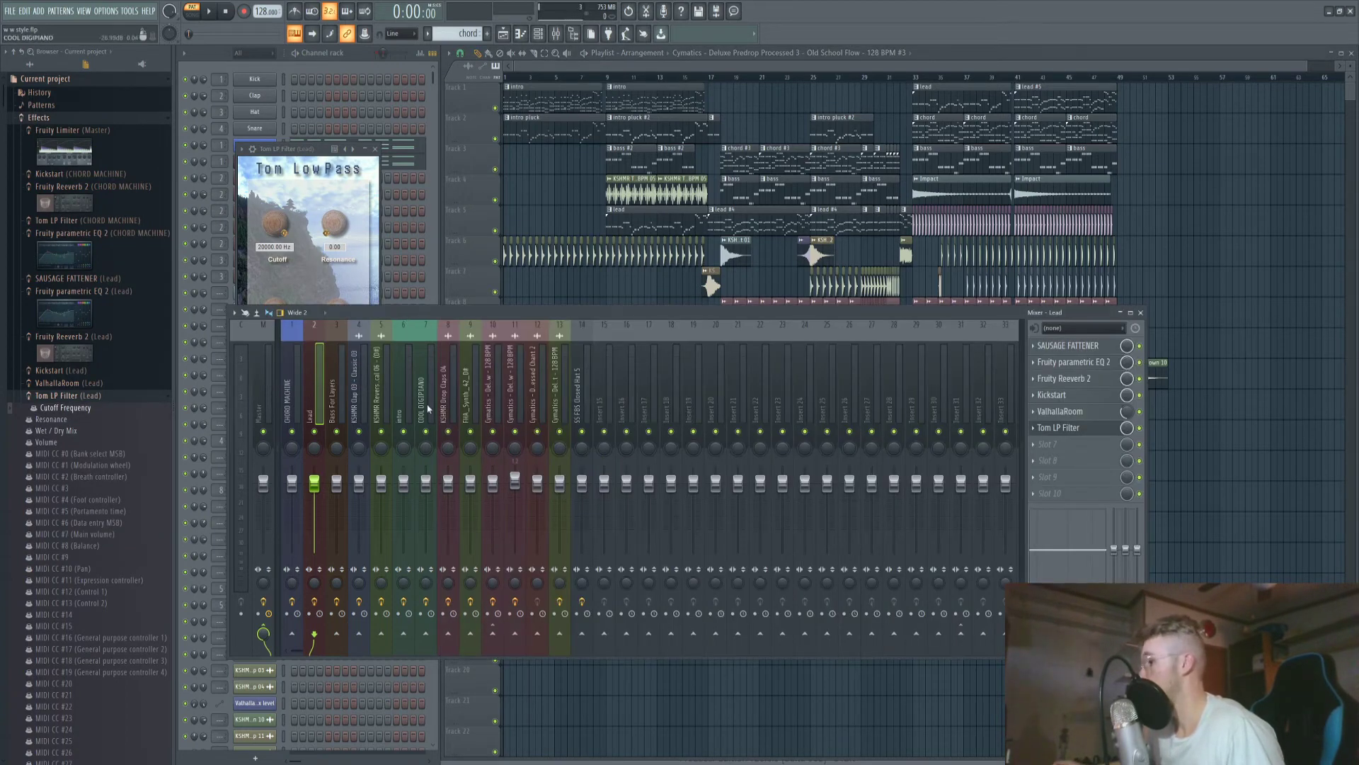
{"action": "left_click", "coordinate": [335, 398]}
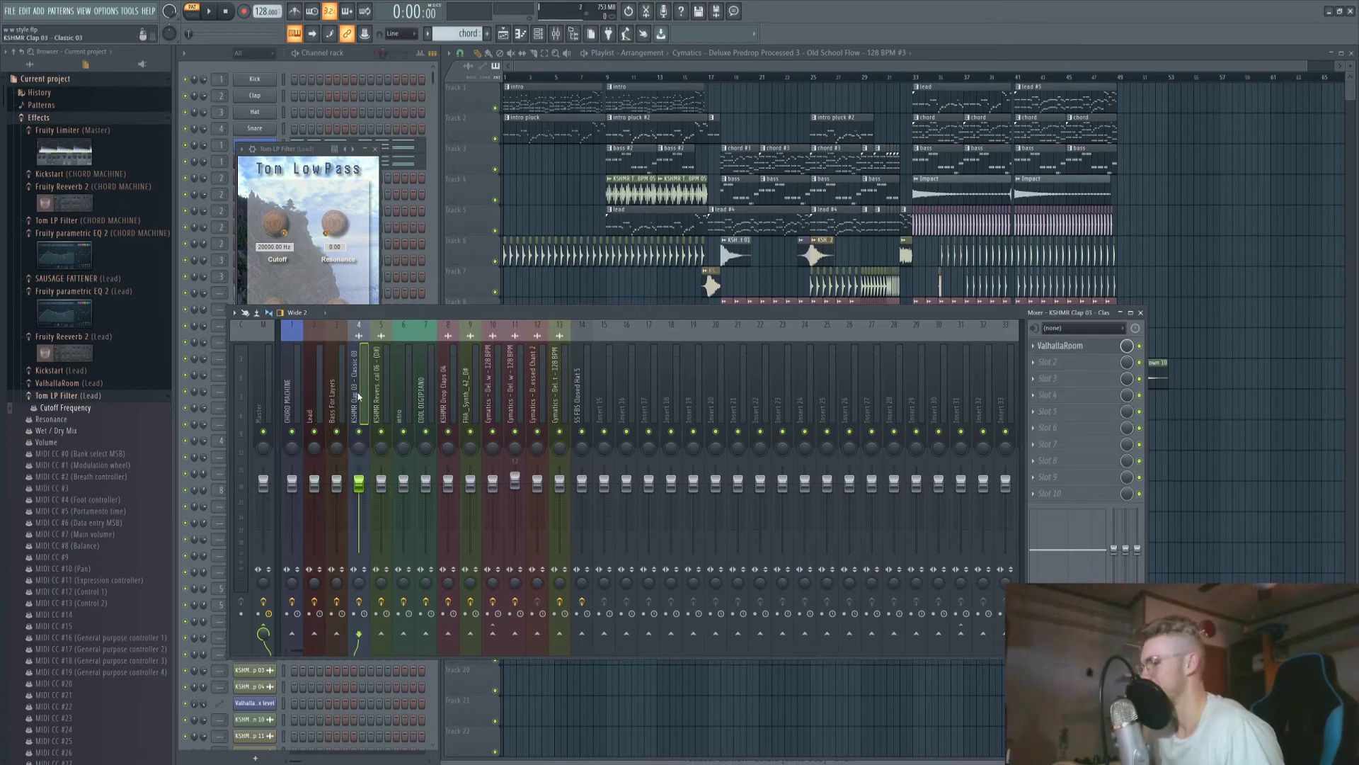
{"action": "left_click", "coordinate": [434, 399]}
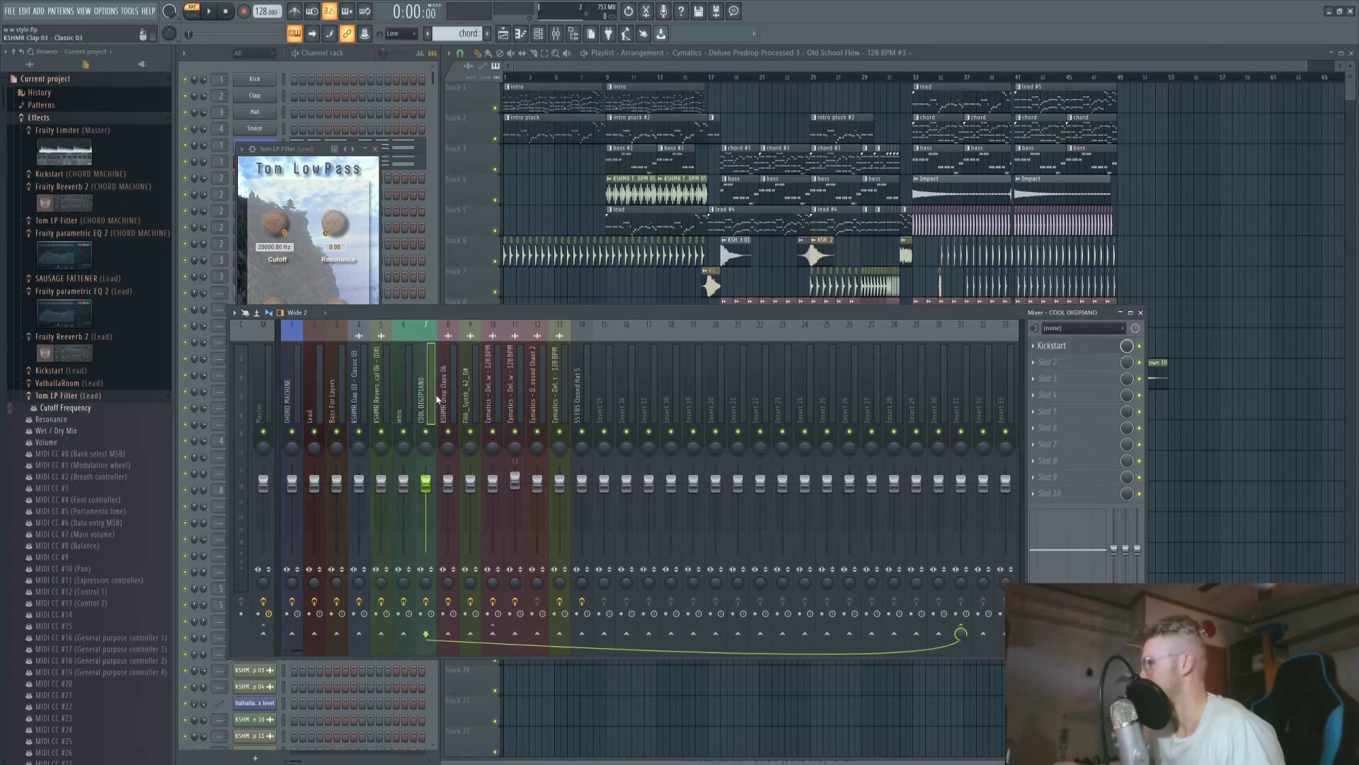
{"action": "left_click", "coordinate": [409, 410]}
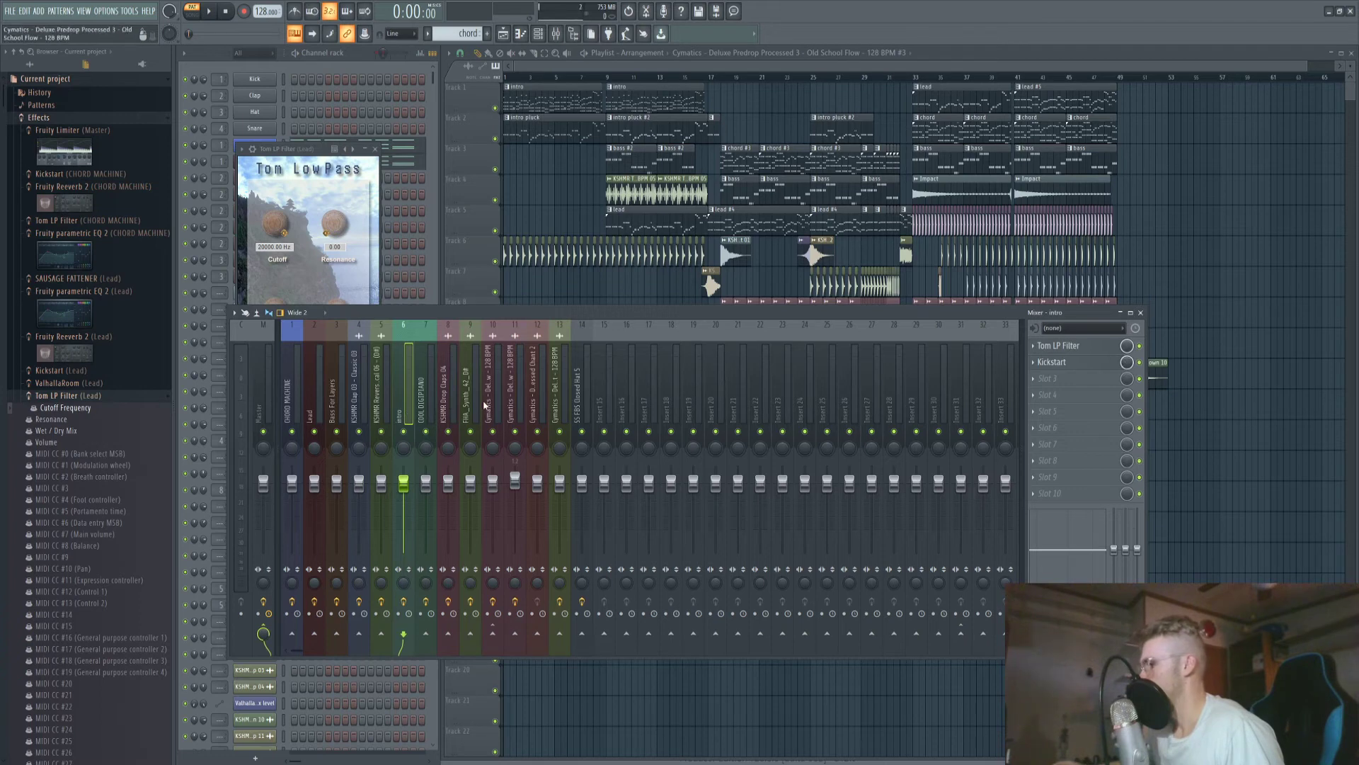
{"action": "left_click", "coordinate": [425, 398]}
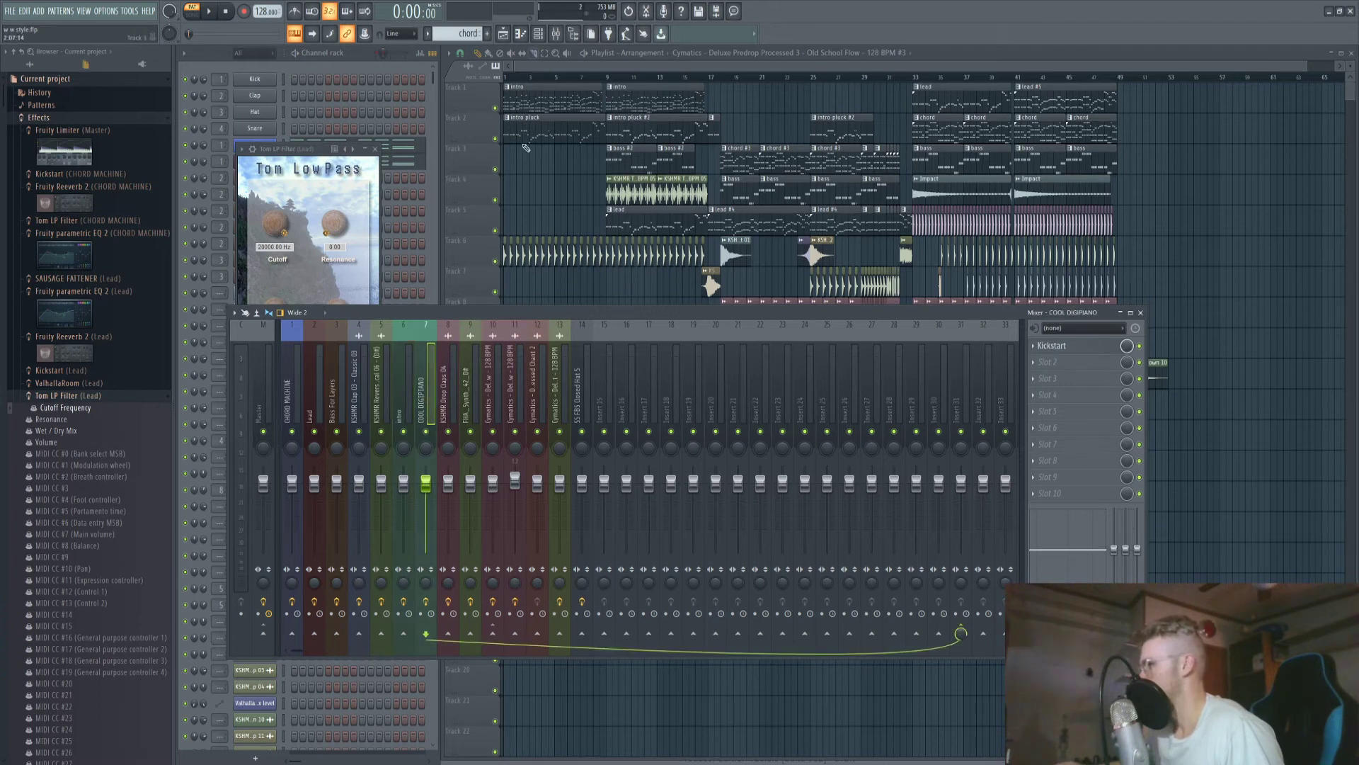
Review the effect chains of the mixer tracks from KSHMR Drop Claps 04 through SS FBS Closed Hat 5.
{"action": "left_click", "coordinate": [448, 395]}
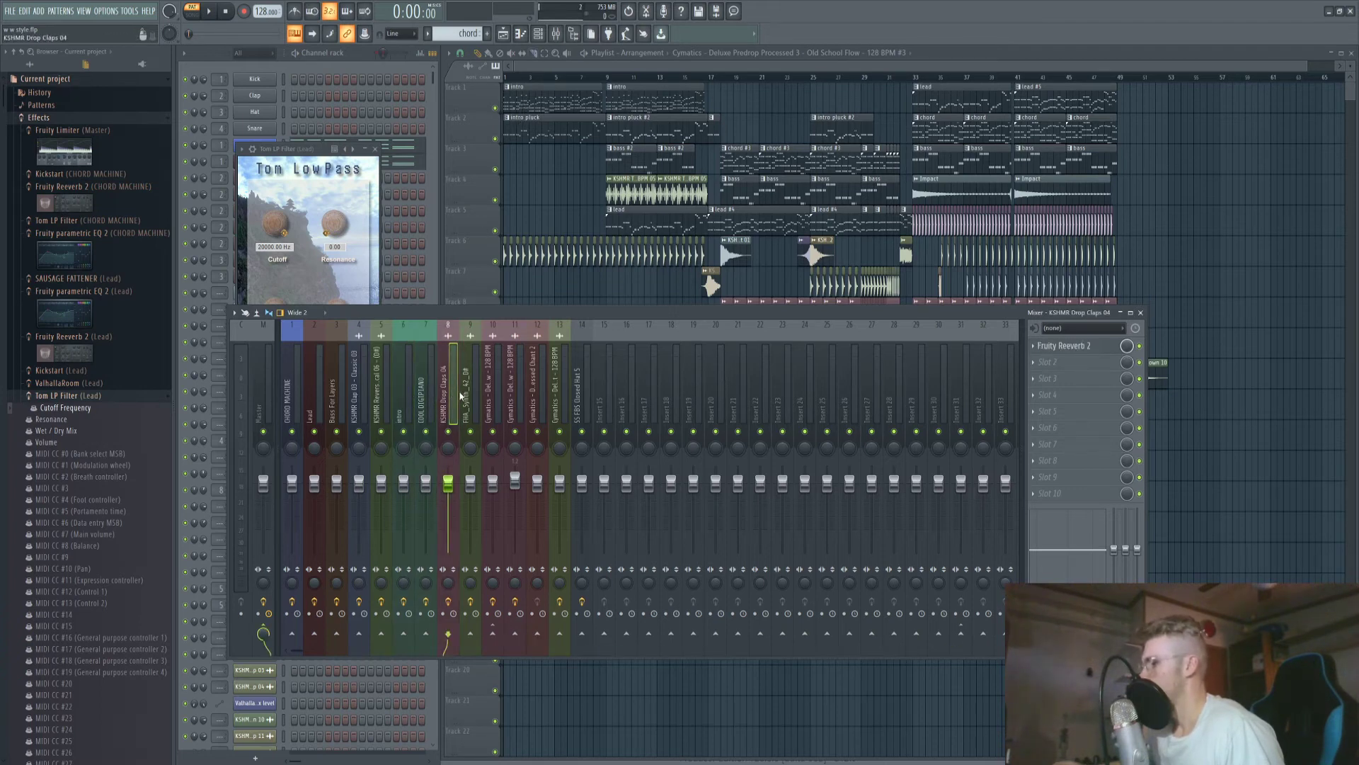
{"action": "left_click", "coordinate": [470, 397]}
{"action": "left_click", "coordinate": [493, 398]}
{"action": "left_click", "coordinate": [515, 400]}
{"action": "left_click", "coordinate": [537, 401]}
{"action": "left_click", "coordinate": [559, 404]}
{"action": "left_click", "coordinate": [581, 409]}
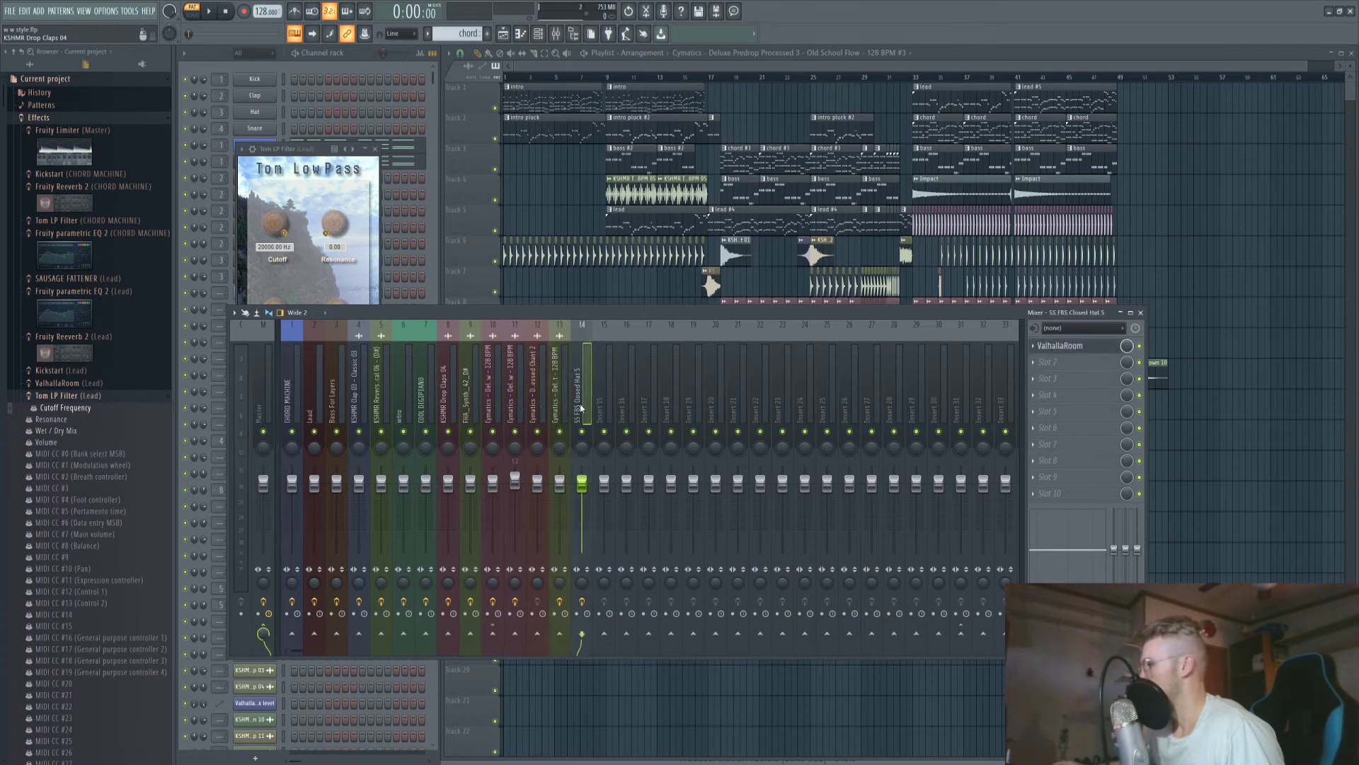
Check the effect chain on the Master track, and bring the playlist arrangement back to the front.
{"action": "left_click", "coordinate": [334, 386]}
{"action": "left_click", "coordinate": [291, 386]}
{"action": "left_click", "coordinate": [260, 389]}
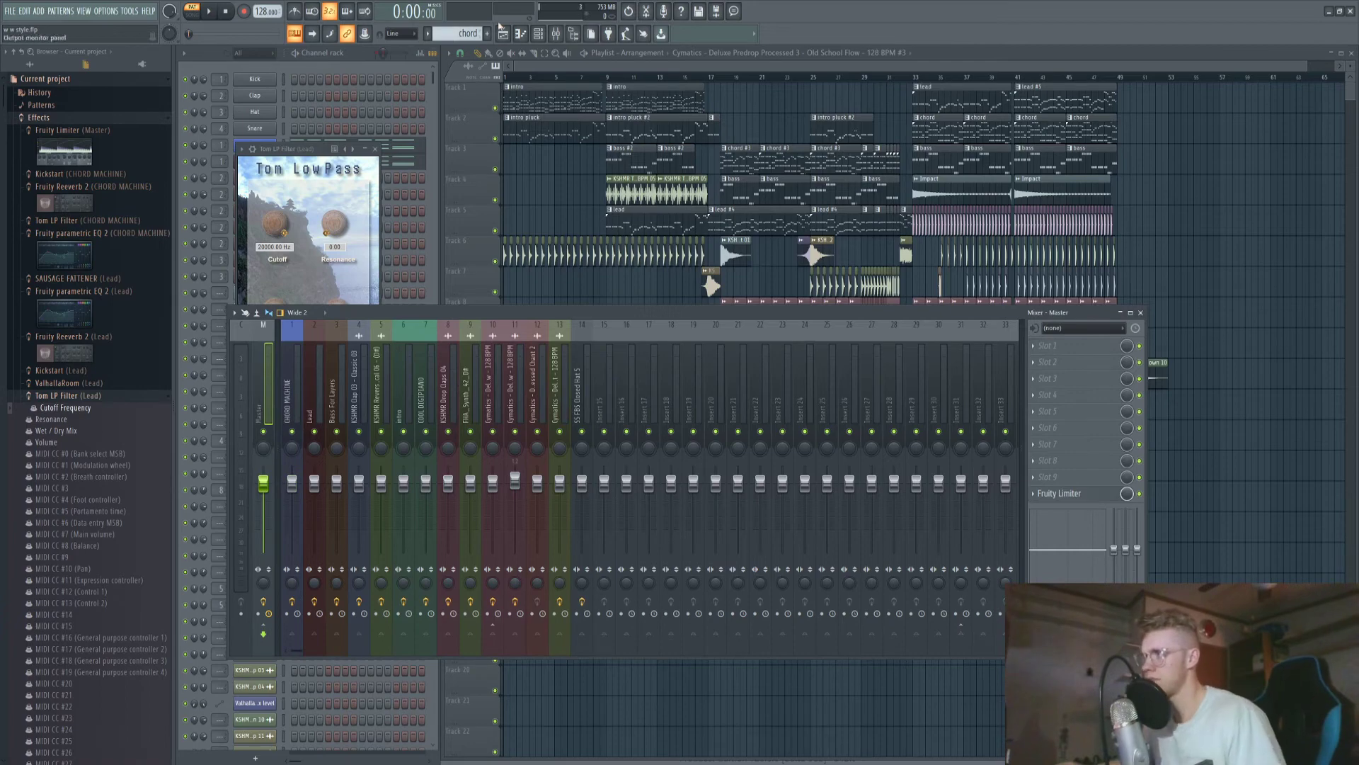
{"action": "left_click", "coordinate": [538, 65]}
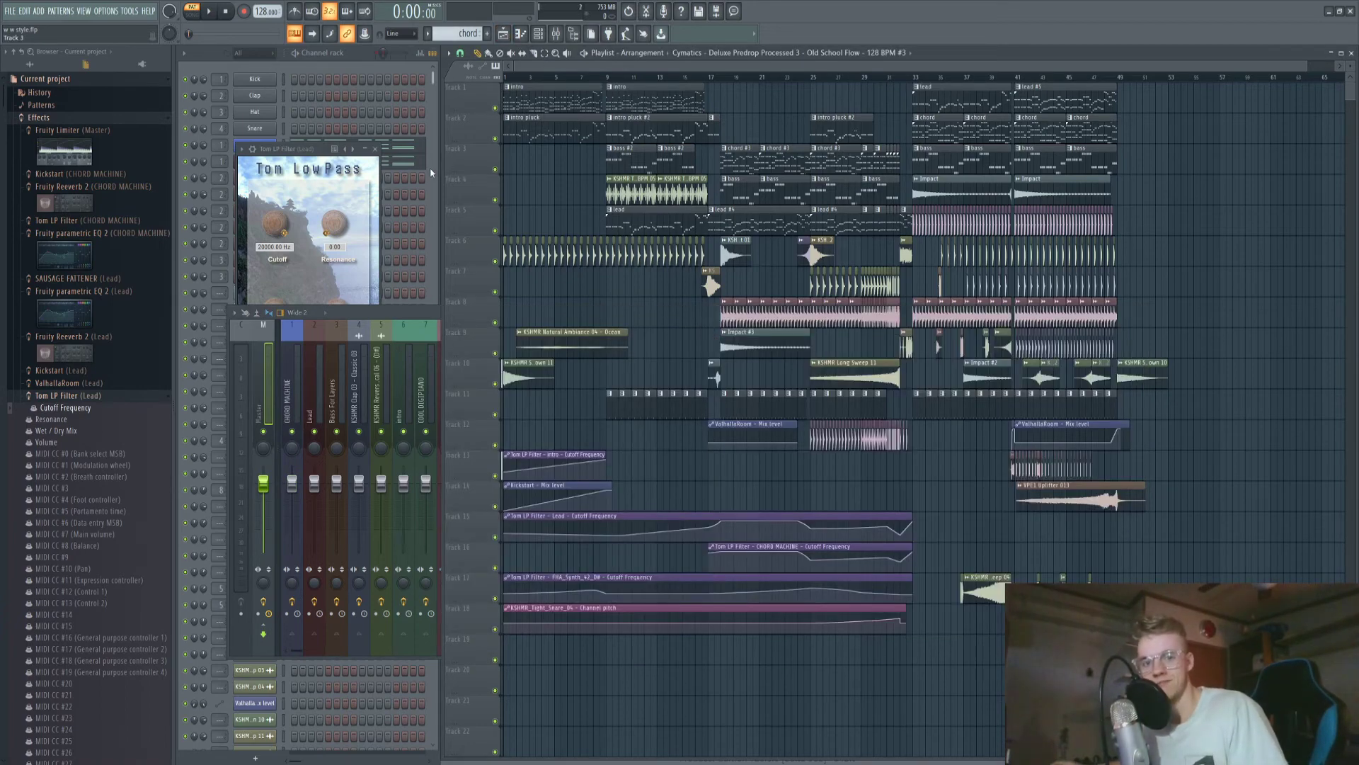